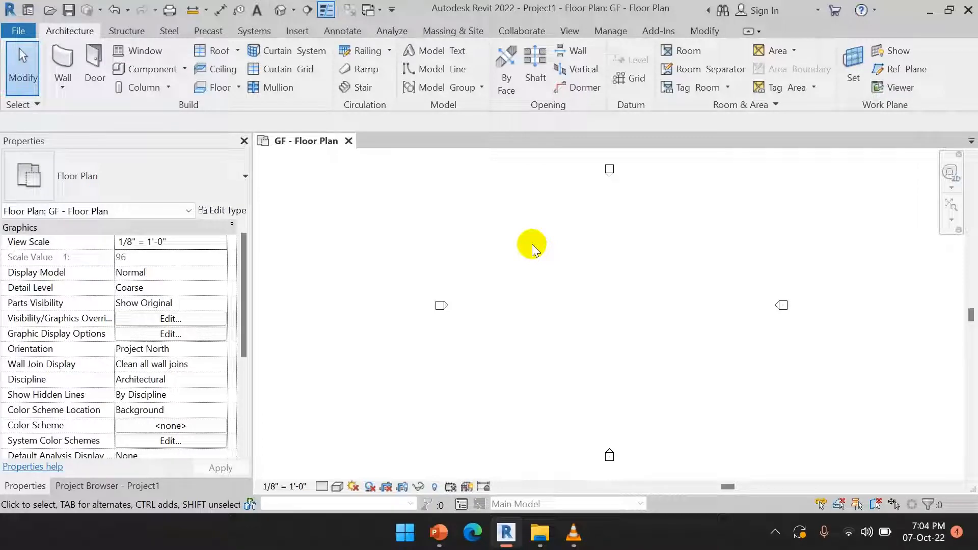
# Draw a stepped run of three chained walls, about 48', 36' and 40' long, with horizontal, vertical and horizontal segments
pyautogui.click(64, 60)
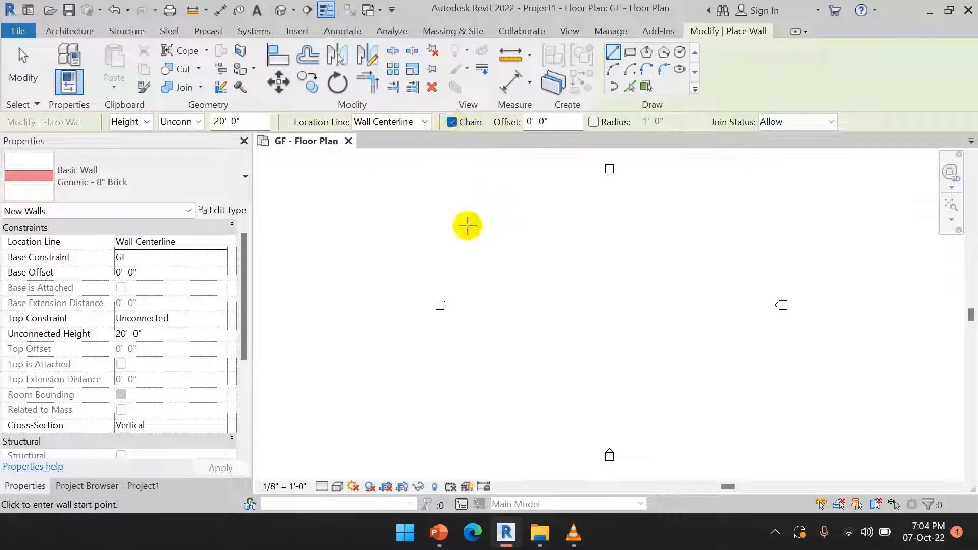
pyautogui.click(462, 224)
pyautogui.click(560, 225)
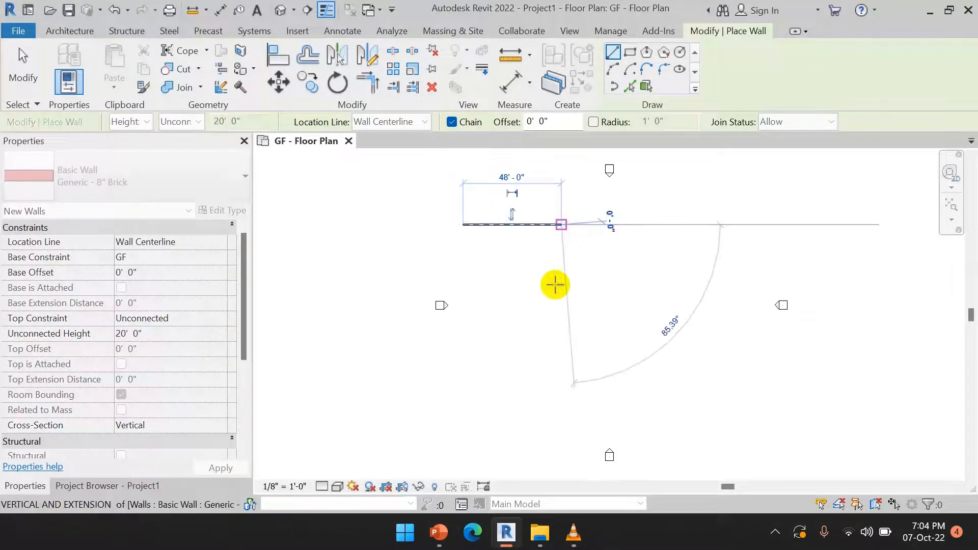
pyautogui.click(558, 297)
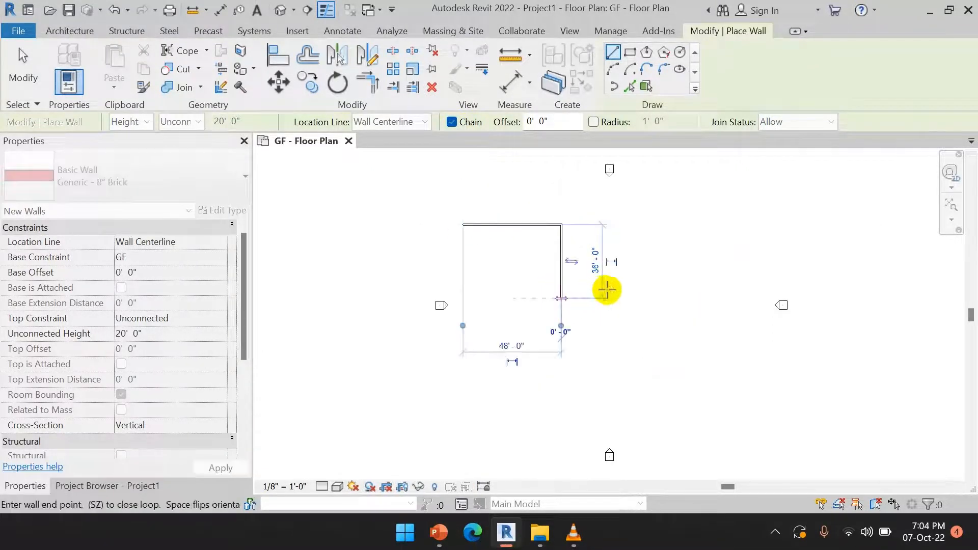
pyautogui.click(642, 294)
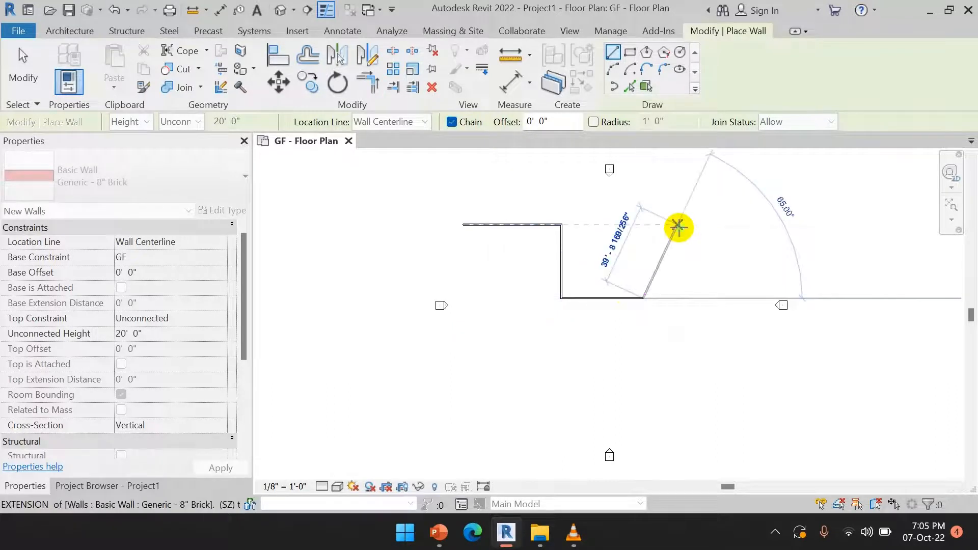
pyautogui.rightClick(678, 228)
pyautogui.click(695, 238)
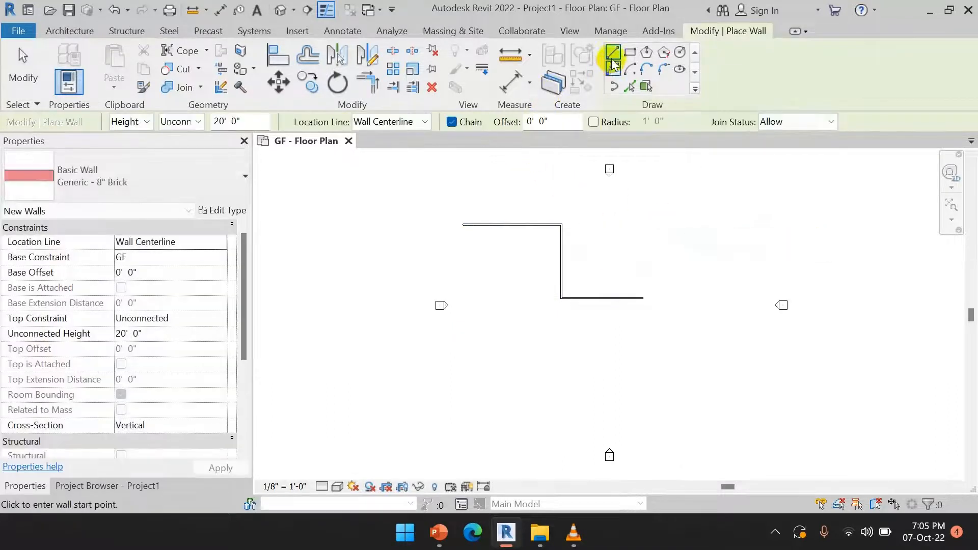
# With chaining off, draw two separate horizontal walls above the stepped run and a vertical wall about 28' long east of it
pyautogui.click(451, 122)
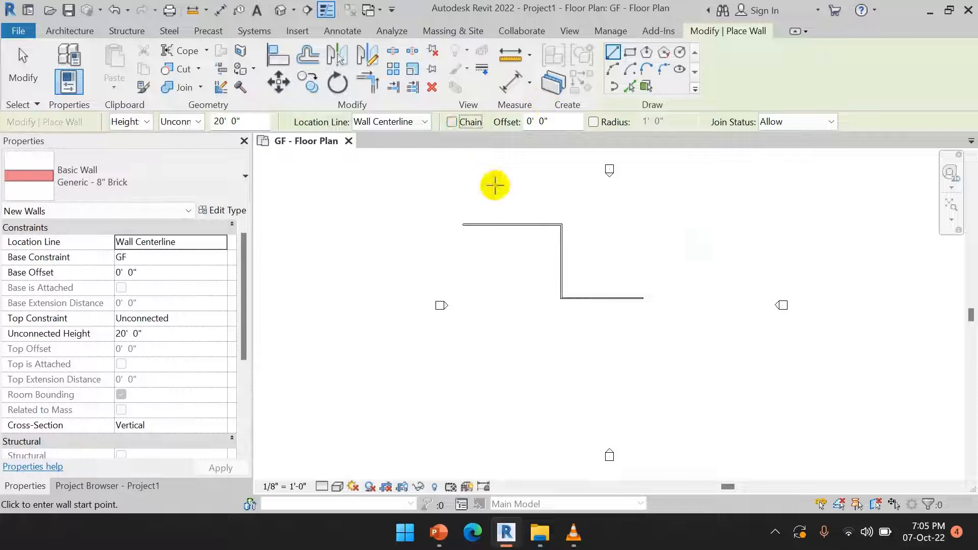
pyautogui.click(463, 191)
pyautogui.click(562, 191)
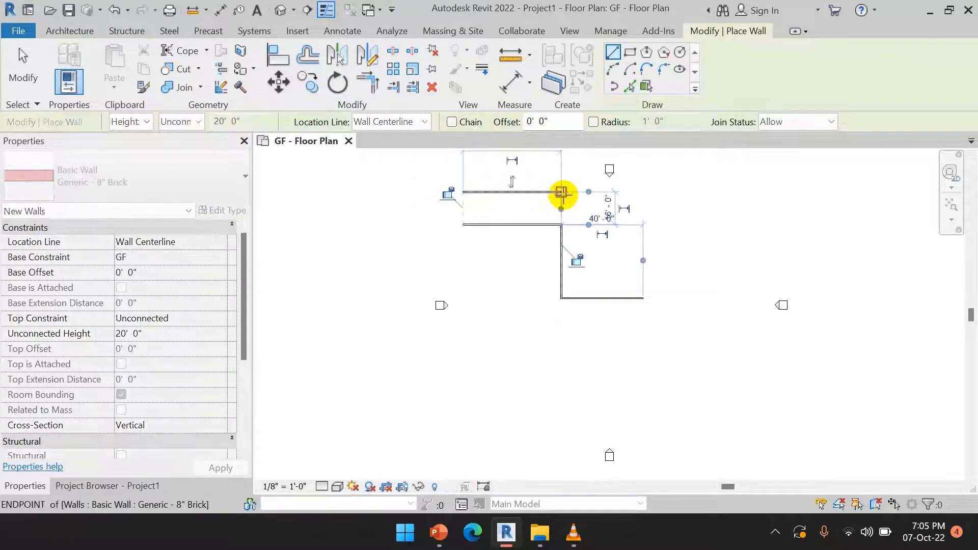
pyautogui.click(643, 191)
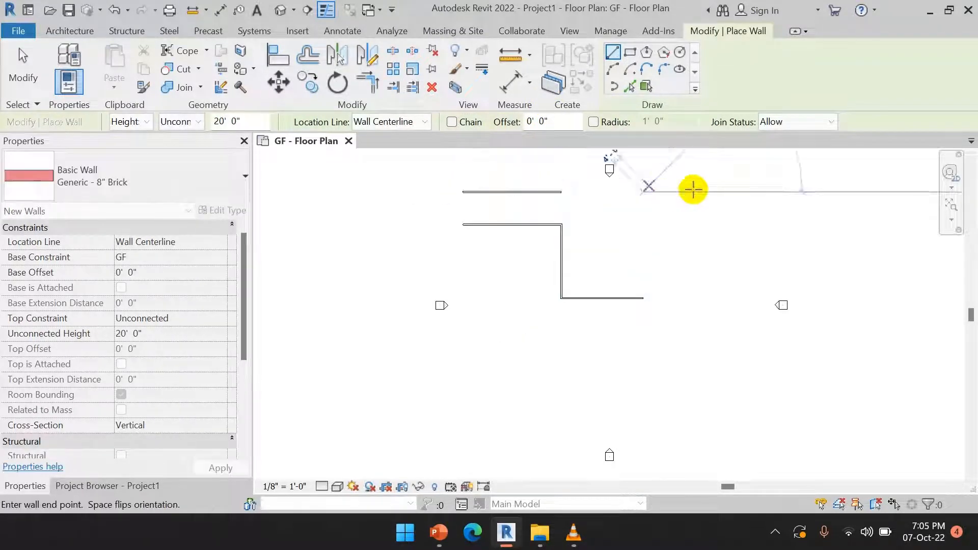
pyautogui.click(715, 191)
pyautogui.click(683, 225)
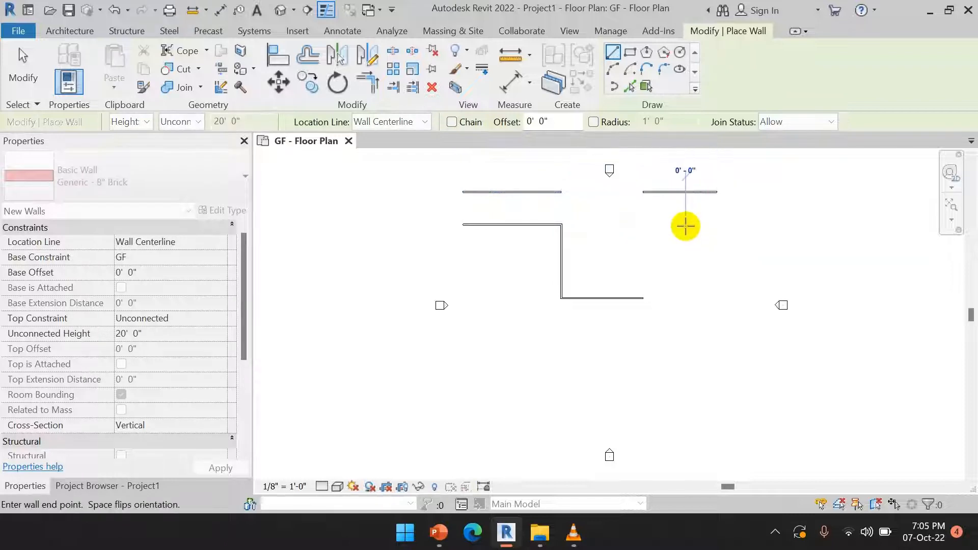
pyautogui.rightClick(774, 202)
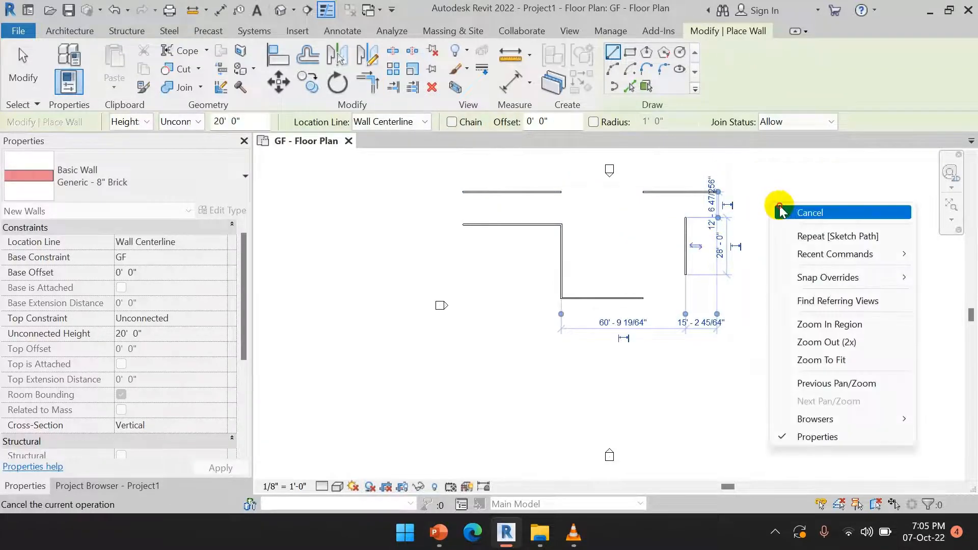
pyautogui.click(779, 206)
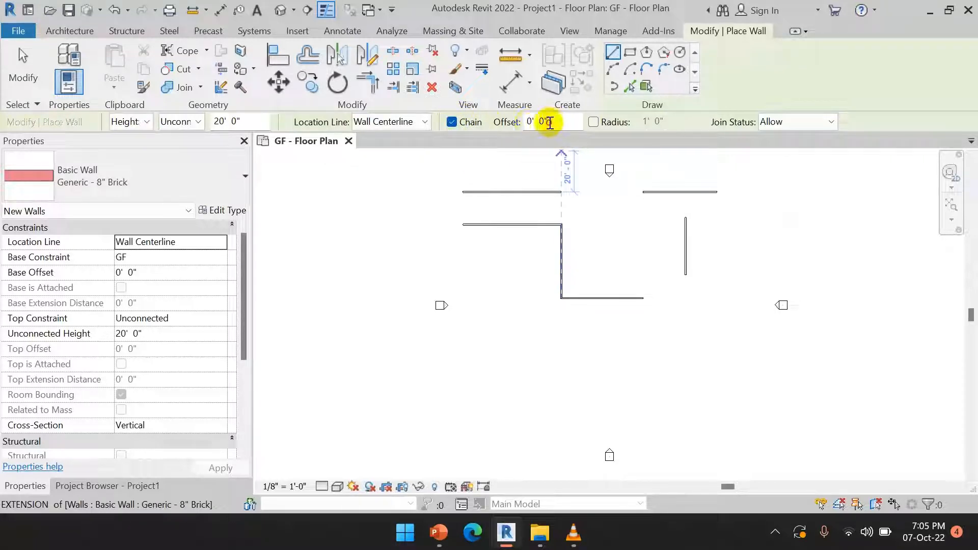
# With chaining on and a 21' offset, trace the stepped run's lower horizontal and vertical segments to draw two parallel connected walls
pyautogui.click(549, 123)
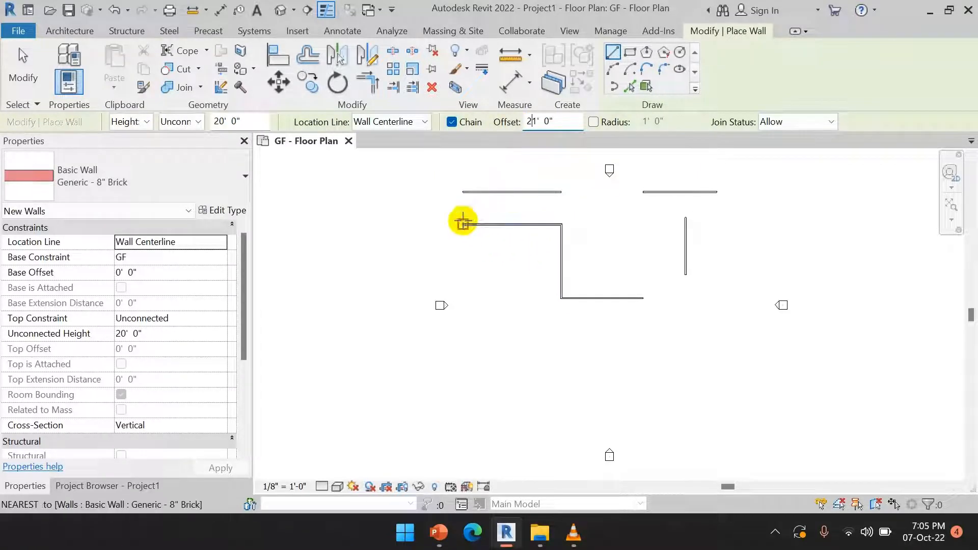
pyautogui.click(644, 301)
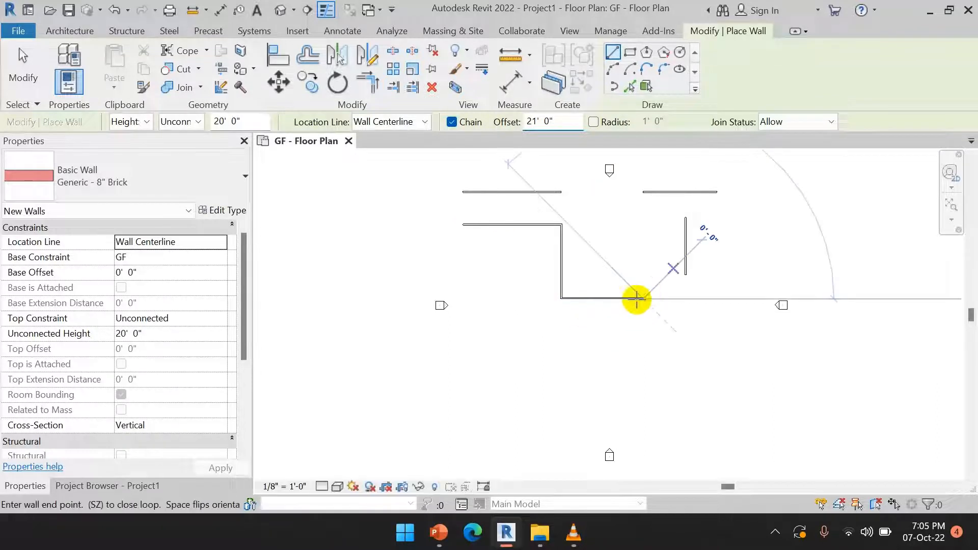
pyautogui.click(561, 298)
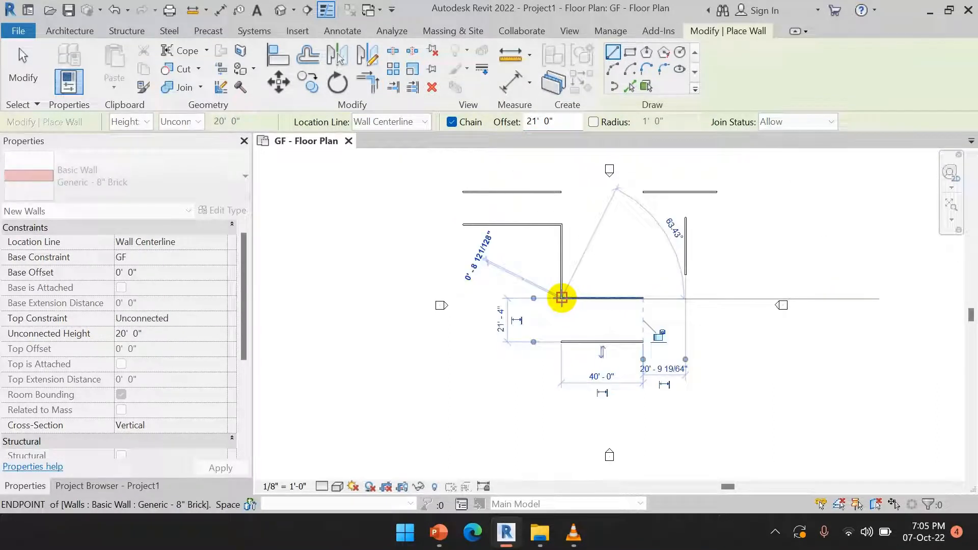
pyautogui.click(560, 225)
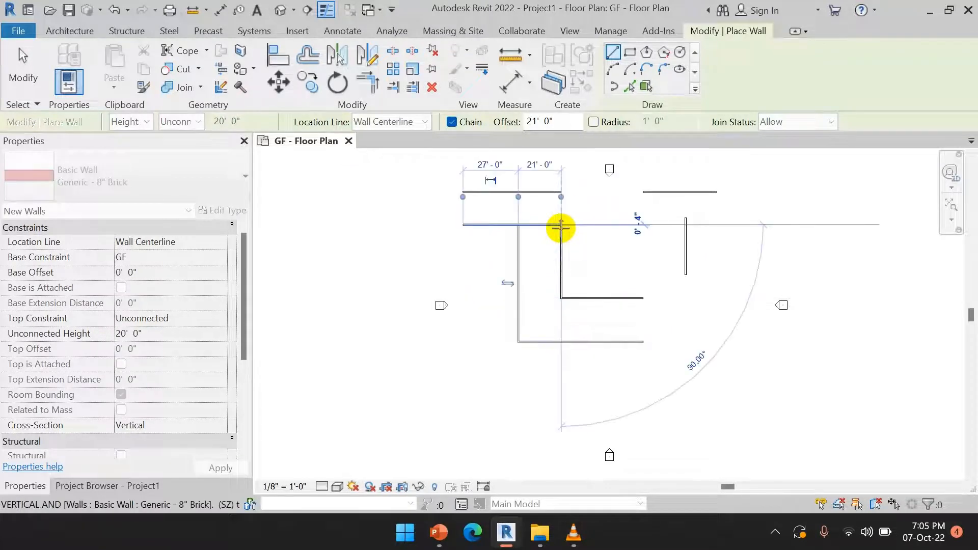
pyautogui.rightClick(640, 227)
pyautogui.click(656, 241)
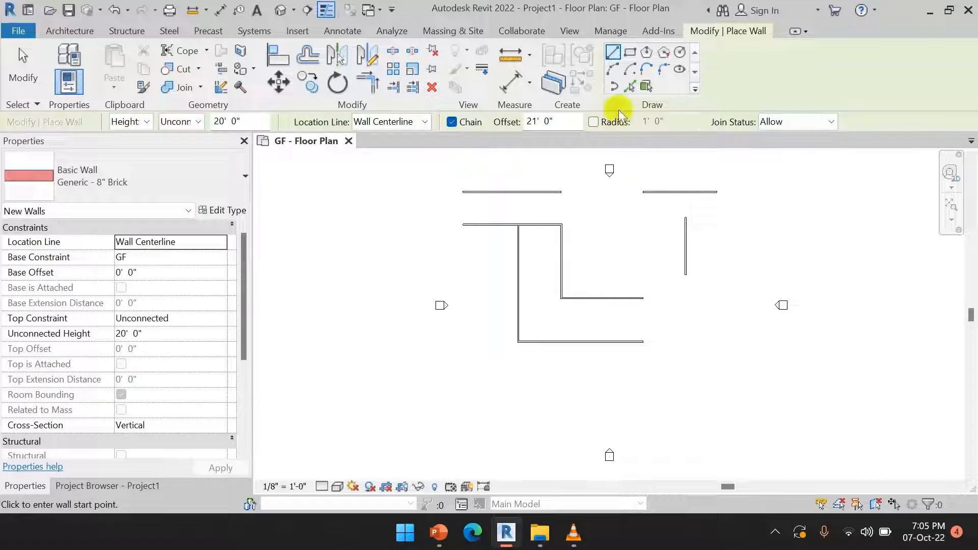
# Reset the offset to 0, enable a 5' corner radius and draw a horizontal wall turning down into one about 28' long
pyautogui.moveTo(560, 123); pyautogui.dragTo(506, 121)
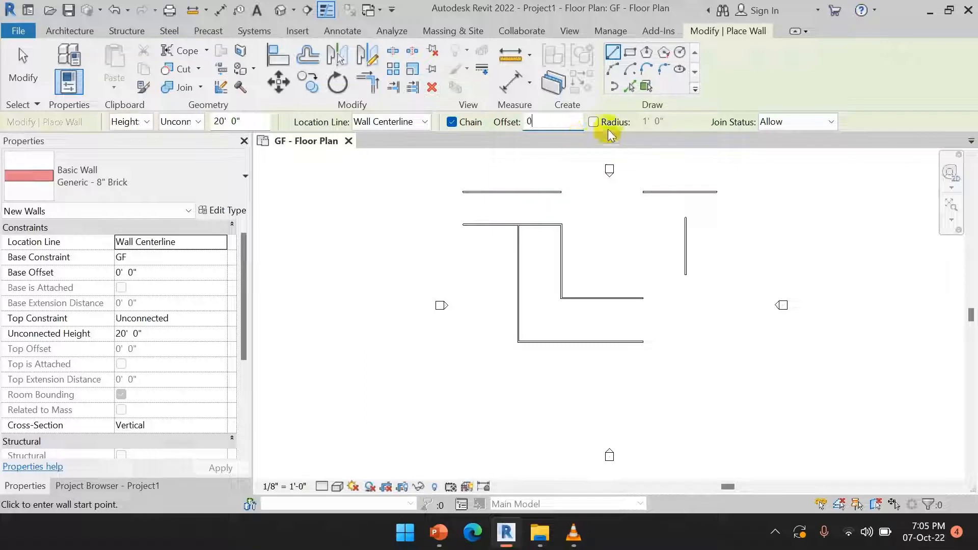
pyautogui.click(593, 122)
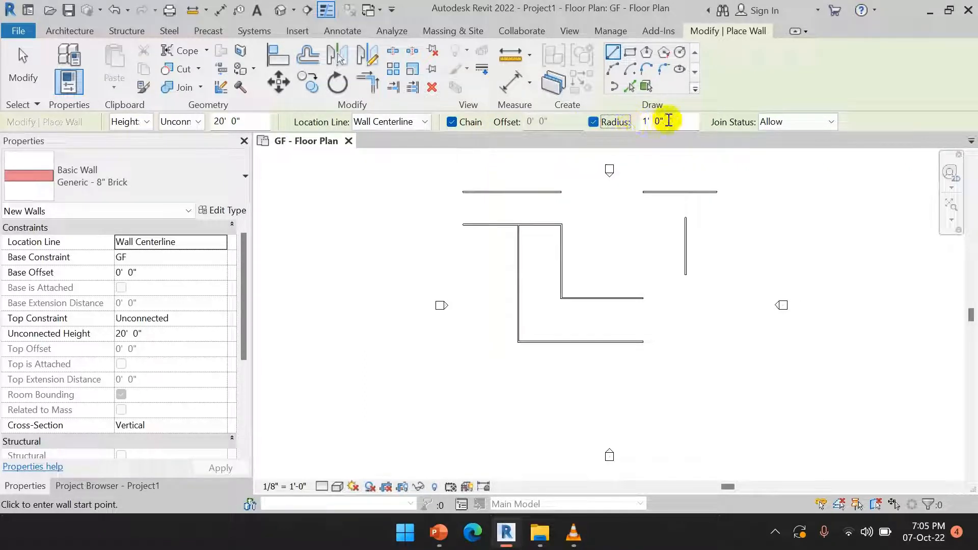
pyautogui.moveTo(665, 122); pyautogui.dragTo(635, 124)
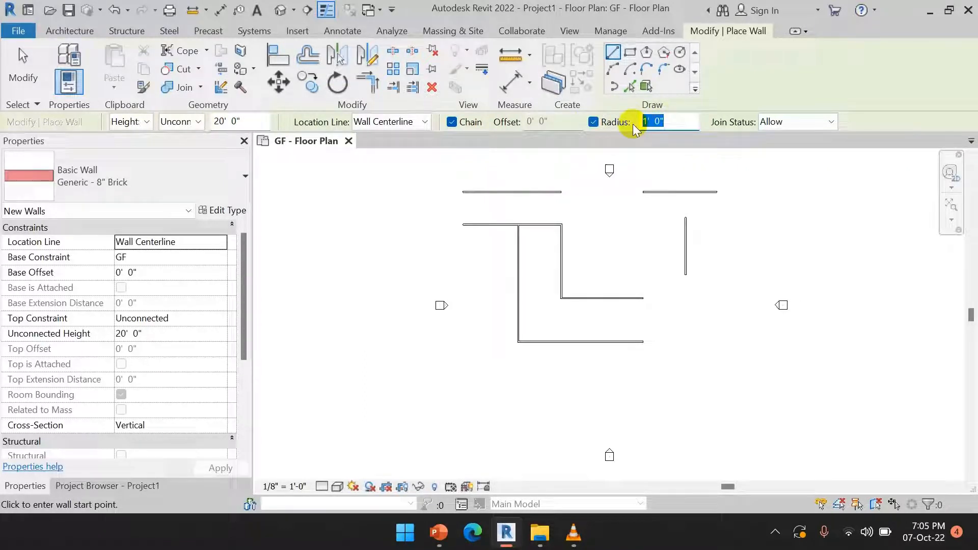
pyautogui.write('5')
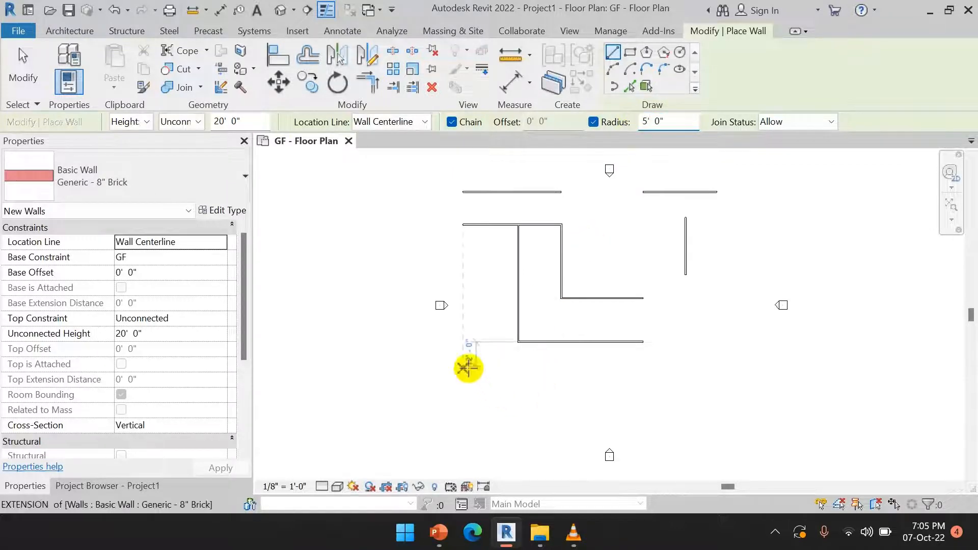
pyautogui.click(471, 377)
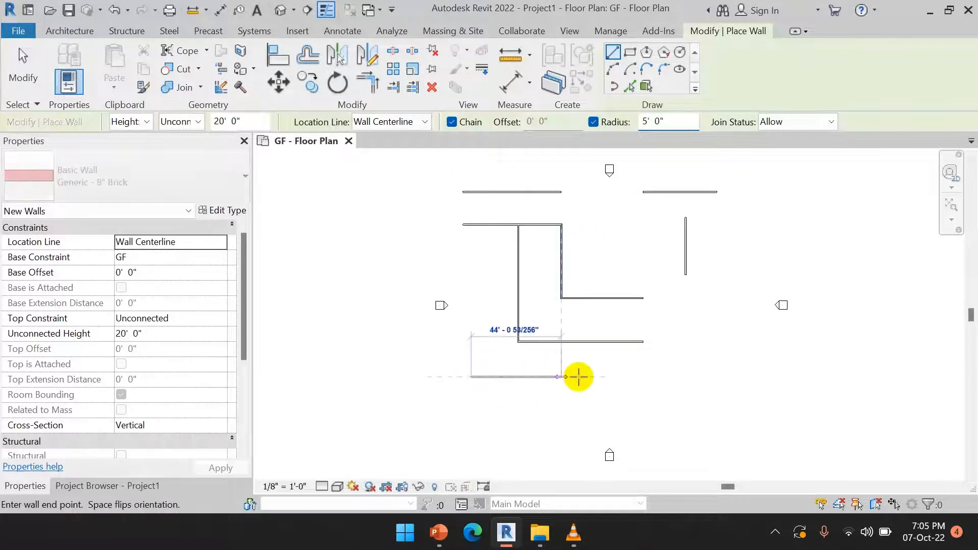
pyautogui.click(610, 376)
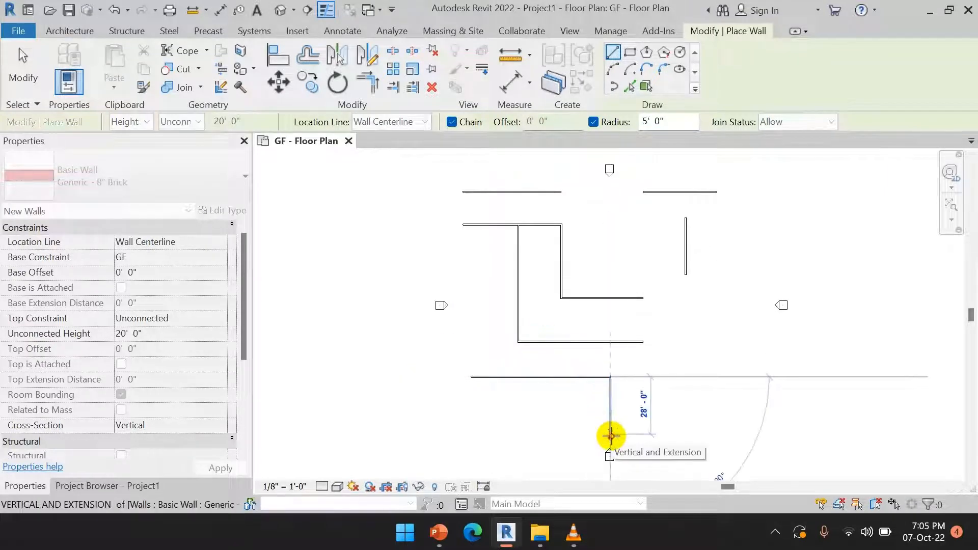
pyautogui.click(610, 434)
pyautogui.rightClick(681, 349)
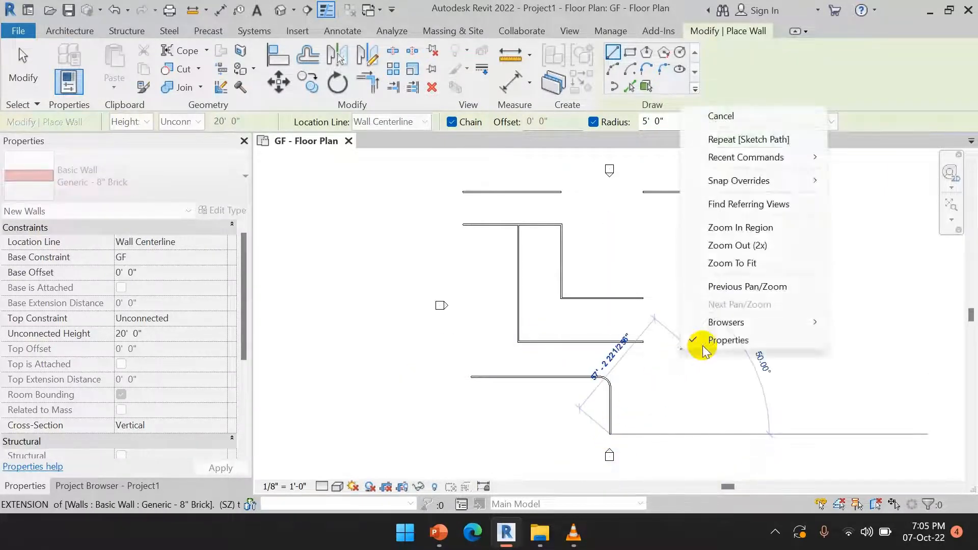
pyautogui.click(752, 119)
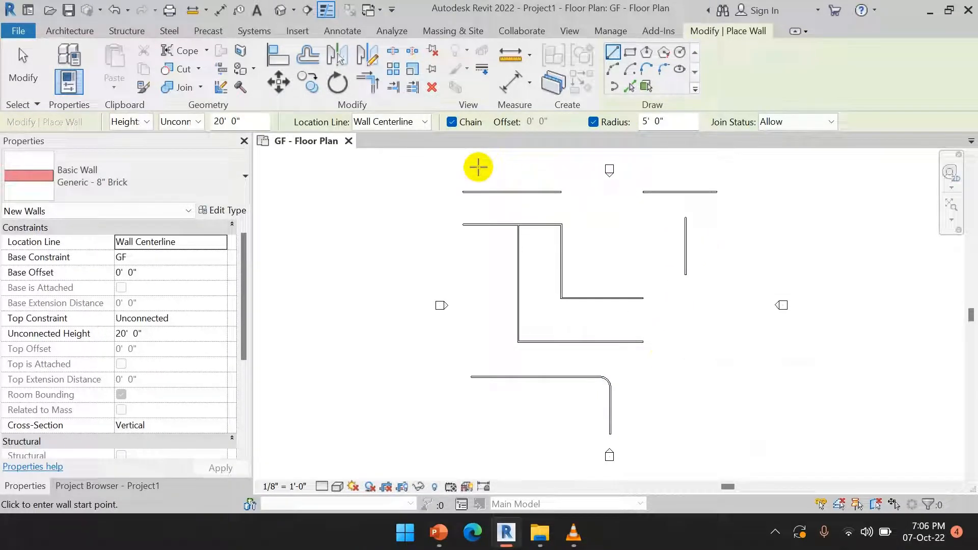
pyautogui.press('Escape')
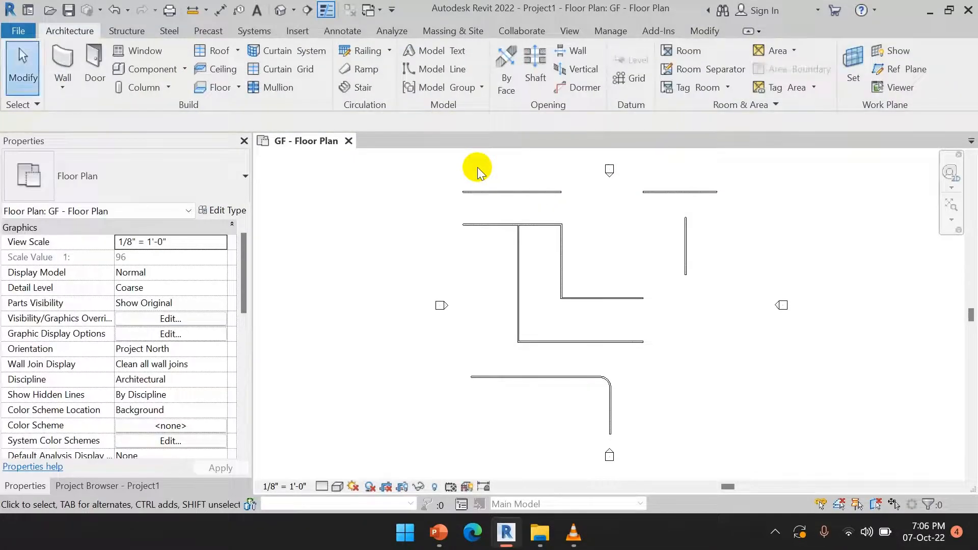
# Draw a rectangular enclosure of walls about 56' wide and 44' deep on the empty plan
pyautogui.press('w')
pyautogui.press('a')
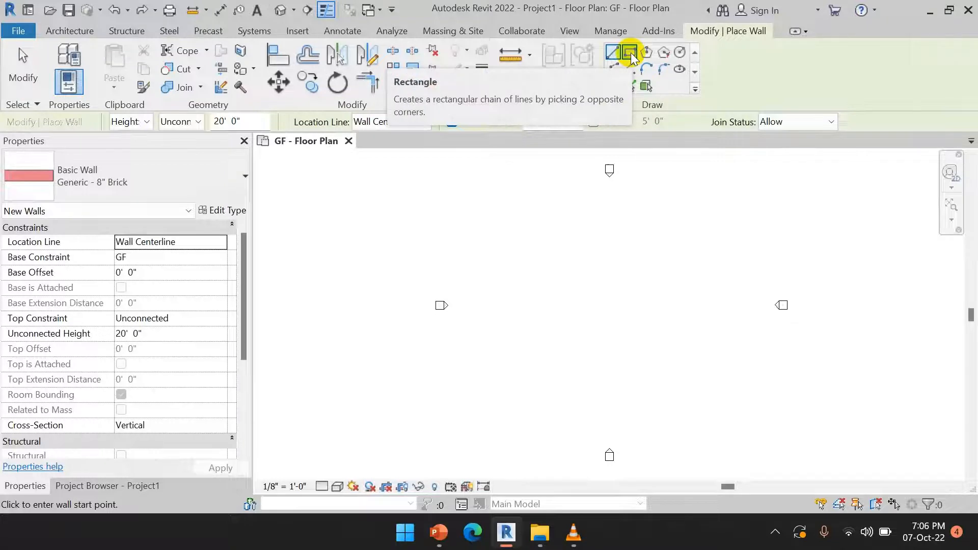
pyautogui.click(629, 53)
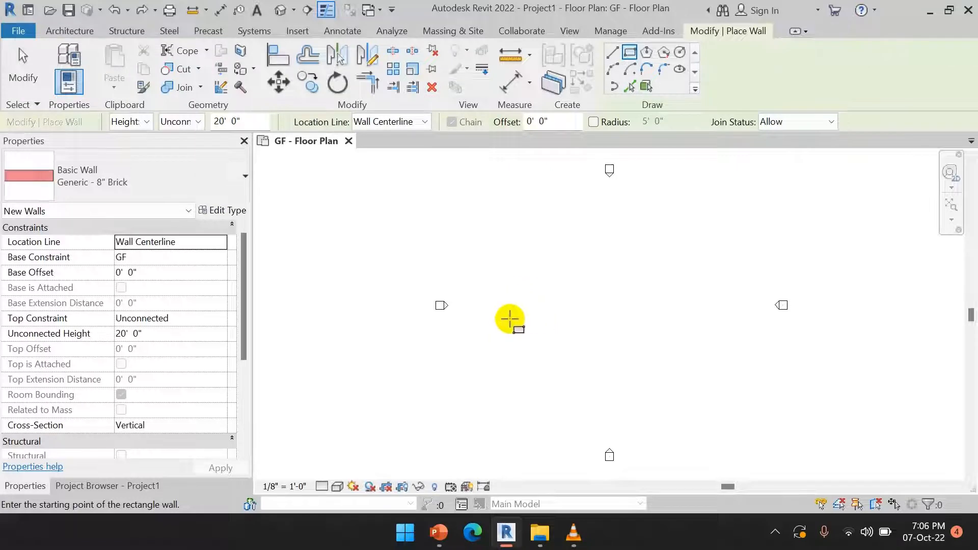
pyautogui.click(510, 319)
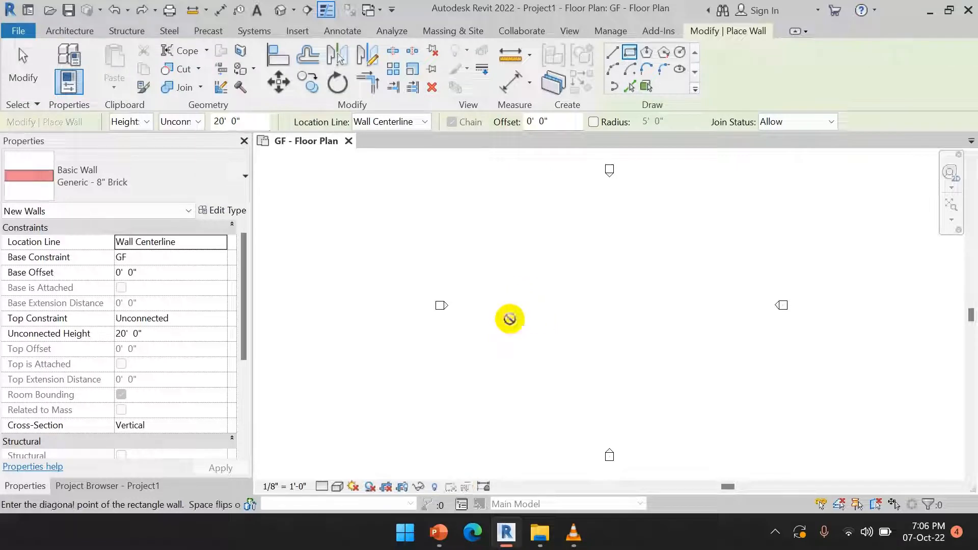
pyautogui.click(625, 229)
pyautogui.rightClick(674, 218)
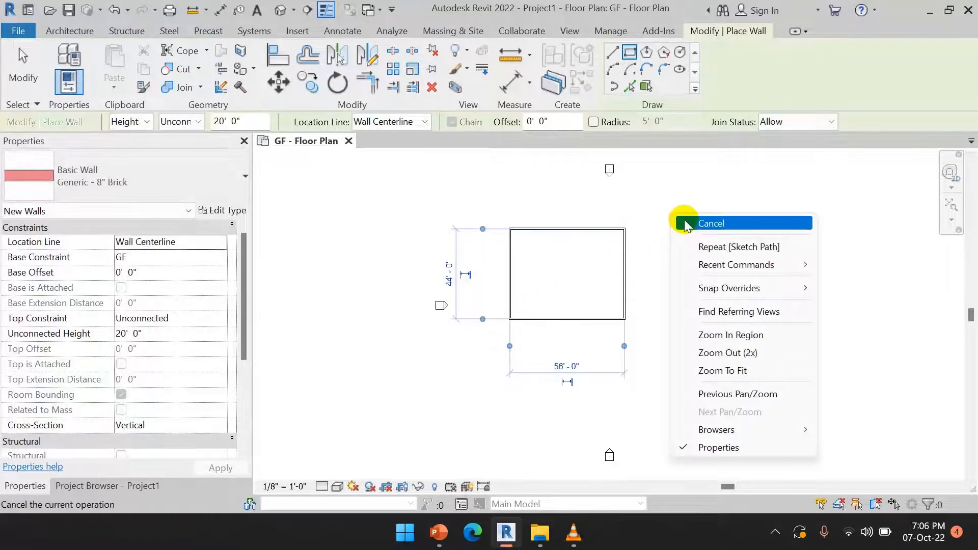
pyautogui.click(685, 224)
pyautogui.rightClick(668, 205)
pyautogui.click(684, 212)
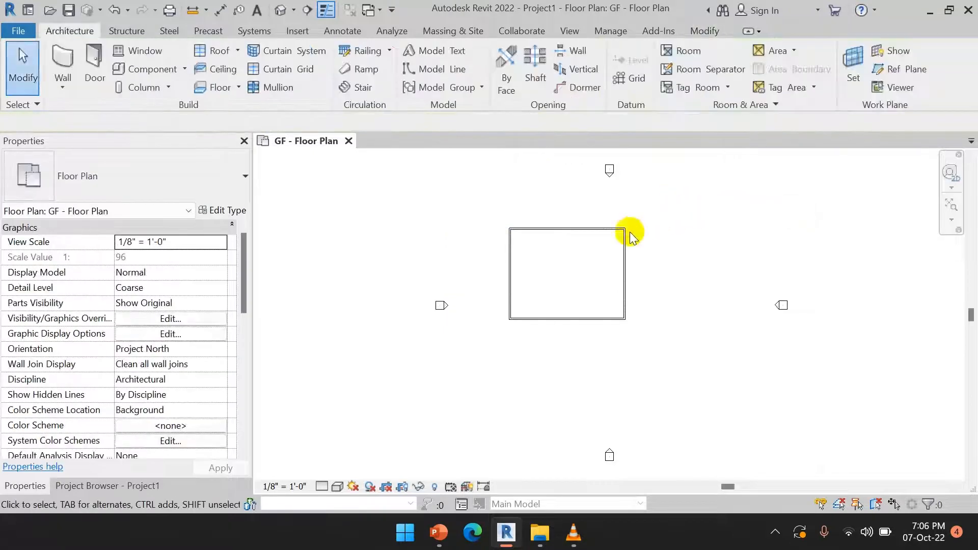
# Set the distance between the rectangle's upper and lower walls to 20' by moving the upper wall
pyautogui.click(571, 228)
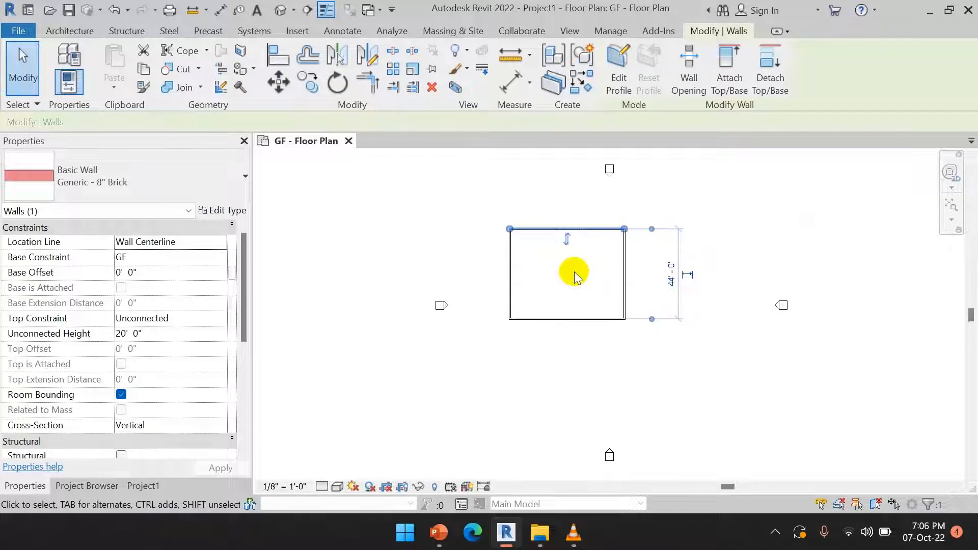
pyautogui.click(670, 271)
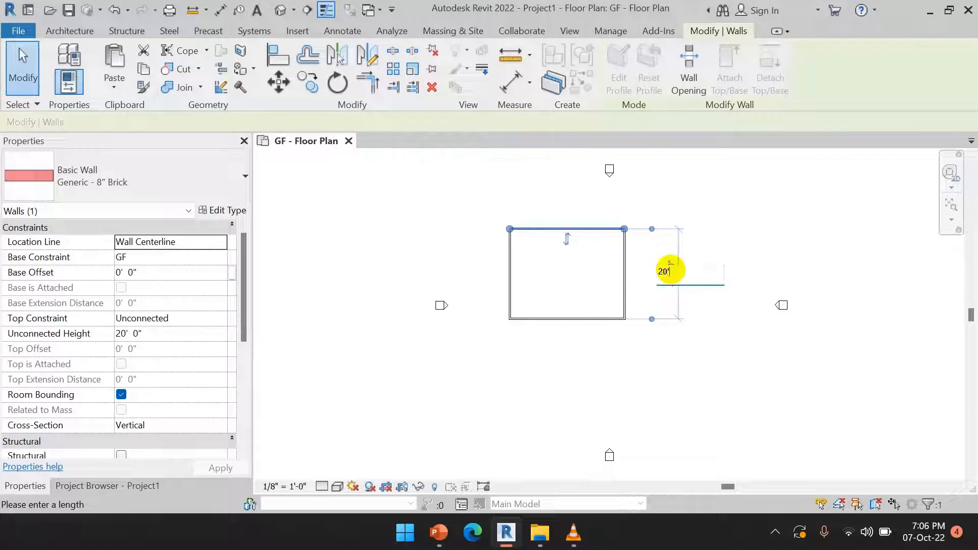
pyautogui.write("20'")
pyautogui.press('Return')
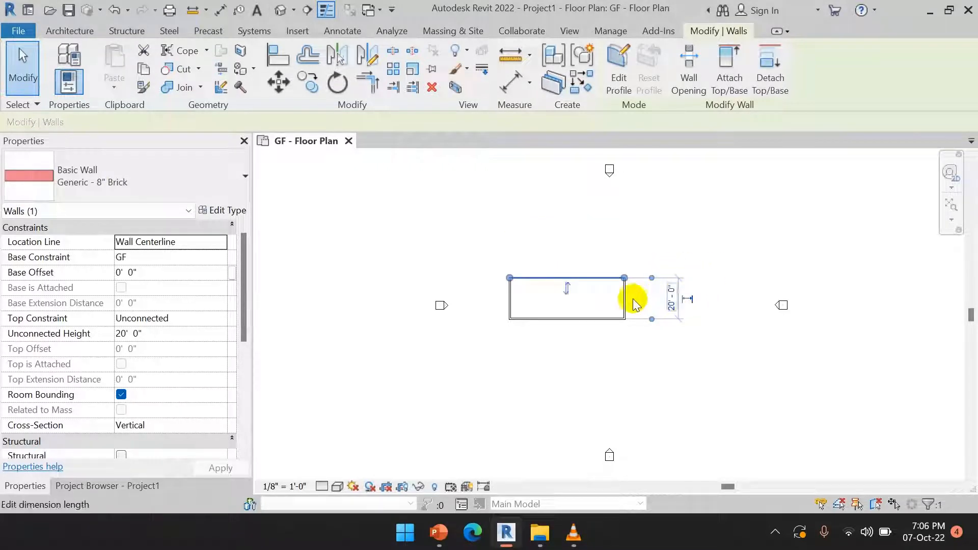
# Set the distance between the rectangle's left and right walls to 20' by moving the right wall
pyautogui.click(624, 299)
pyautogui.click(568, 366)
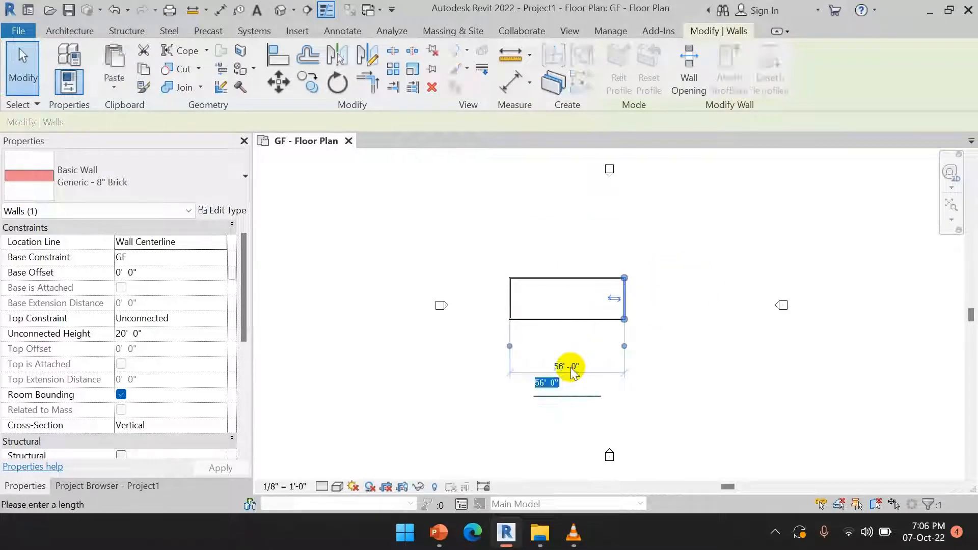
pyautogui.write('20')
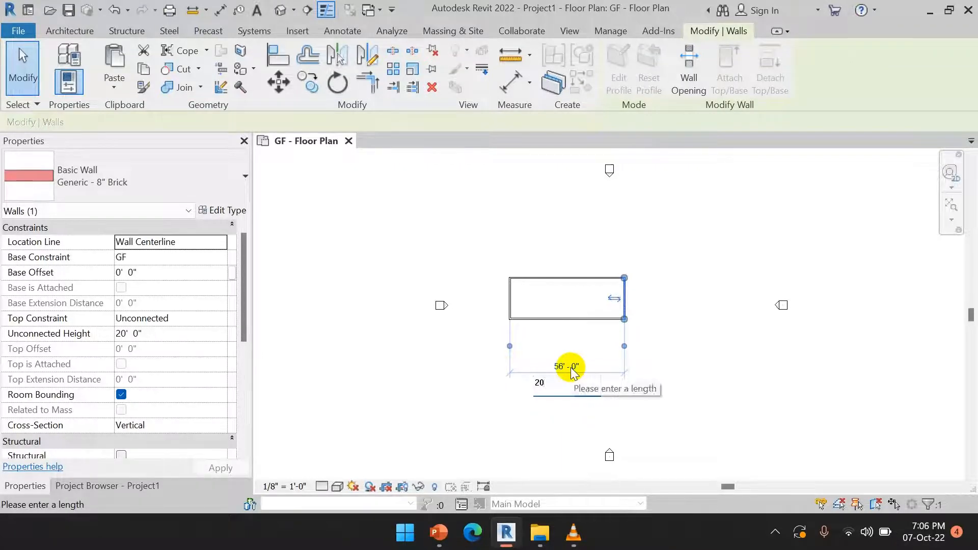
pyautogui.press('Return')
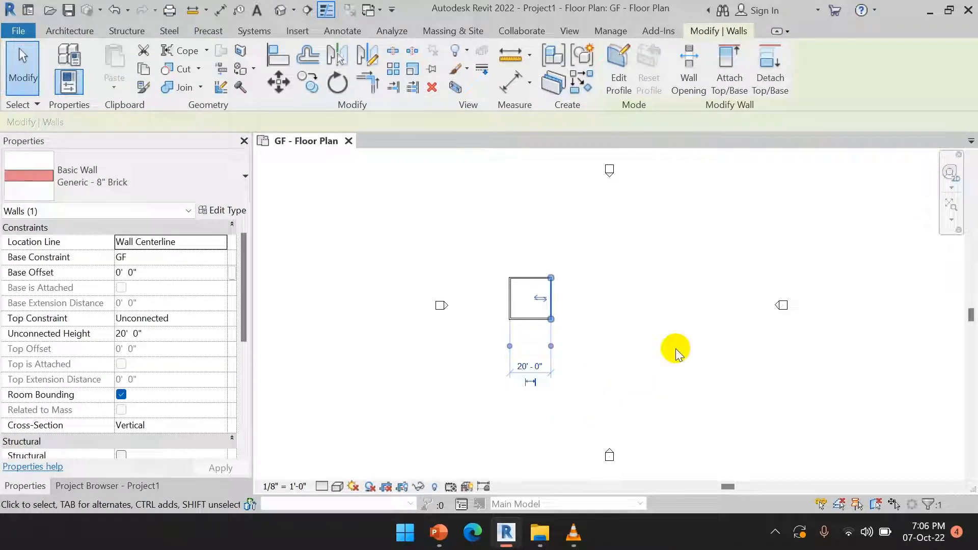
pyautogui.click(696, 365)
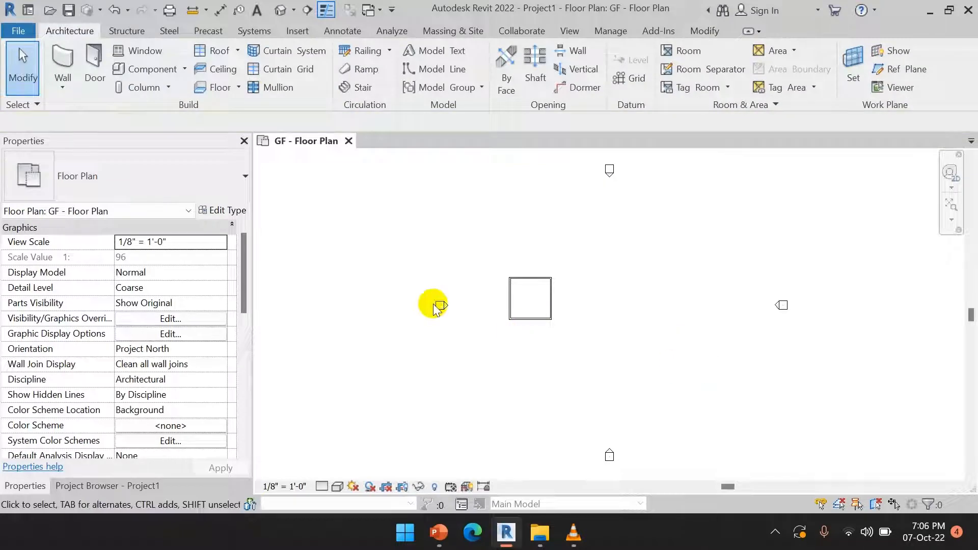
# Delete the square's four walls and draw a rectangular wall enclosure with a 5' offset, about 64' wide and 48' deep
pyautogui.moveTo(494, 265); pyautogui.dragTo(566, 331)
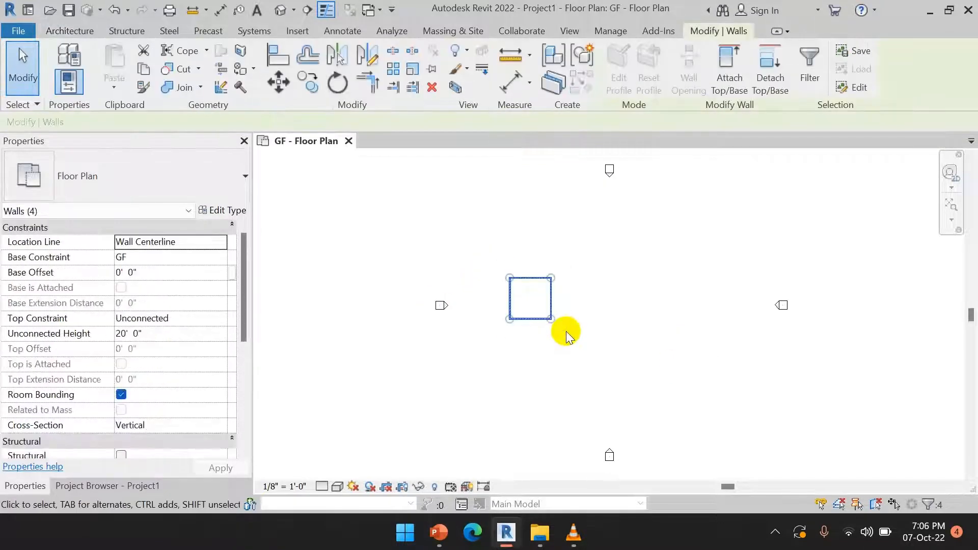
pyautogui.press('Delete')
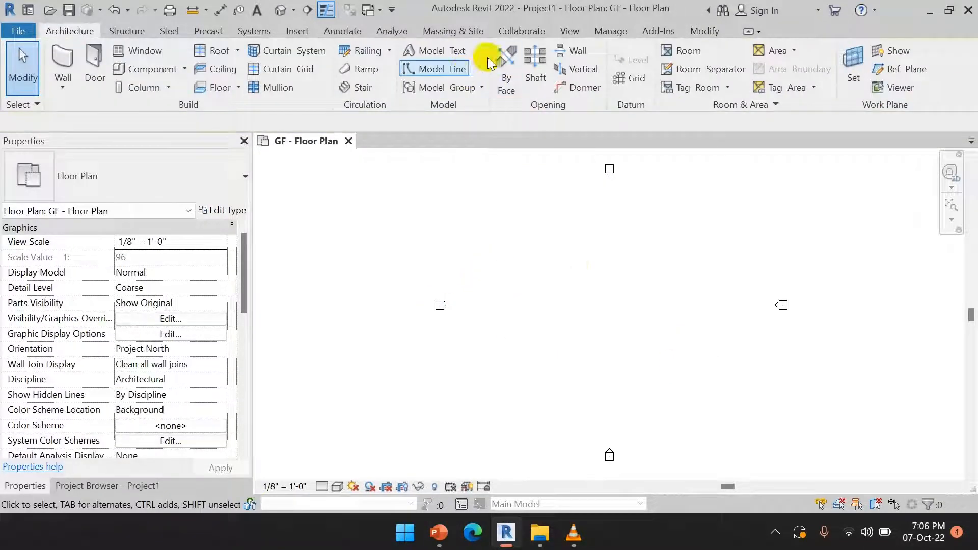
pyautogui.click(60, 58)
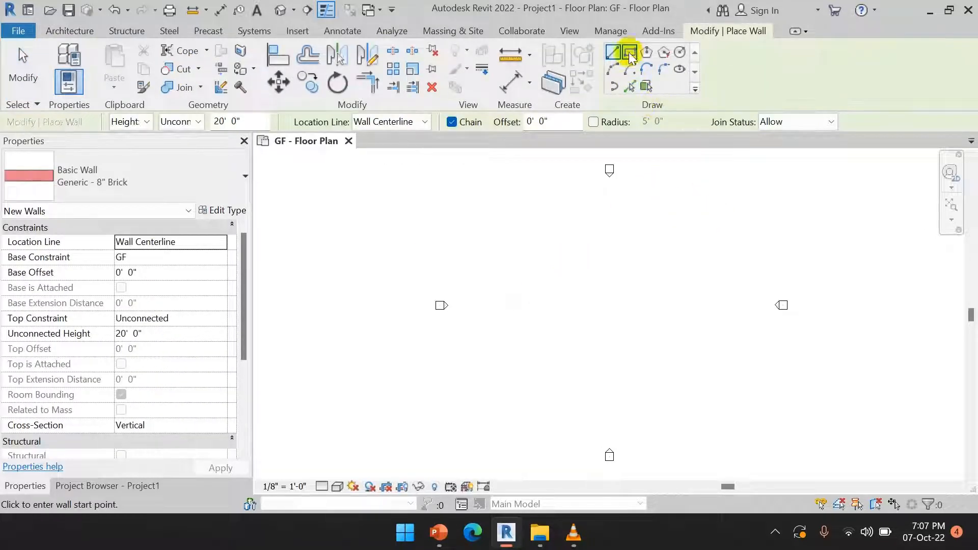
pyautogui.click(630, 53)
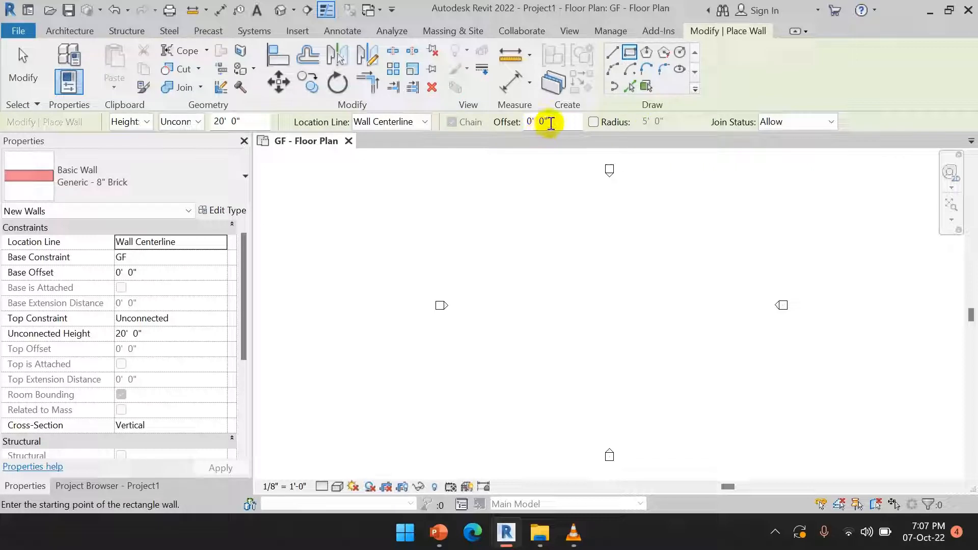
pyautogui.moveTo(550, 123); pyautogui.dragTo(508, 125)
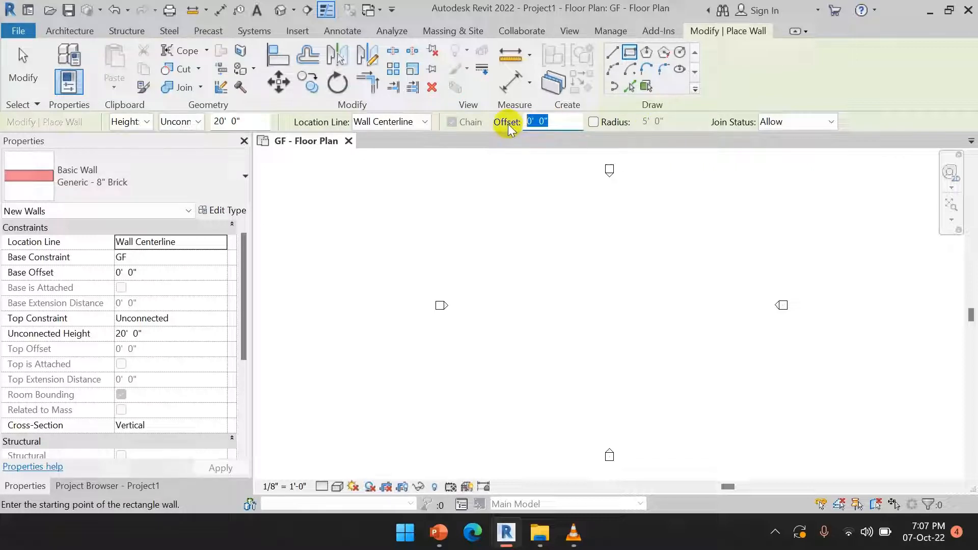
pyautogui.write('5')
pyautogui.press('Return')
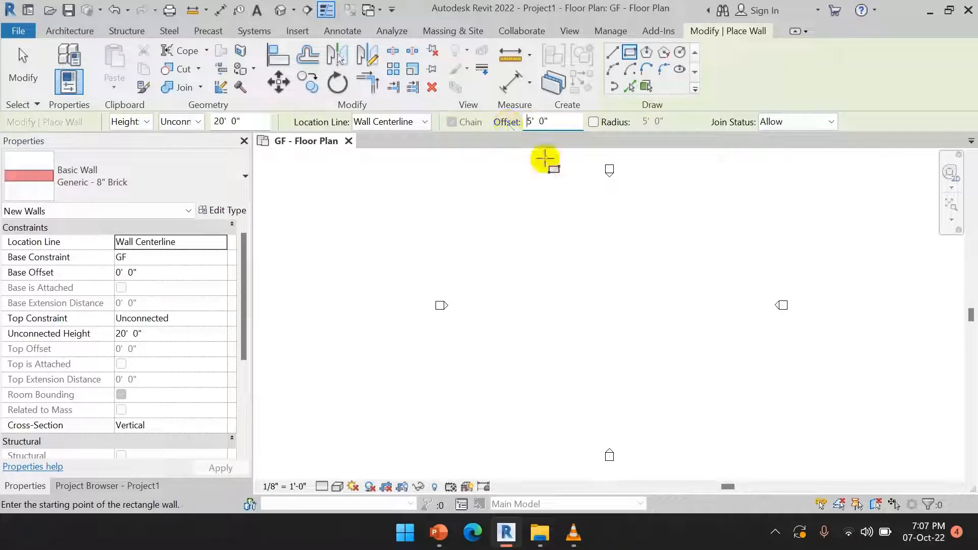
pyautogui.click(504, 227)
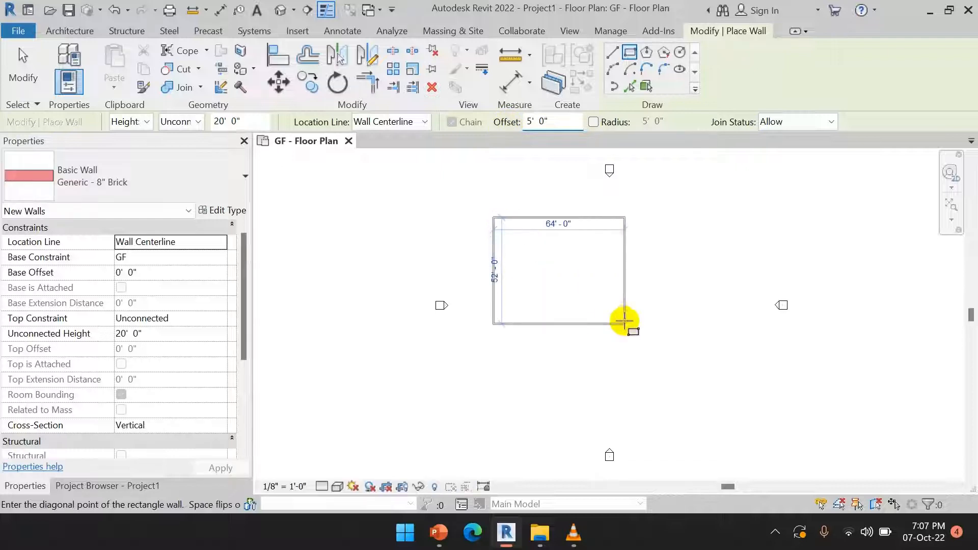
pyautogui.click(610, 306)
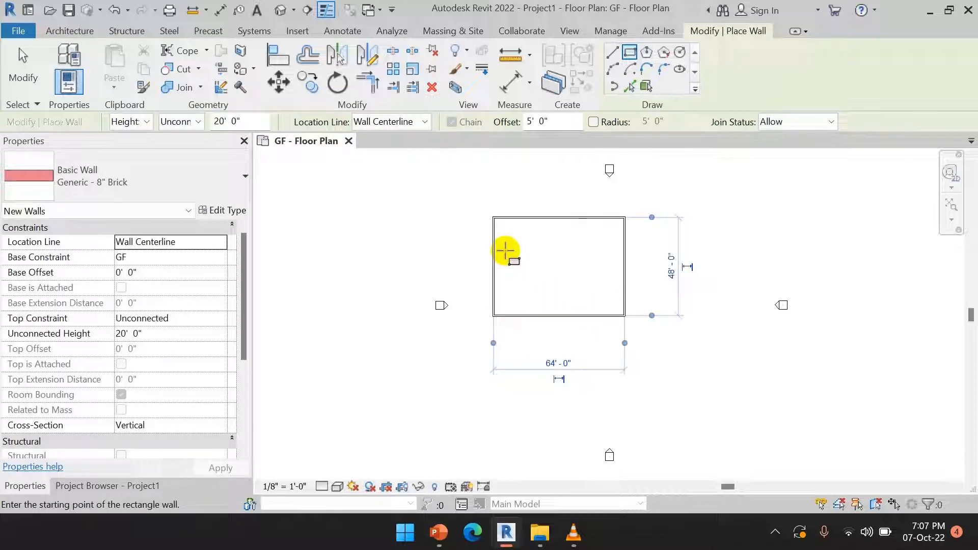
# End wall placement and delete all walls of the offset rectangle
pyautogui.press('Escape')
pyautogui.press('Escape')
pyautogui.moveTo(481, 203); pyautogui.dragTo(646, 344)
pyautogui.press('Delete')
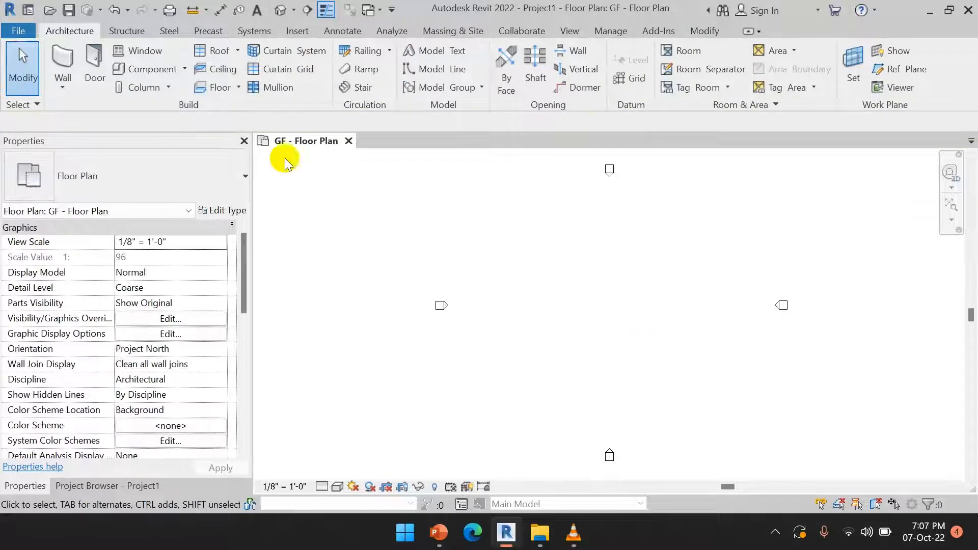
# Draw a rectangular wall enclosure with a 5' corner radius, about 60' wide and 52' deep
pyautogui.click(62, 63)
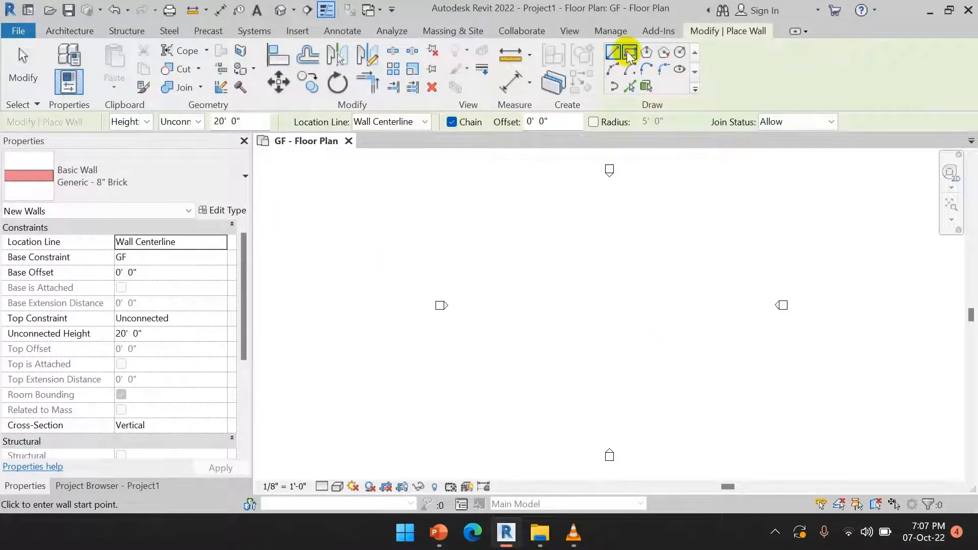
pyautogui.click(630, 52)
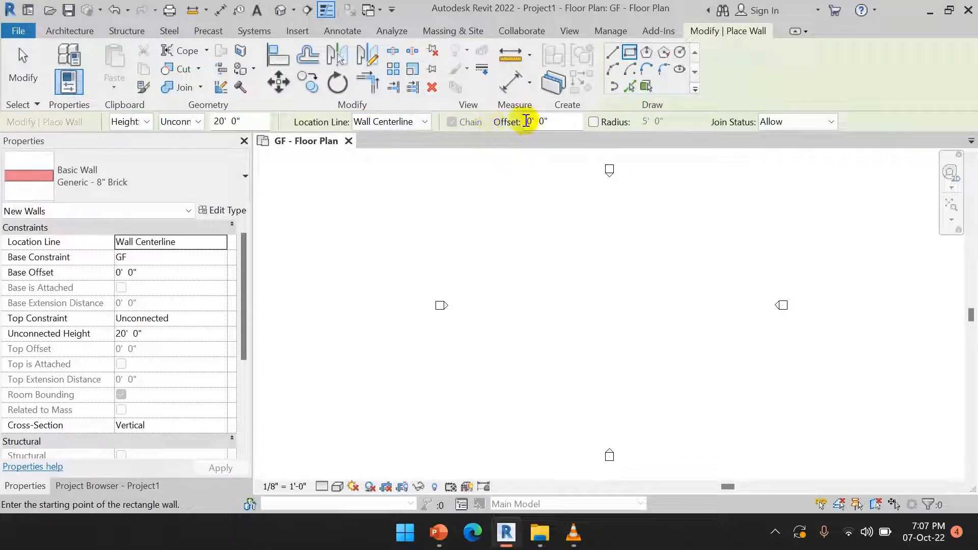
pyautogui.click(595, 121)
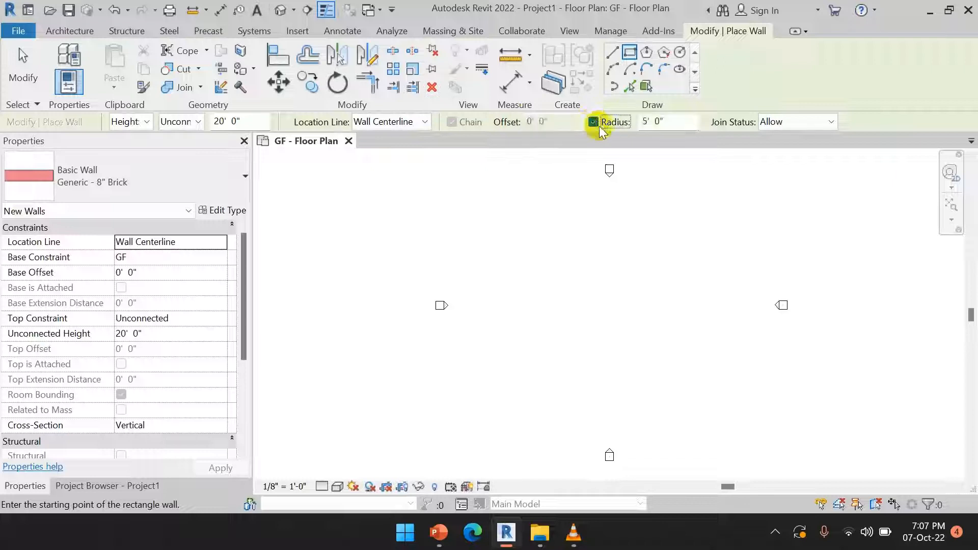
pyautogui.click(661, 122)
pyautogui.click(491, 239)
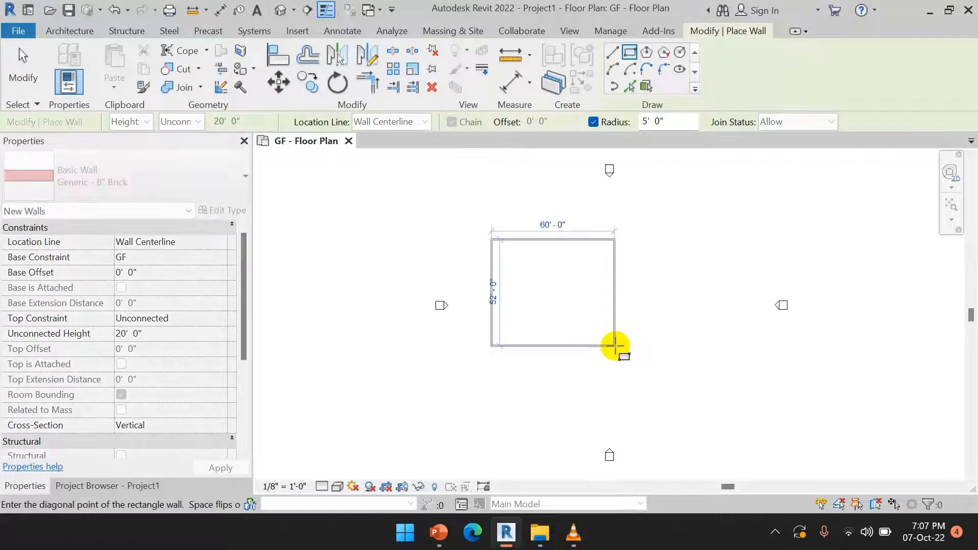
pyautogui.click(614, 346)
pyautogui.rightClick(673, 216)
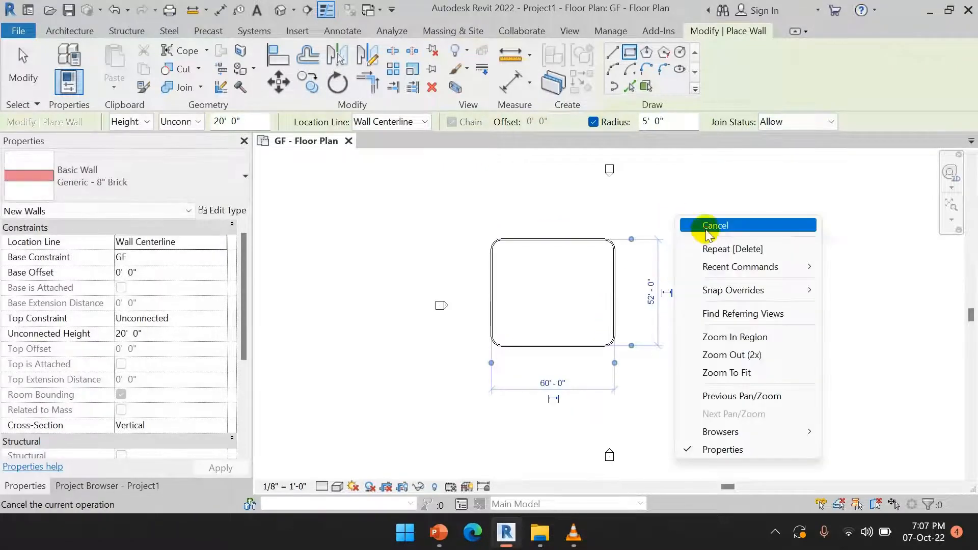
pyautogui.click(688, 221)
pyautogui.rightClick(681, 210)
pyautogui.click(694, 221)
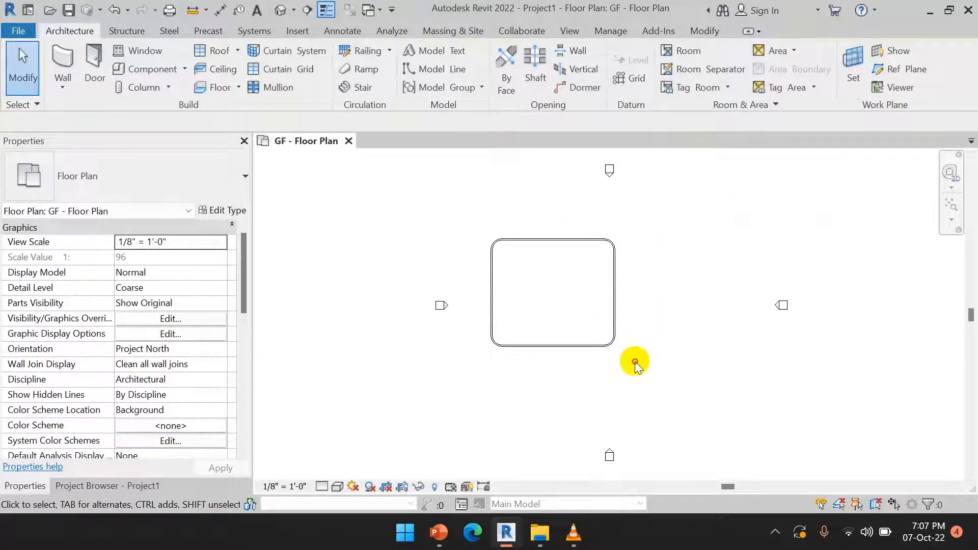
# Clear the rounded rectangle and draw a six-sided inscribed polygon of walls with a radius of about 28'
pyautogui.moveTo(634, 361); pyautogui.dragTo(486, 230)
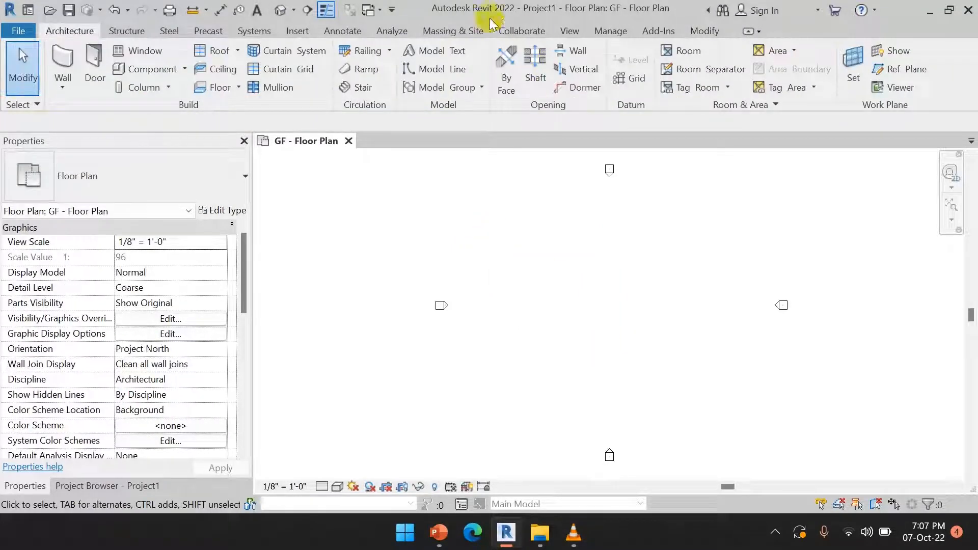
pyautogui.click(63, 60)
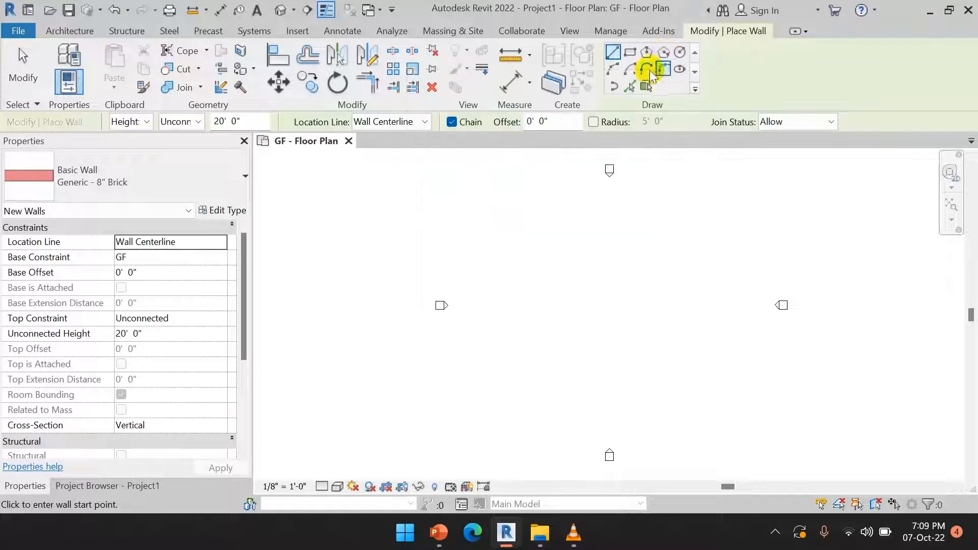
pyautogui.click(645, 55)
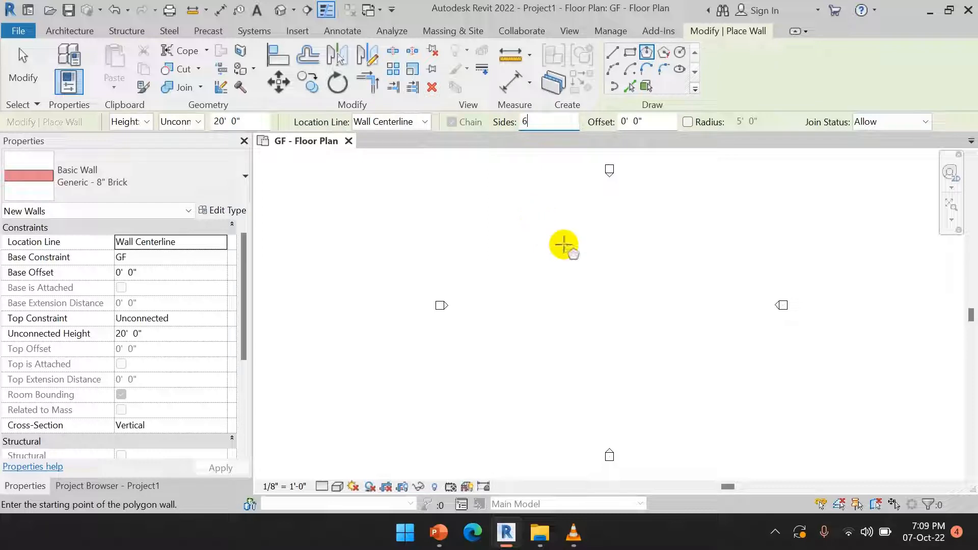
pyautogui.click(674, 126)
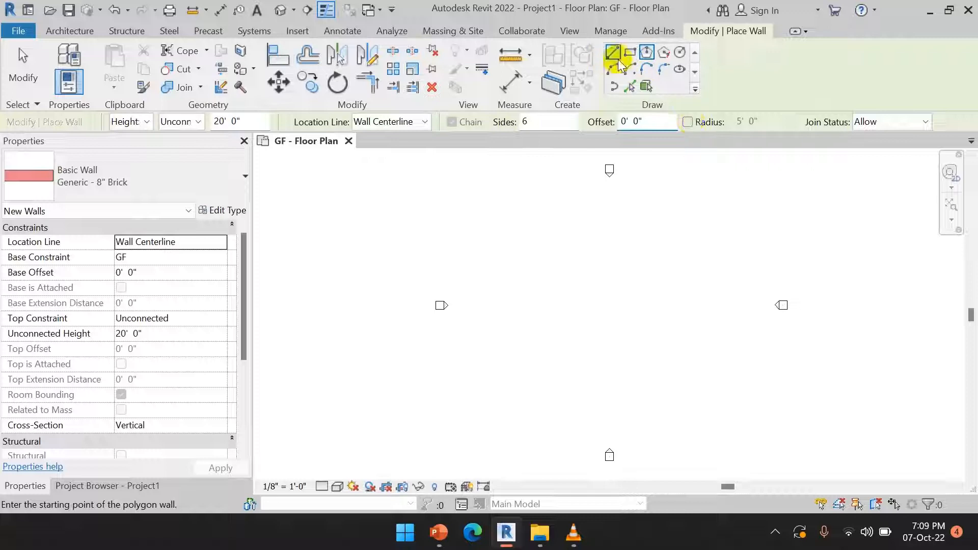
pyautogui.click(575, 283)
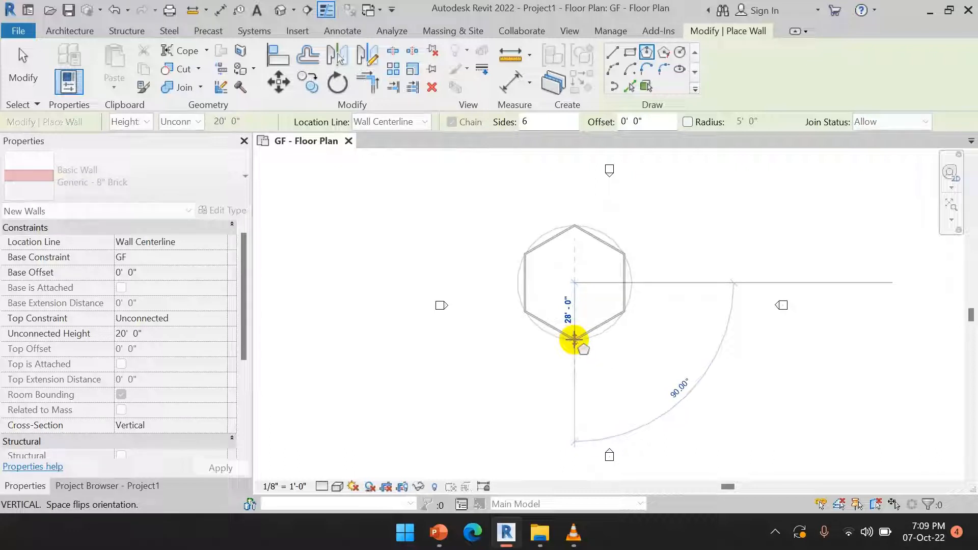
pyautogui.click(575, 340)
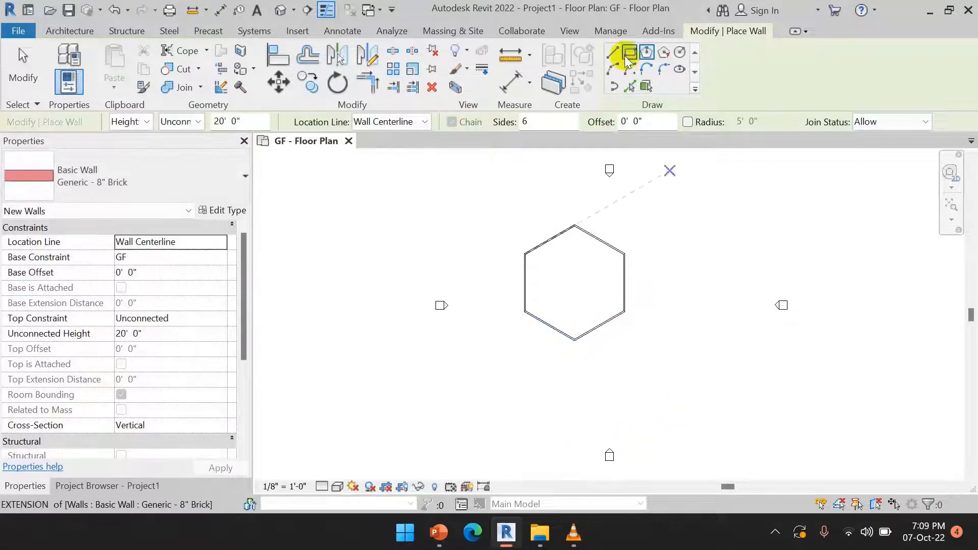
# Draw a six-sided circumscribed polygon of walls around the existing hexagon from about the same centre, and end wall placement
pyautogui.click(663, 52)
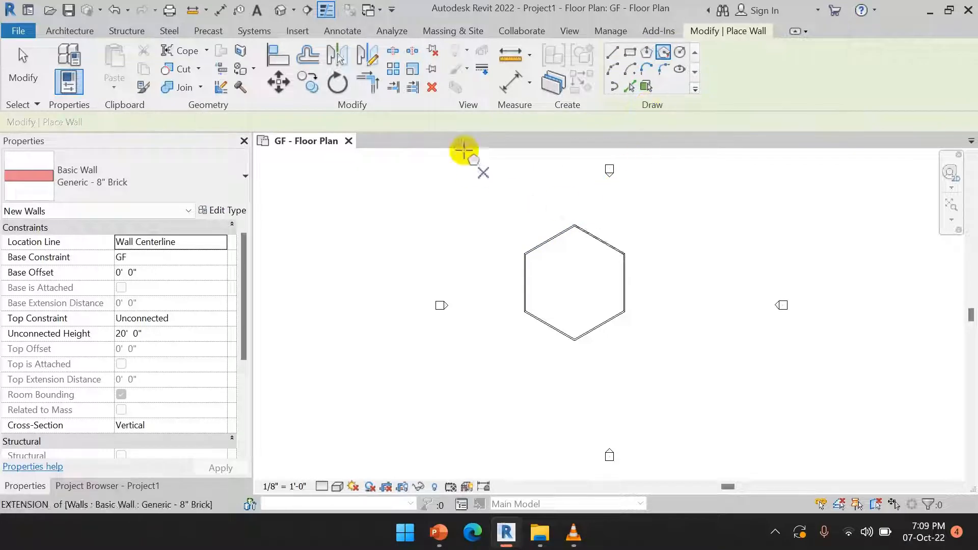
pyautogui.click(577, 283)
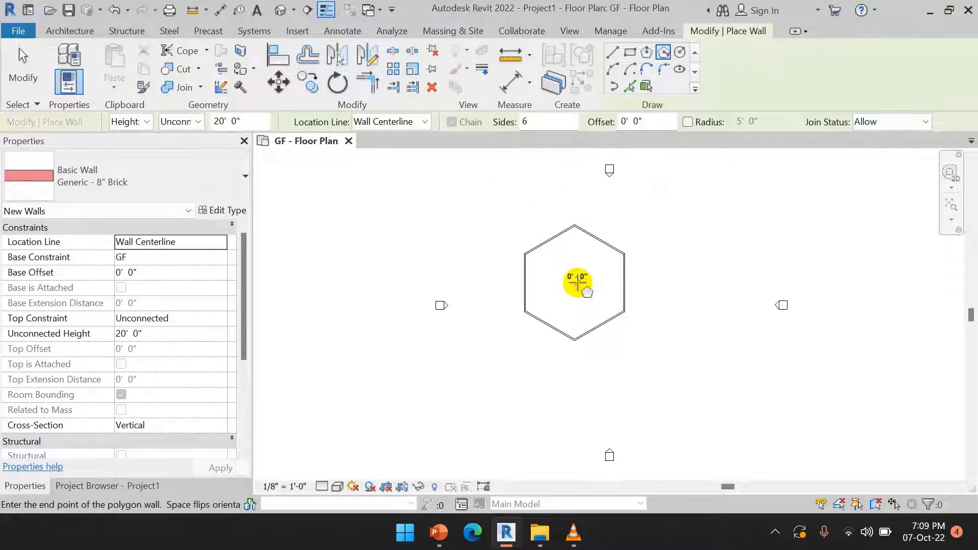
pyautogui.click(575, 347)
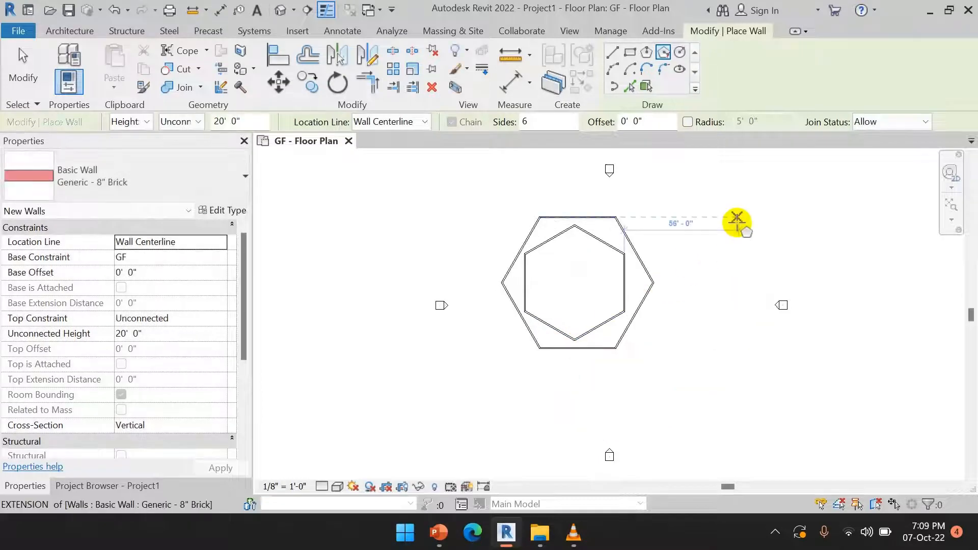
pyautogui.rightClick(737, 217)
pyautogui.click(754, 230)
pyautogui.rightClick(752, 218)
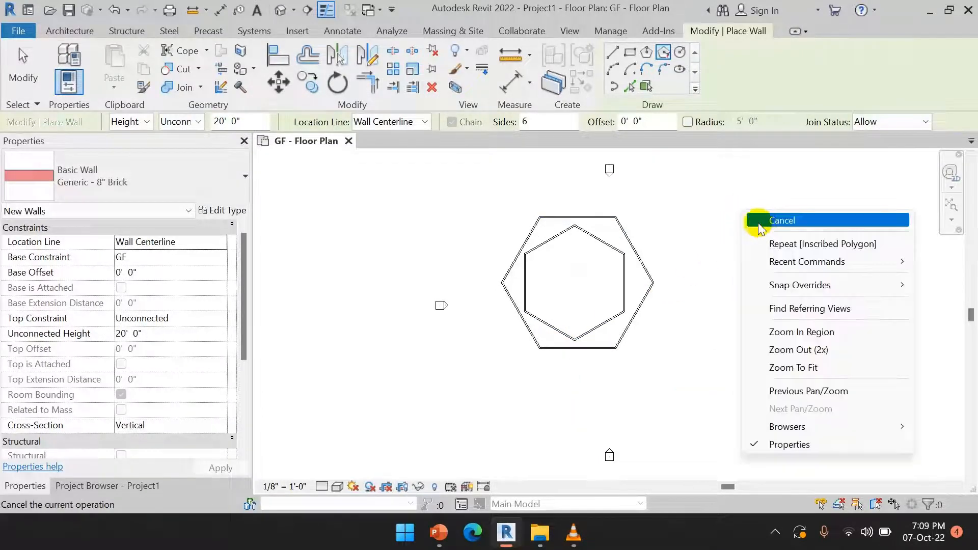
pyautogui.click(759, 224)
# Delete both hexagons and draw a circular wall with a radius of about 40'
pyautogui.moveTo(673, 375); pyautogui.dragTo(490, 202)
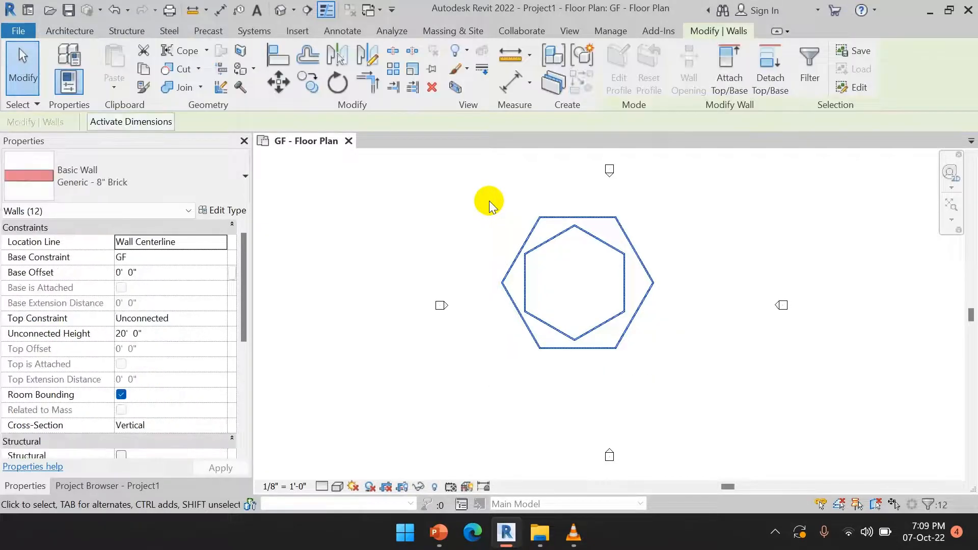
pyautogui.press('Delete')
pyautogui.press('w')
pyautogui.press('a')
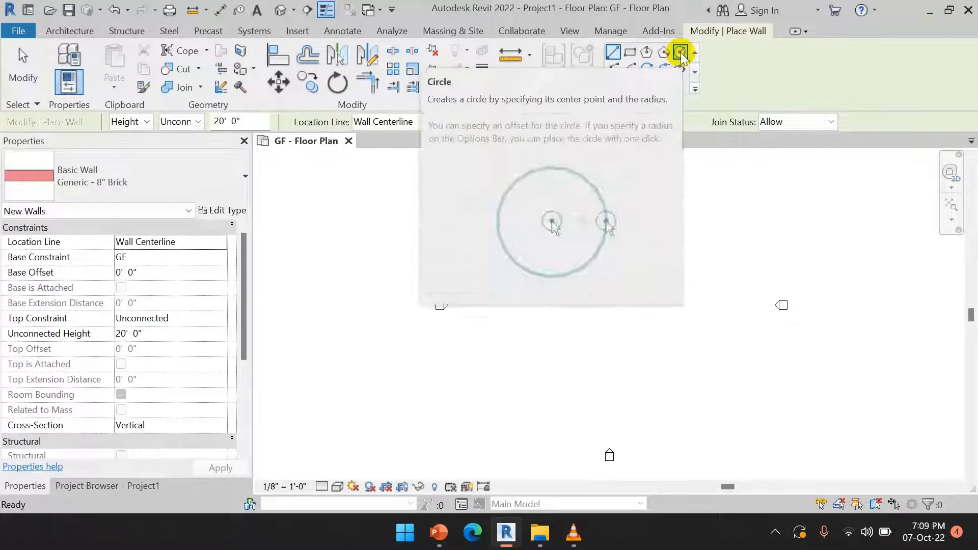
pyautogui.click(680, 53)
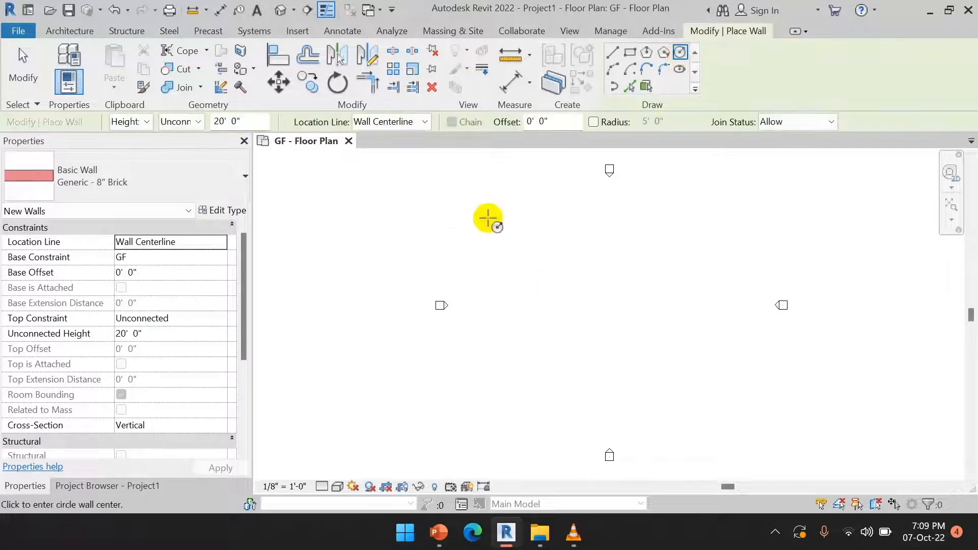
pyautogui.click(562, 291)
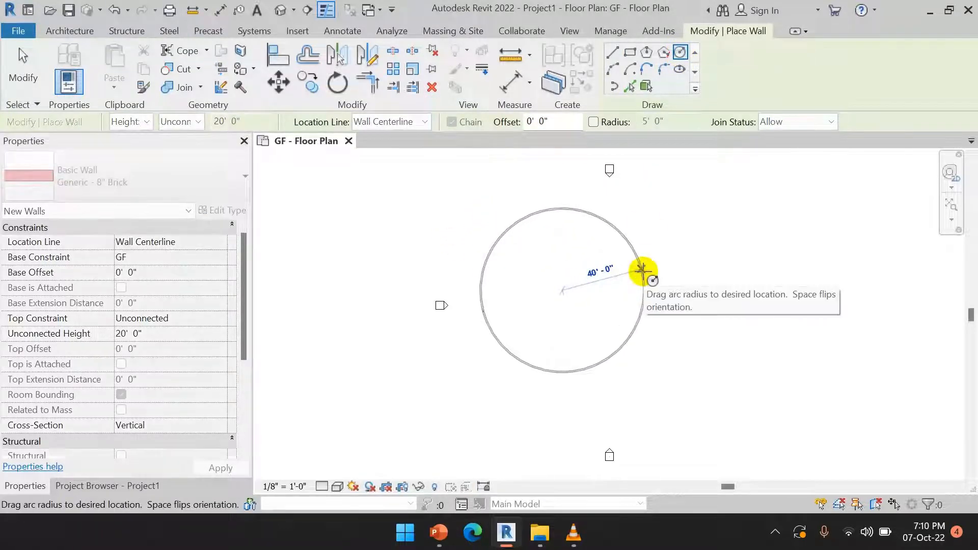
pyautogui.click(642, 270)
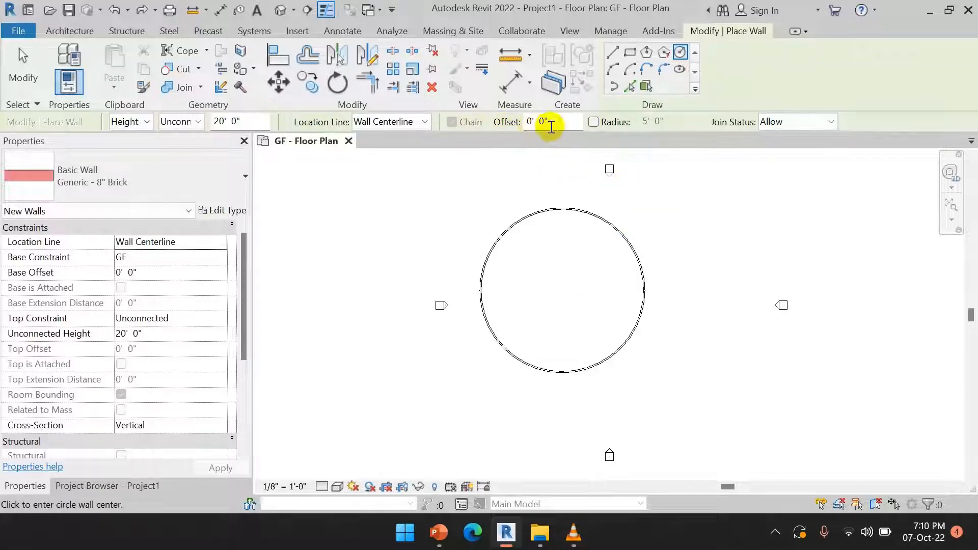
# Place two circular walls with a fixed 5' radius beside the large circular wall, and end wall placement
pyautogui.click(592, 122)
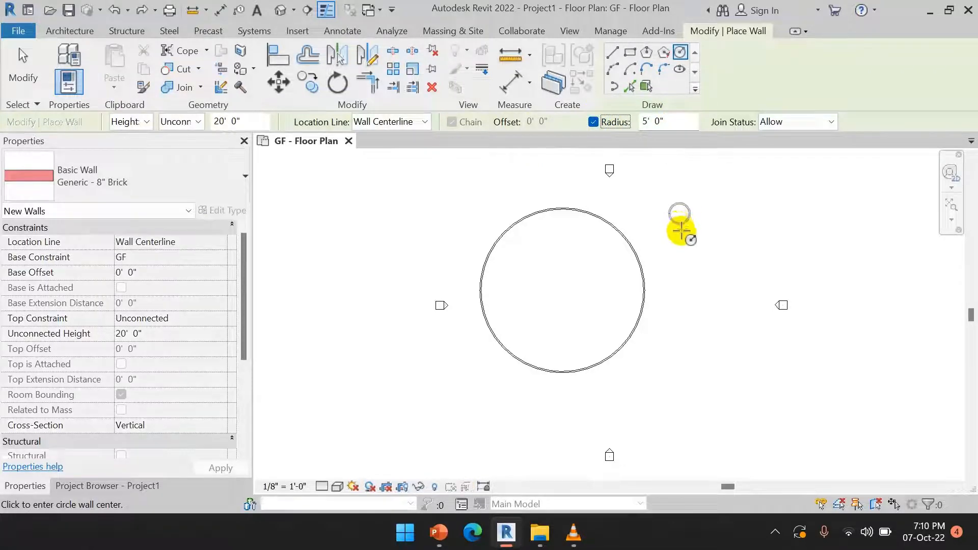
pyautogui.click(684, 246)
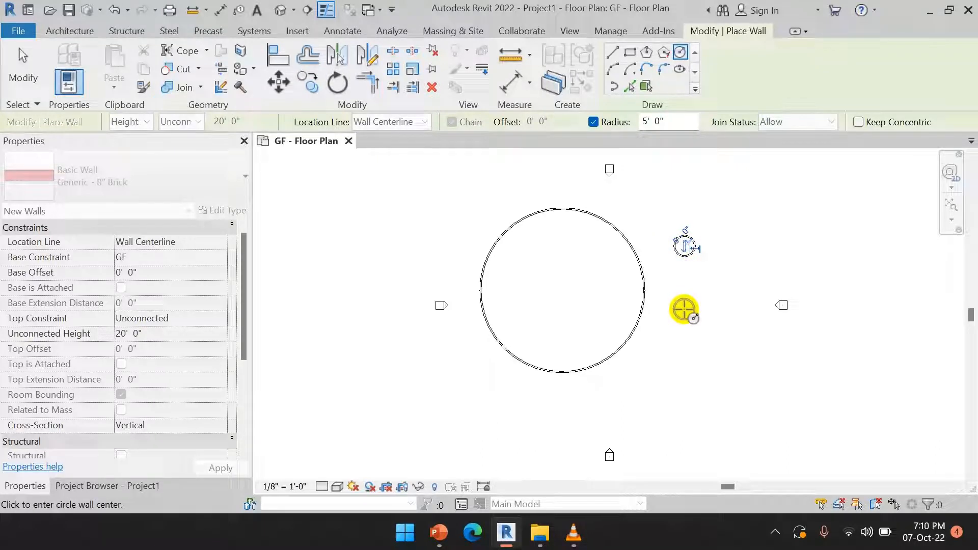
pyautogui.click(684, 309)
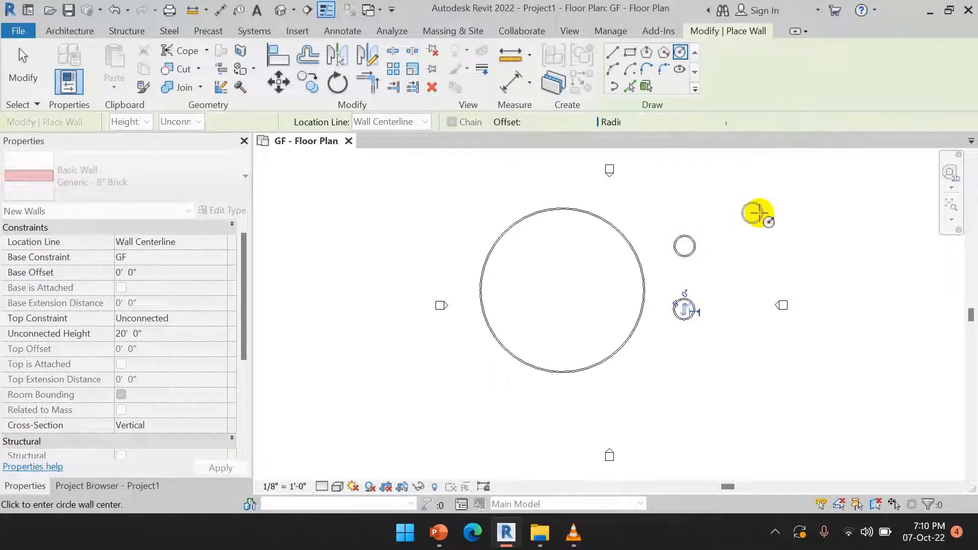
pyautogui.rightClick(763, 214)
pyautogui.click(781, 226)
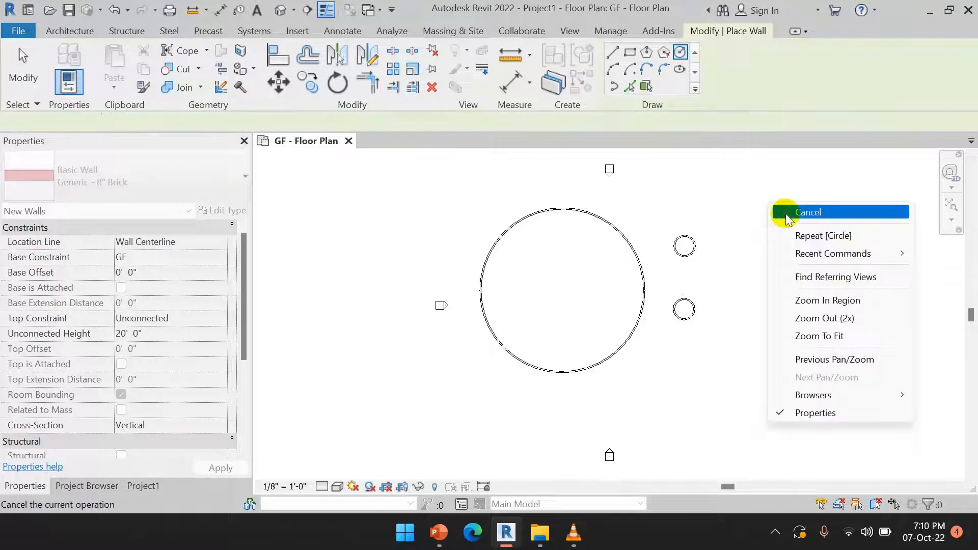
pyautogui.click(784, 225)
# Delete all the circular walls and draw a start-end-radius arc wall with a radius of about 57' and a sweep of about 100°
pyautogui.moveTo(715, 351); pyautogui.dragTo(588, 236)
pyautogui.press('Delete')
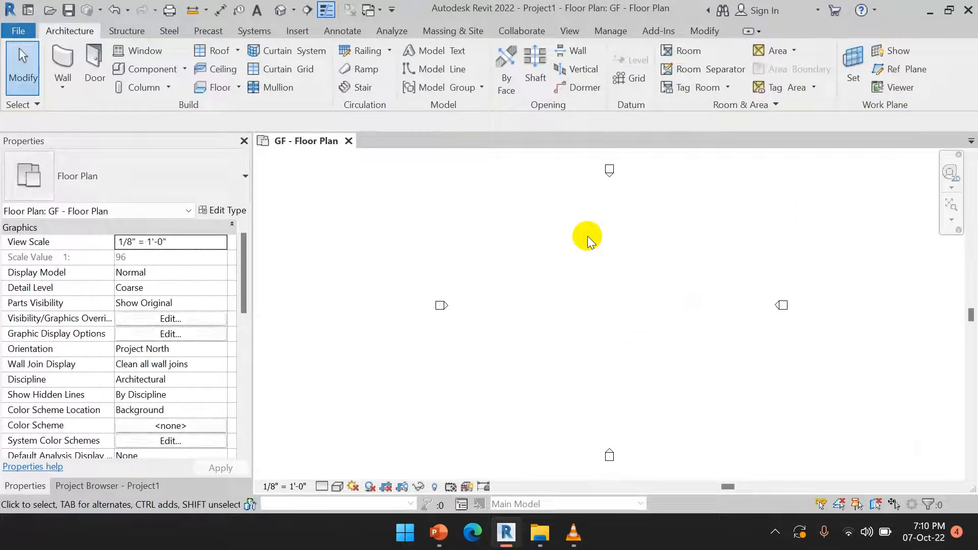
pyautogui.click(66, 57)
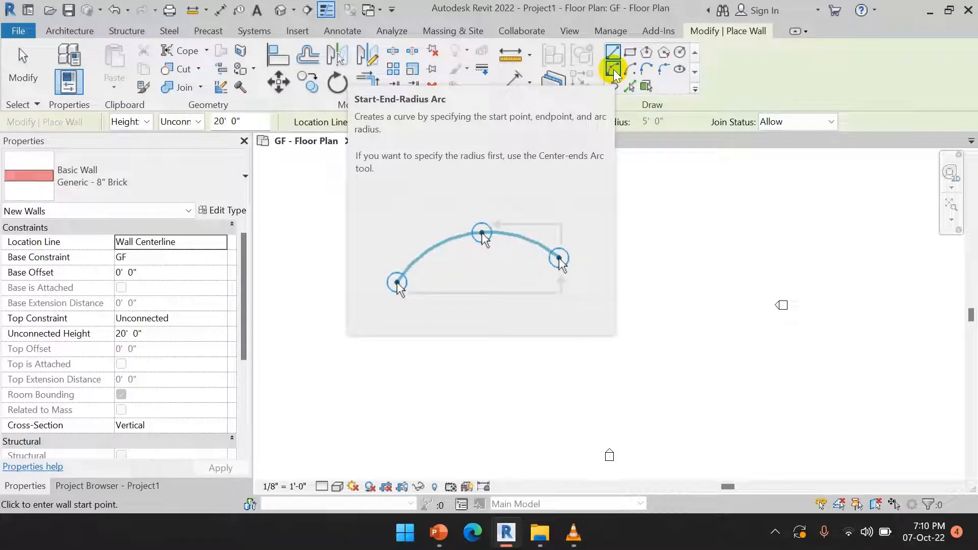
pyautogui.click(614, 69)
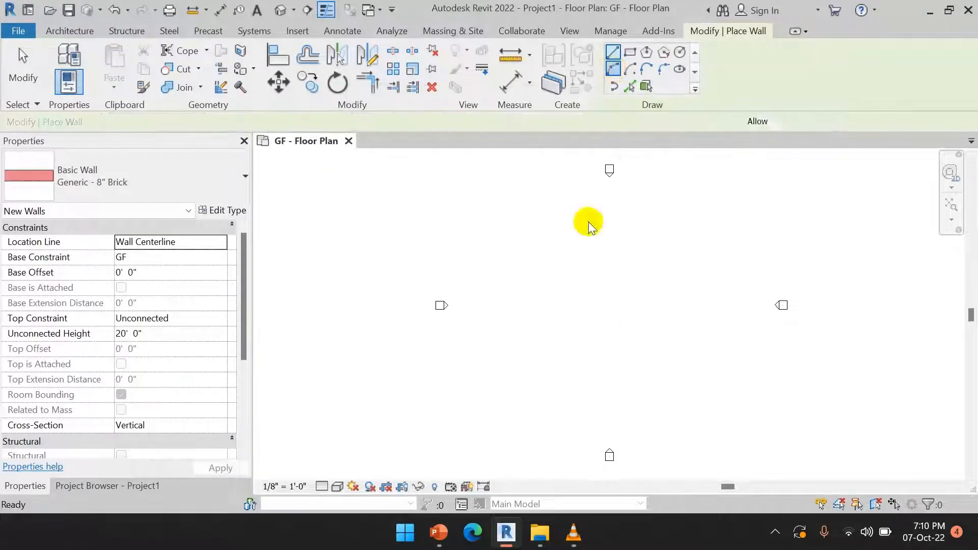
pyautogui.click(497, 308)
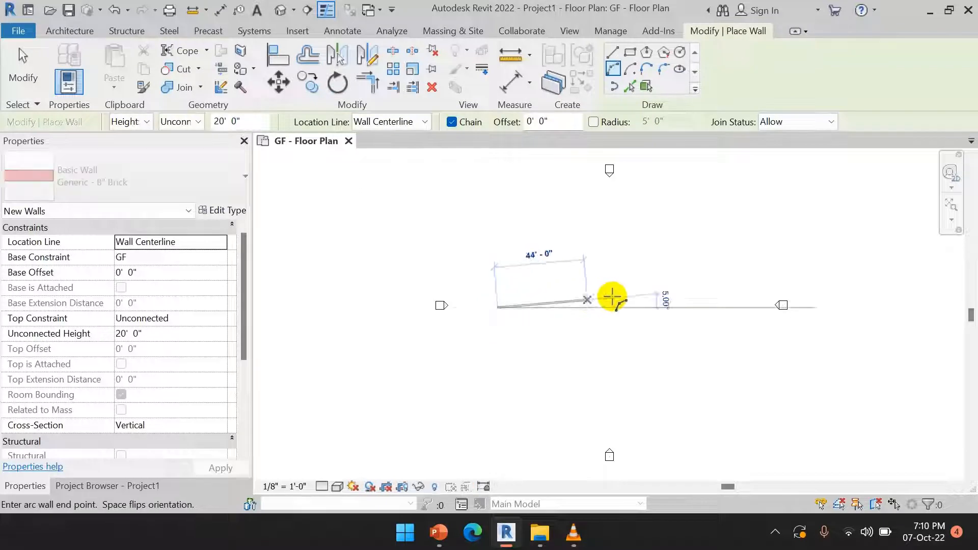
pyautogui.click(678, 307)
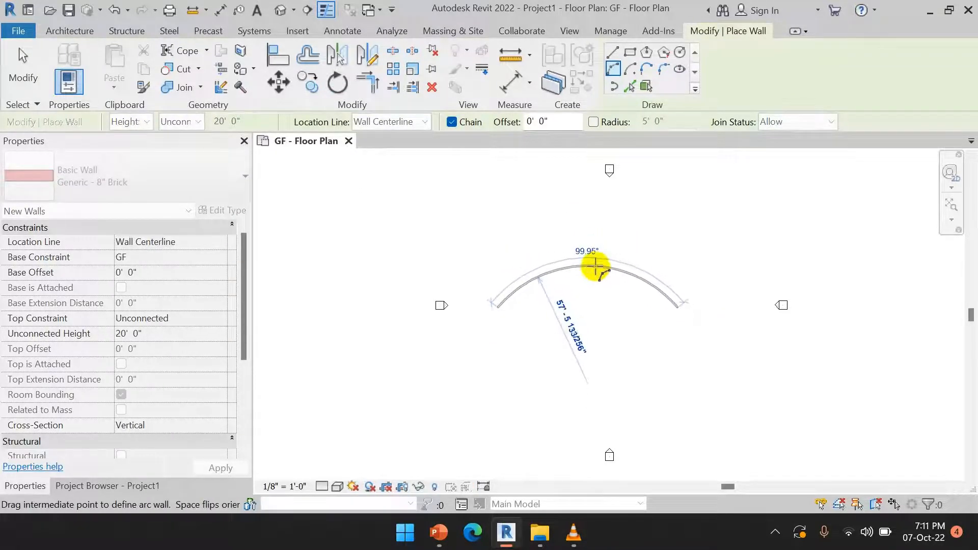
pyautogui.click(595, 265)
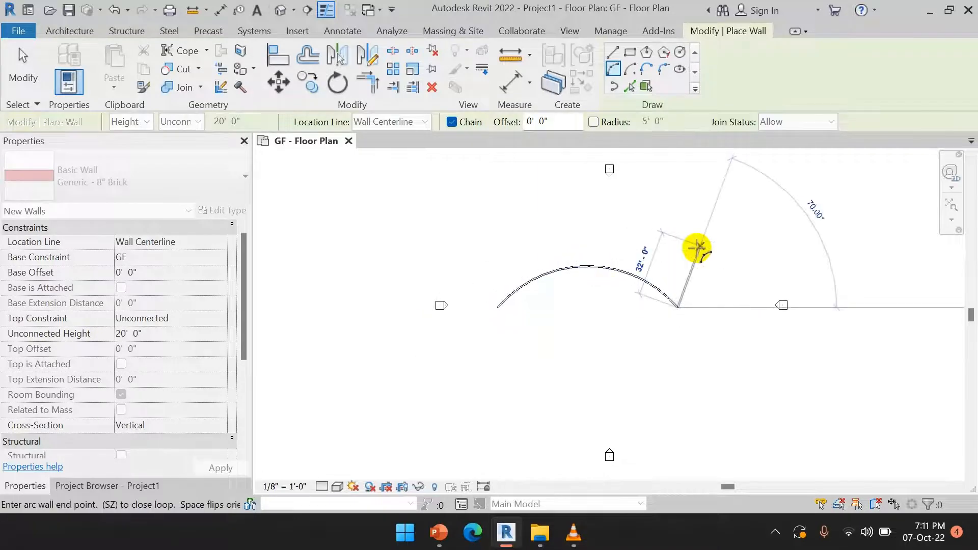
pyautogui.rightClick(696, 248)
pyautogui.click(709, 257)
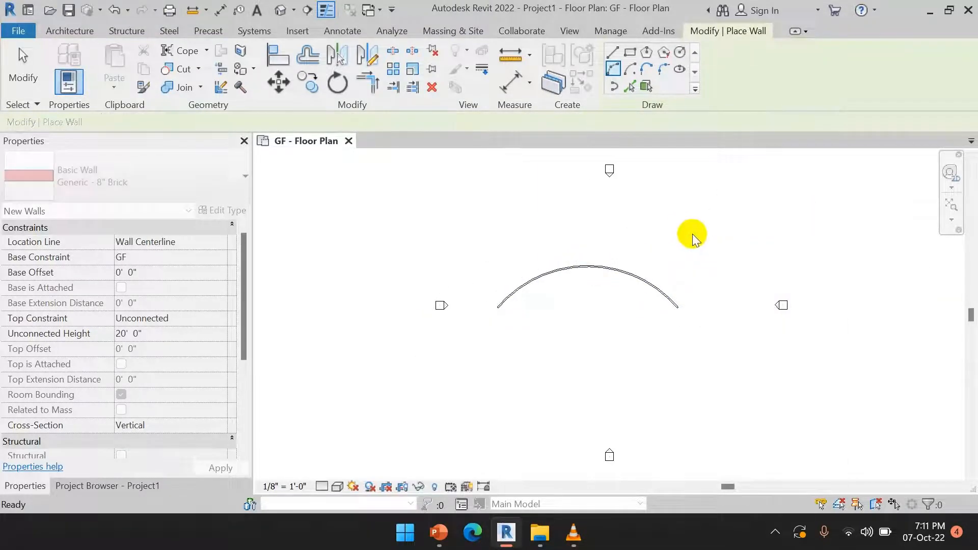
pyautogui.click(702, 238)
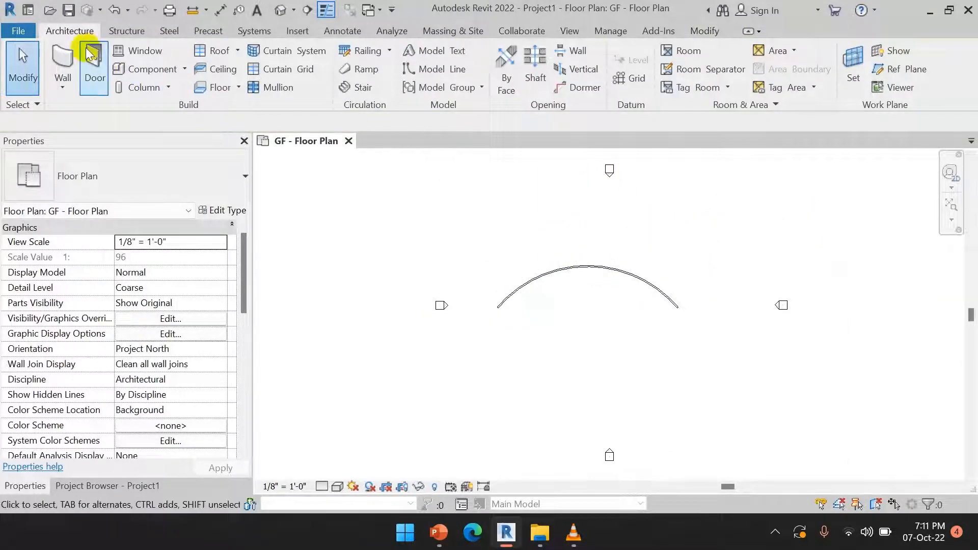
# Draw three chained start-end-radius arc walls above the existing arc, alternately bulging up, down and up to form a wave
pyautogui.click(60, 56)
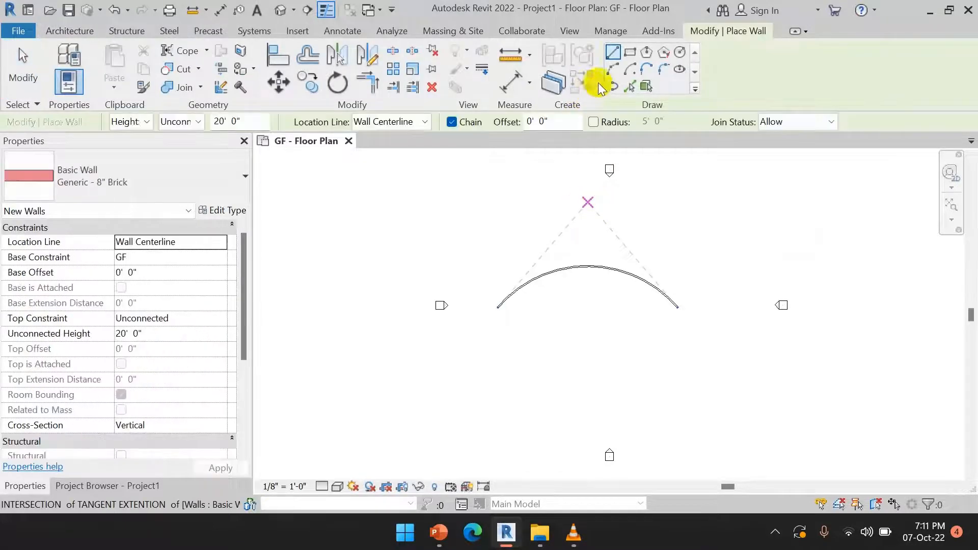
pyautogui.click(614, 72)
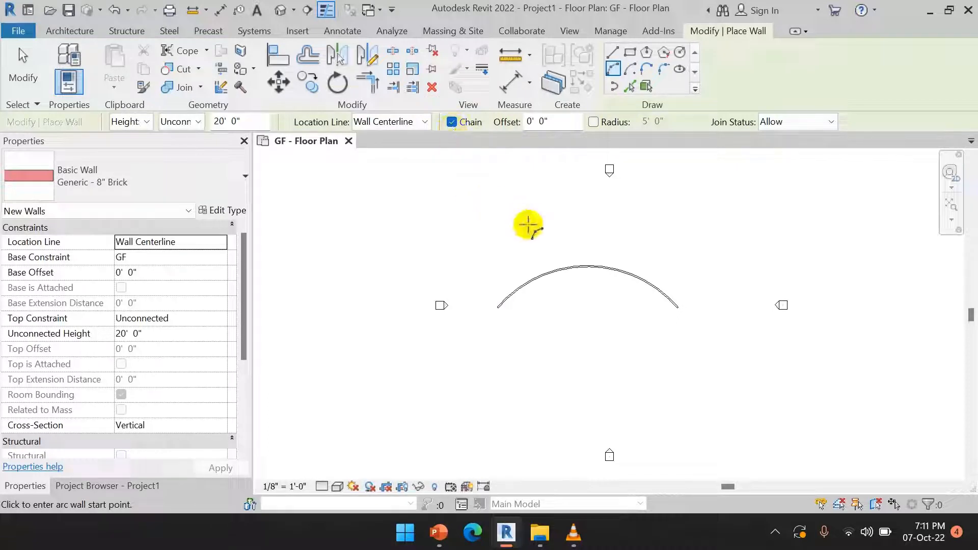
pyautogui.click(456, 210)
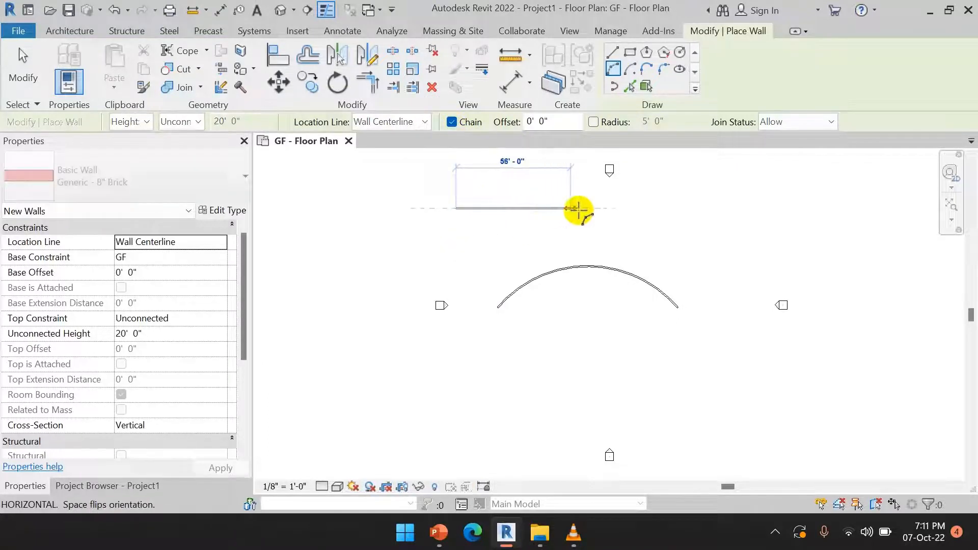
pyautogui.click(584, 209)
pyautogui.click(519, 176)
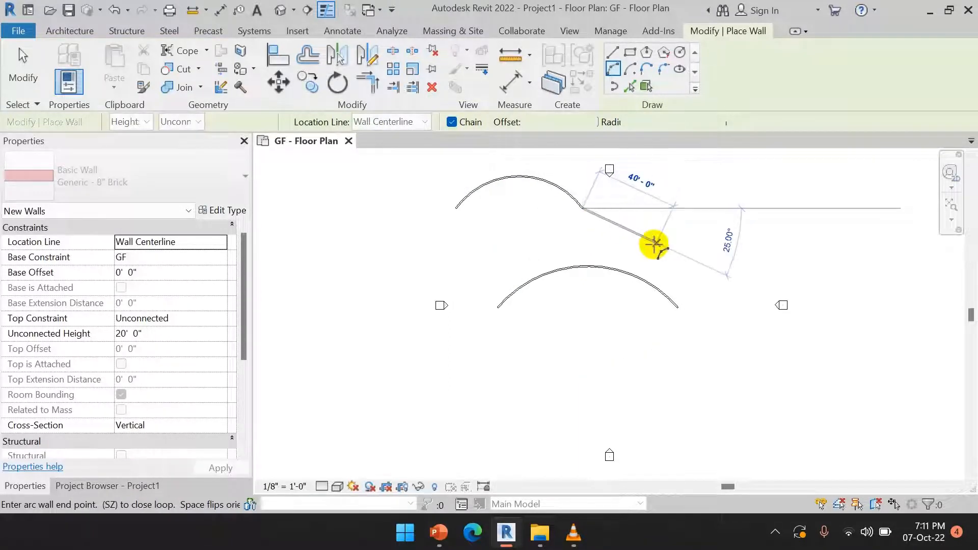
pyautogui.click(706, 209)
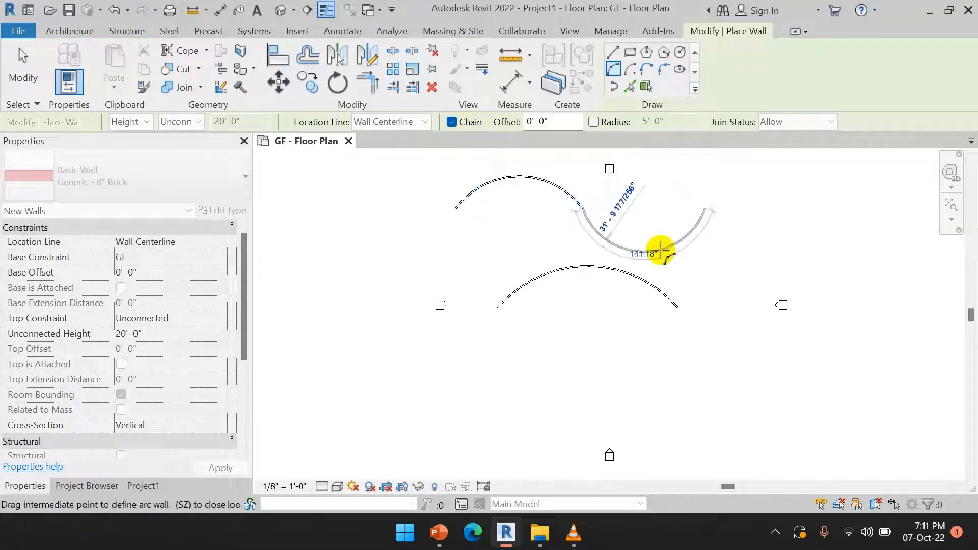
pyautogui.click(658, 231)
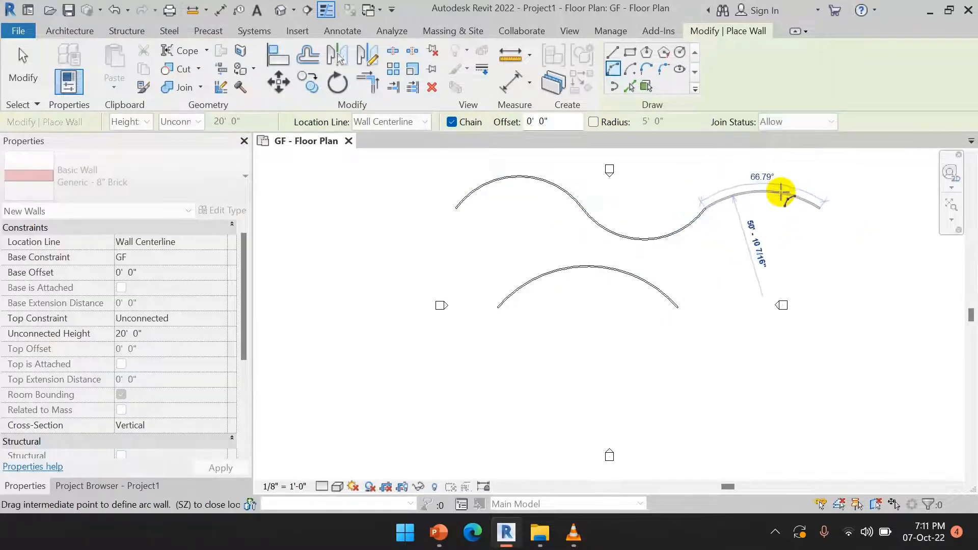
pyautogui.click(820, 209)
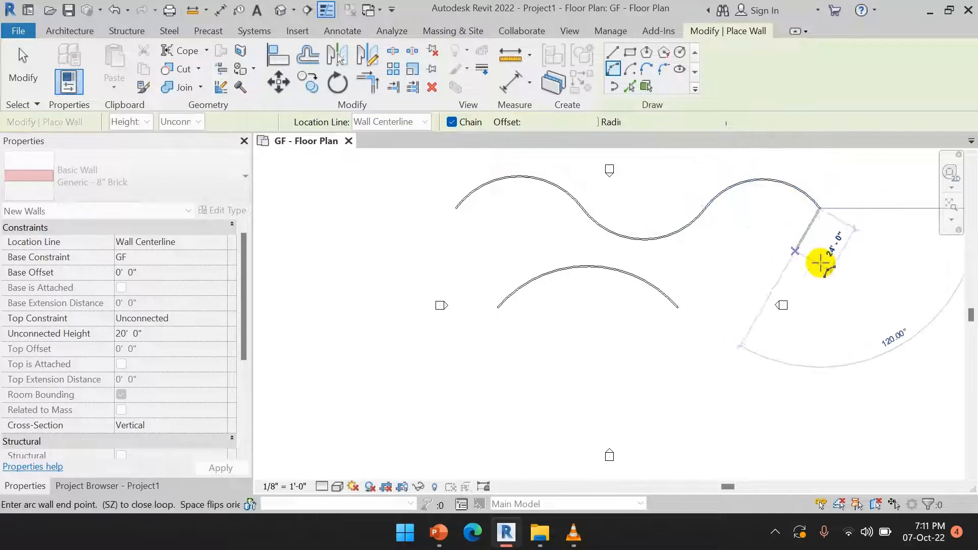
# Extend the wave with a fourth arc wall running down from its right end and curving inward, and end the chain
pyautogui.scroll(-1, 748, 249)
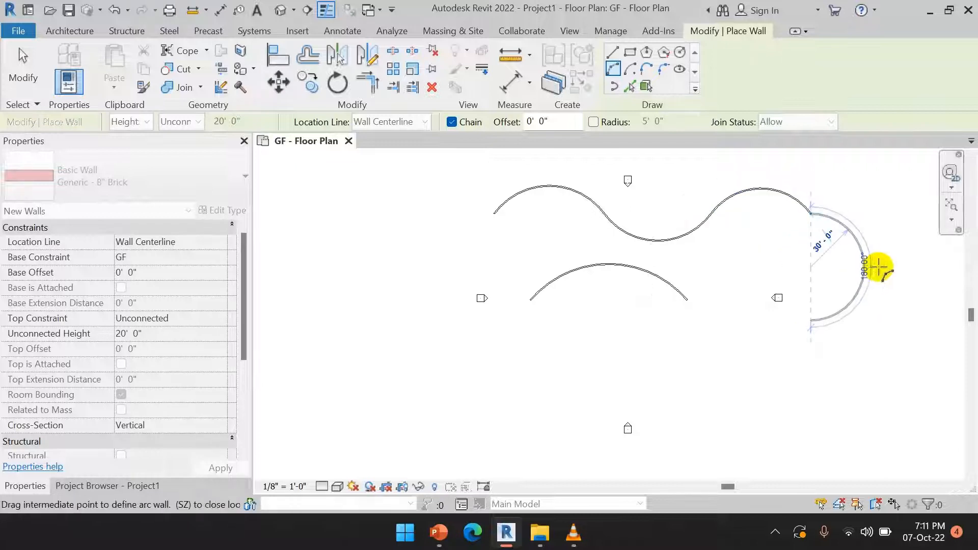
pyautogui.click(768, 264)
pyautogui.rightClick(834, 232)
pyautogui.click(888, 239)
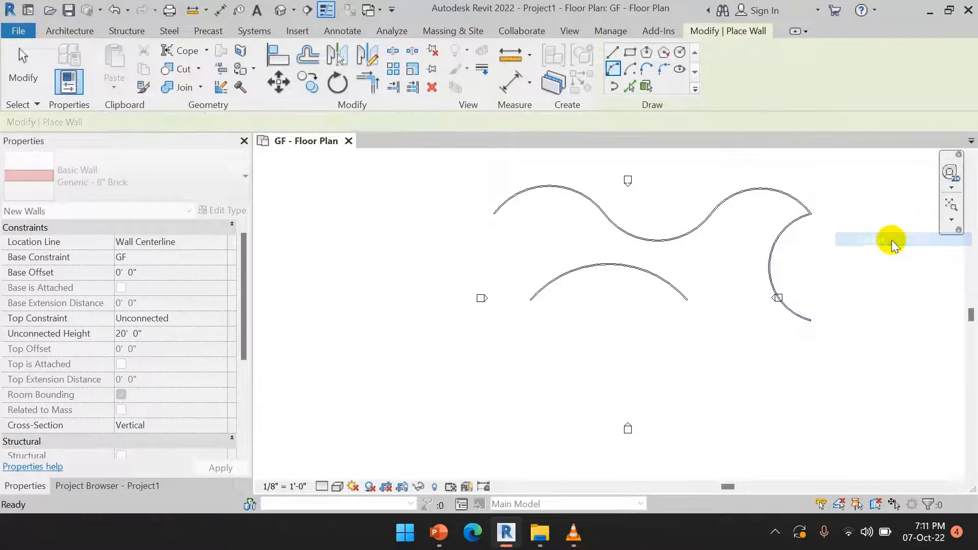
# Draw a center-ends arc wall below the single arc, with a radius of about 27' and a sweep of about 145°
pyautogui.click(613, 69)
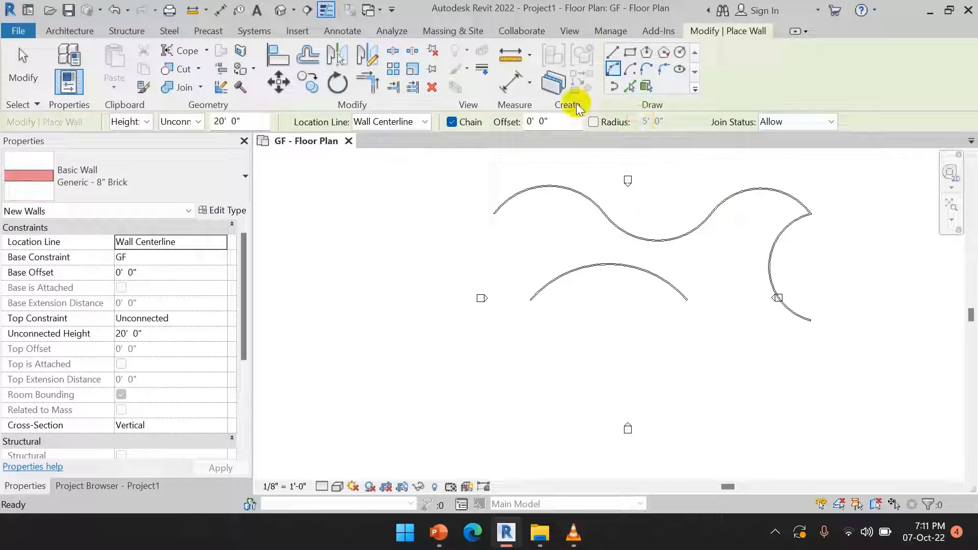
pyautogui.click(630, 70)
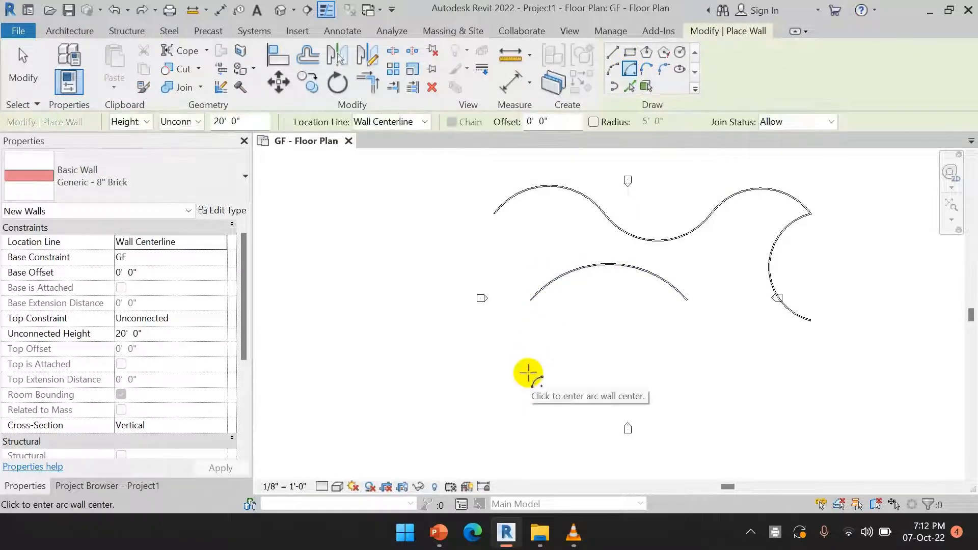
pyautogui.click(528, 373)
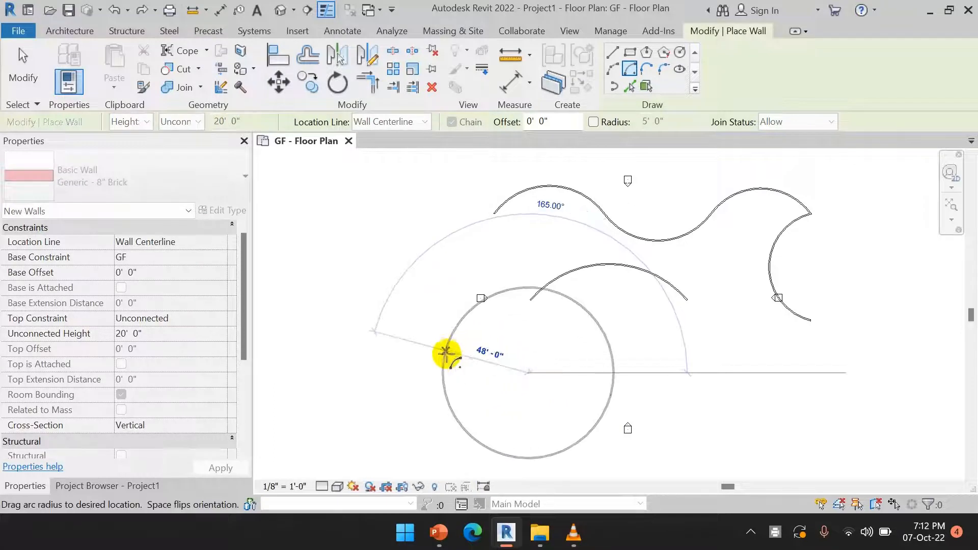
pyautogui.click(475, 353)
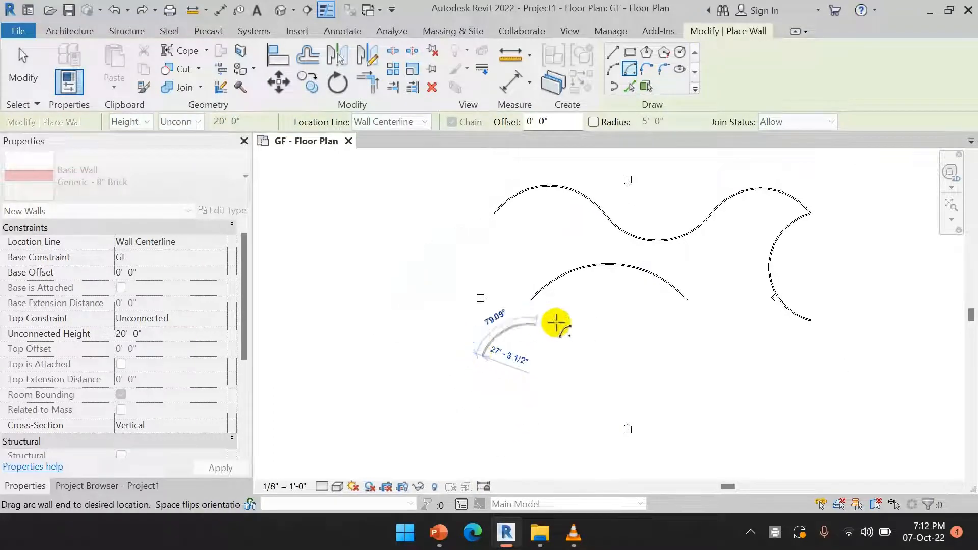
pyautogui.click(574, 360)
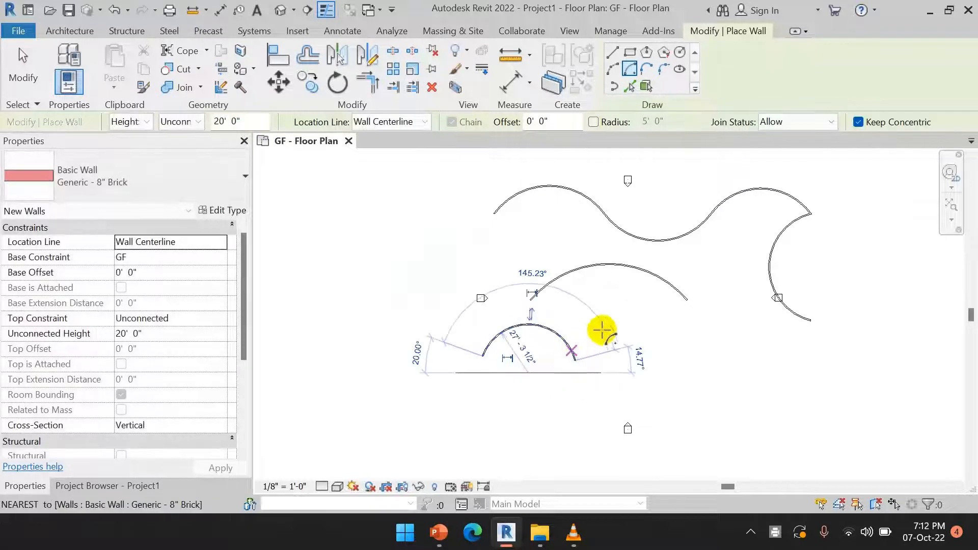
pyautogui.rightClick(609, 319)
pyautogui.click(653, 90)
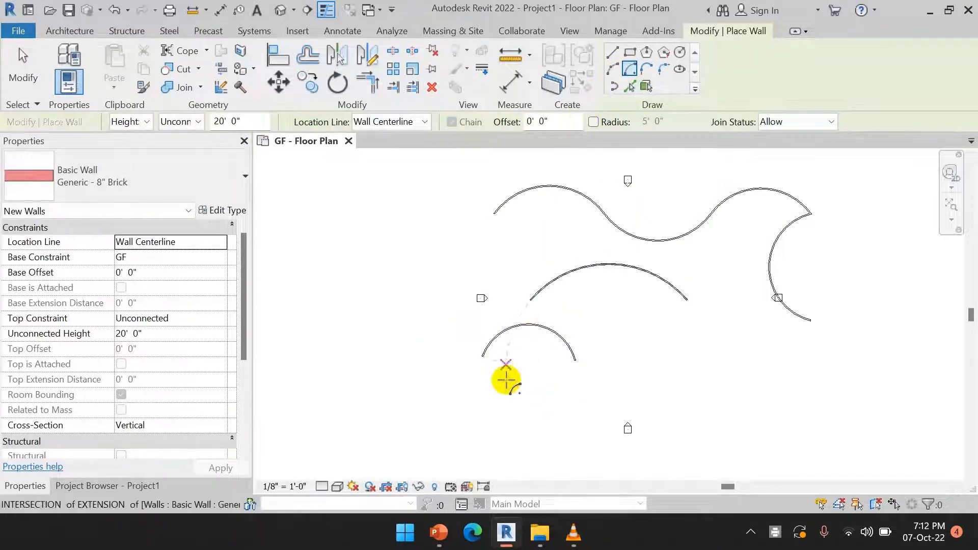
# Draw a second center-ends arc wall below the first, with a radius of about 24' and a sweep of about 127°, and end wall placement
pyautogui.click(516, 413)
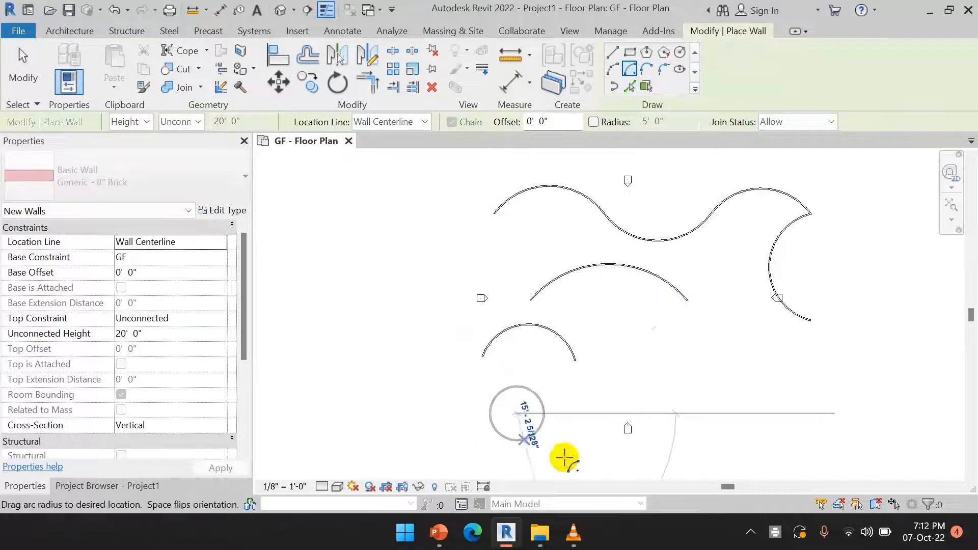
pyautogui.click(557, 423)
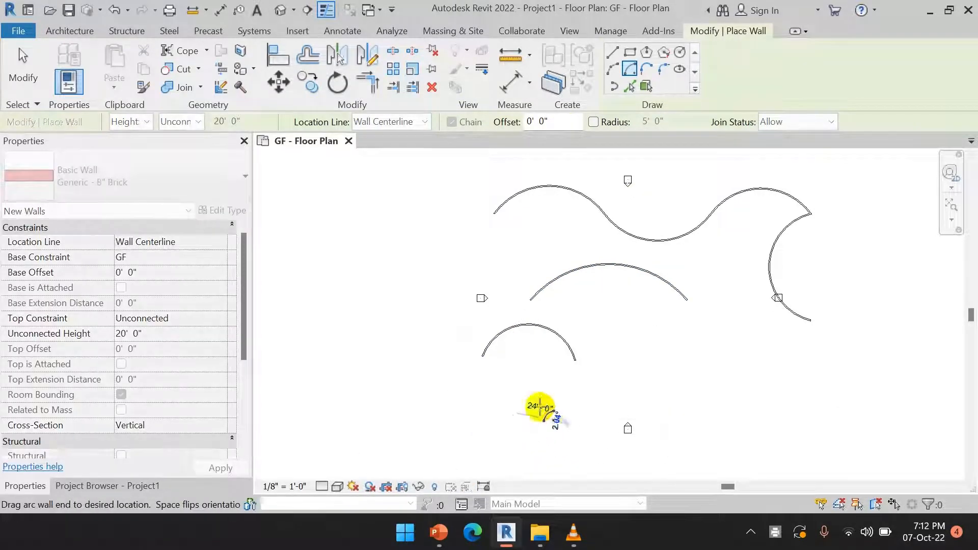
pyautogui.click(502, 387)
pyautogui.rightClick(626, 319)
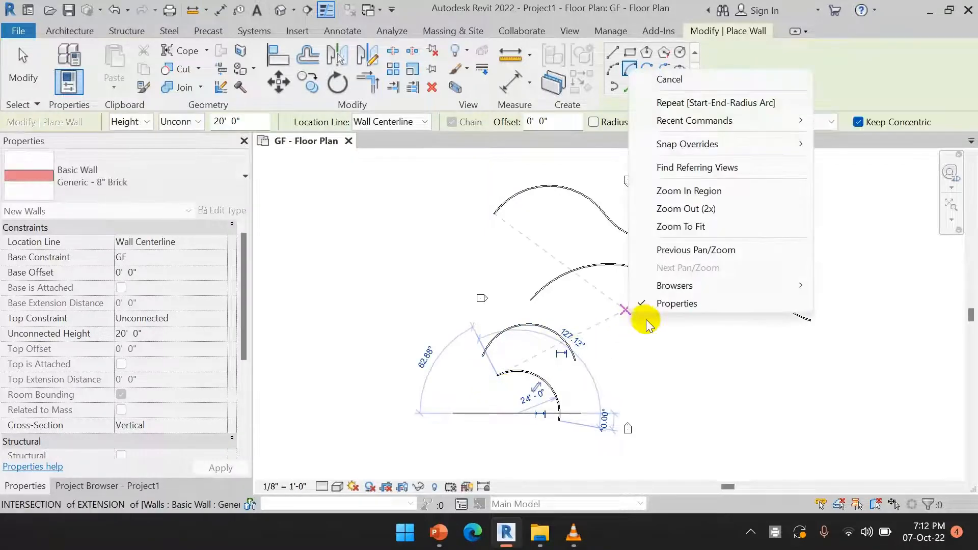
pyautogui.click(667, 76)
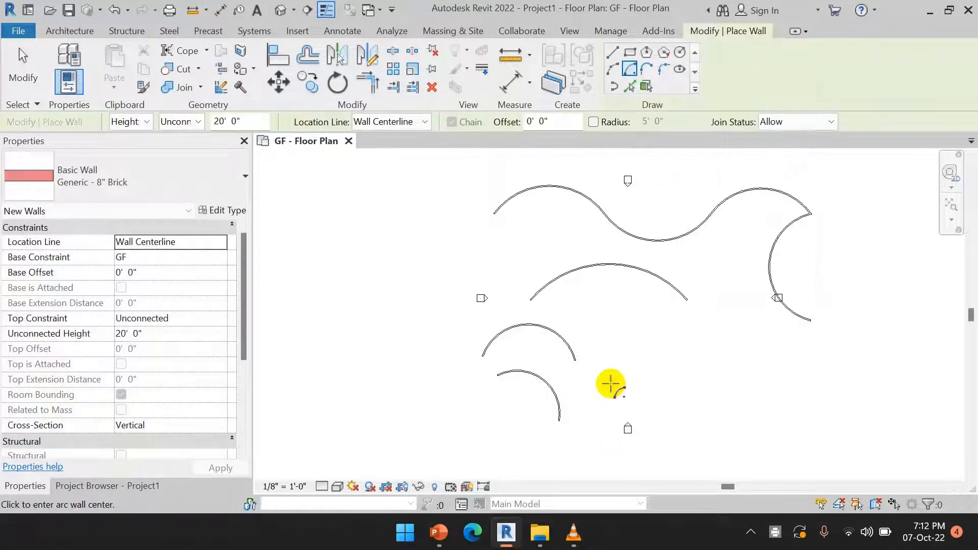
pyautogui.rightClick(633, 316)
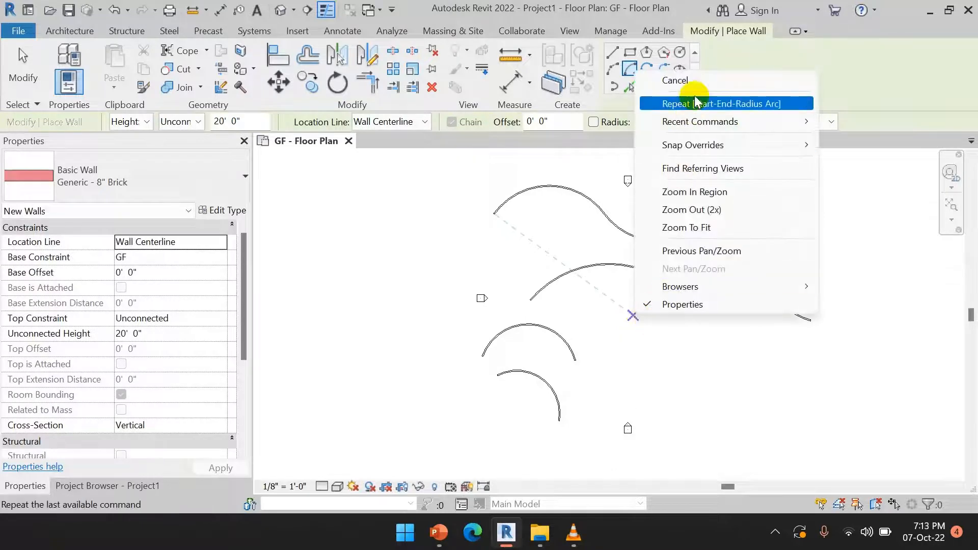
pyautogui.click(706, 81)
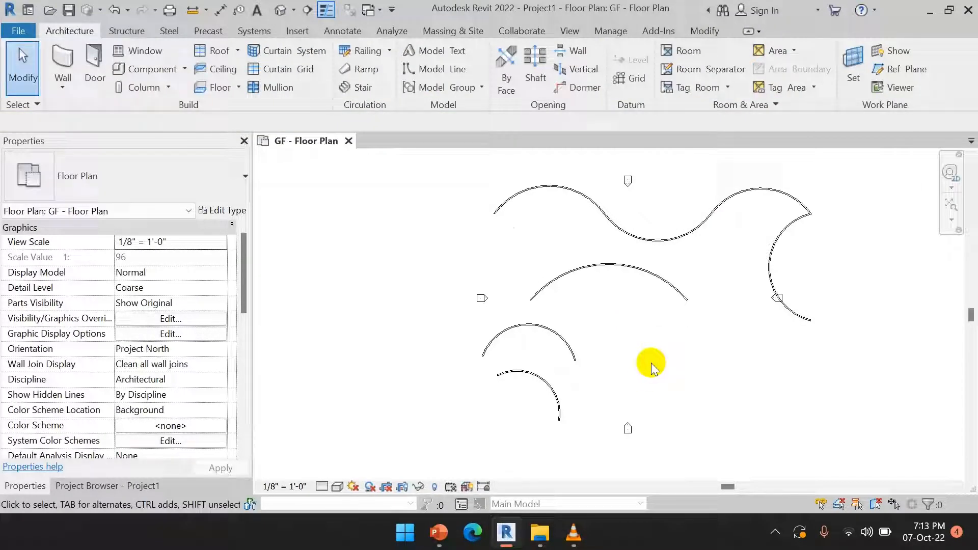
# Draw a tangent-end arc wall with a sweep of about 90° from the lower end of the bottom arc, and end the chain
pyautogui.press('w')
pyautogui.press('a')
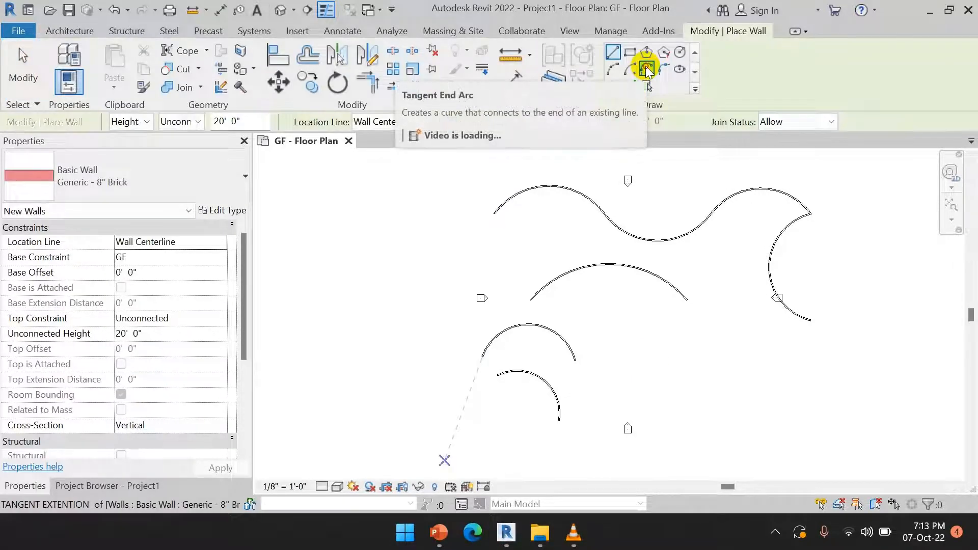
pyautogui.click(646, 70)
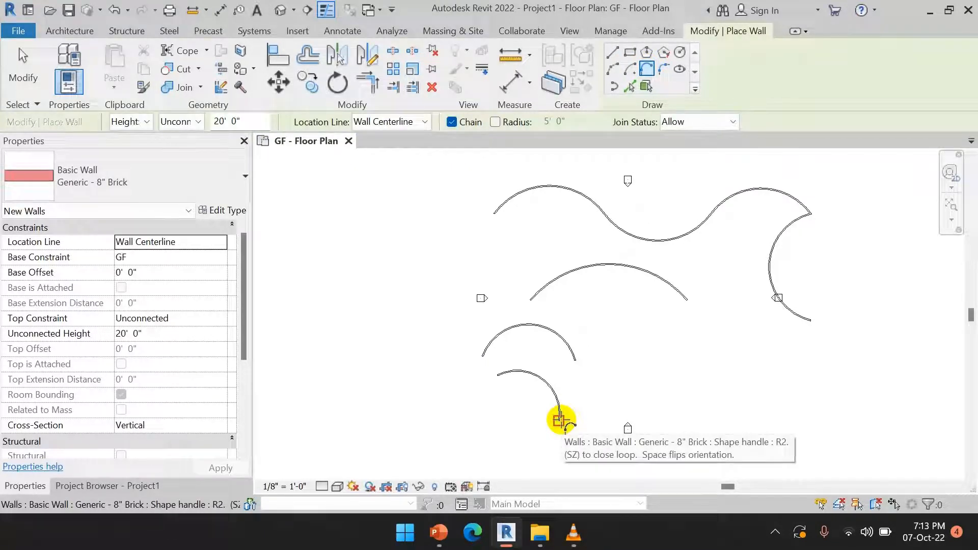
pyautogui.click(560, 420)
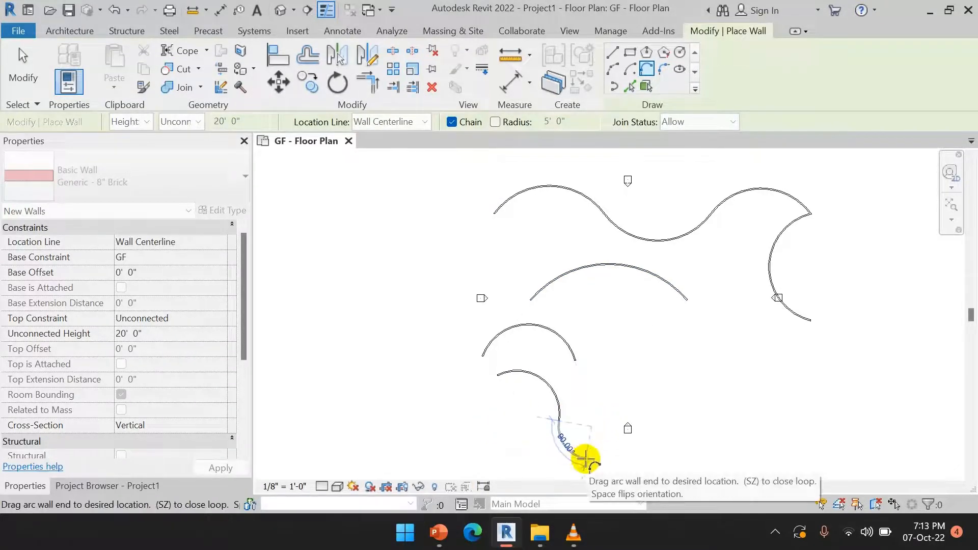
pyautogui.rightClick(618, 350)
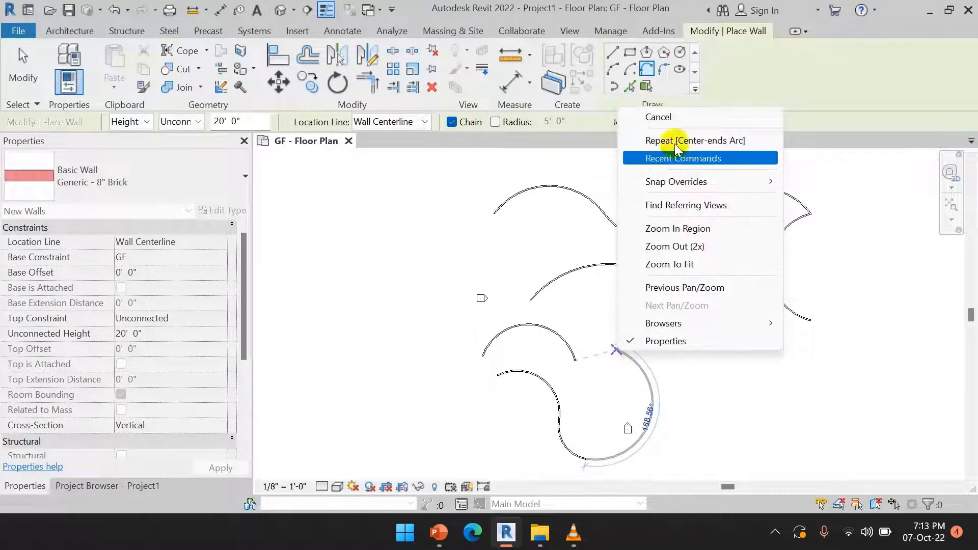
pyautogui.click(672, 118)
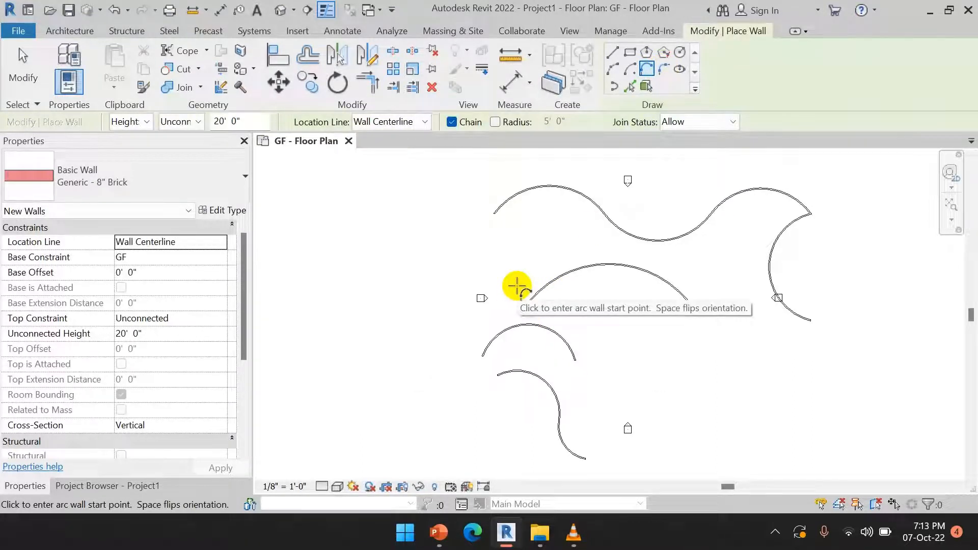
# Fillet the corner between the wave's third and fourth arc walls with a fixed radius of 5' 0"
pyautogui.click(645, 72)
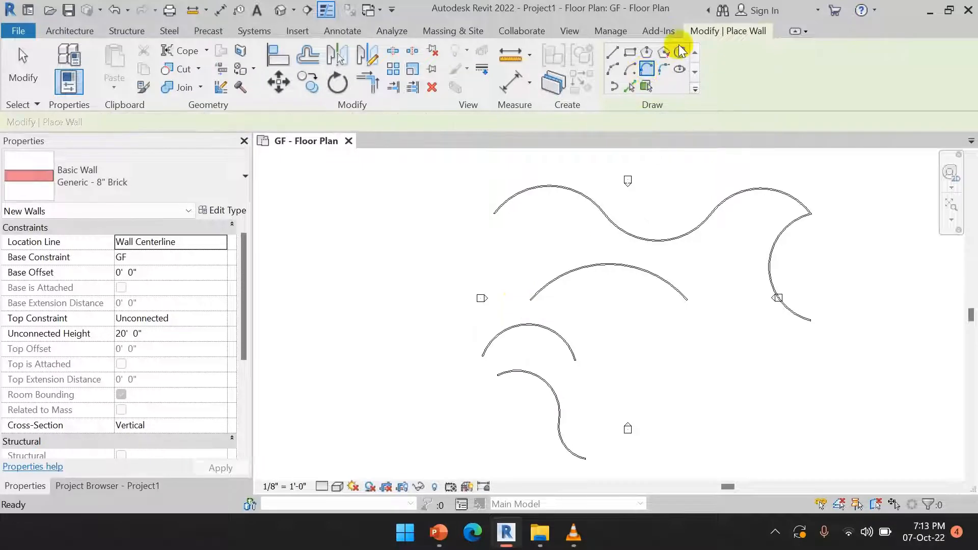
pyautogui.click(662, 69)
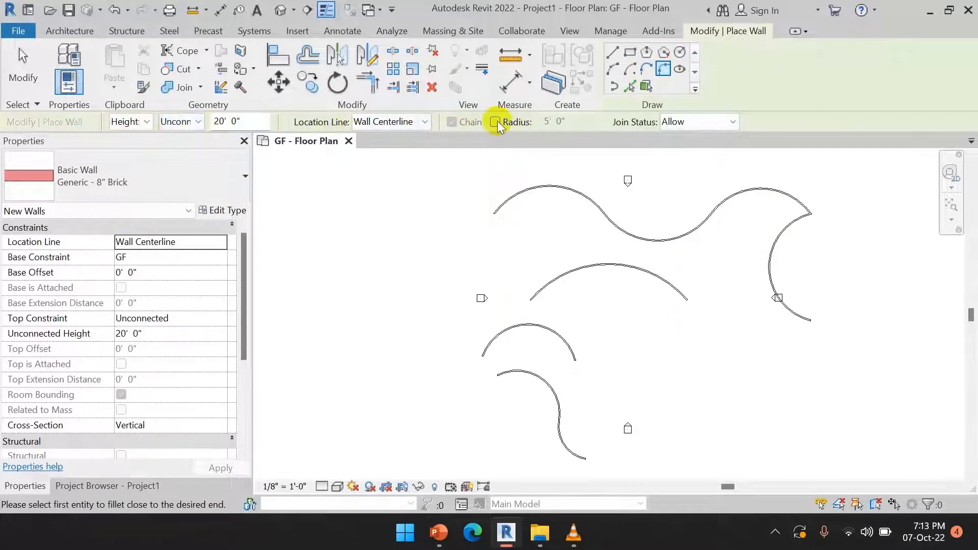
pyautogui.click(495, 122)
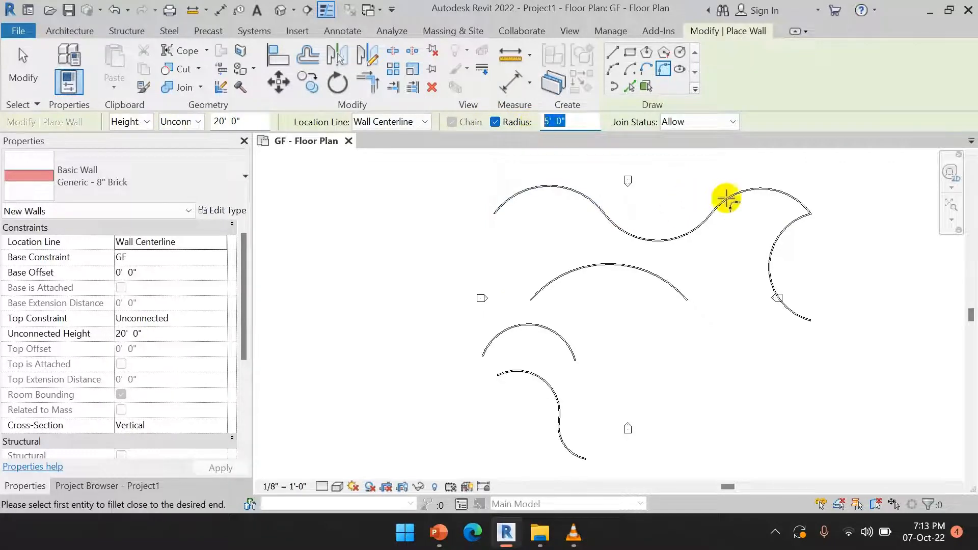
pyautogui.click(771, 192)
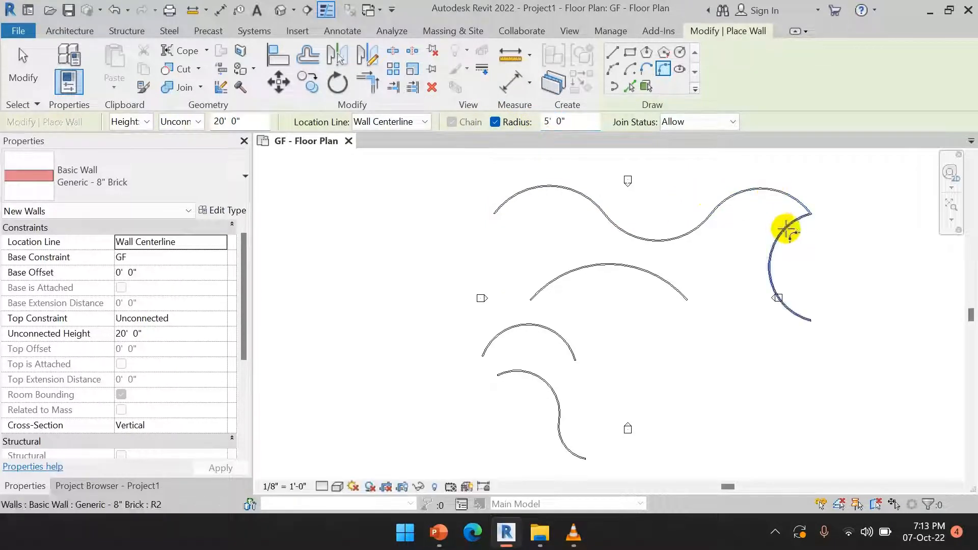
pyautogui.click(785, 227)
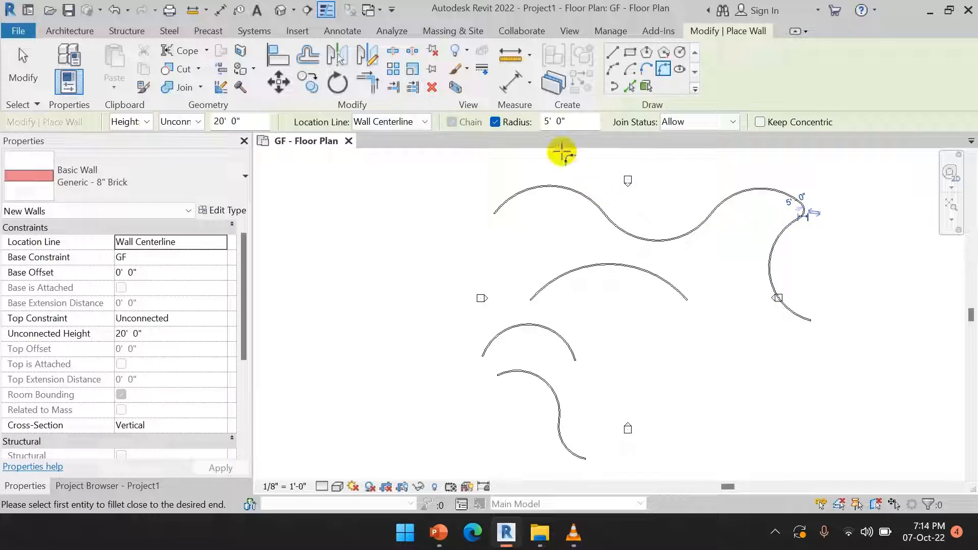
# With the fixed radius turned off, fillet the single arc wall to the upper center-ends arc at a radius of about 24'
pyautogui.click(494, 122)
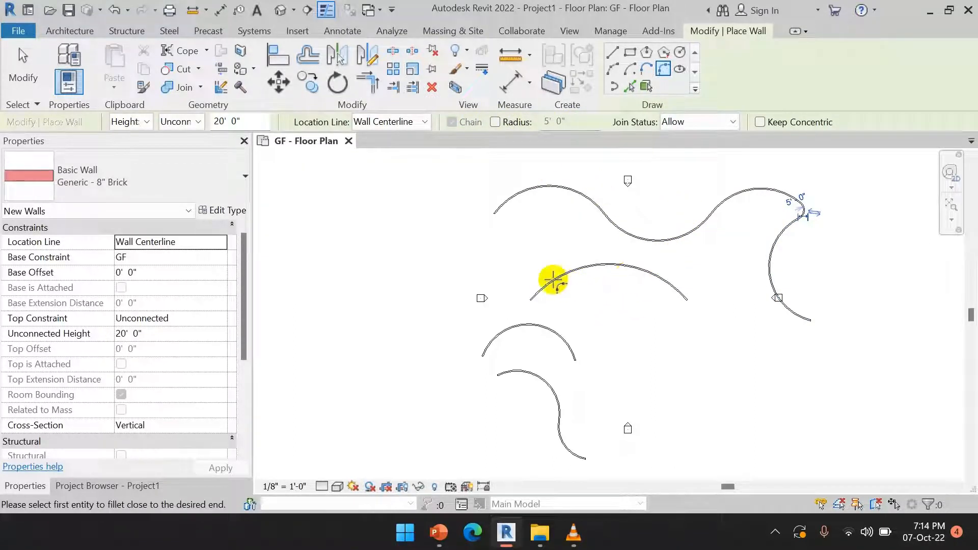
pyautogui.click(529, 322)
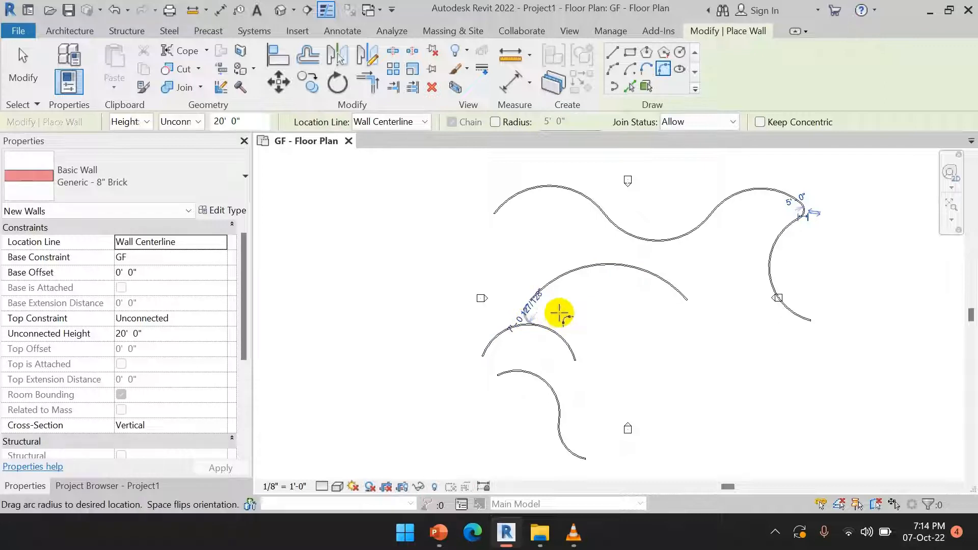
pyautogui.click(550, 305)
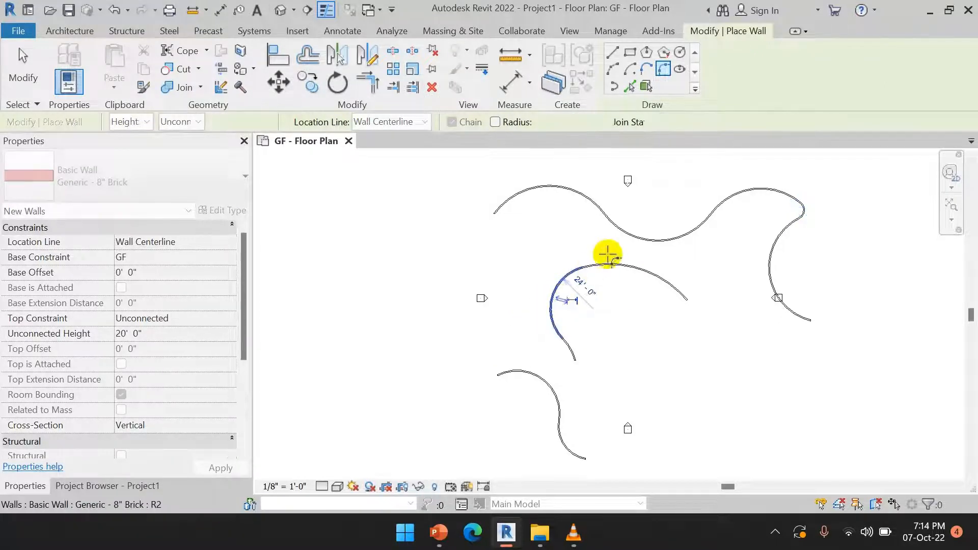
pyautogui.press('Escape')
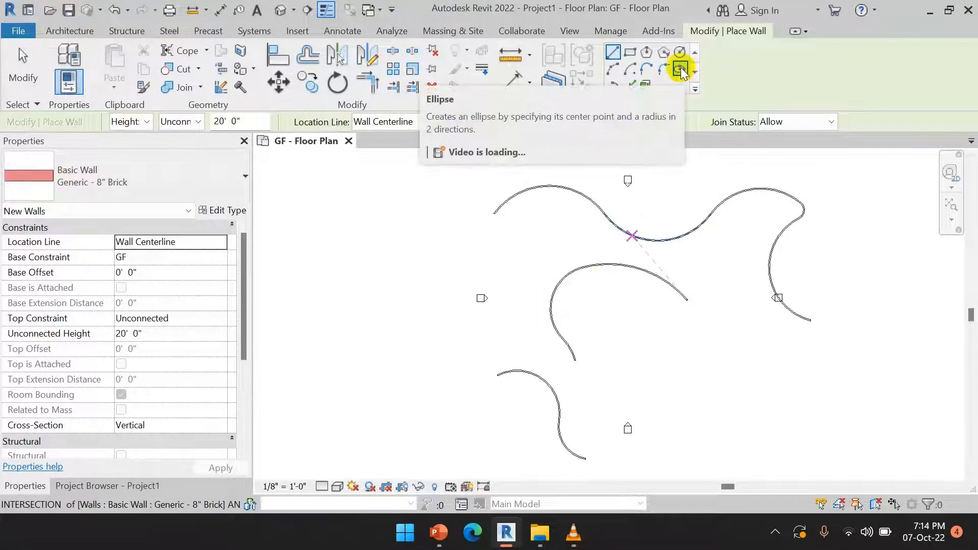
# Draw a horizontal ellipse wall beside the wave, with semi-axes of about 42' horizontally and 16' vertically
pyautogui.click(679, 69)
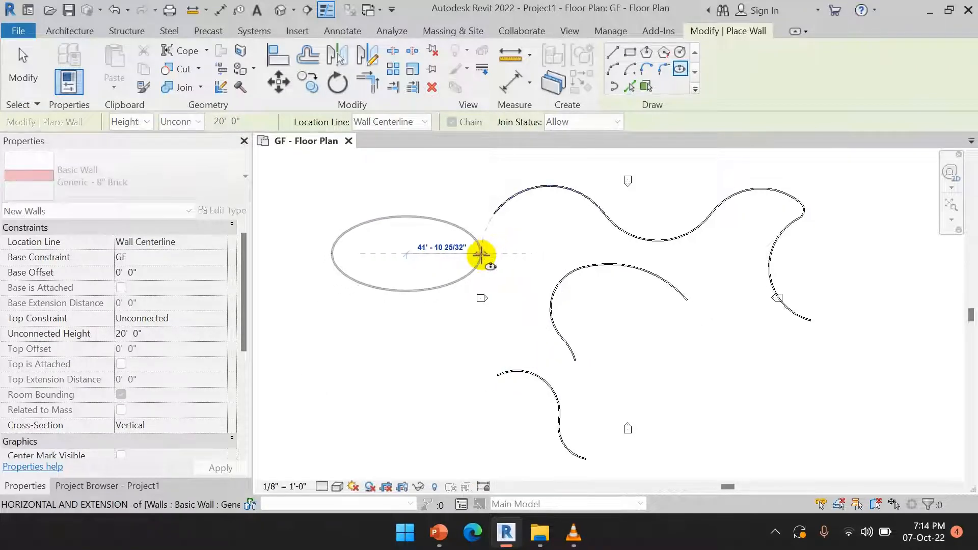
pyautogui.click(481, 254)
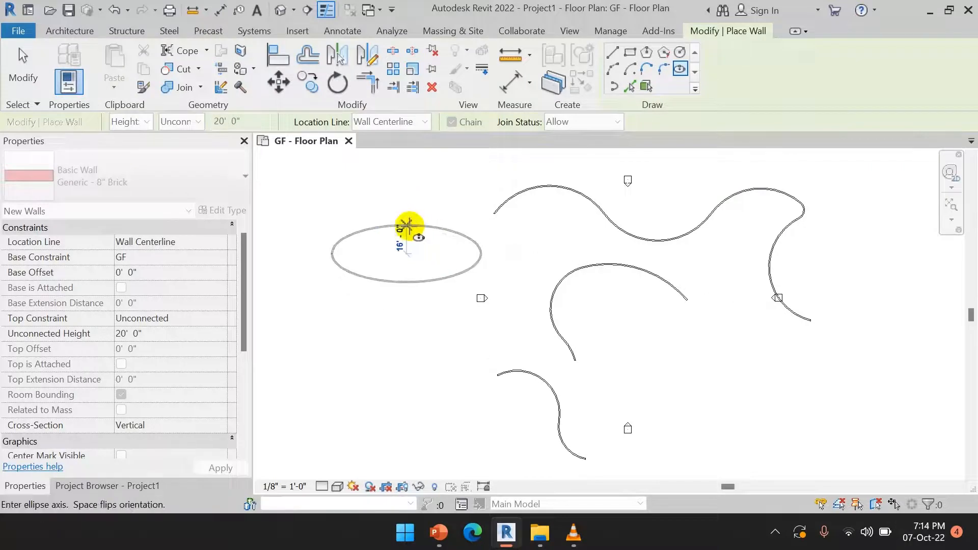
pyautogui.click(406, 225)
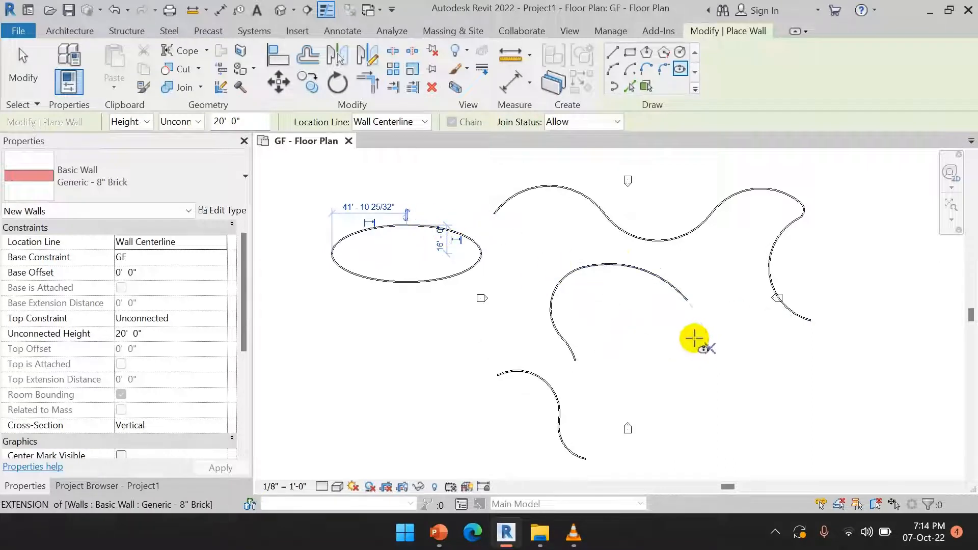
# Draw a second ellipse wall rotated 45° below the wave's right end, with semi-axes of about 31' and 20', and end ellipse placement
pyautogui.click(748, 362)
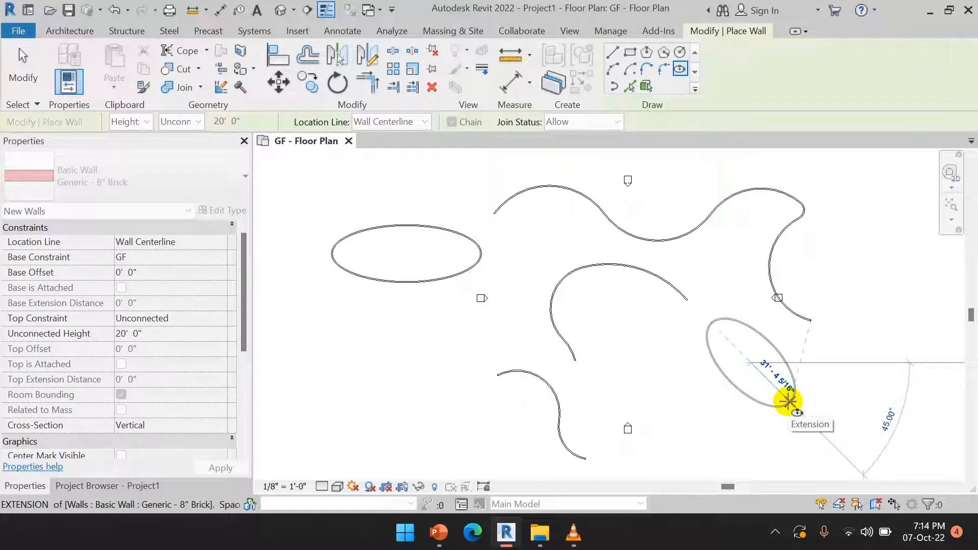
pyautogui.click(788, 401)
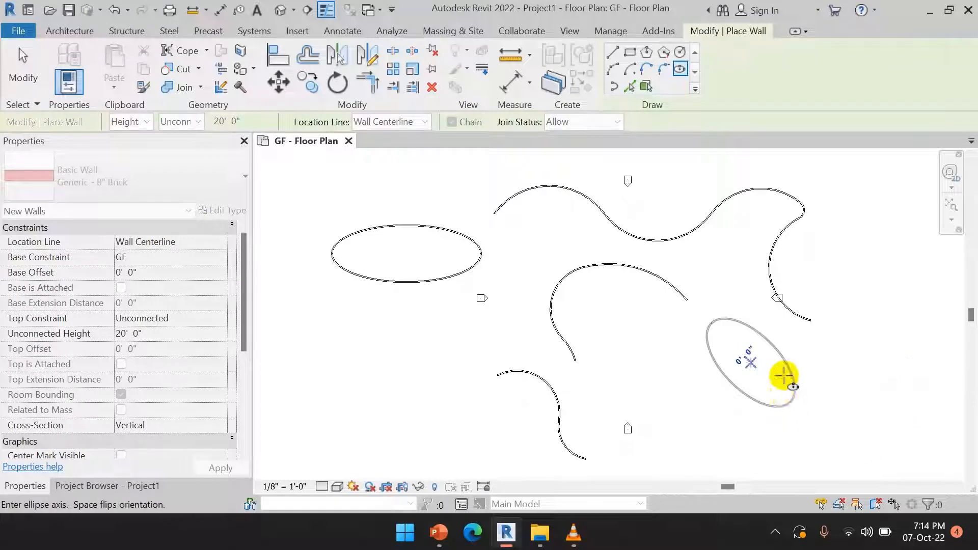
pyautogui.click(776, 337)
pyautogui.rightClick(839, 244)
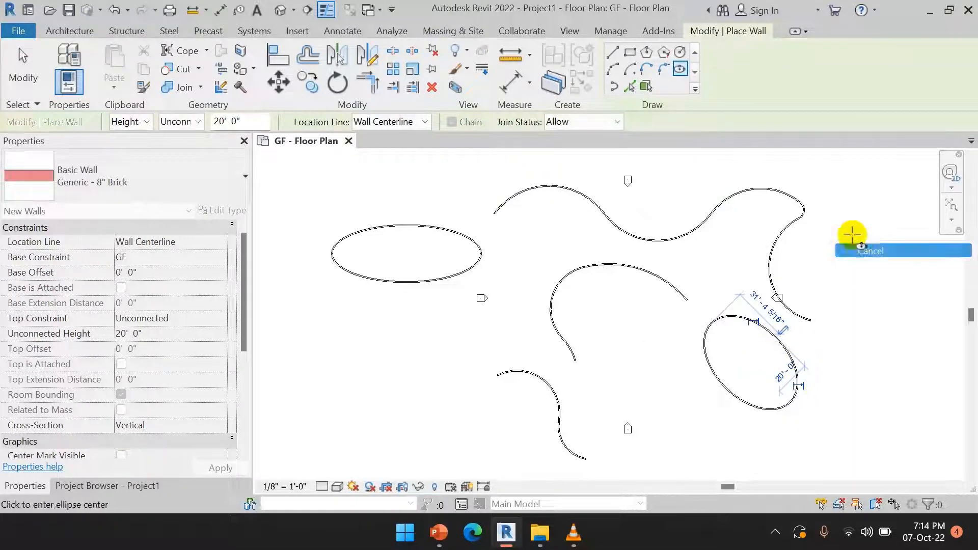
pyautogui.click(866, 232)
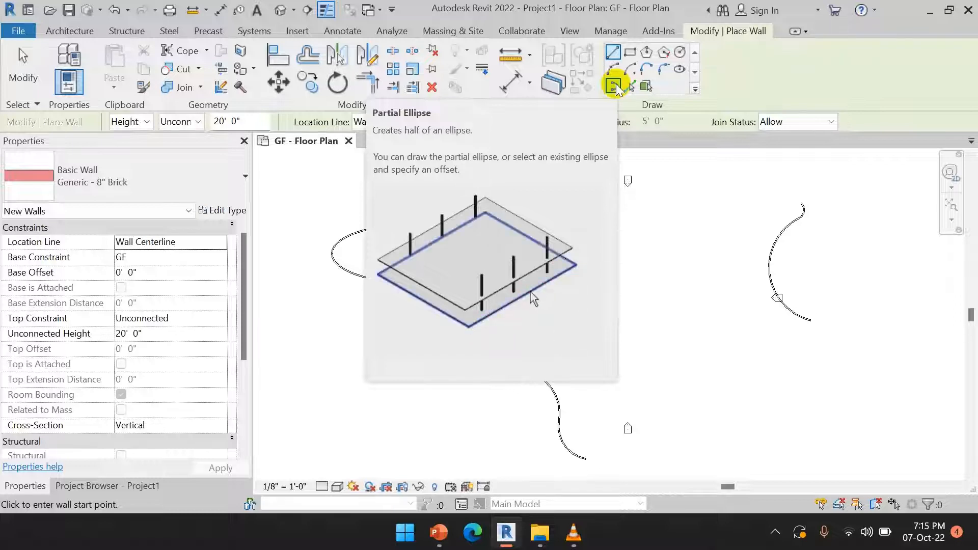
# Draw a half-ellipse wall opening upward beside the horizontal ellipse, about 52' wide and 12' deep, and end wall placement
pyautogui.click(614, 86)
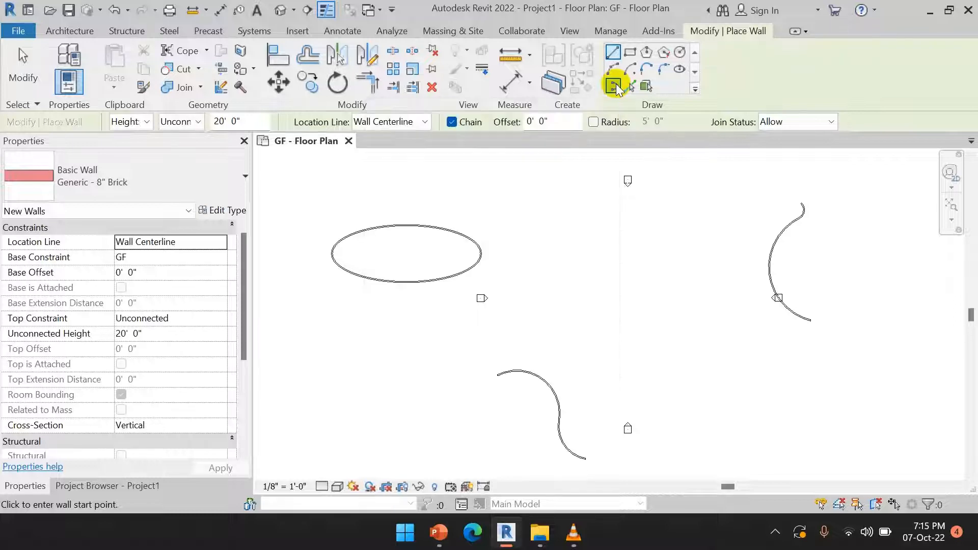
pyautogui.click(547, 265)
pyautogui.click(640, 264)
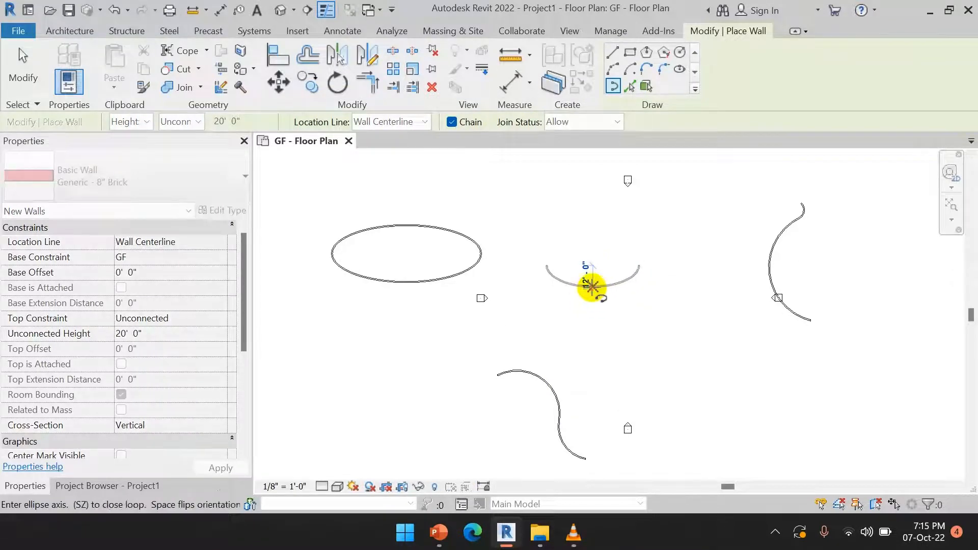
pyautogui.click(591, 286)
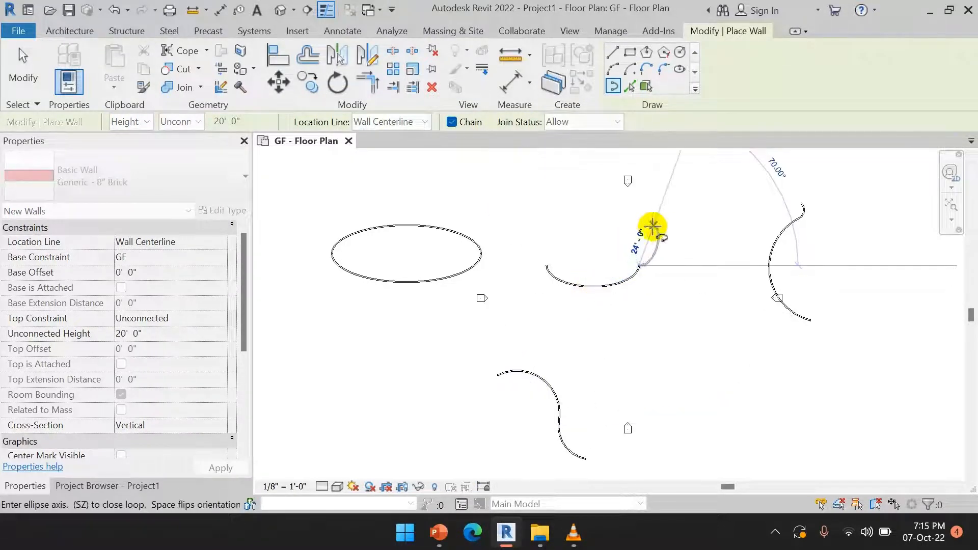
pyautogui.rightClick(654, 226)
pyautogui.click(672, 236)
pyautogui.rightClick(659, 213)
pyautogui.click(672, 222)
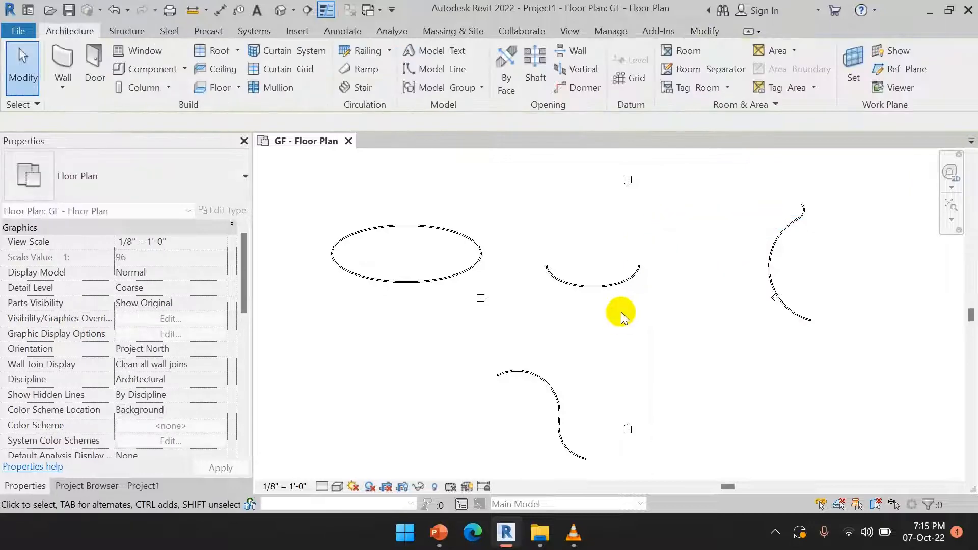
# Shorten the half-ellipse wall from its right end, and extend that same end around to just past the top of the ellipse
pyautogui.click(629, 278)
pyautogui.moveTo(639, 266); pyautogui.dragTo(573, 297)
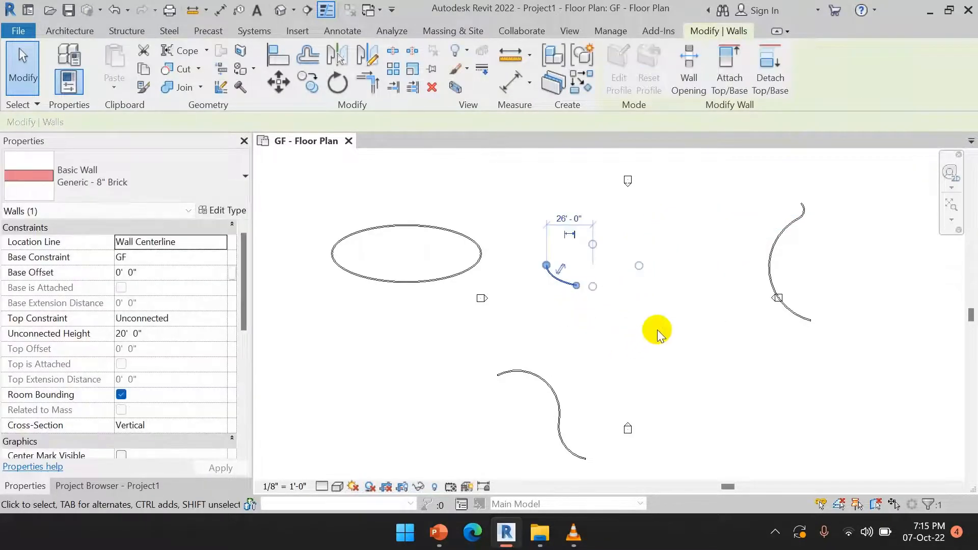
pyautogui.click(657, 329)
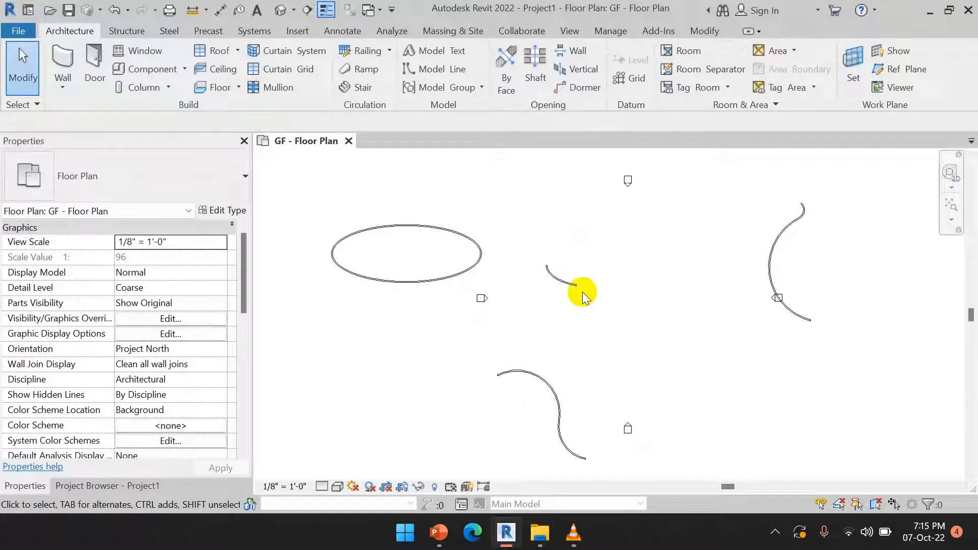
pyautogui.click(560, 280)
pyautogui.moveTo(576, 288); pyautogui.dragTo(599, 244)
pyautogui.click(665, 309)
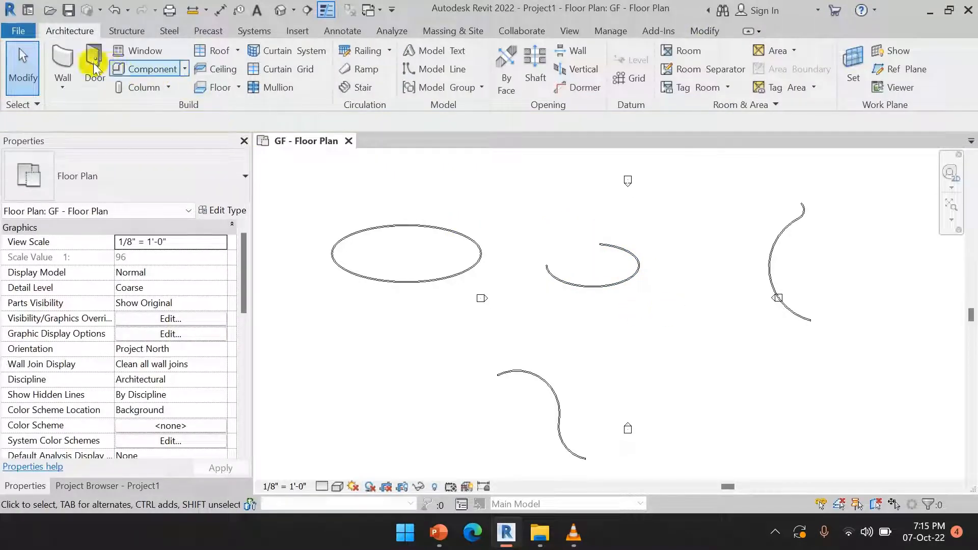
pyautogui.click(63, 60)
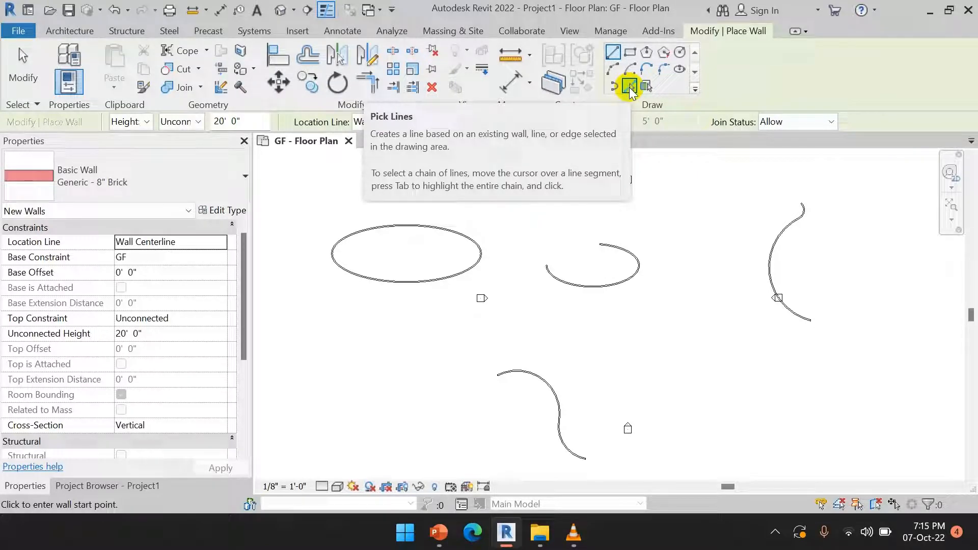
pyautogui.click(630, 88)
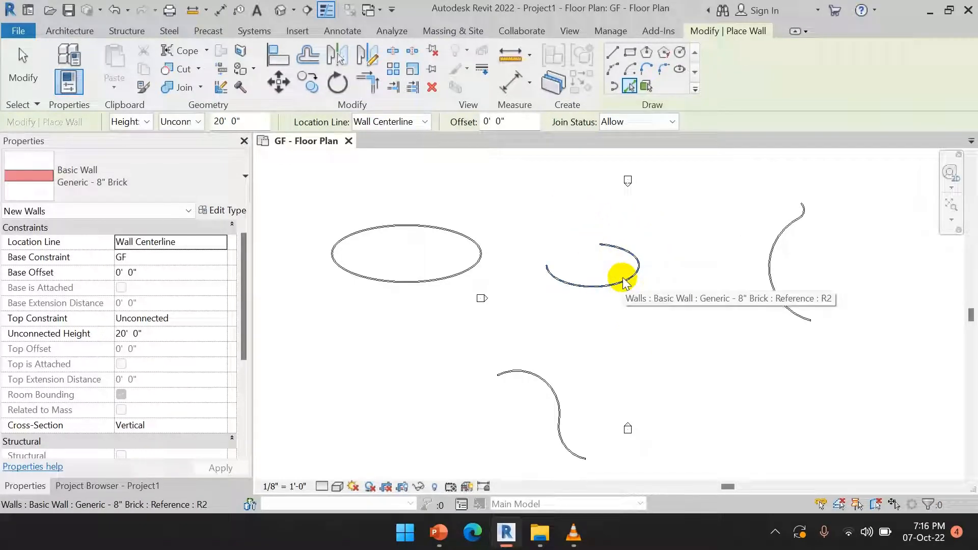
pyautogui.rightClick(652, 214)
pyautogui.click(685, 210)
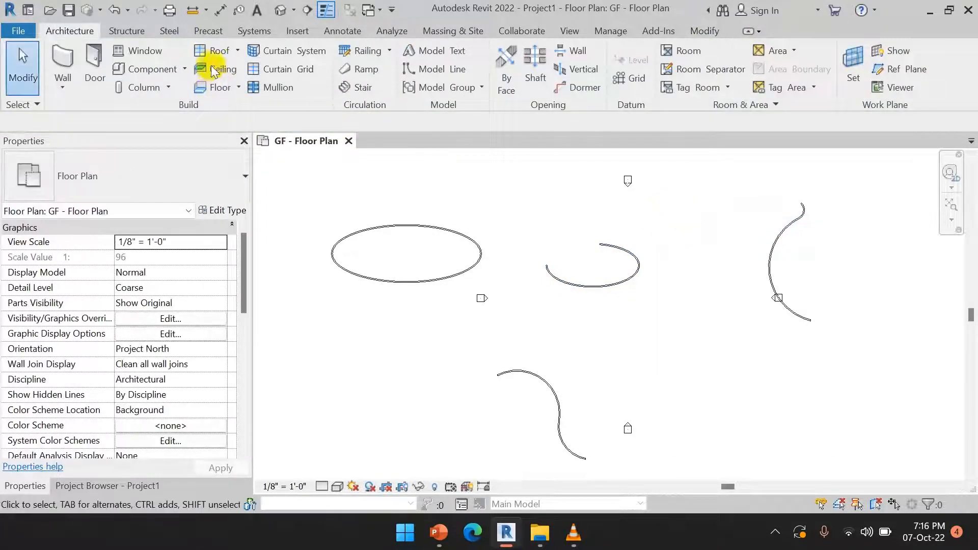
# Draw a model-line rectangle about 36' wide and 44' high to the right of the partial ellipse wall, and end line placement
pyautogui.click(426, 76)
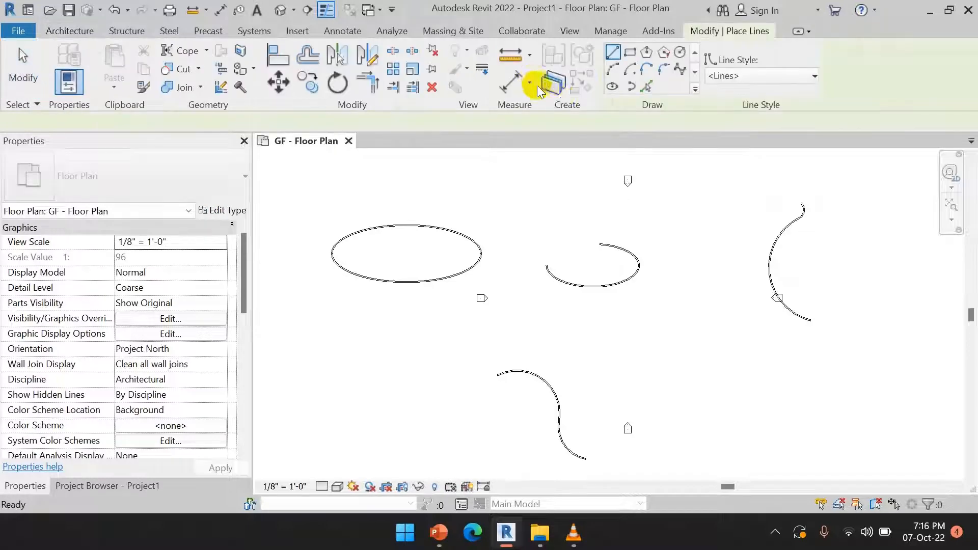
pyautogui.click(630, 53)
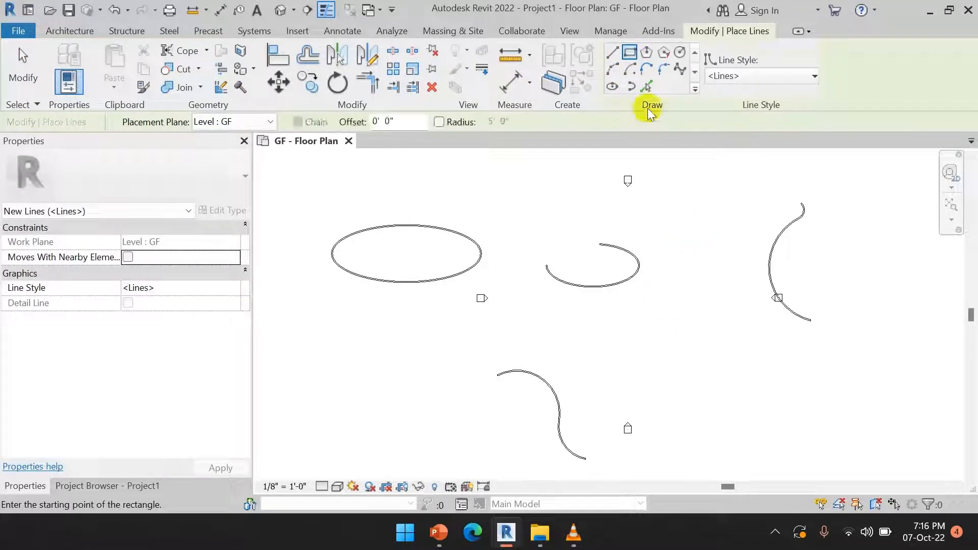
pyautogui.click(645, 198)
pyautogui.click(711, 277)
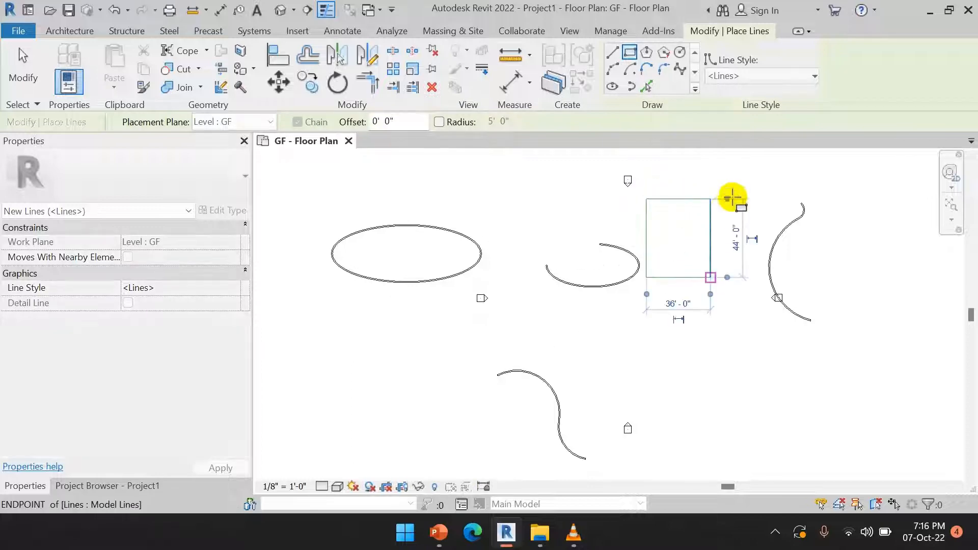
pyautogui.rightClick(760, 186)
pyautogui.click(765, 189)
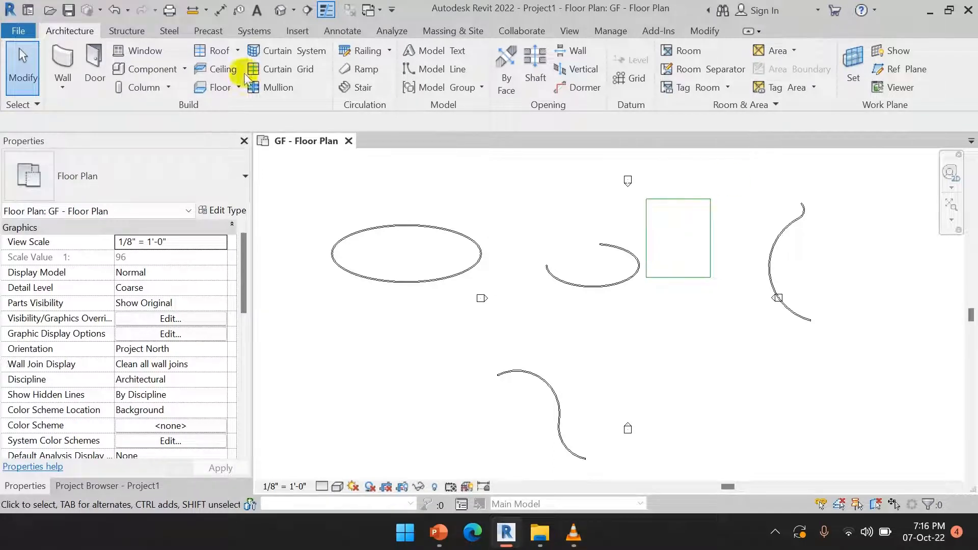
# Create walls along all four sides of the model-line rectangle by picking its lines, and end wall placement
pyautogui.click(63, 60)
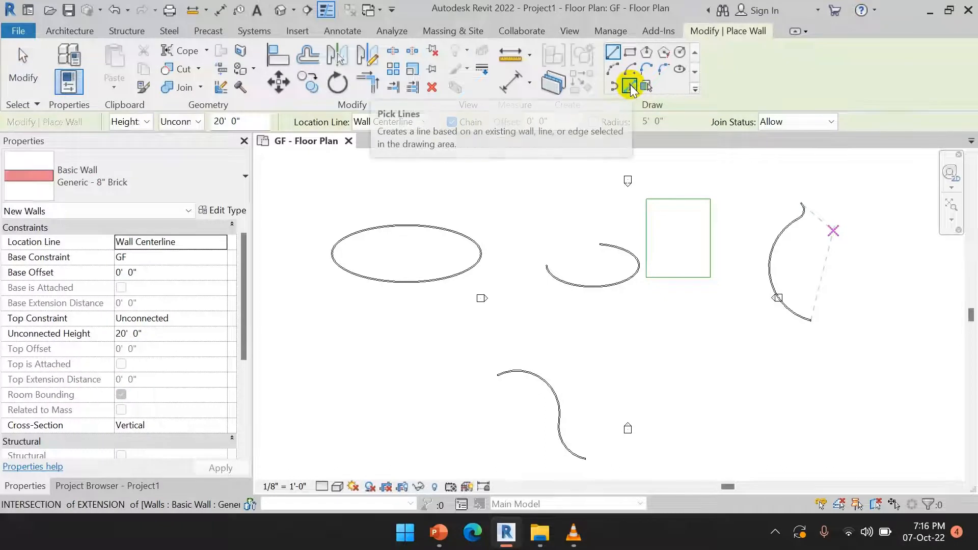
pyautogui.click(631, 84)
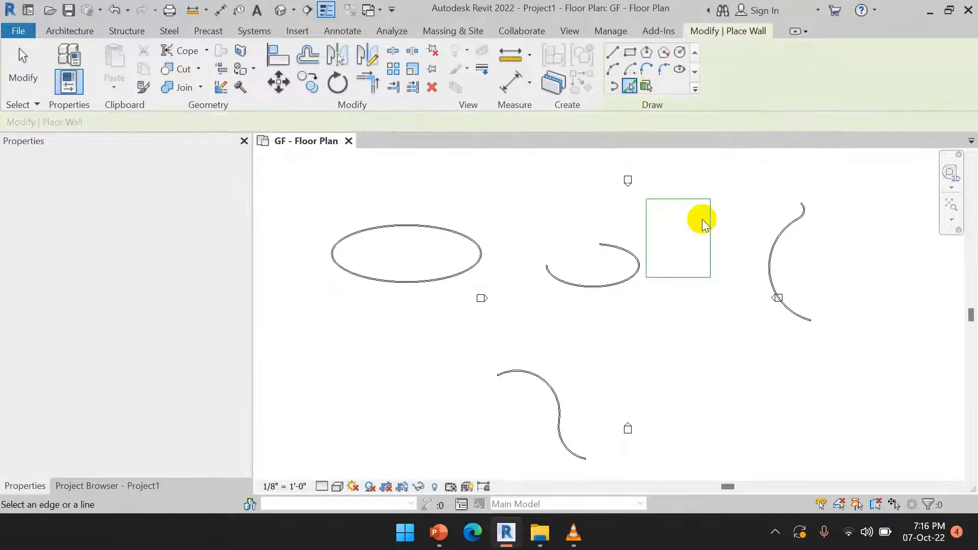
pyautogui.click(678, 198)
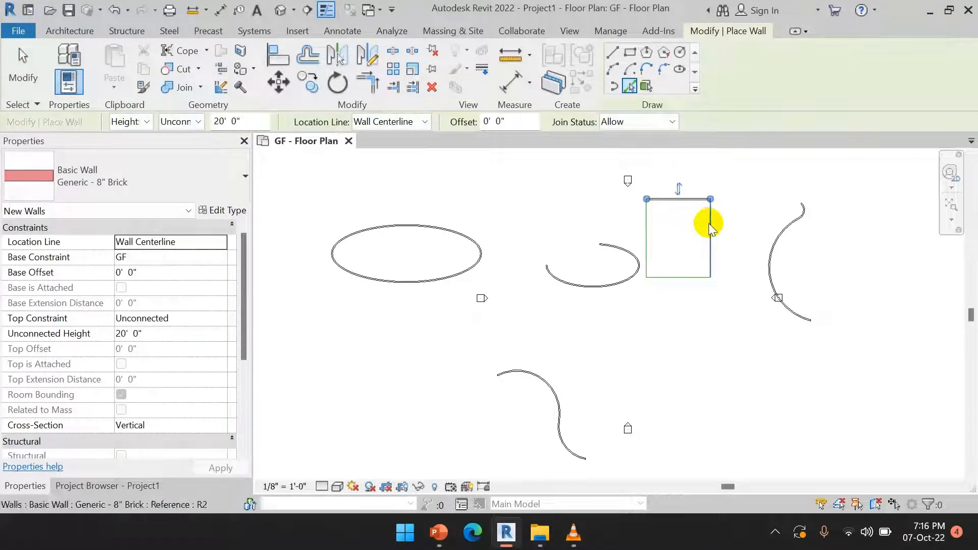
pyautogui.click(708, 223)
pyautogui.click(672, 286)
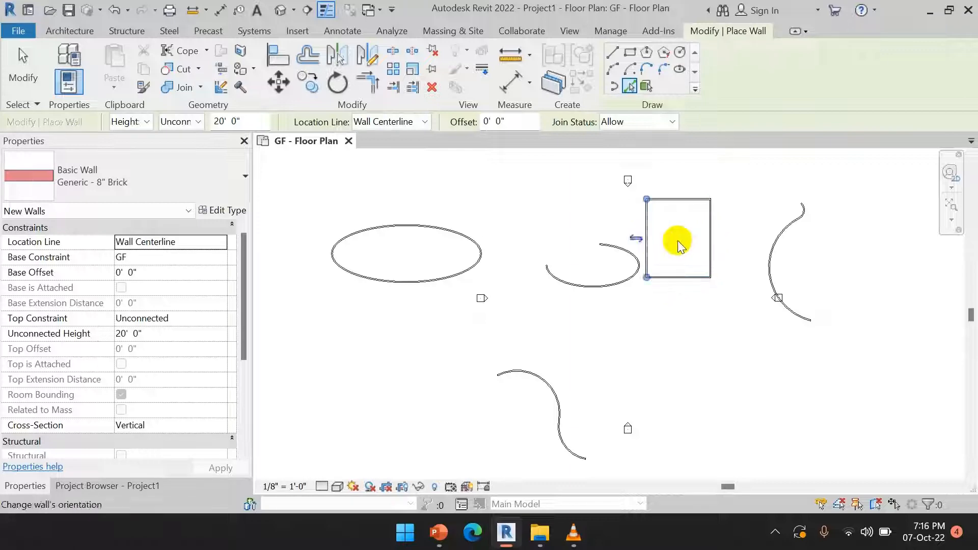
pyautogui.rightClick(776, 203)
pyautogui.click(814, 210)
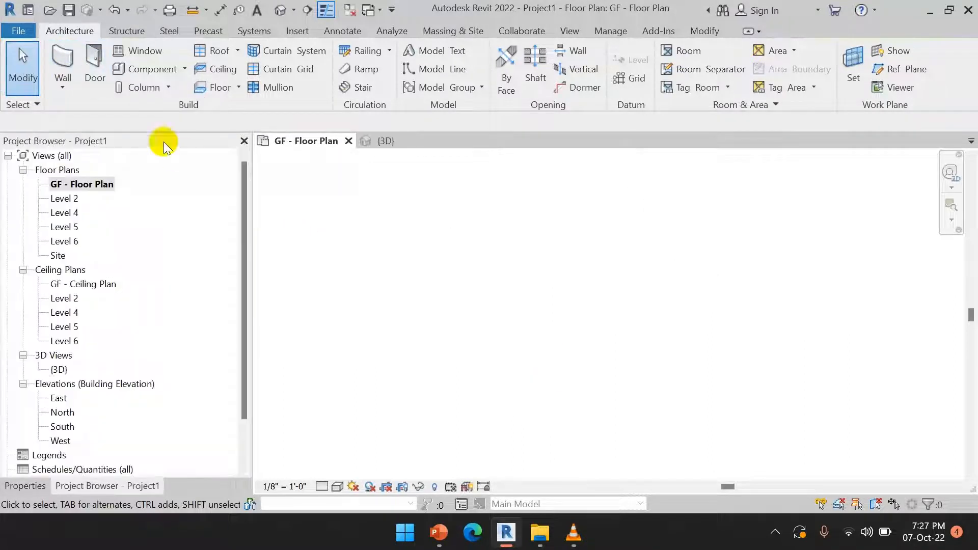
pyautogui.click(69, 60)
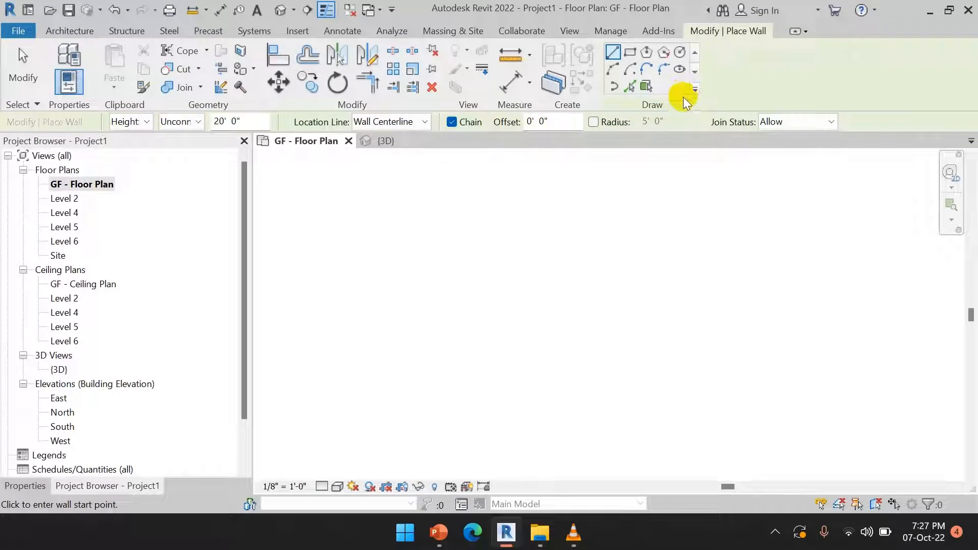
pyautogui.press('Escape')
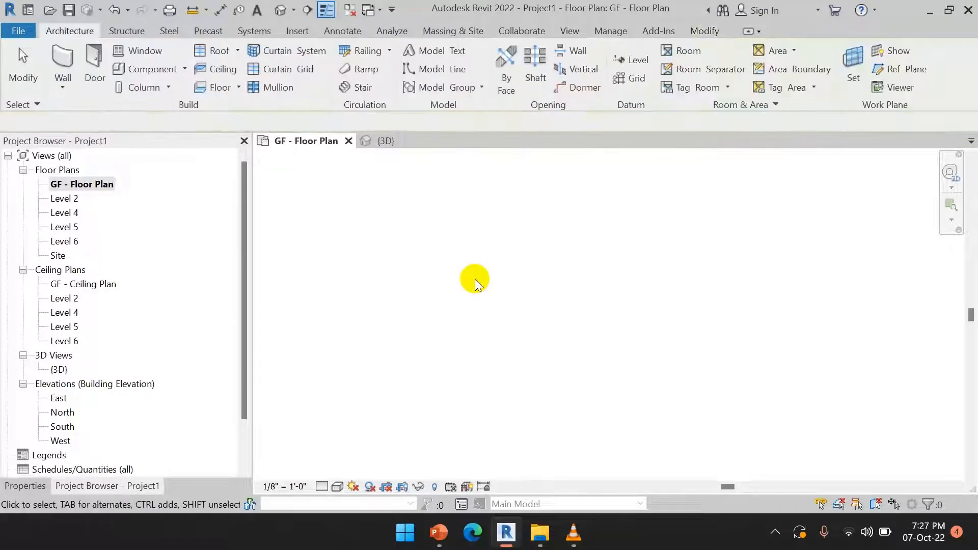
# Start a floor boundary sketch and draw an open wavy spline through four control points, rising from lower left to upper right
pyautogui.click(216, 90)
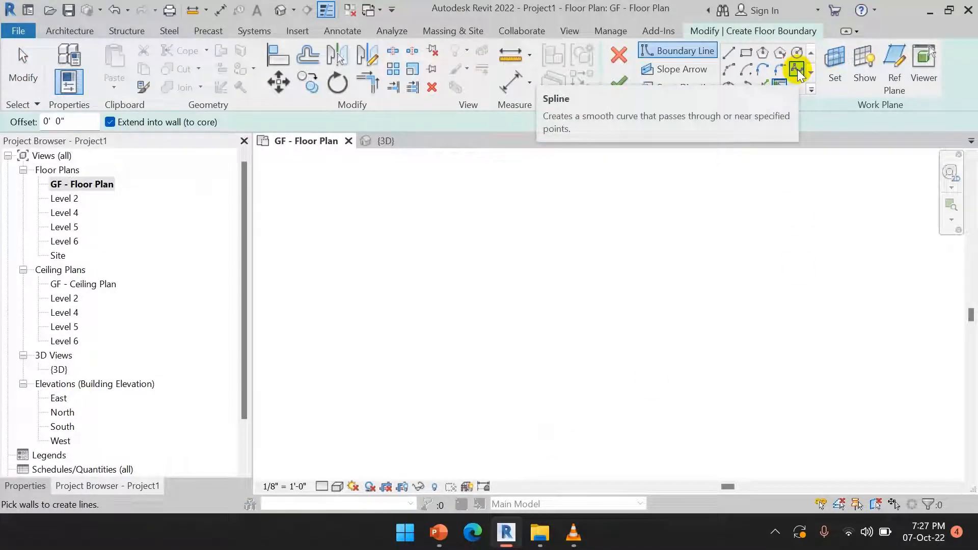
pyautogui.click(797, 69)
pyautogui.click(423, 294)
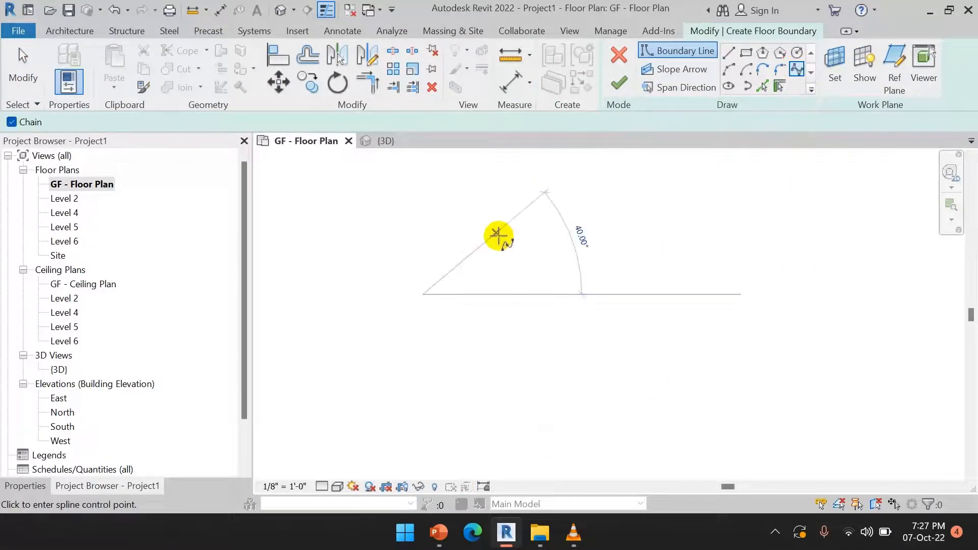
pyautogui.click(497, 233)
pyautogui.click(596, 292)
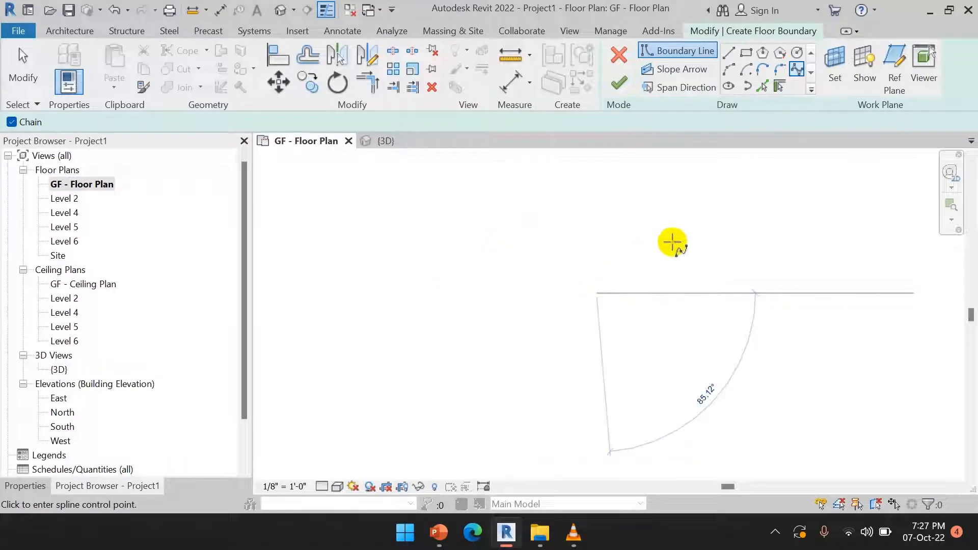
pyautogui.click(715, 240)
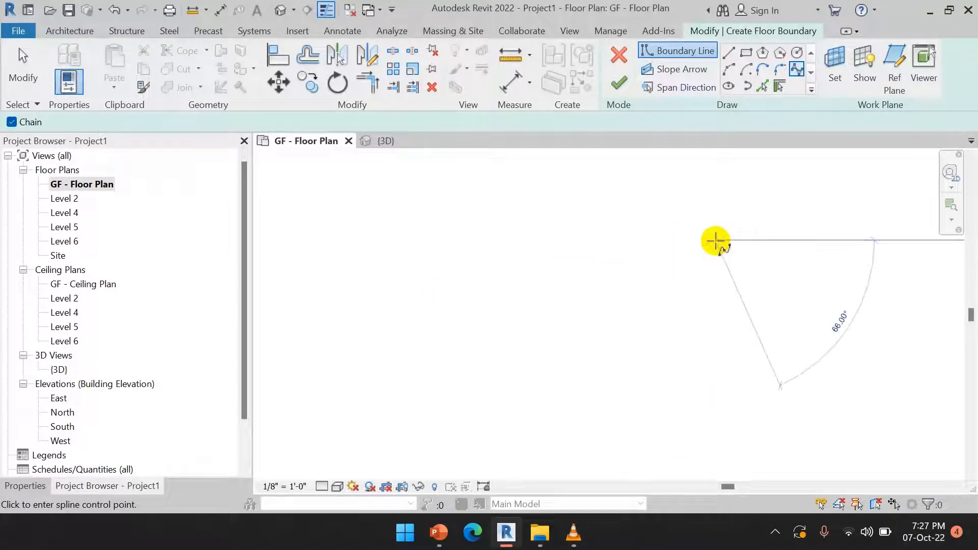
pyautogui.rightClick(701, 213)
pyautogui.click(728, 224)
pyautogui.rightClick(706, 197)
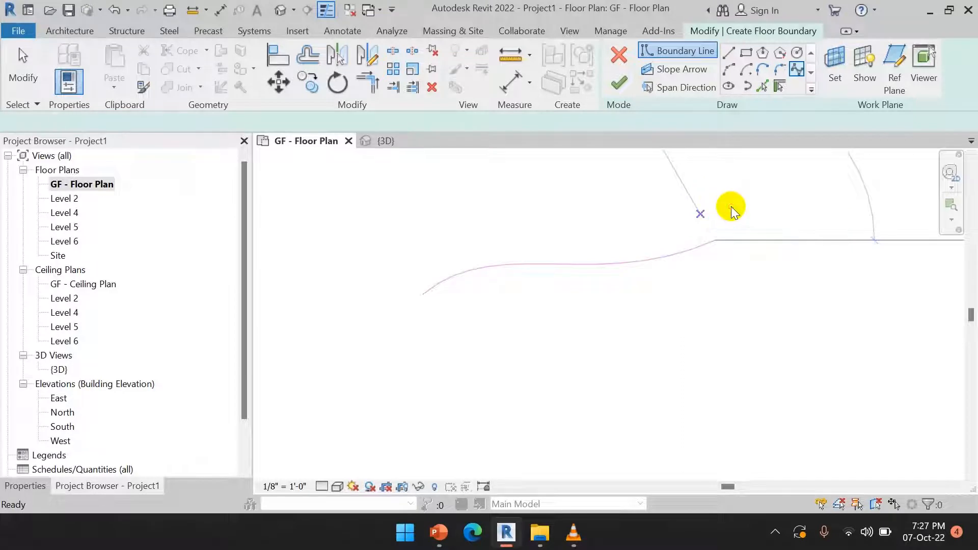
pyautogui.click(731, 209)
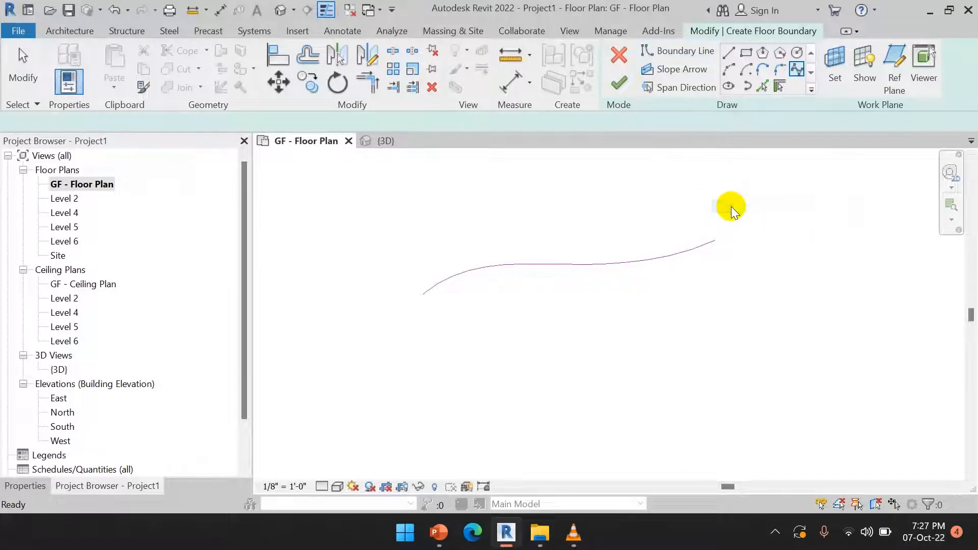
# Reshape the spline by moving its lower control point down and right and its upper control point up and left
pyautogui.click(584, 262)
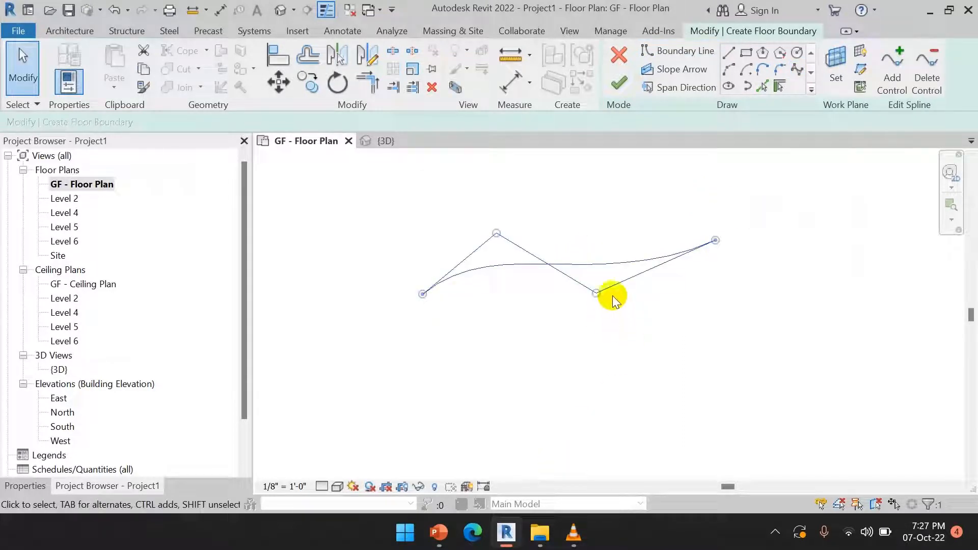
pyautogui.moveTo(594, 292); pyautogui.dragTo(657, 322)
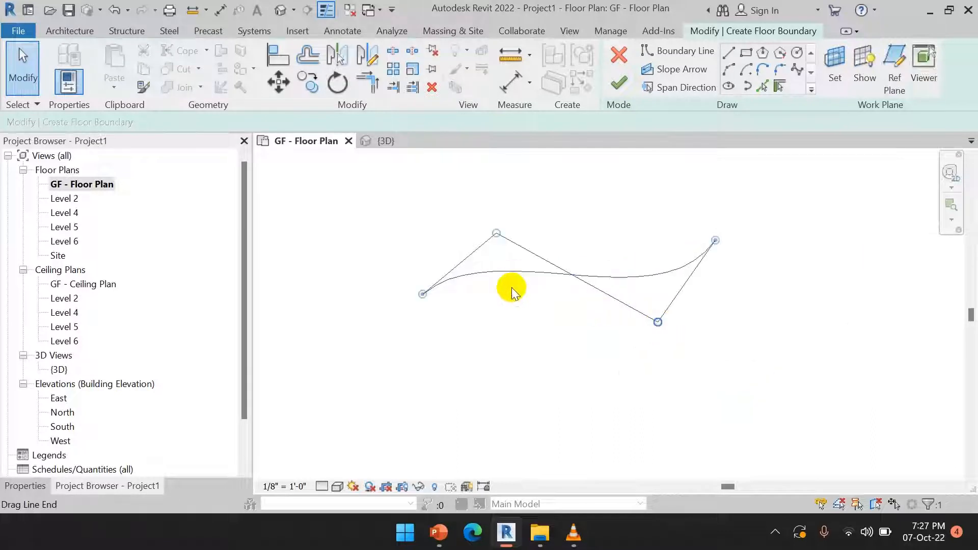
pyautogui.moveTo(491, 220); pyautogui.dragTo(469, 185)
pyautogui.click(667, 362)
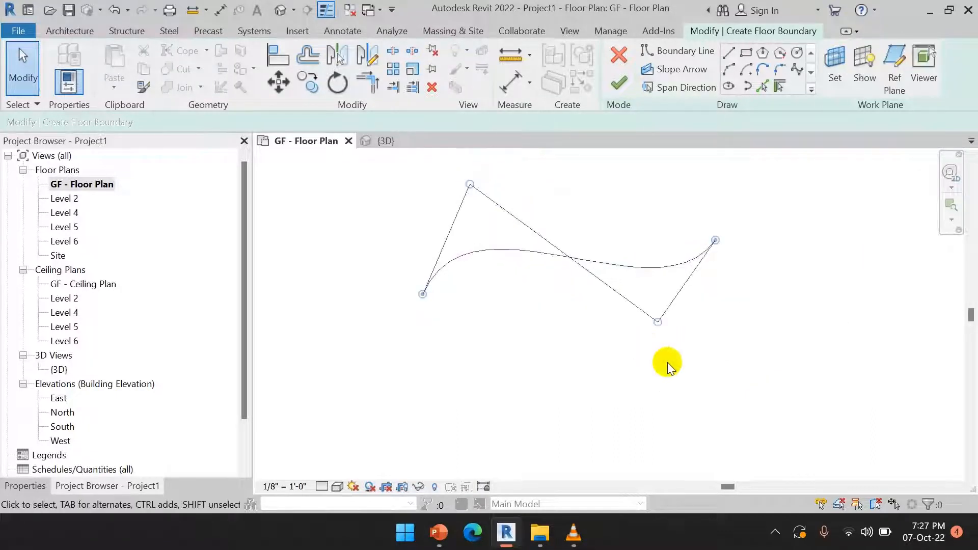
# Delete the spline and discard the floor sketch
pyautogui.click(620, 262)
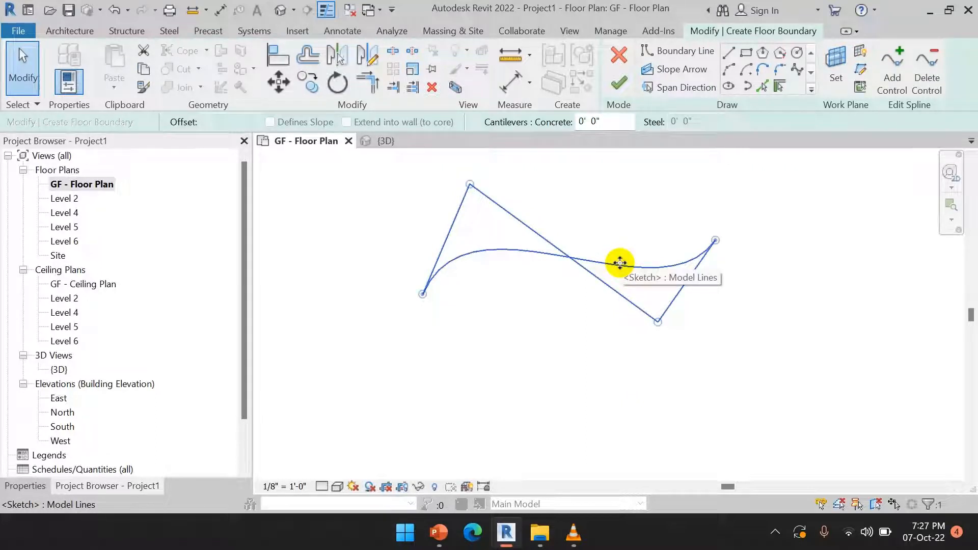
pyautogui.press('Delete')
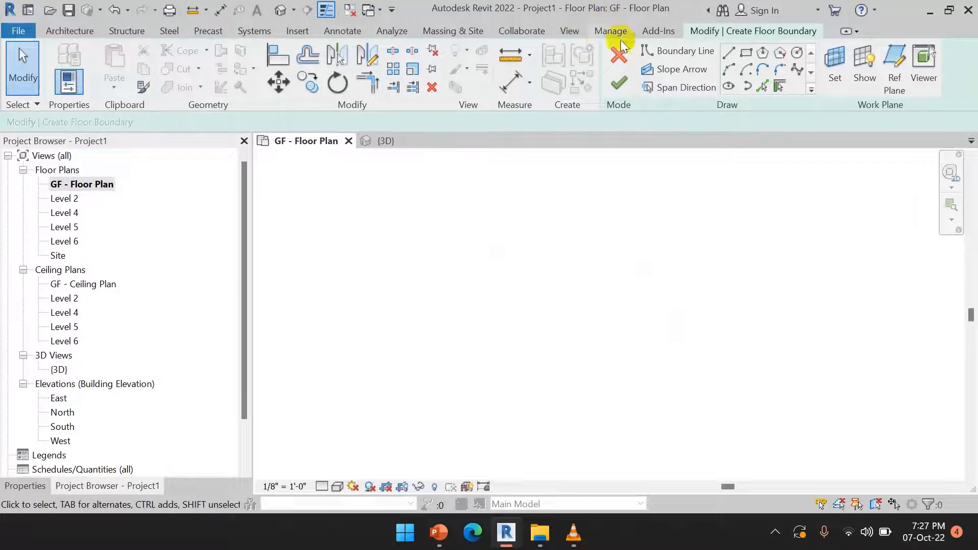
pyautogui.click(618, 57)
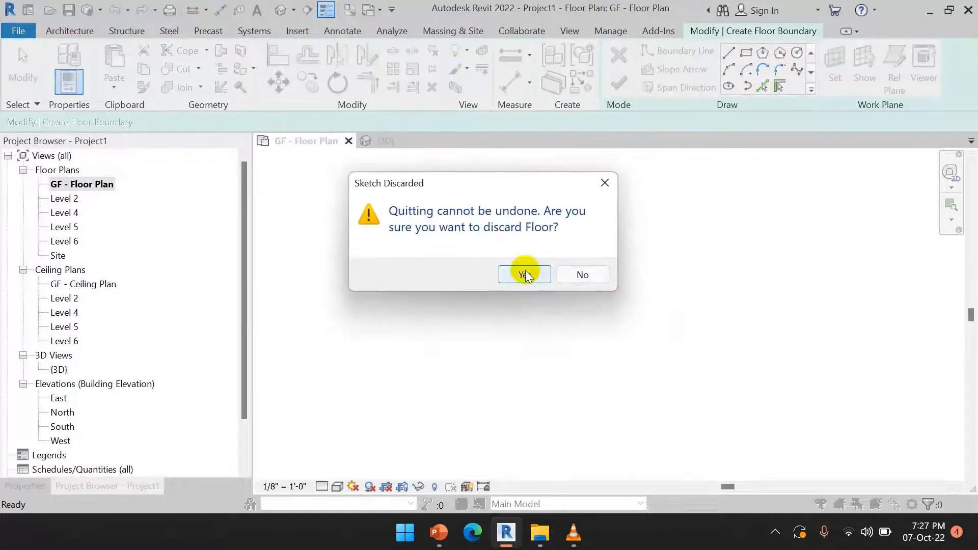
pyautogui.click(524, 275)
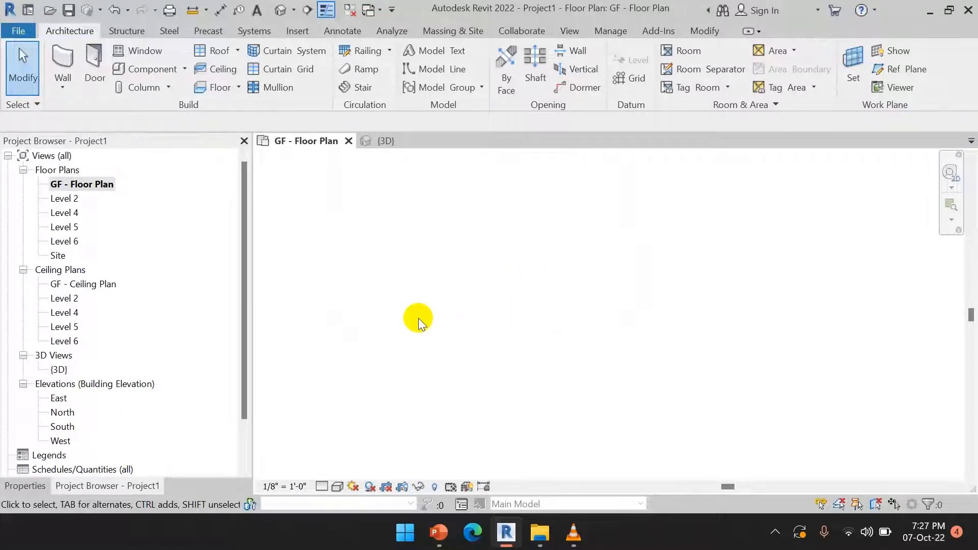
# Draw a horizontal wall about 31' long across the upper part of the empty GF floor plan
pyautogui.click(704, 31)
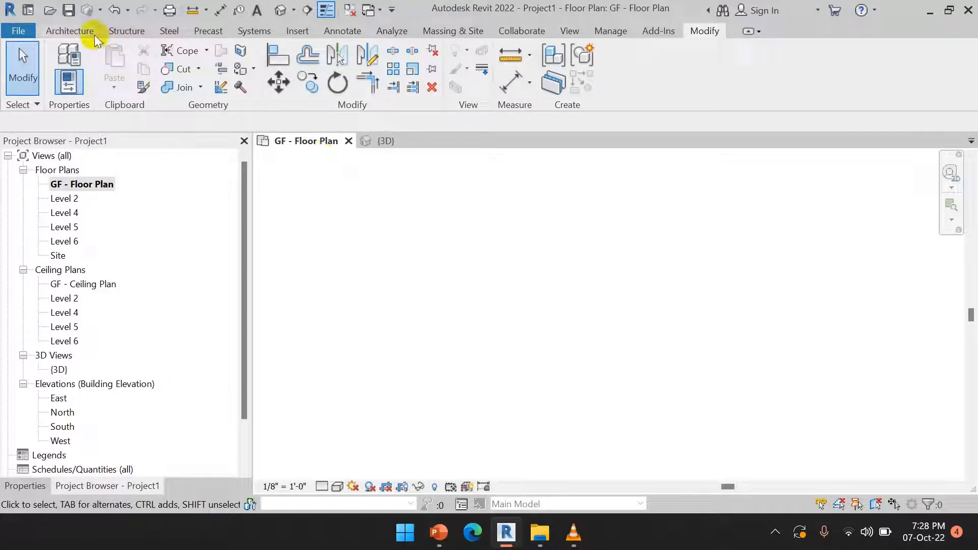
pyautogui.click(71, 30)
pyautogui.click(67, 71)
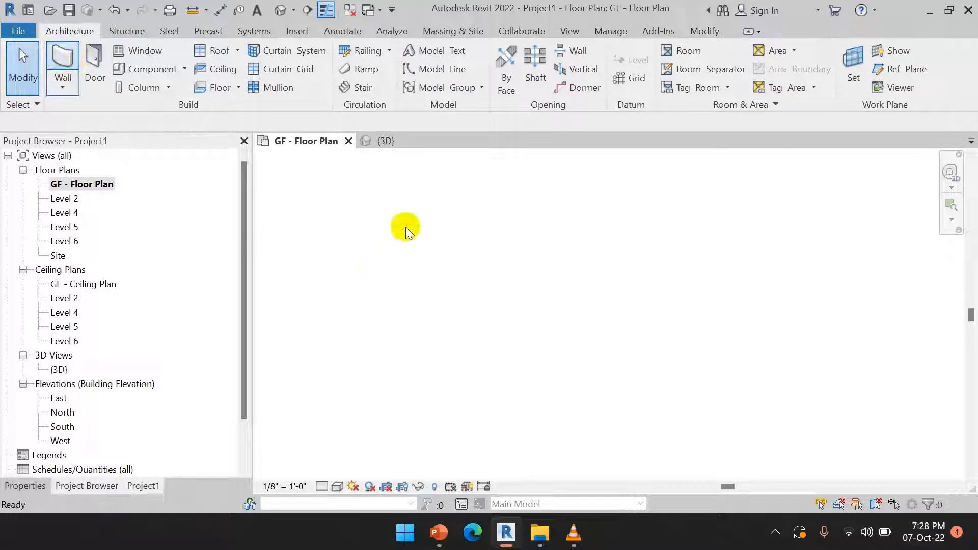
pyautogui.click(411, 209)
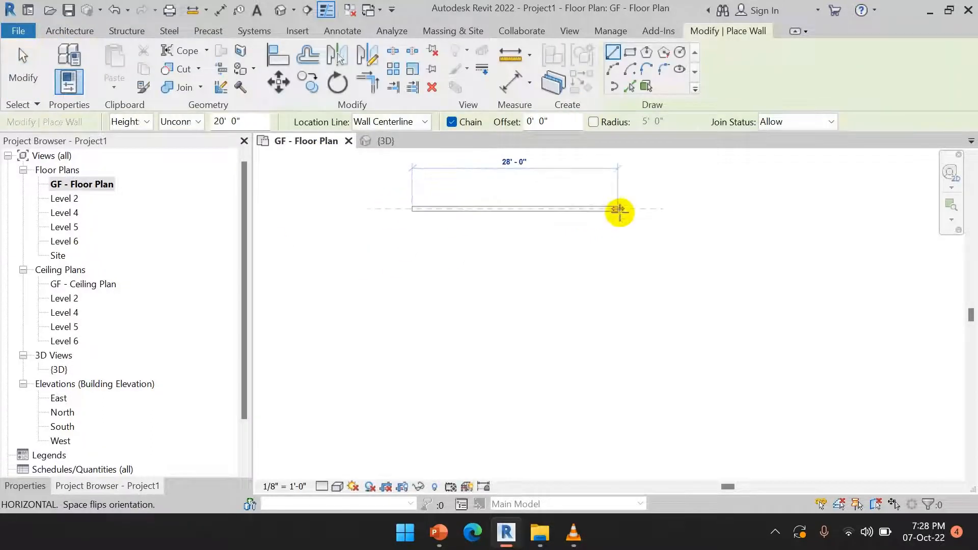
pyautogui.click(639, 280)
pyautogui.rightClick(613, 267)
pyautogui.click(624, 275)
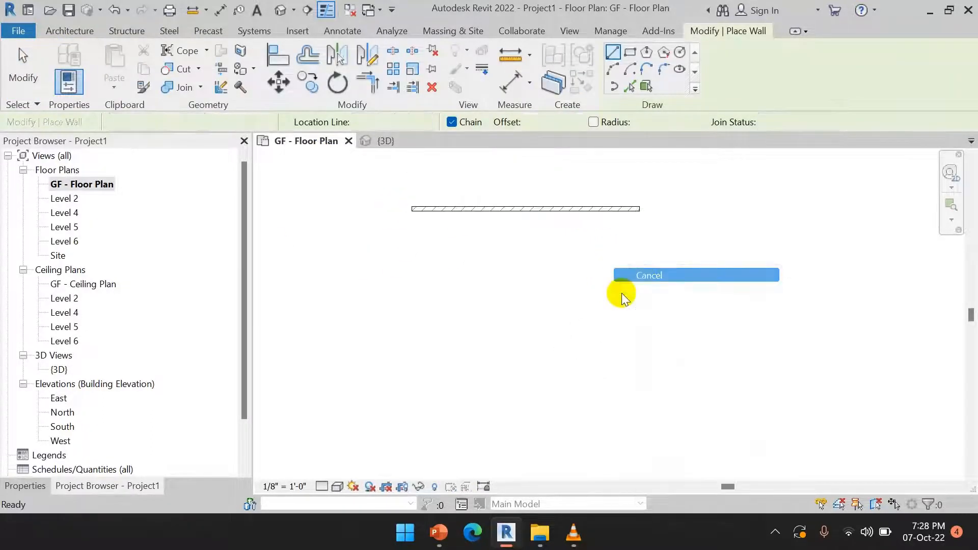
# Draw a shorter horizontal wall about 18' long, roughly 11' below the first one, and end wall placement
pyautogui.click(470, 289)
pyautogui.click(603, 289)
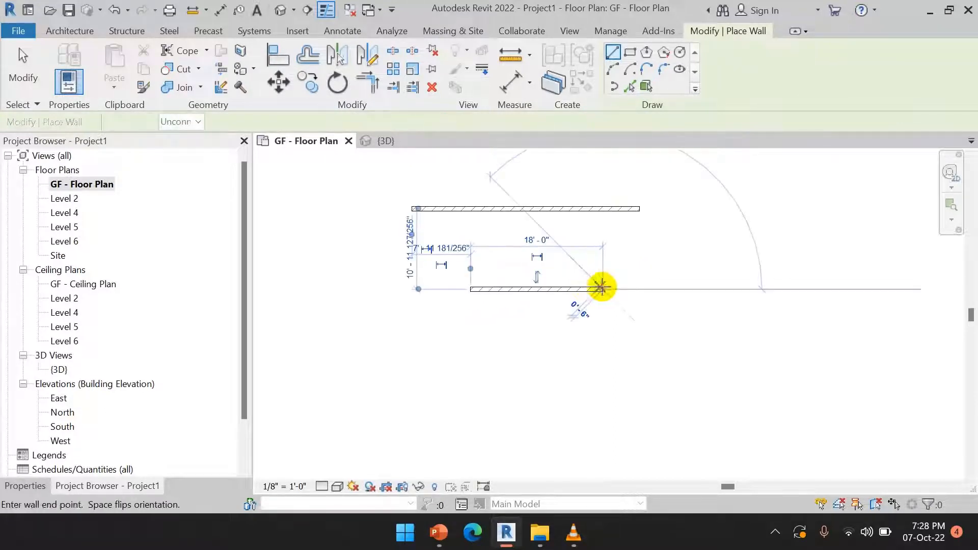
pyautogui.rightClick(706, 192)
pyautogui.click(733, 199)
pyautogui.rightClick(720, 170)
pyautogui.click(740, 179)
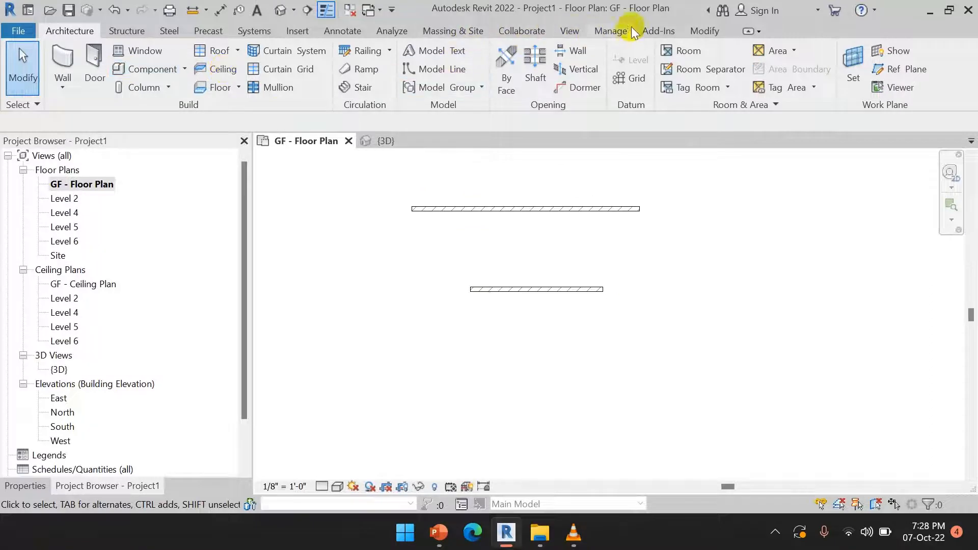
# Align the lower wall's right end with the upper wall's right end, lock the alignment, and end the Align command
pyautogui.click(704, 32)
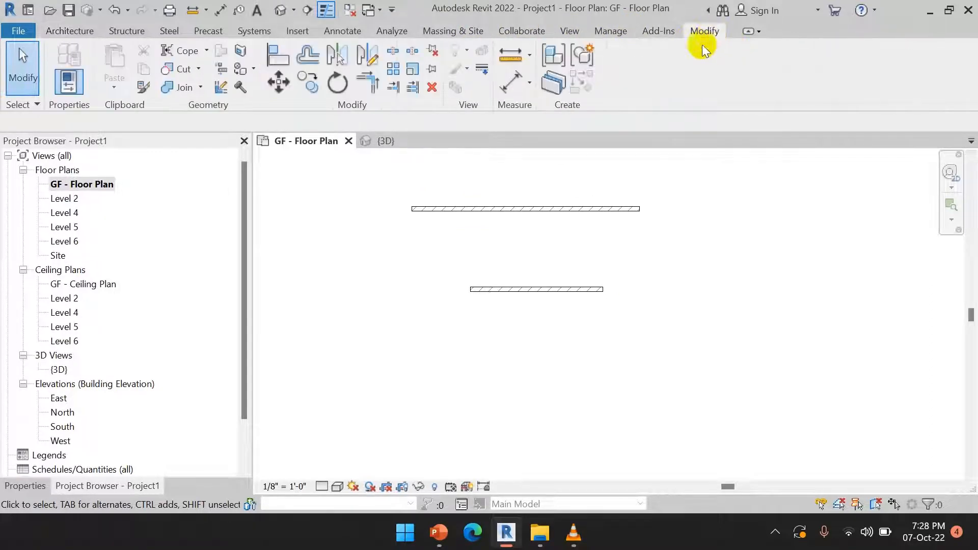
pyautogui.click(277, 55)
pyautogui.click(640, 210)
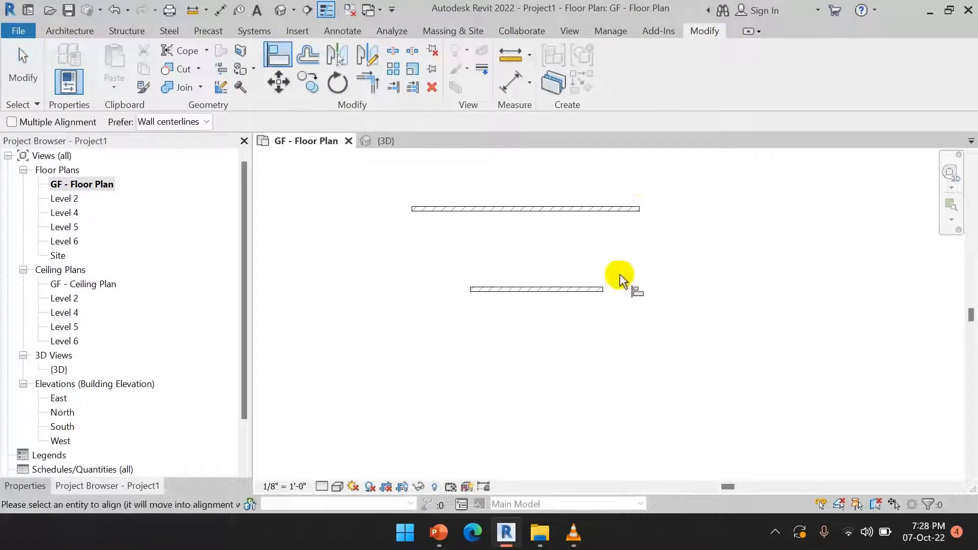
pyautogui.click(606, 289)
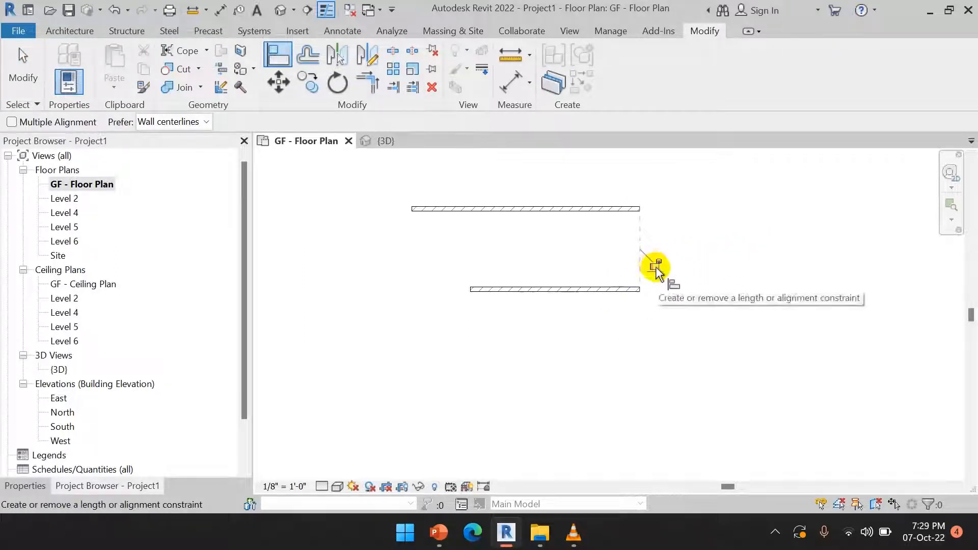
pyautogui.click(654, 264)
pyautogui.rightClick(724, 209)
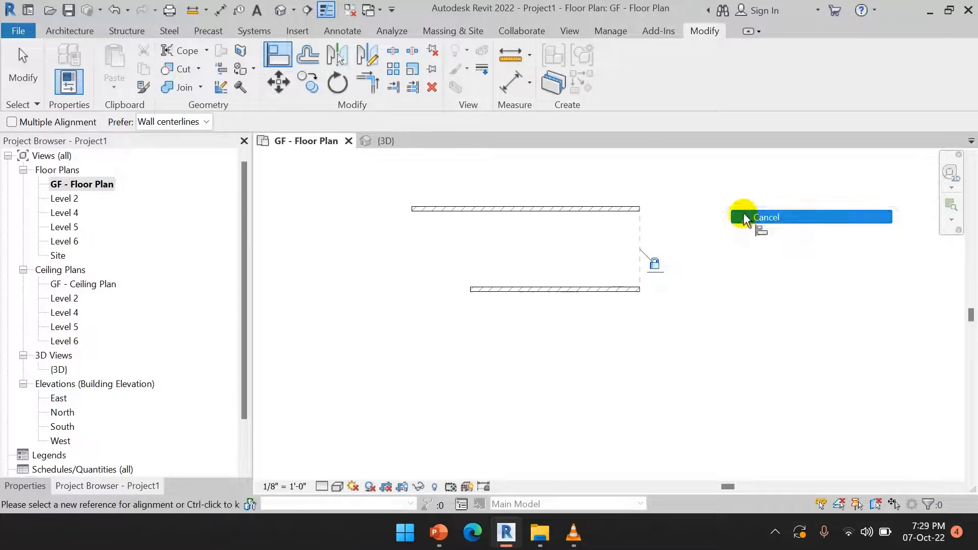
pyautogui.click(736, 206)
# Shorten the upper wall from its right end to about 20'-6", and deselect it
pyautogui.click(617, 218)
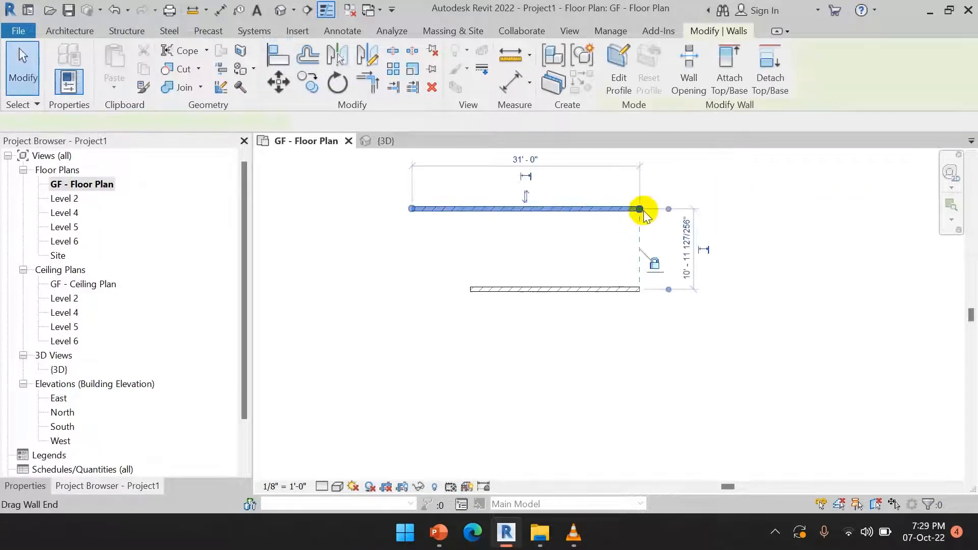
pyautogui.moveTo(639, 209); pyautogui.dragTo(564, 209)
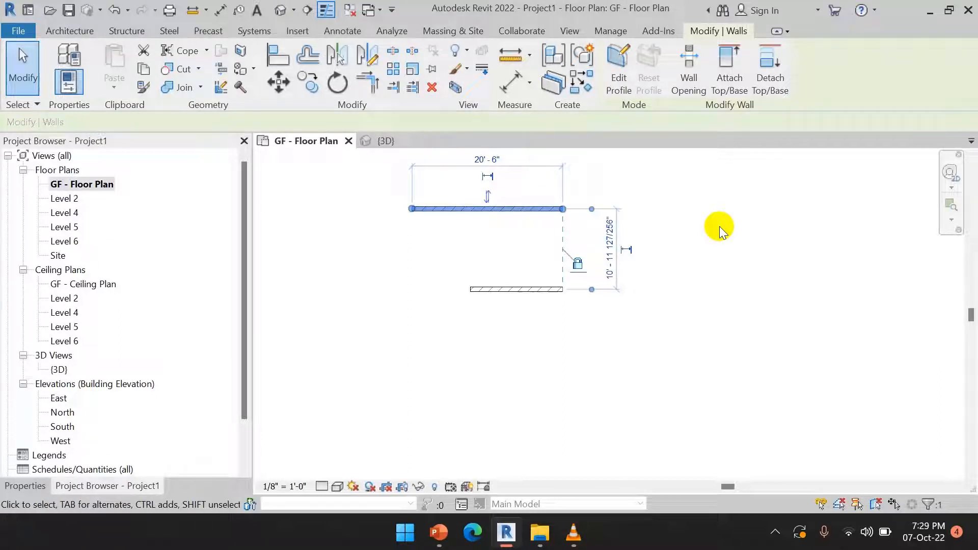
pyautogui.click(719, 226)
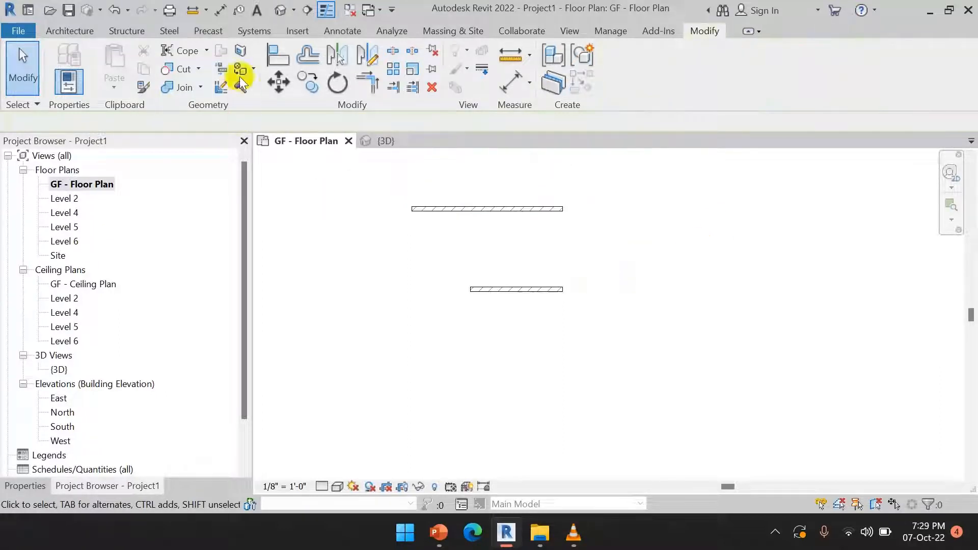
pyautogui.click(280, 57)
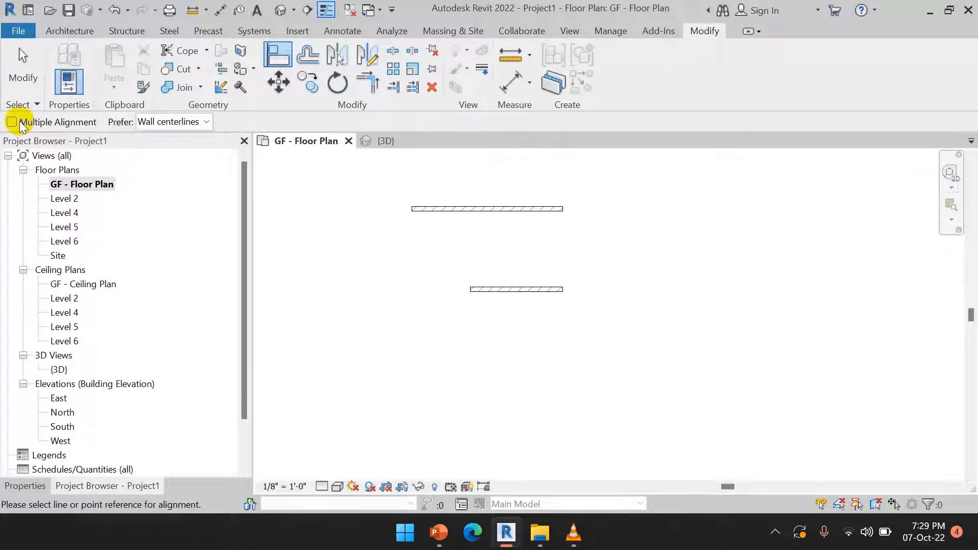
pyautogui.press('Escape')
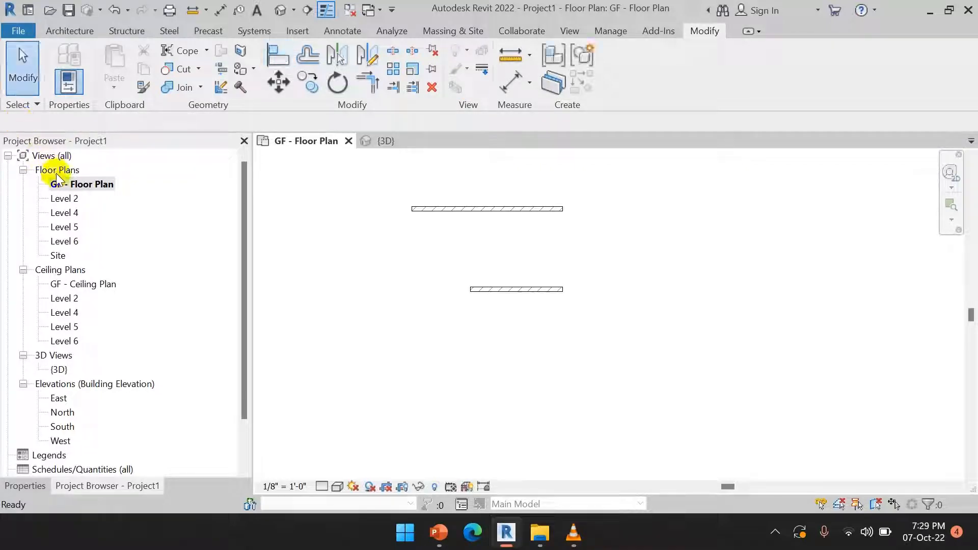
# Align the right ends of the four lowest walls with the top wall's right end, using Align with Multiple Alignment enabled
pyautogui.hotkey('ctrl', 'z')
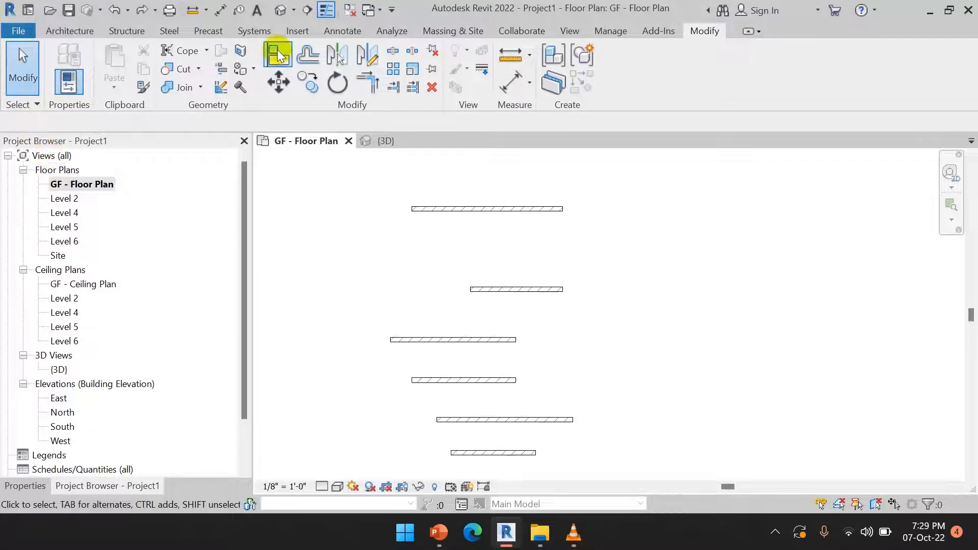
pyautogui.click(277, 53)
pyautogui.click(12, 122)
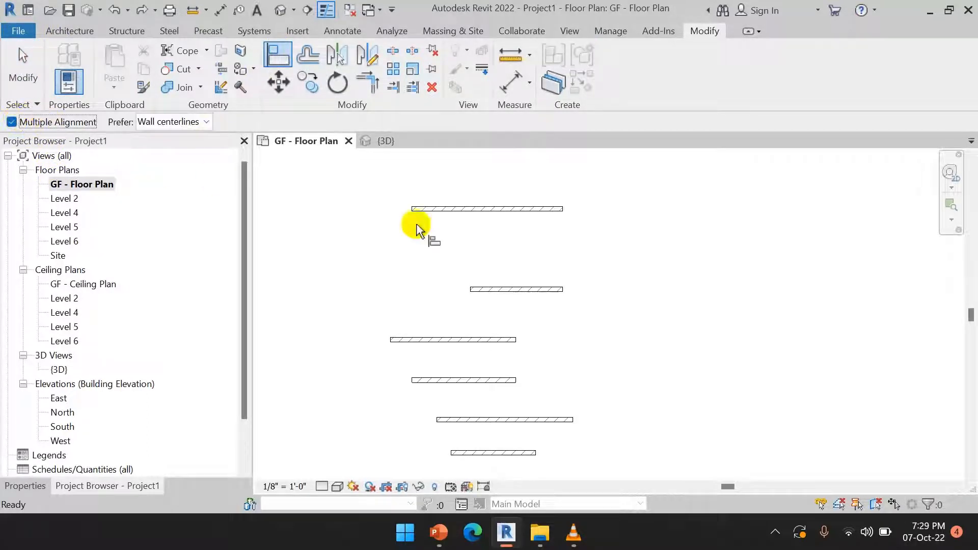
pyautogui.click(564, 208)
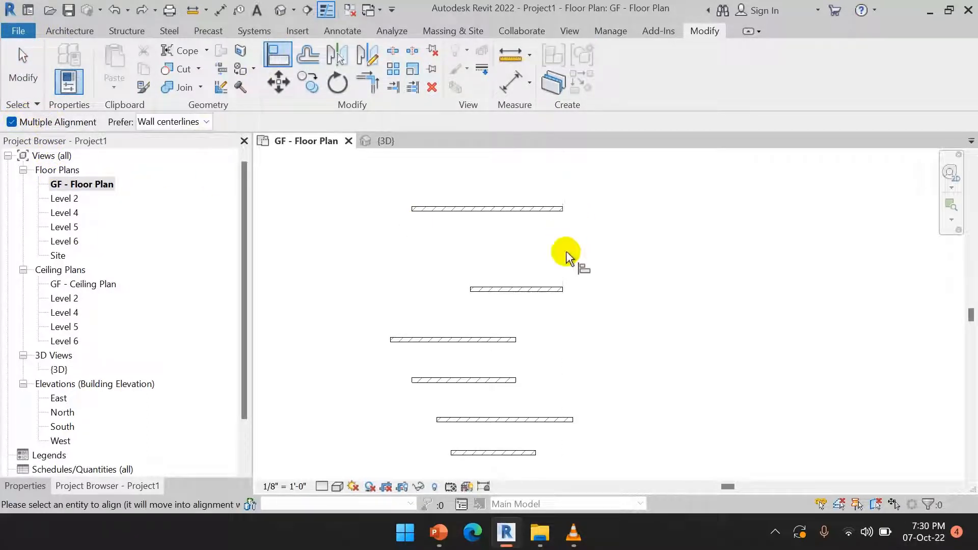
pyautogui.click(516, 339)
pyautogui.click(516, 378)
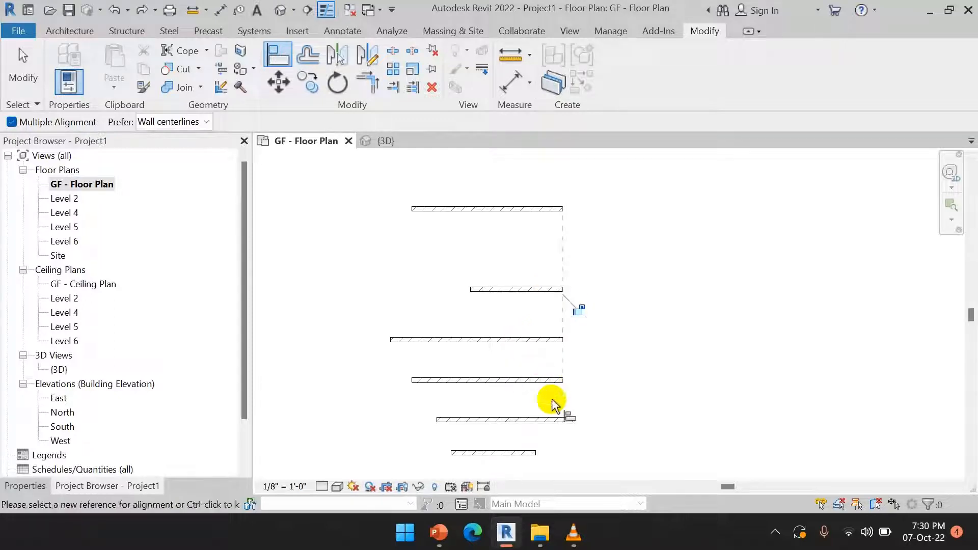
pyautogui.click(574, 419)
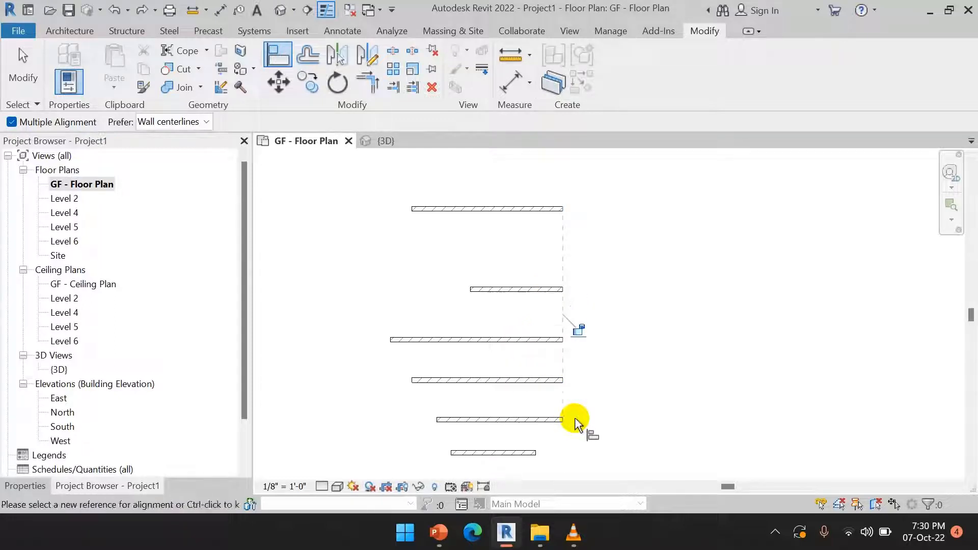
pyautogui.click(536, 452)
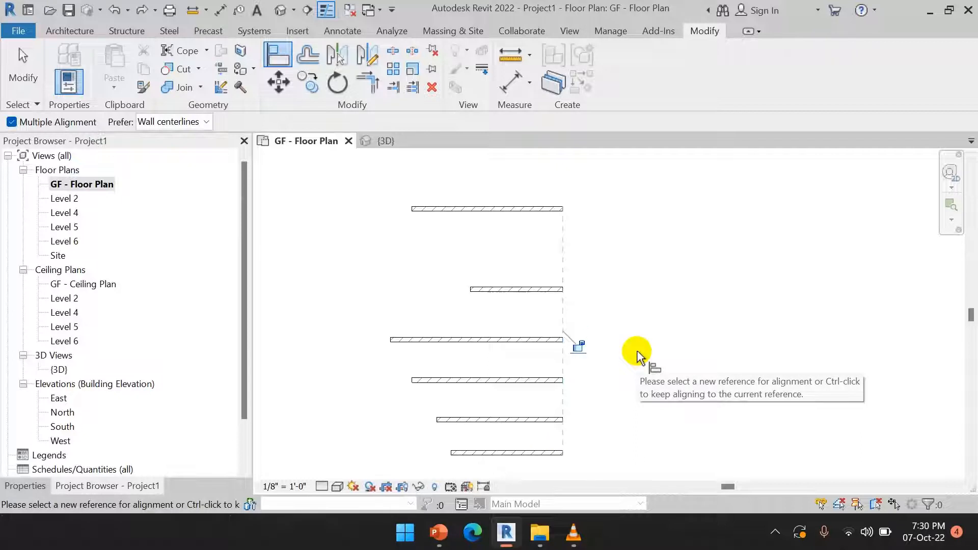
# Lock the bottom wall's alignment to the shared right-end reference and end the Align command
pyautogui.click(578, 346)
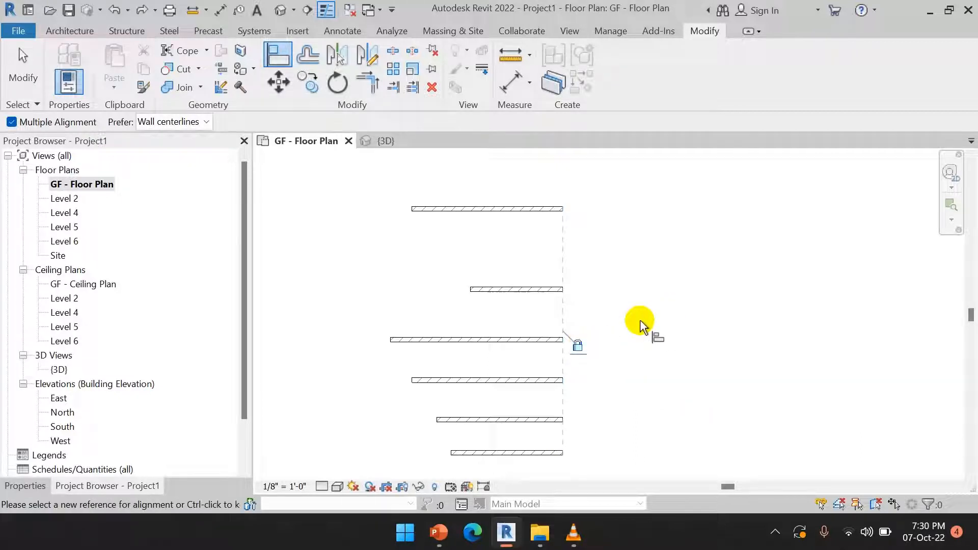
pyautogui.press('Escape')
pyautogui.press('Escape')
# Extend the second wall from the top farther to the right by its right end, and deselect it
pyautogui.click(545, 289)
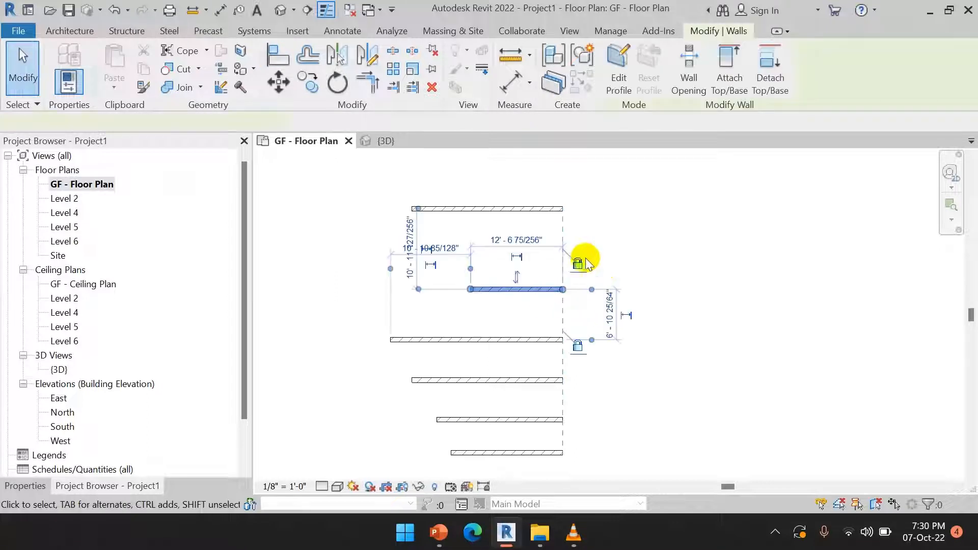
pyautogui.moveTo(562, 289); pyautogui.dragTo(670, 288)
pyautogui.click(765, 264)
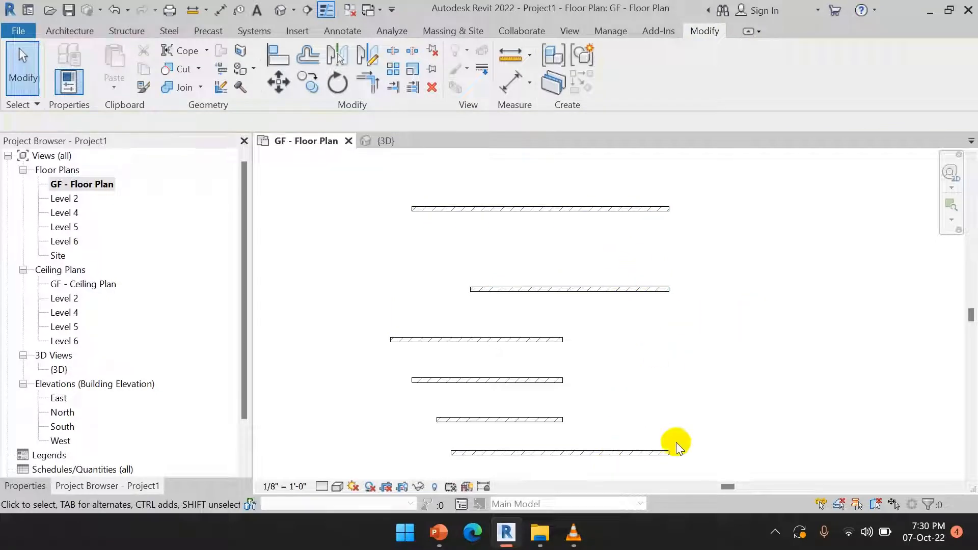
# Delete all six horizontal walls from the GF floor plan
pyautogui.moveTo(688, 463); pyautogui.dragTo(472, 200)
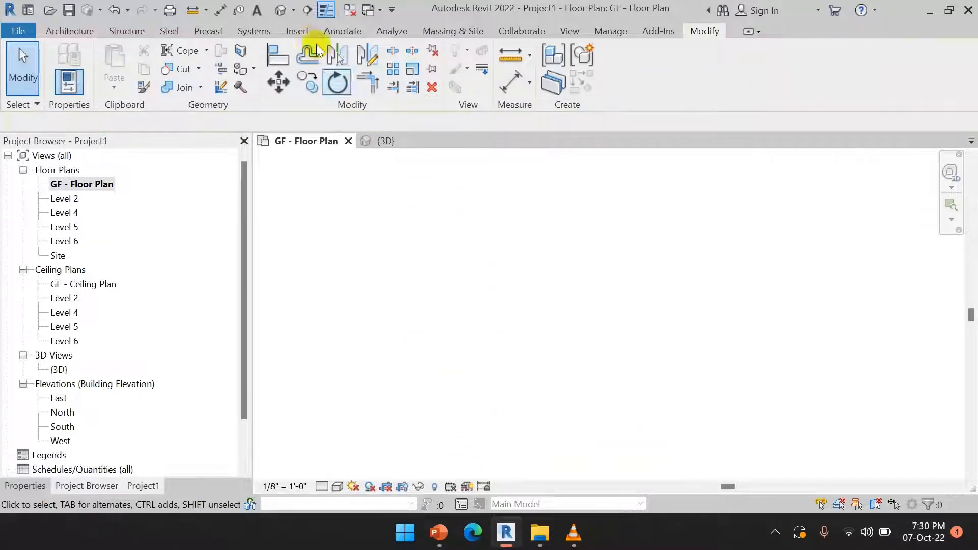
pyautogui.click(279, 57)
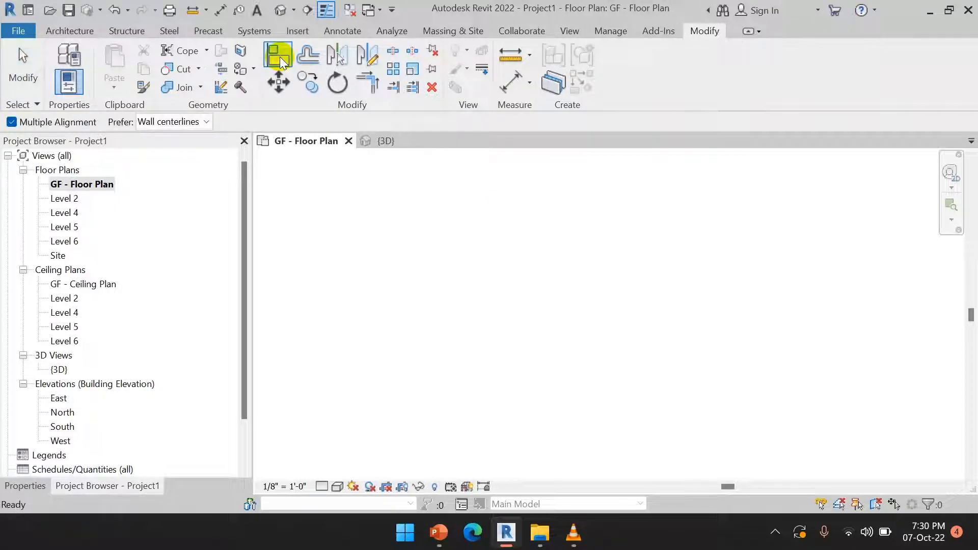
pyautogui.press('Escape')
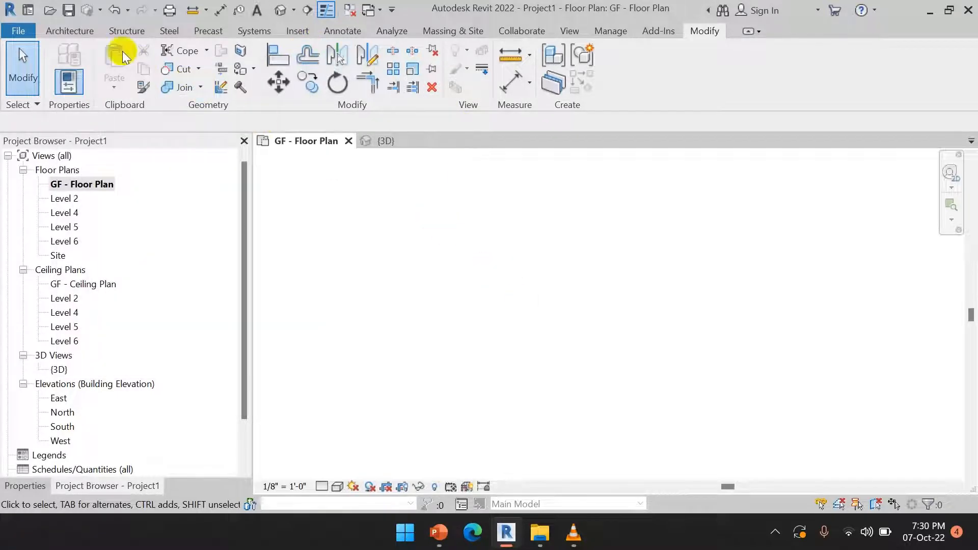
# Draw a horizontal wall about 37'-6" long across the upper part of the empty floor plan
pyautogui.click(61, 29)
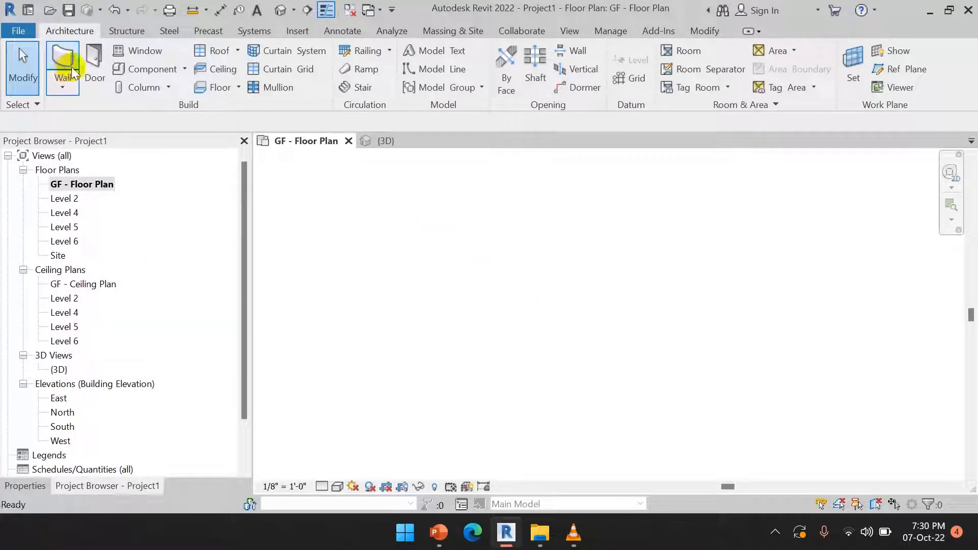
pyautogui.click(71, 67)
pyautogui.click(392, 215)
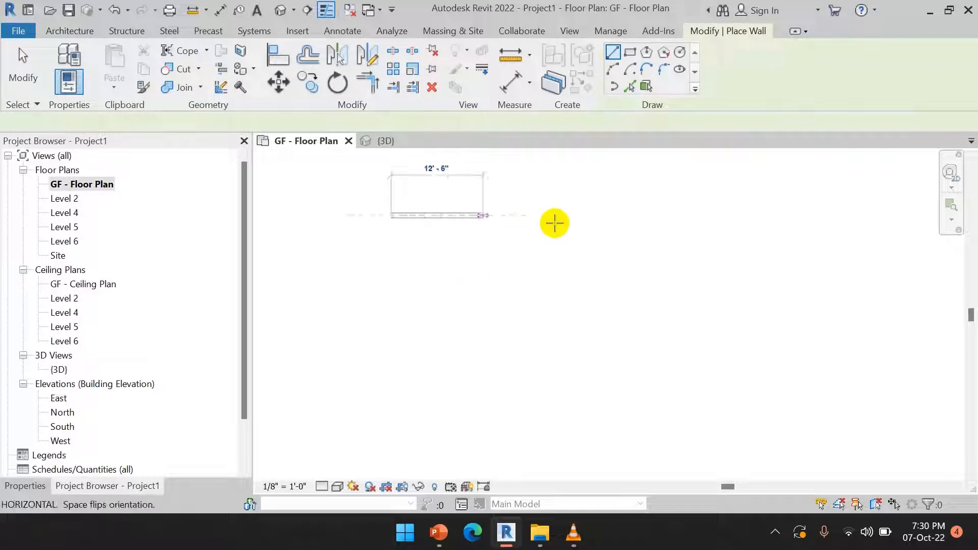
pyautogui.click(665, 215)
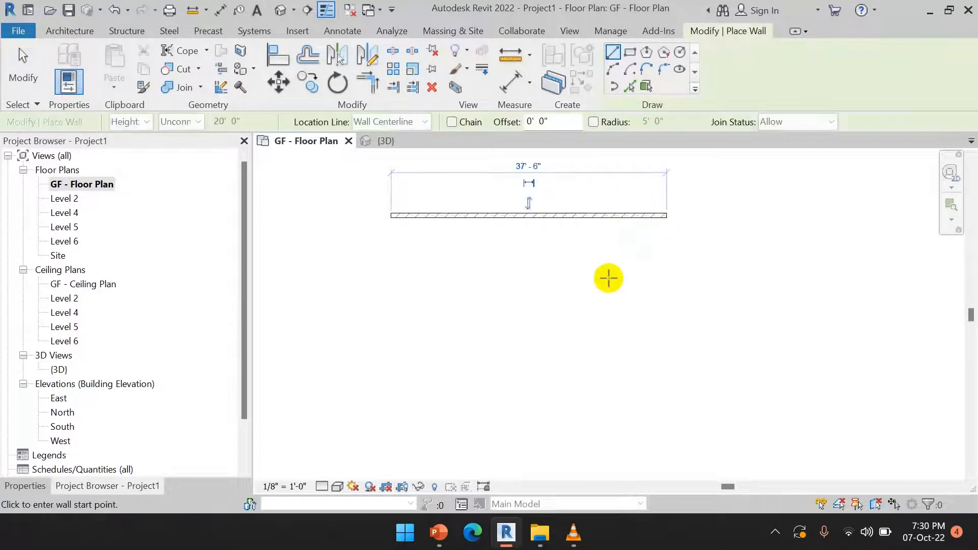
# Draw a vertical wall about 18' long down from the horizontal wall, about 6' from its left end, and end wall placement
pyautogui.click(434, 216)
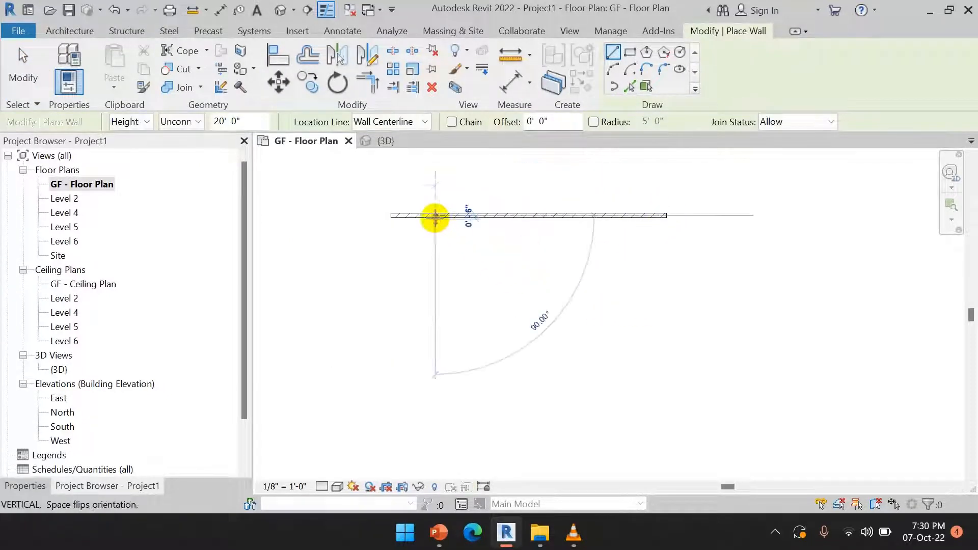
pyautogui.click(435, 348)
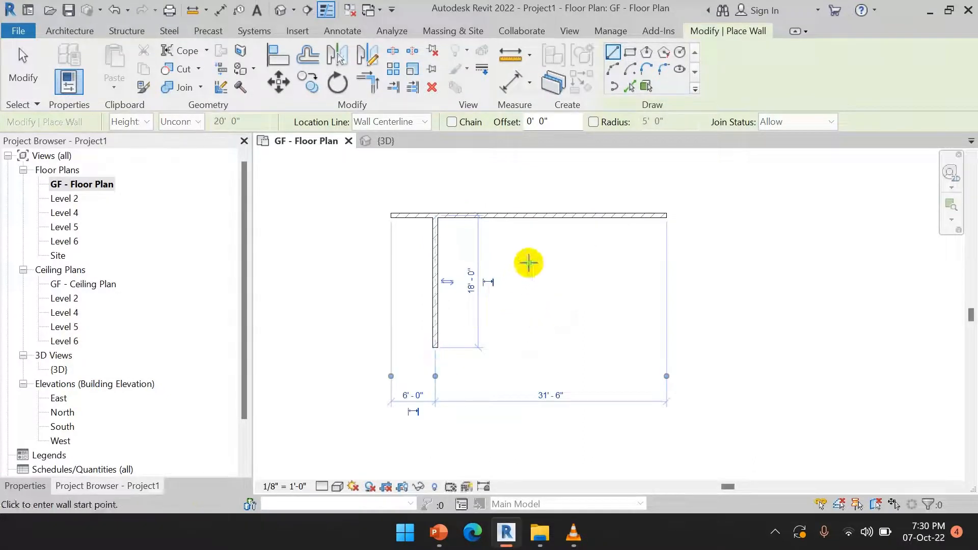
pyautogui.rightClick(533, 267)
pyautogui.click(562, 273)
pyautogui.rightClick(513, 253)
pyautogui.click(541, 262)
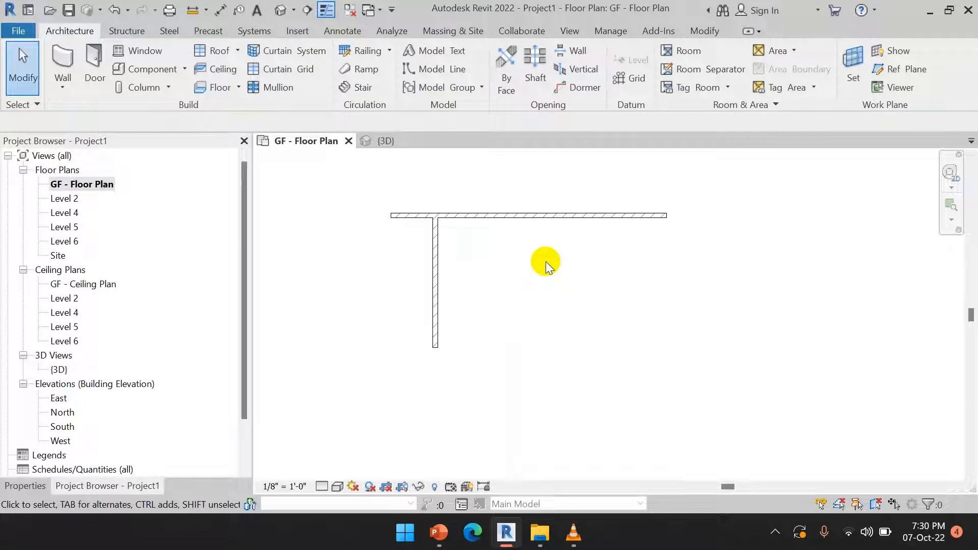
# Offset a copy of the vertical wall 10' to the right with a numerical Offset
pyautogui.click(692, 31)
pyautogui.click(306, 57)
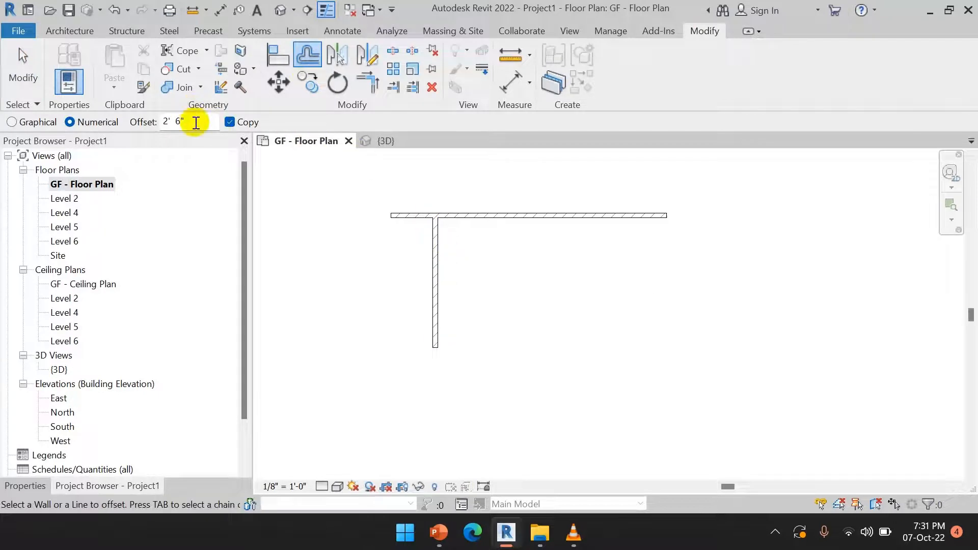
pyautogui.moveTo(192, 122); pyautogui.dragTo(140, 123)
pyautogui.write('10')
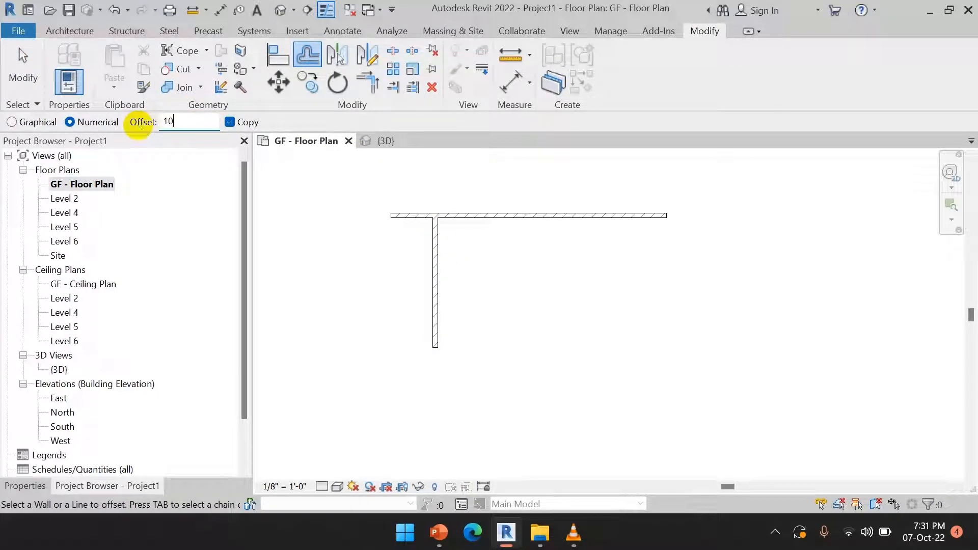
pyautogui.press('Return')
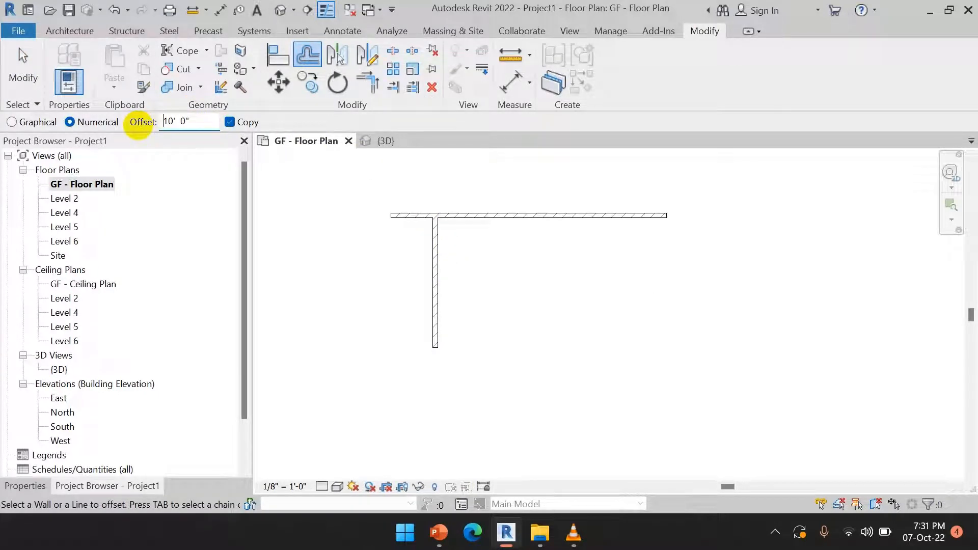
pyautogui.click(441, 260)
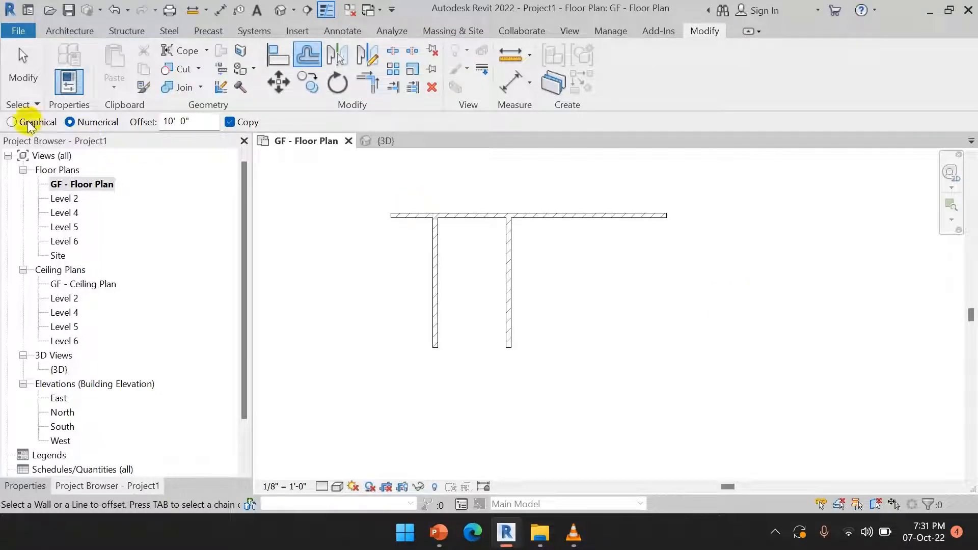
# Offset a copy of the second vertical wall about 14'-6" to the right with the Graphical option, and end the command
pyautogui.click(12, 122)
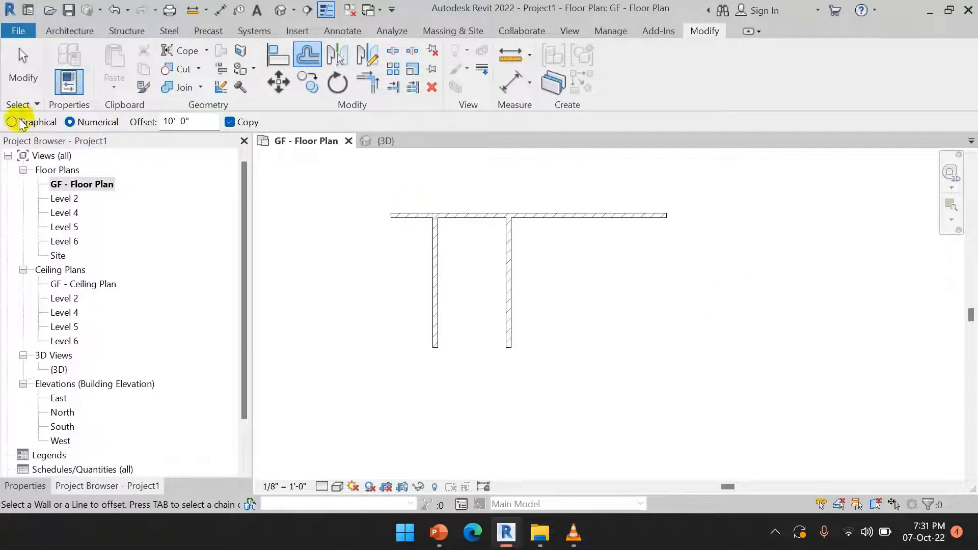
pyautogui.click(513, 268)
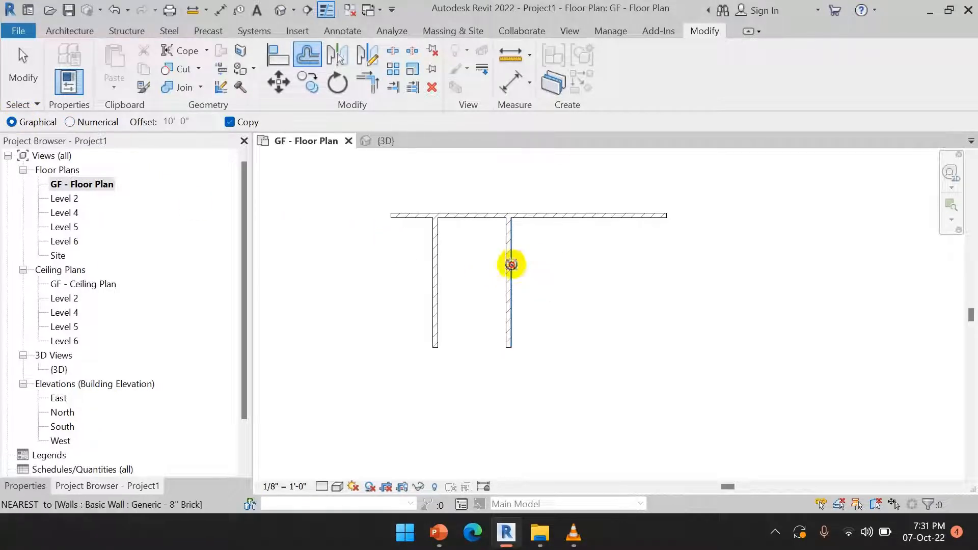
pyautogui.click(511, 264)
pyautogui.click(616, 263)
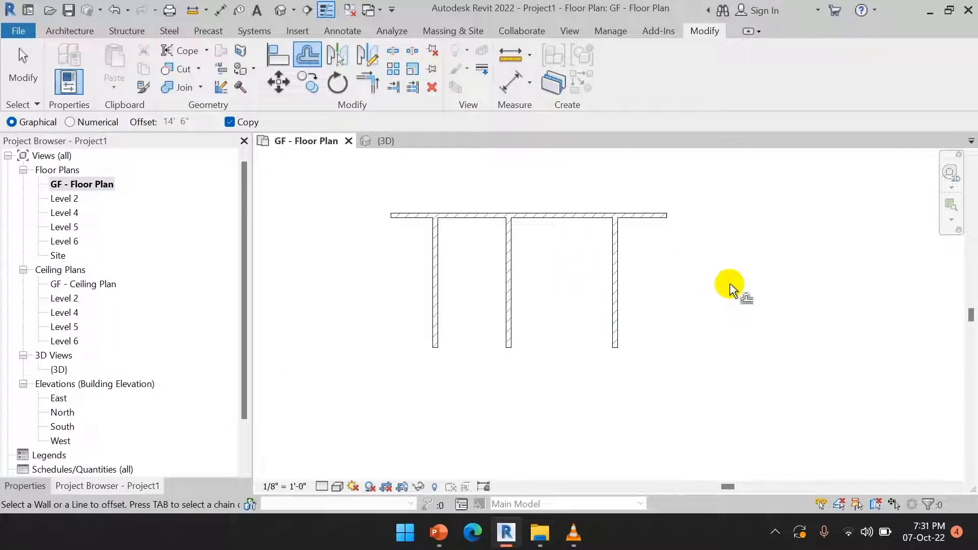
pyautogui.press('Escape')
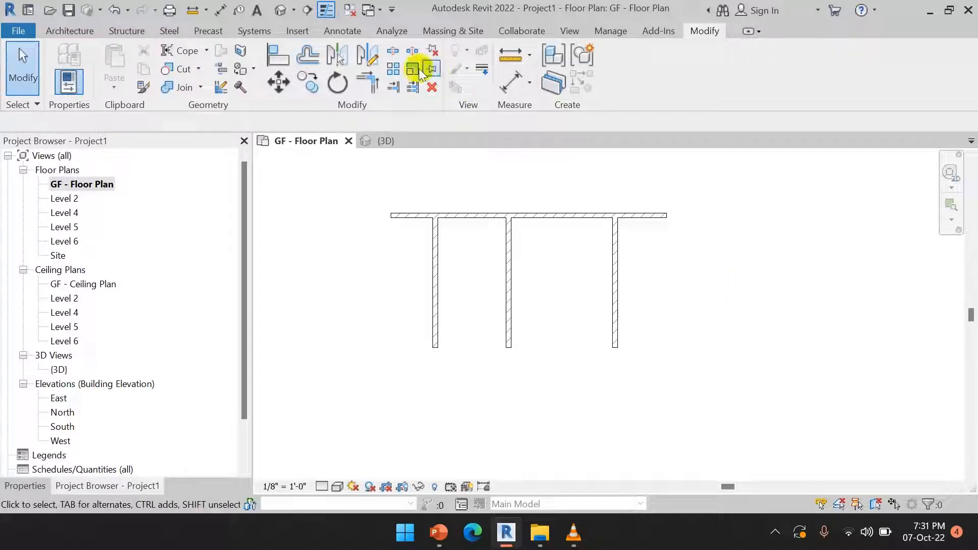
# Try moving the rightmost vertical wall about 10' to the right with a graphical Offset and Copy turned off
pyautogui.click(308, 52)
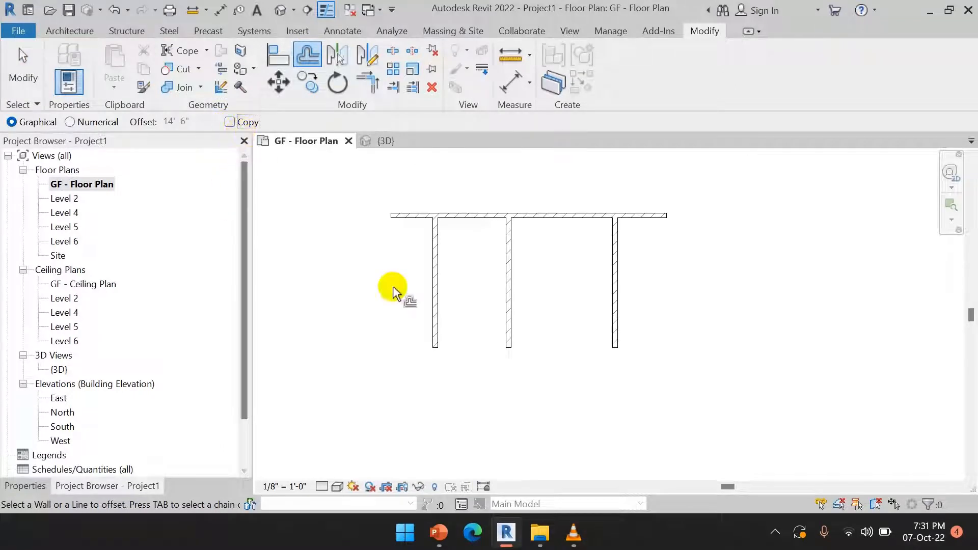
pyautogui.click(615, 270)
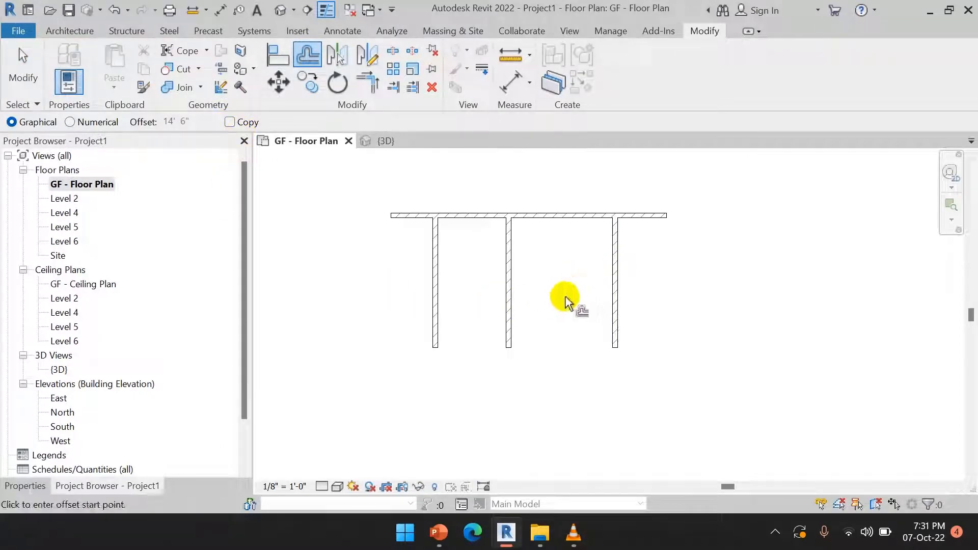
pyautogui.click(615, 280)
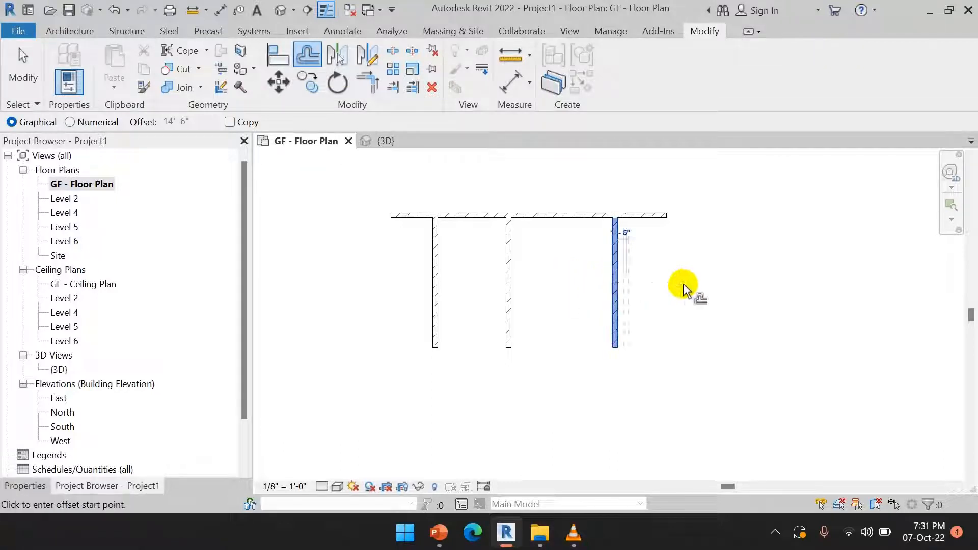
pyautogui.click(690, 286)
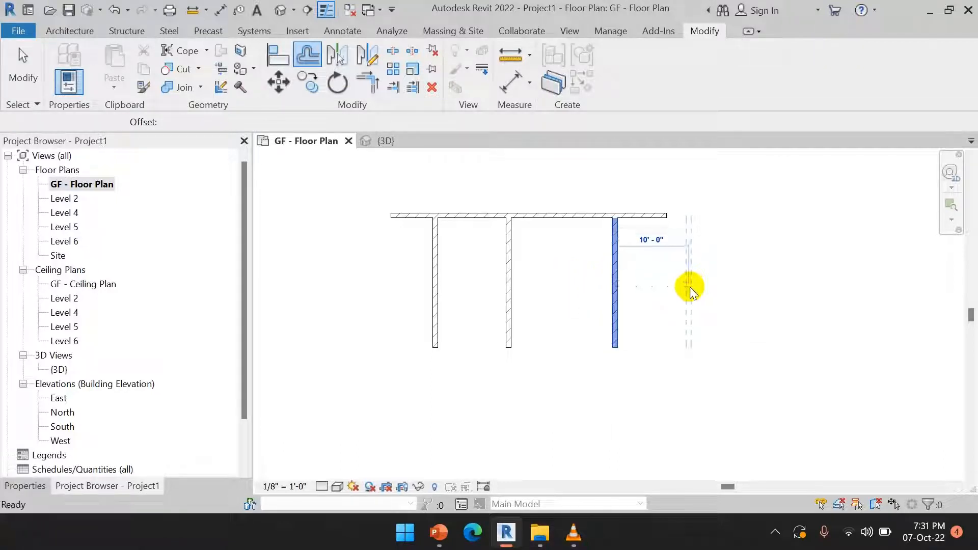
pyautogui.click(709, 493)
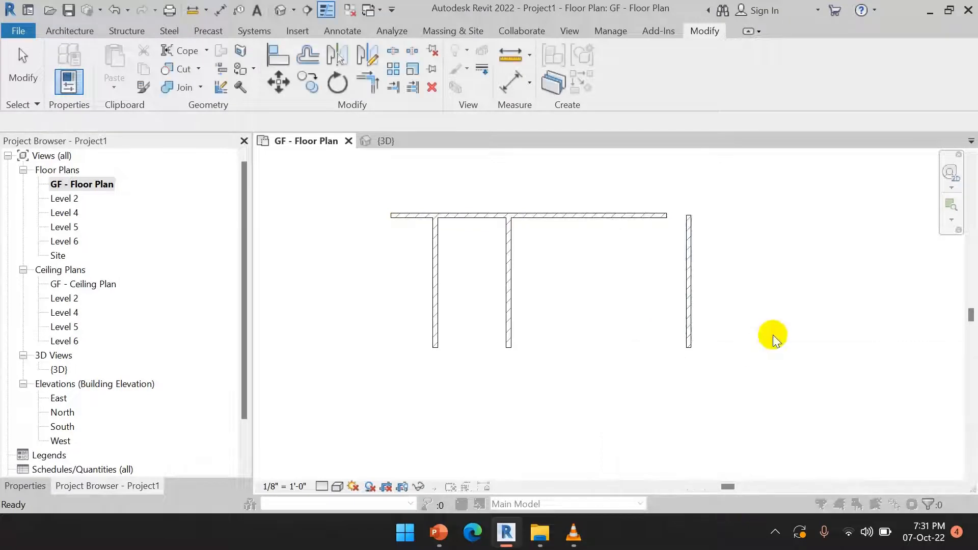
pyautogui.hotkey('ctrl', 'z')
pyautogui.press('Escape')
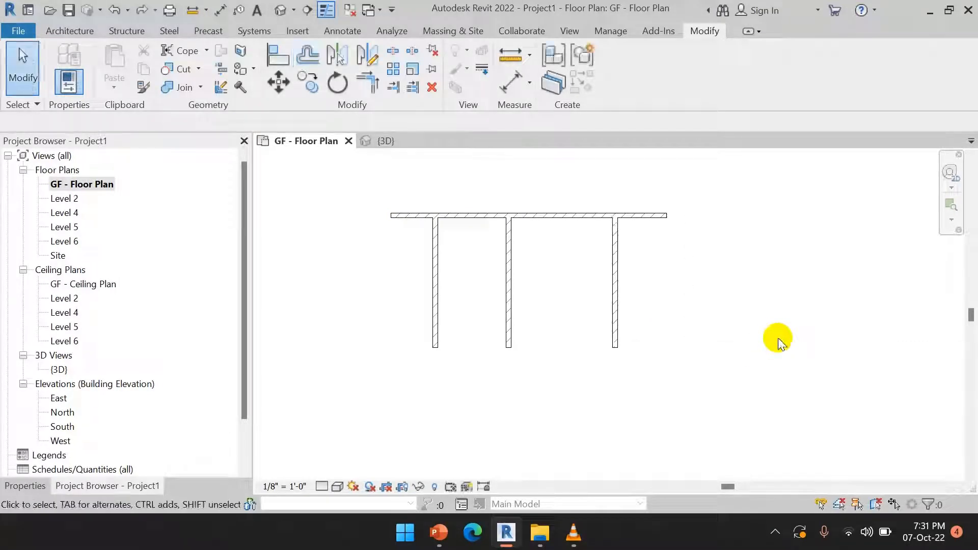
# Delete the horizontal wall and the three vertical walls from the floor plan
pyautogui.moveTo(662, 278); pyautogui.dragTo(423, 177)
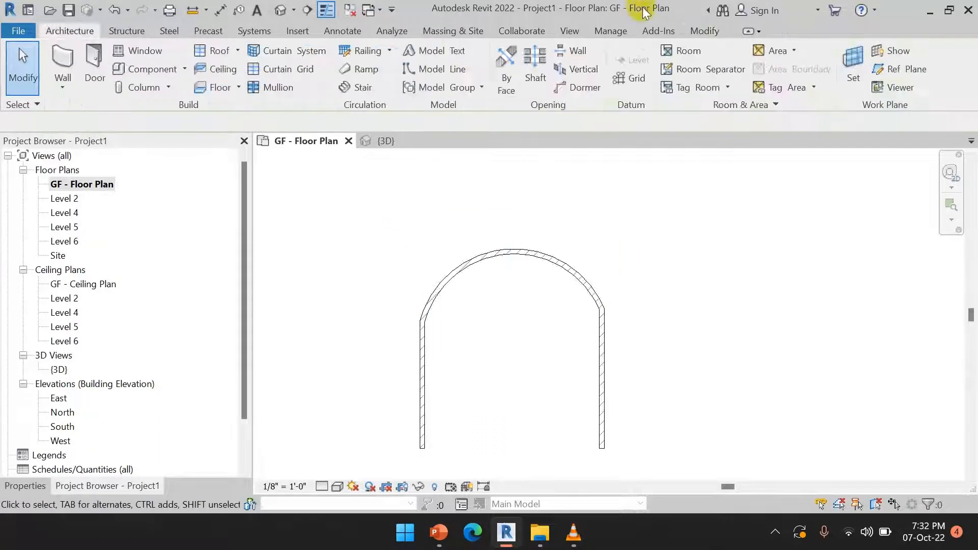
# Offset the arc wall 5' outward with a numerical Offset and Copy turned off, and offset it 5' back inward
pyautogui.click(702, 32)
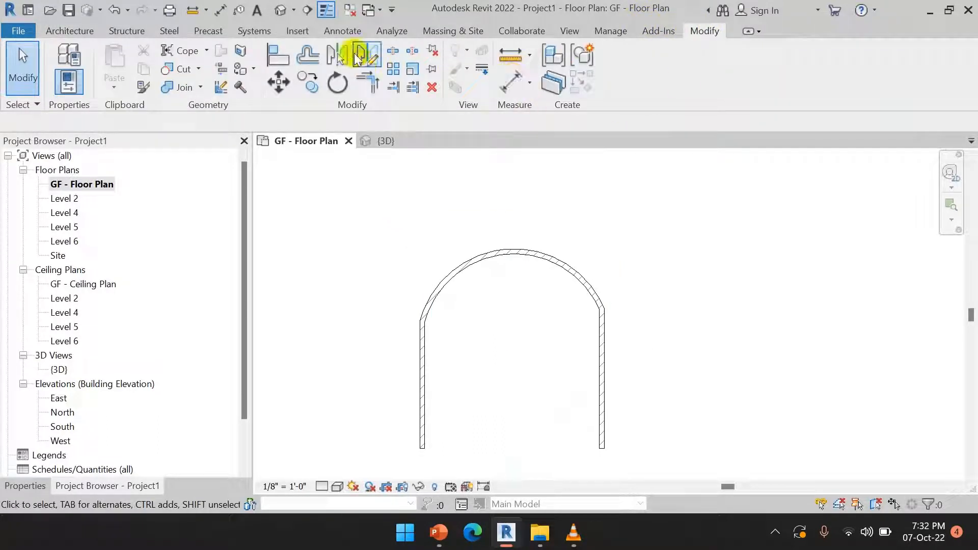
pyautogui.click(309, 53)
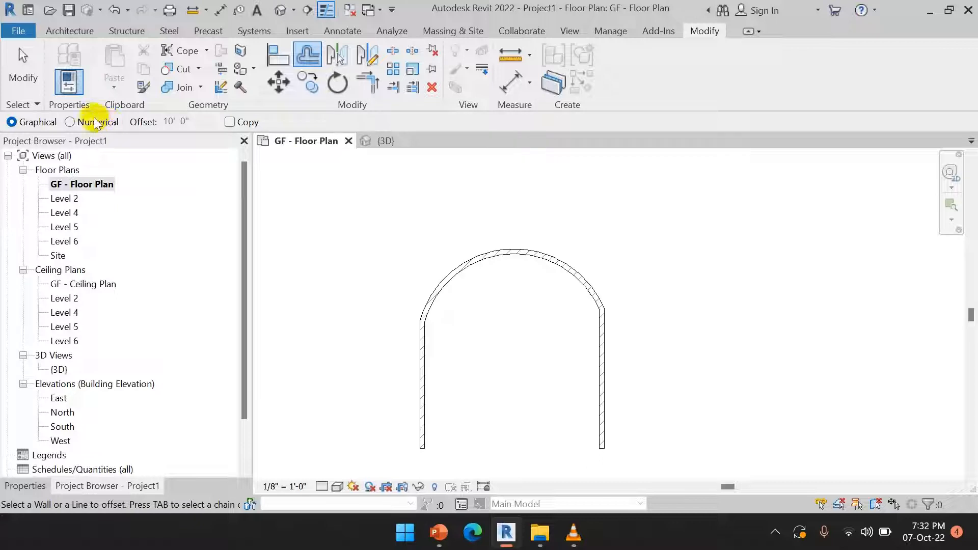
pyautogui.click(70, 122)
pyautogui.click(184, 123)
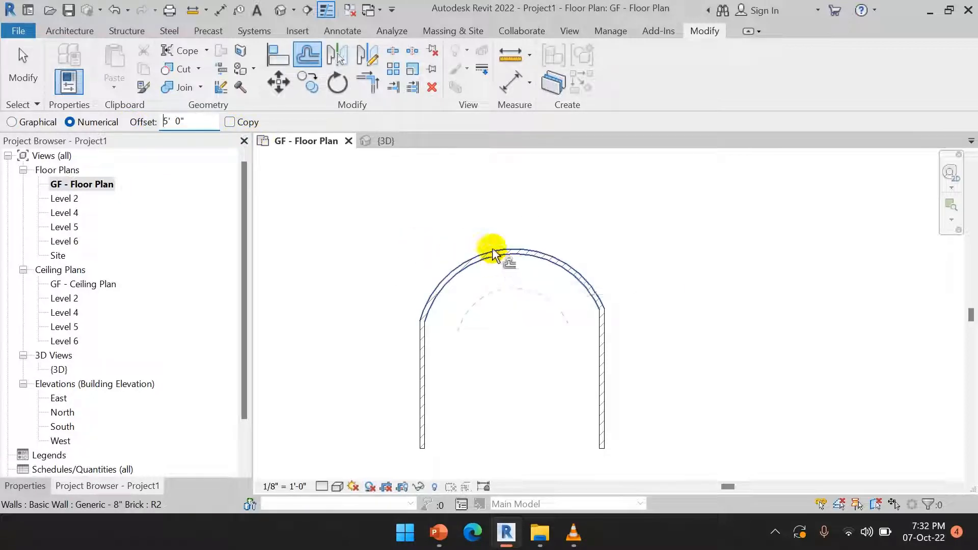
pyautogui.click(490, 251)
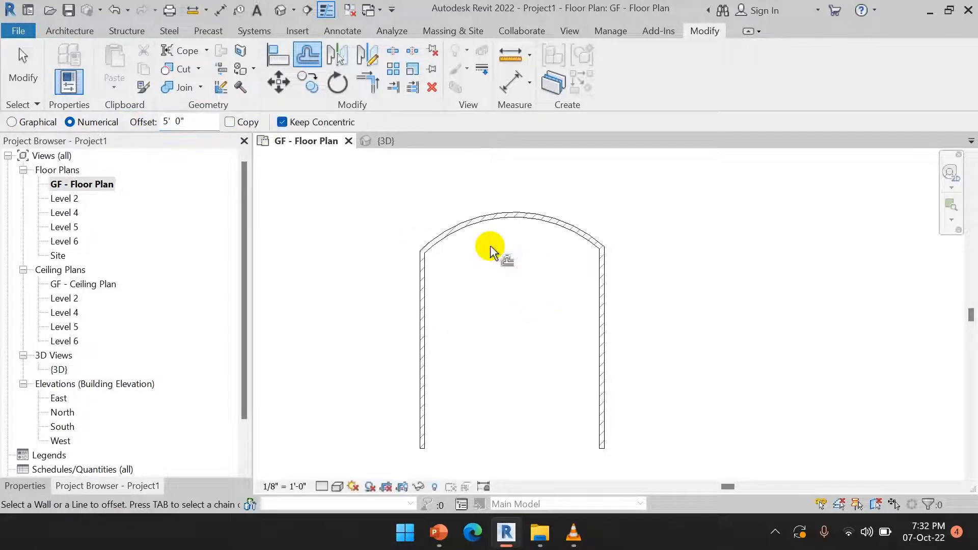
pyautogui.click(505, 235)
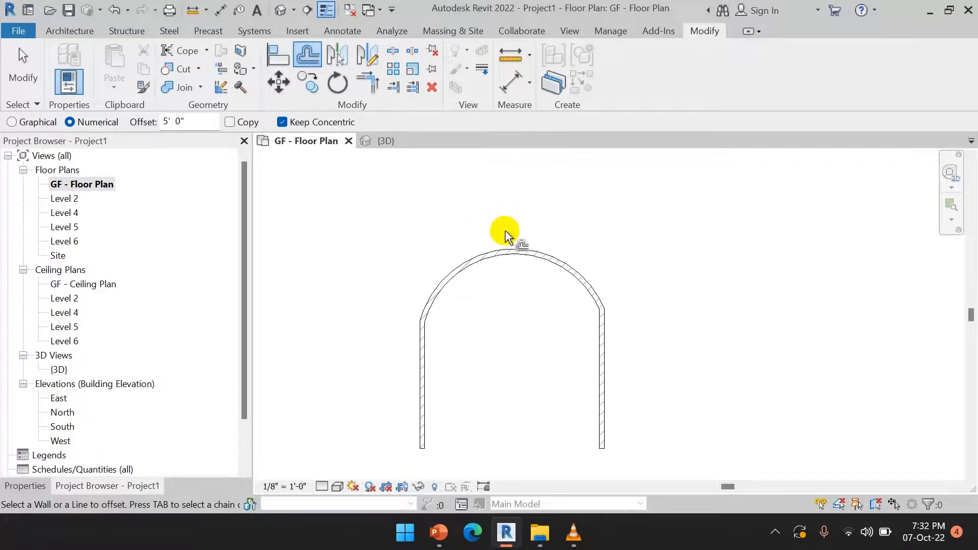
# Try to offset the arc wall 5' inward while keeping it joined to the two vertical walls
pyautogui.click(507, 257)
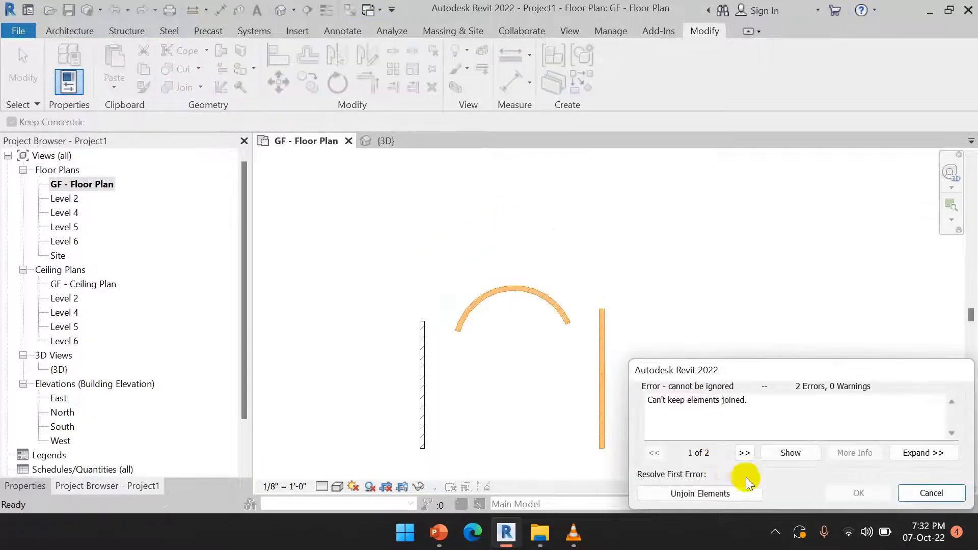
pyautogui.click(915, 492)
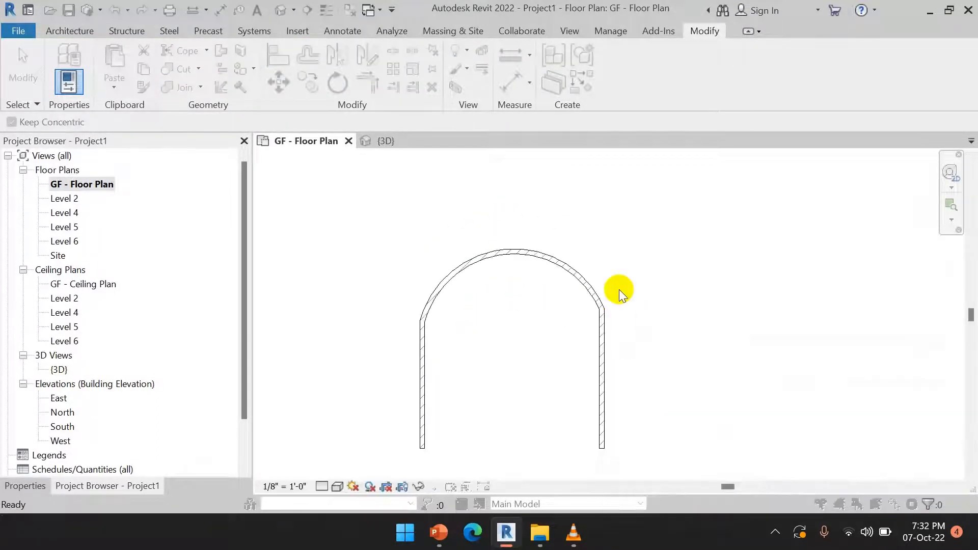
pyautogui.click(506, 263)
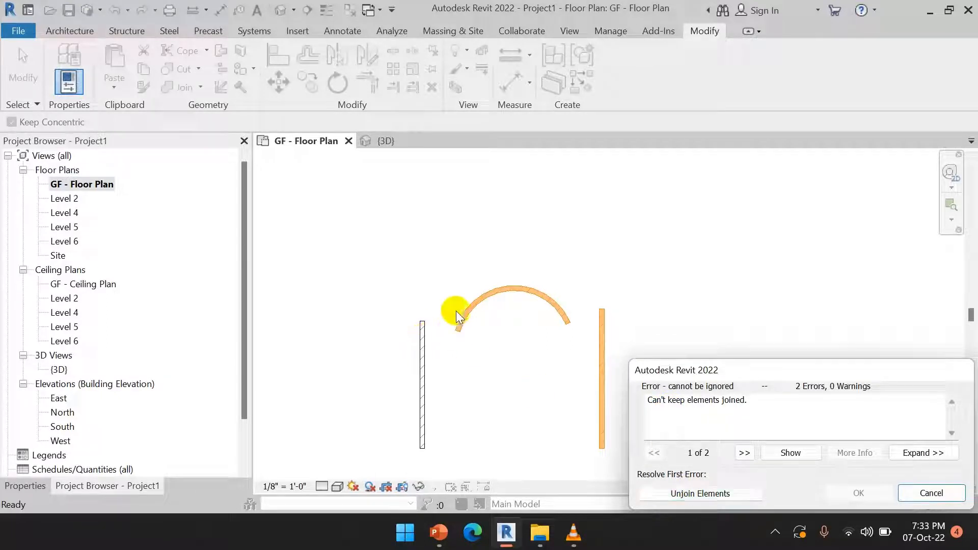
pyautogui.click(937, 493)
# Offset the arc wall 5' inward, unjoin it from the vertical walls, and end the command
pyautogui.press('o')
pyautogui.press('f')
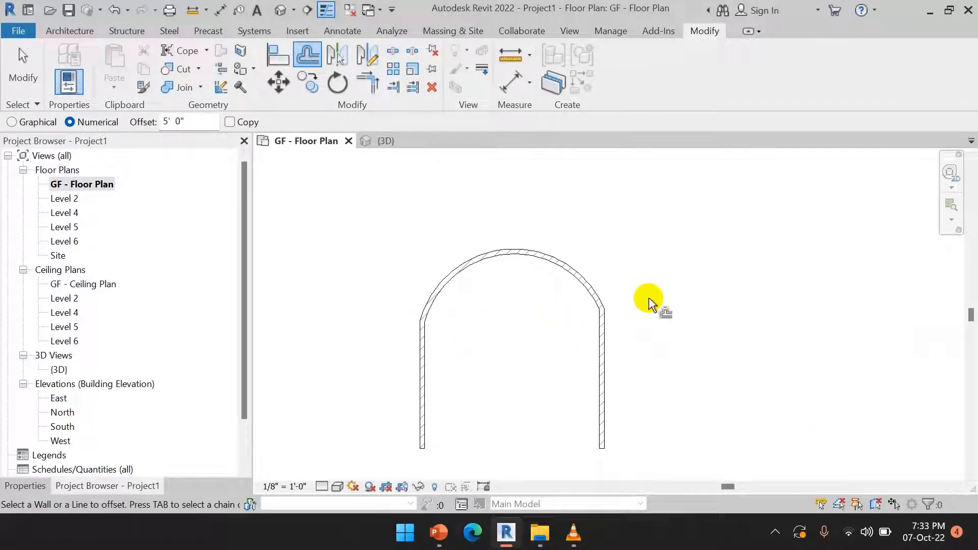
pyautogui.click(507, 258)
pyautogui.click(722, 493)
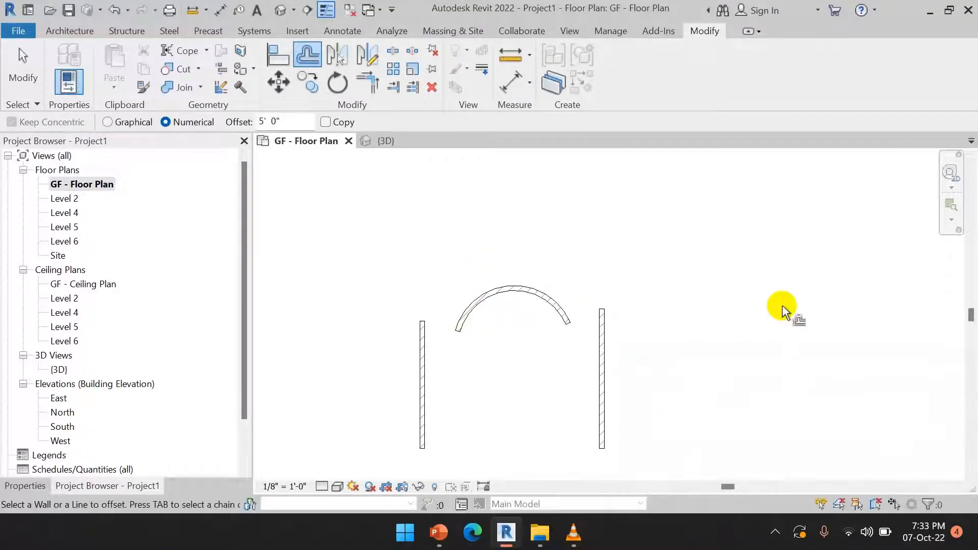
pyautogui.press('Escape')
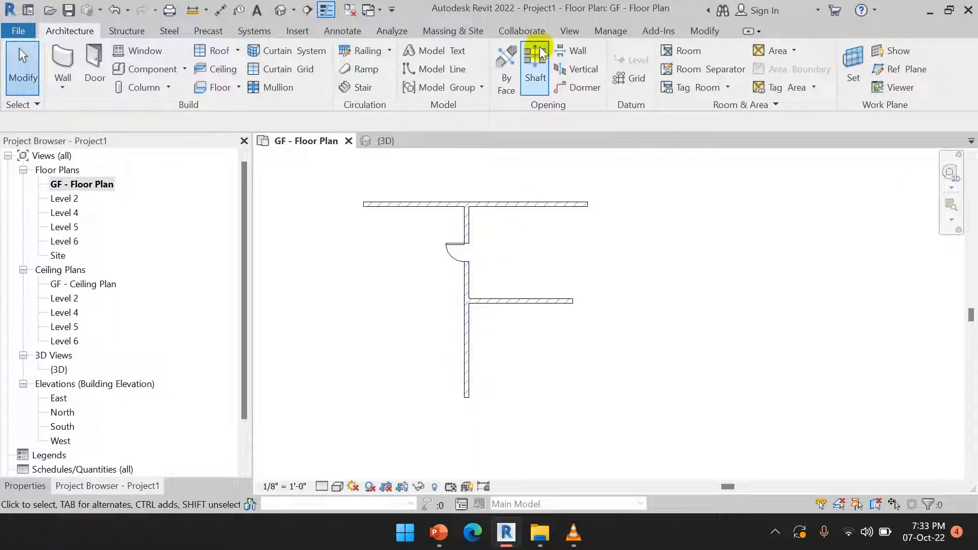
# Mirror a copy of the door with Mirror - Draw Axis, drawing the axis along the centreline of the short horizontal wall
pyautogui.click(691, 31)
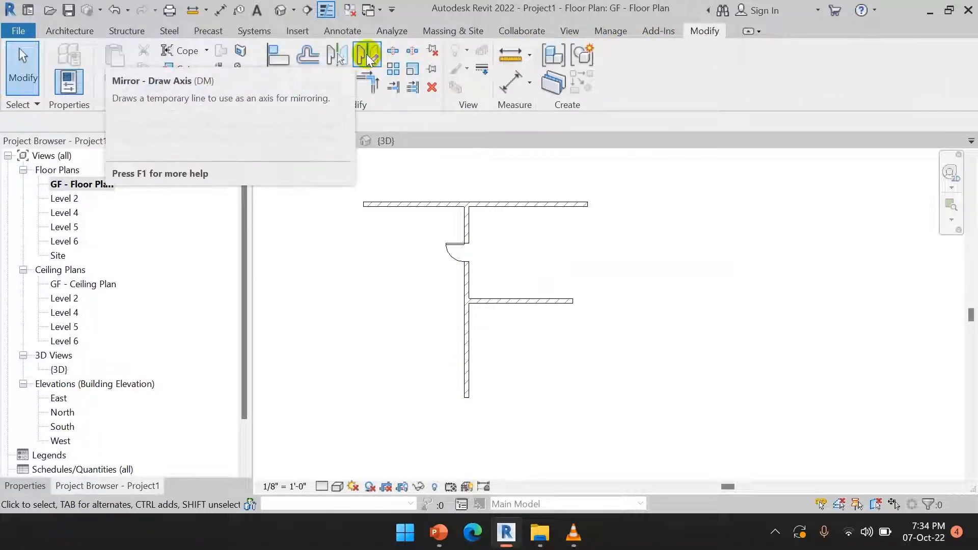
pyautogui.click(367, 54)
pyautogui.click(458, 257)
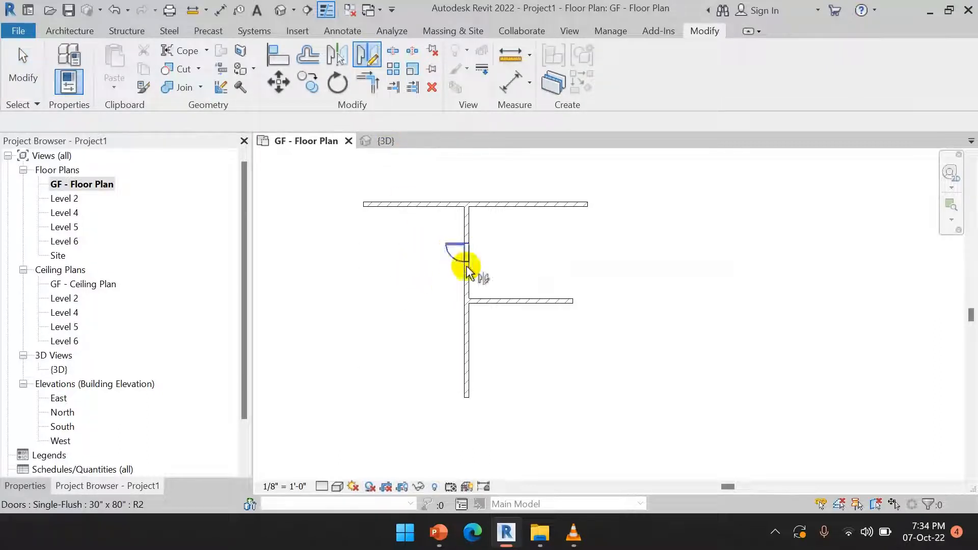
pyautogui.rightClick(662, 224)
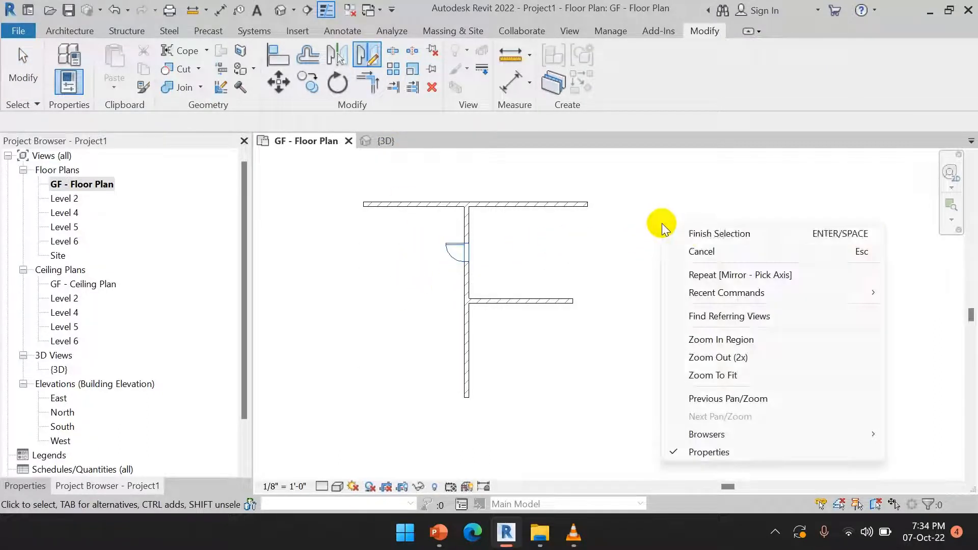
pyautogui.click(705, 235)
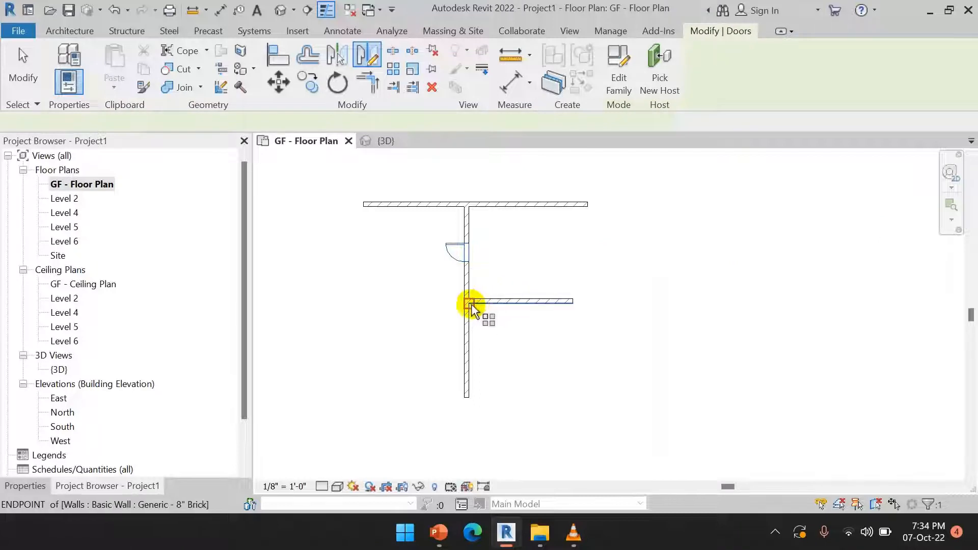
pyautogui.scroll(5, 471, 306)
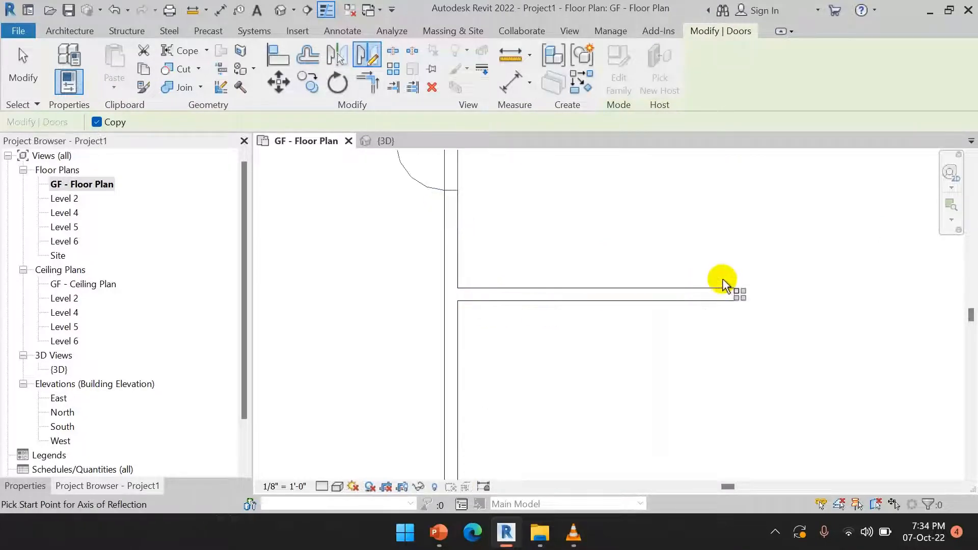
pyautogui.click(733, 294)
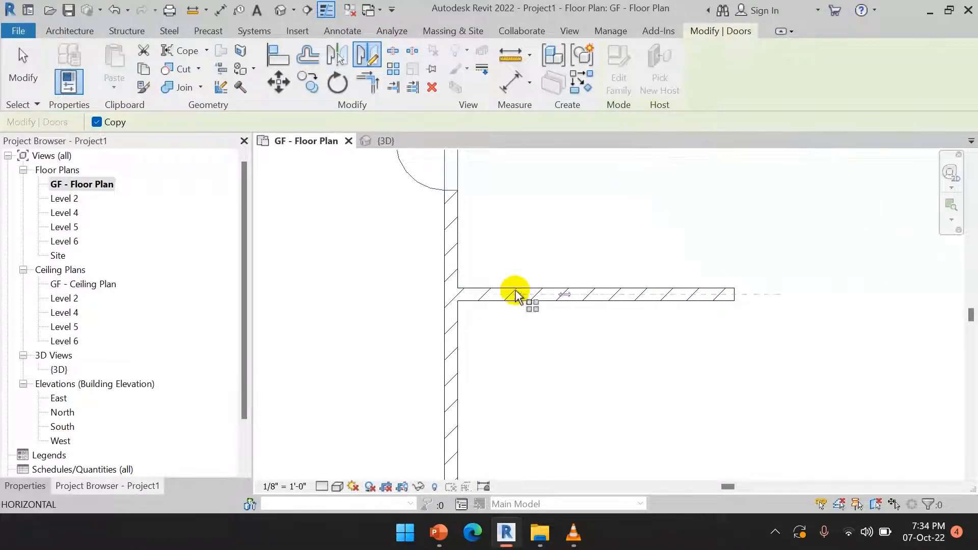
pyautogui.click(422, 288)
pyautogui.scroll(-3, 443, 328)
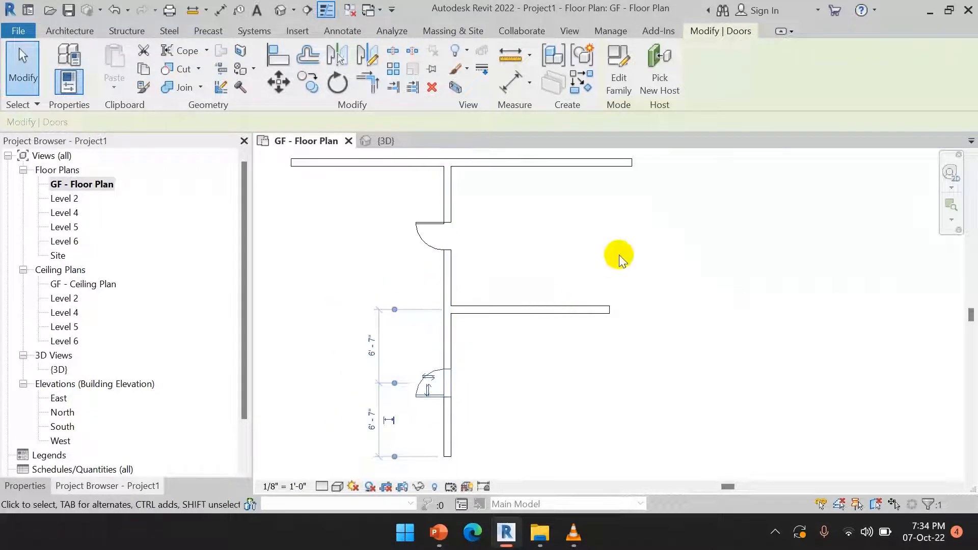
pyautogui.press('Escape')
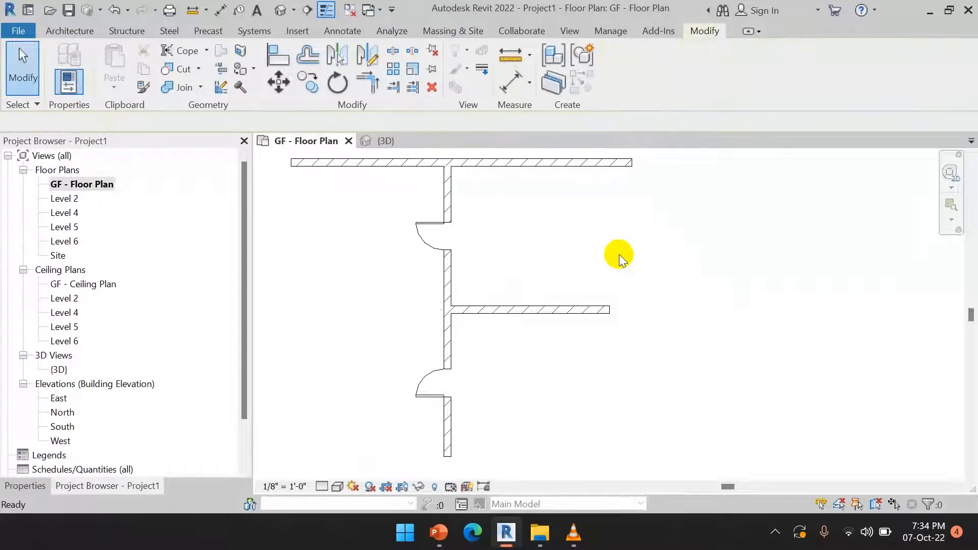
# Compare the original and mirrored doors' distances to the neighbouring walls and wall end
pyautogui.click(423, 234)
pyautogui.click(574, 262)
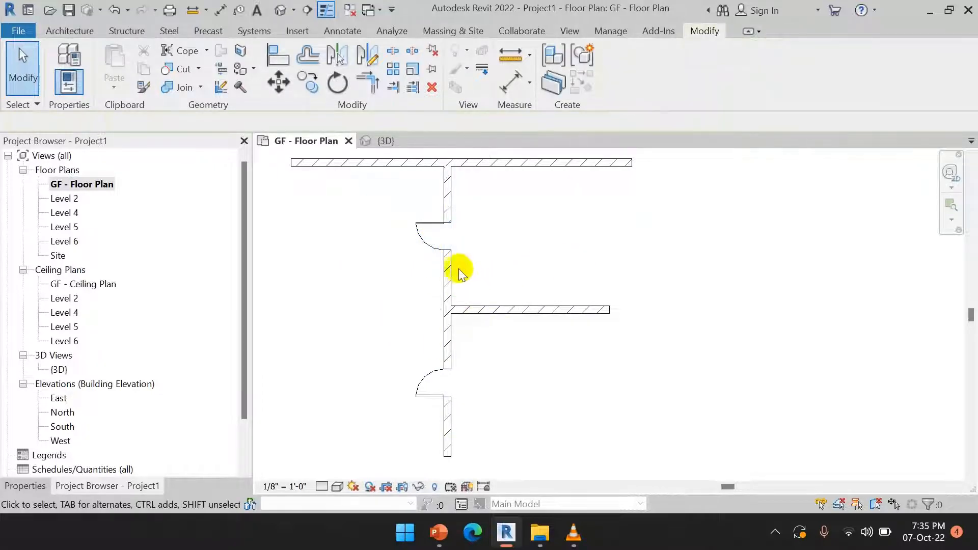
pyautogui.click(430, 241)
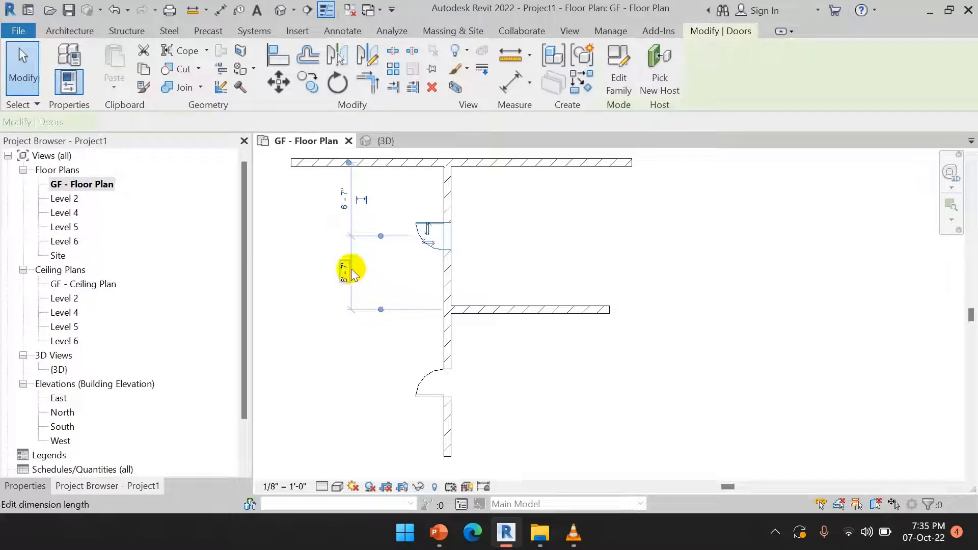
pyautogui.click(433, 377)
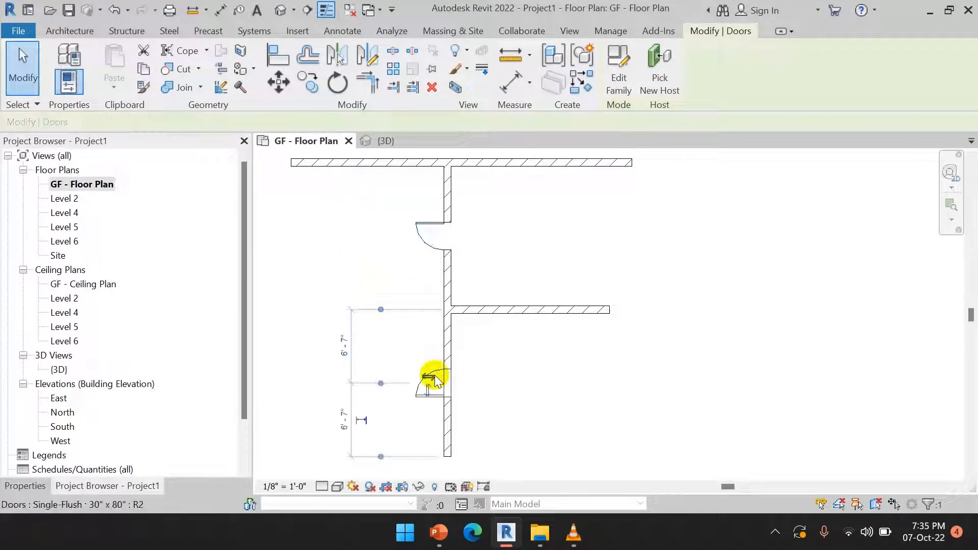
pyautogui.click(525, 367)
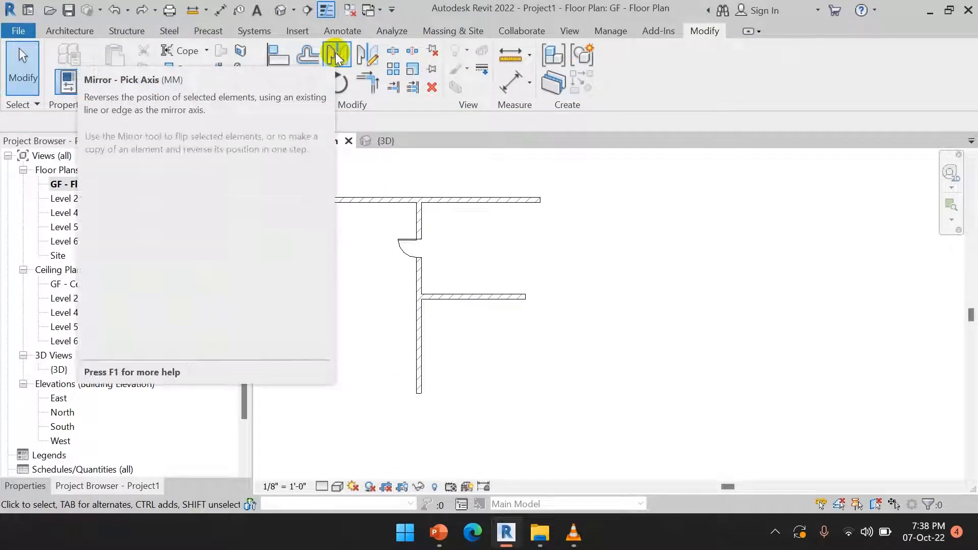
# Mirror a copy of the door below the short horizontal wall with Mirror - Pick Axis, using that wall's centreline as the axis
pyautogui.click(336, 55)
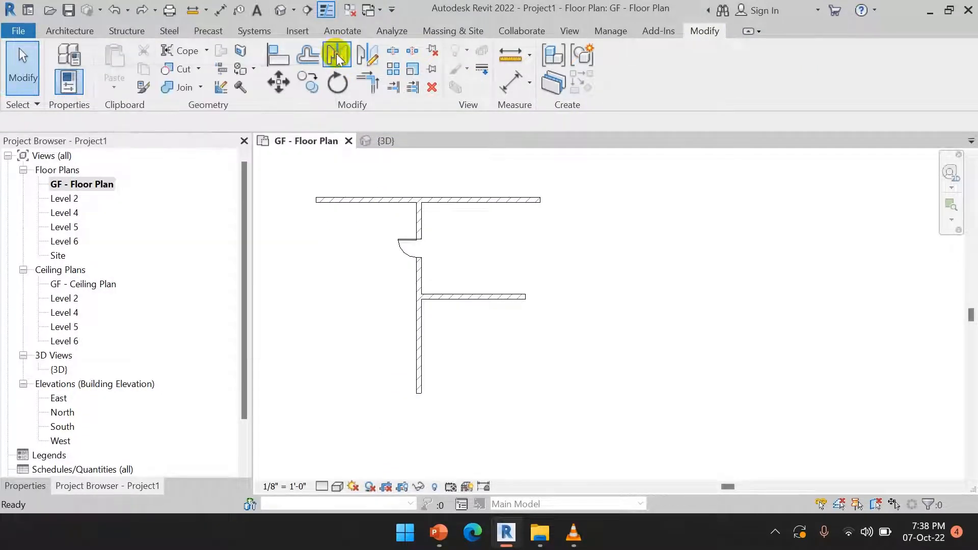
pyautogui.click(403, 253)
pyautogui.rightClick(490, 227)
pyautogui.click(501, 236)
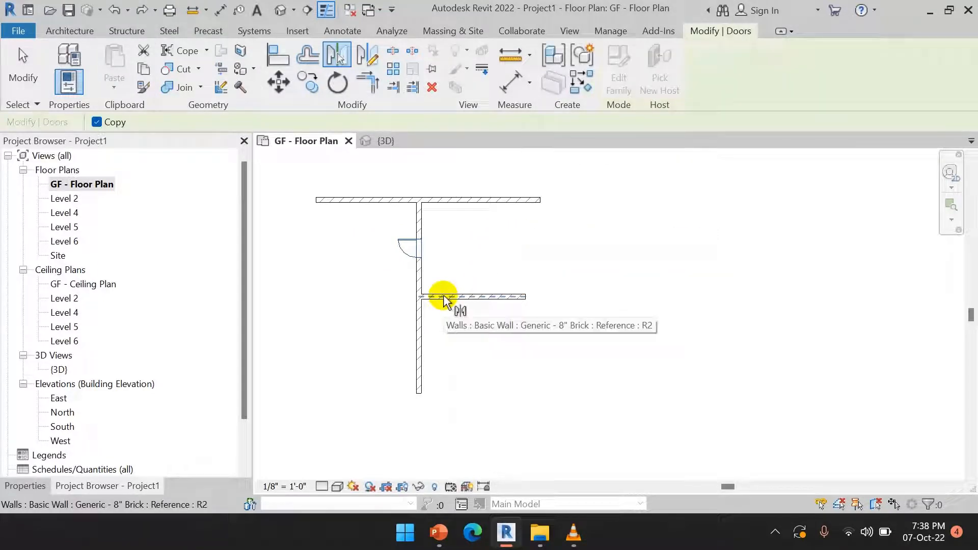
pyautogui.click(442, 297)
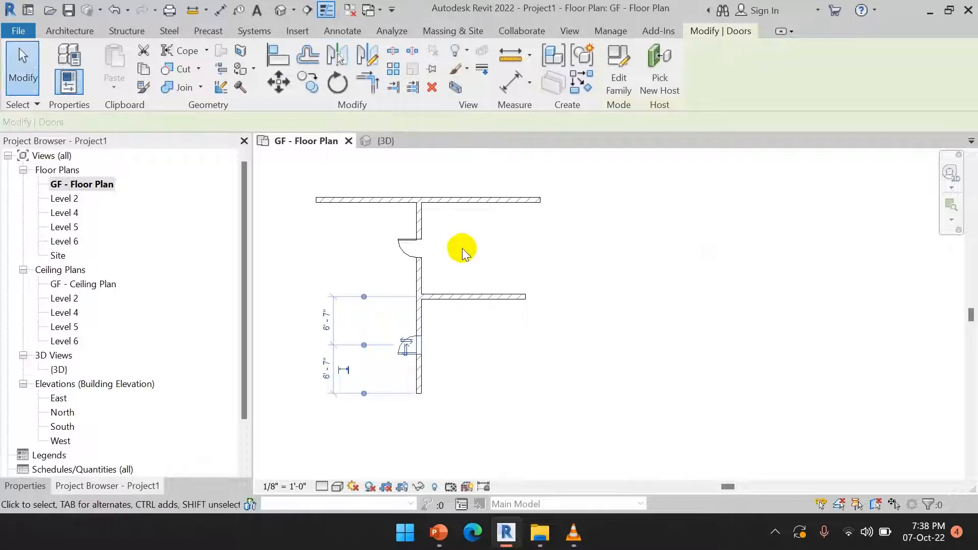
pyautogui.rightClick(479, 251)
pyautogui.click(498, 92)
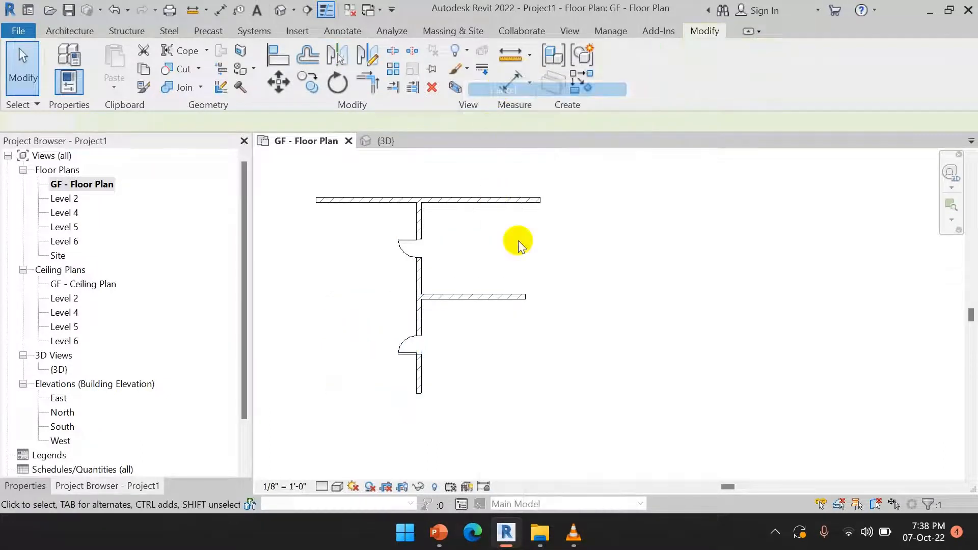
pyautogui.rightClick(597, 255)
pyautogui.click(601, 262)
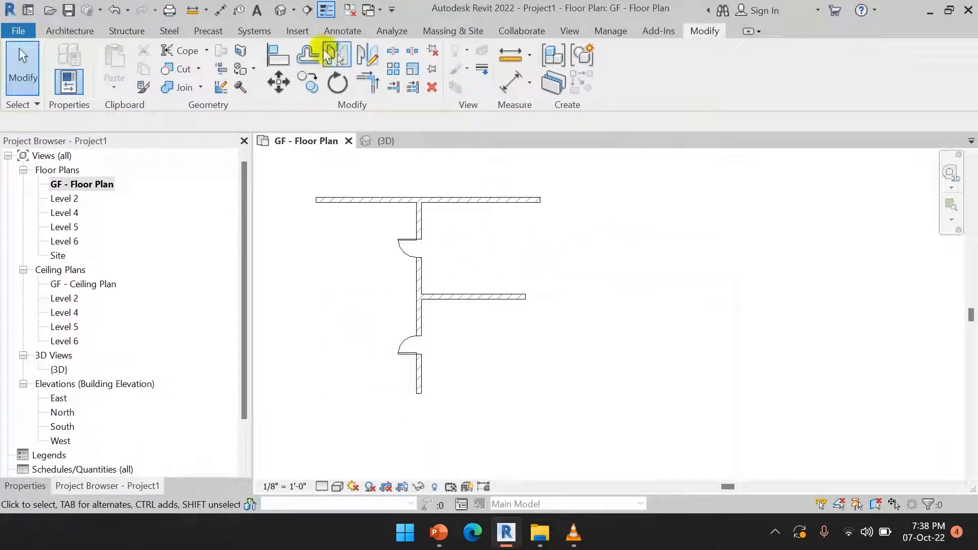
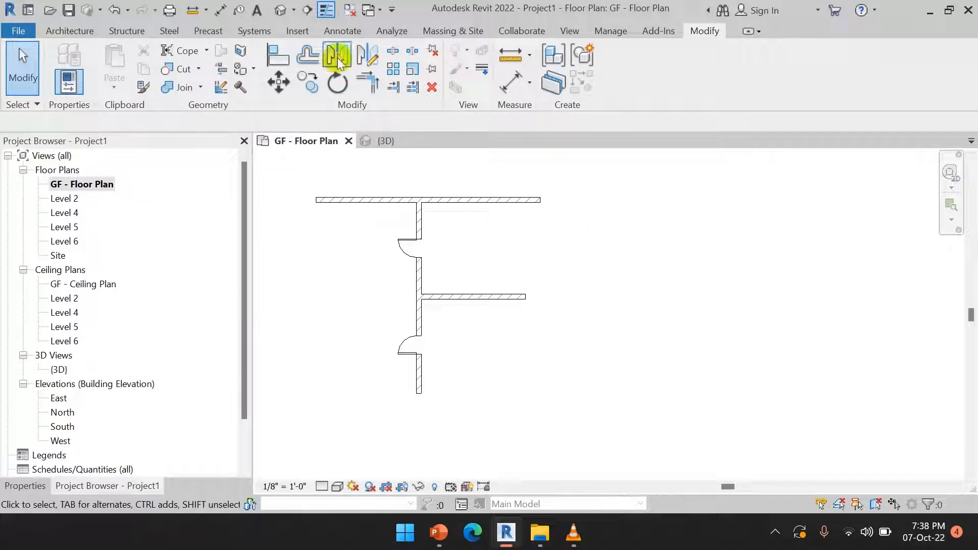
pyautogui.click(337, 57)
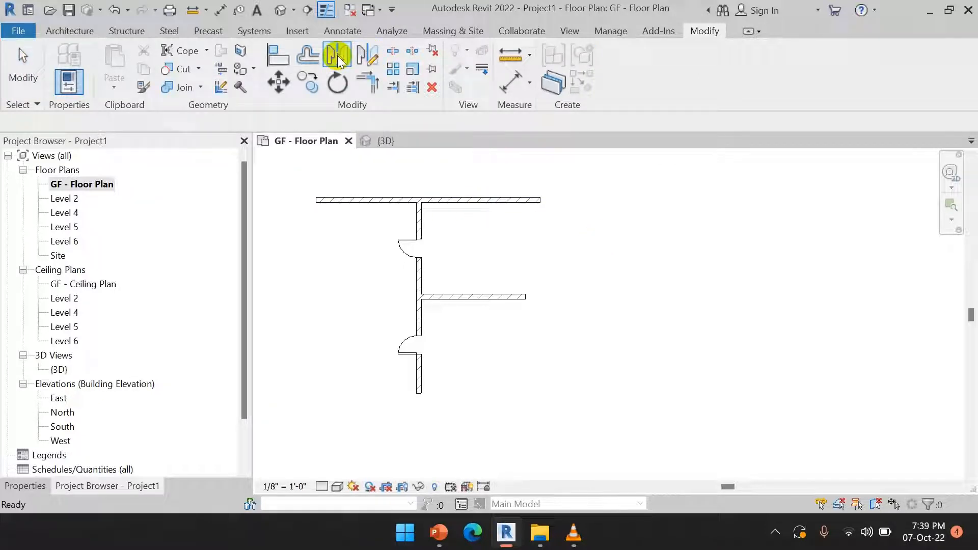
pyautogui.click(407, 242)
pyautogui.rightClick(515, 236)
pyautogui.click(551, 246)
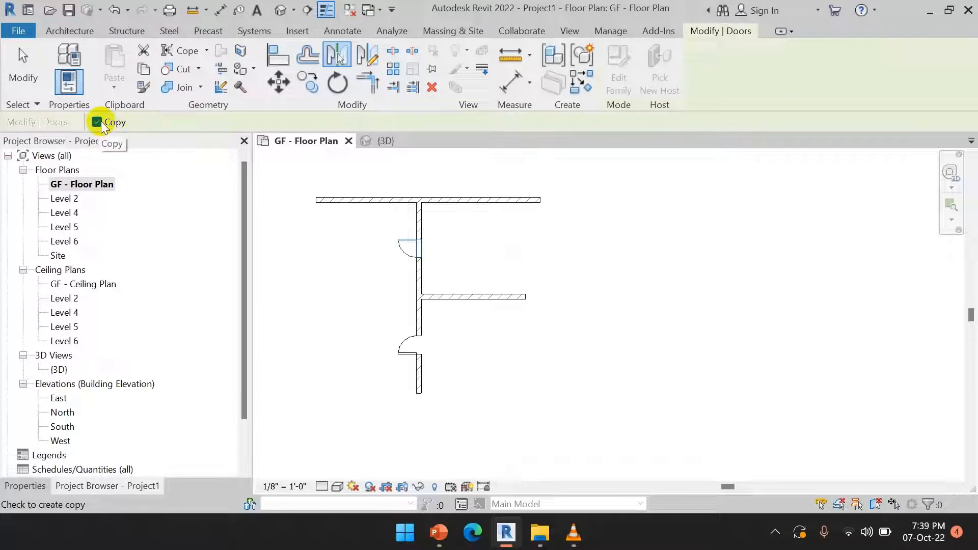
pyautogui.press('Escape')
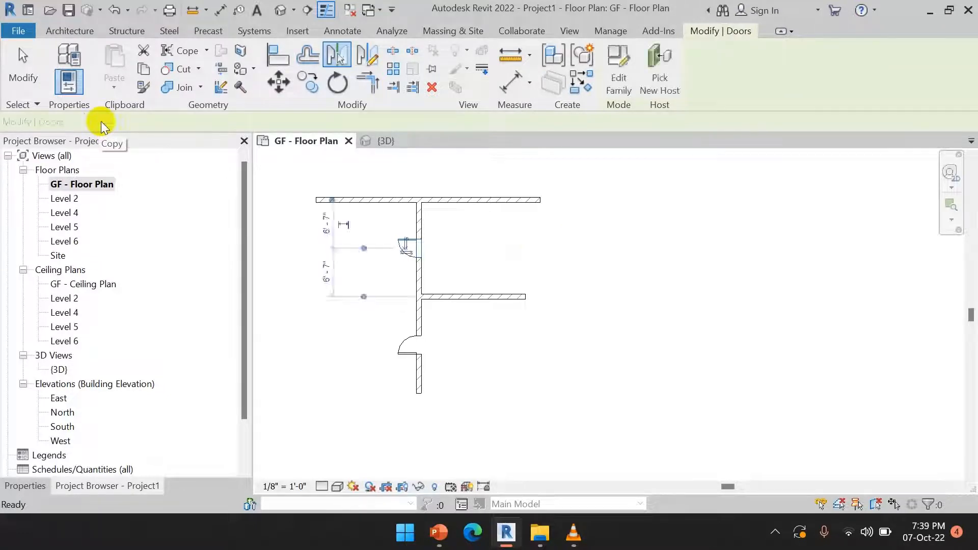
pyautogui.press('Escape')
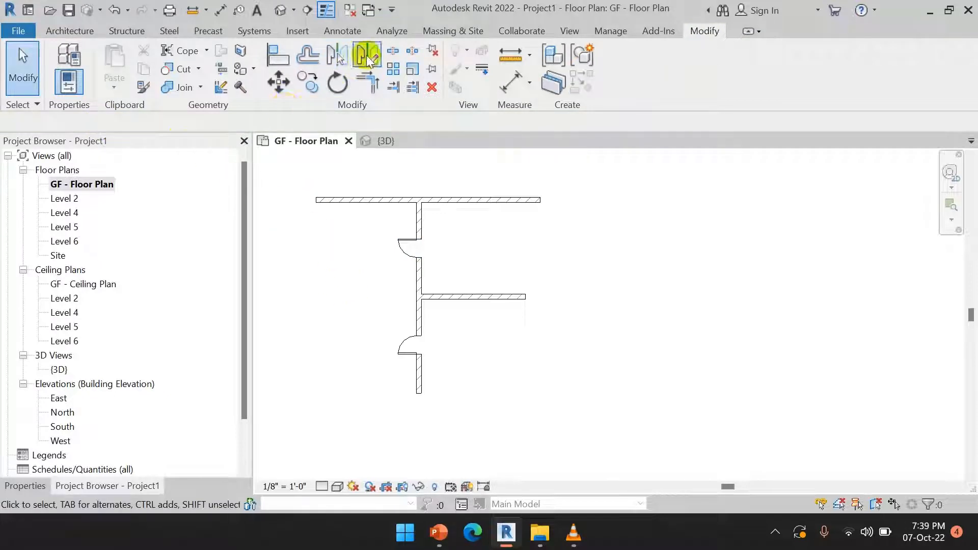
# Start moving the upper door with the Move tool, with Disjoin turned on and Constrain turned off
pyautogui.click(277, 84)
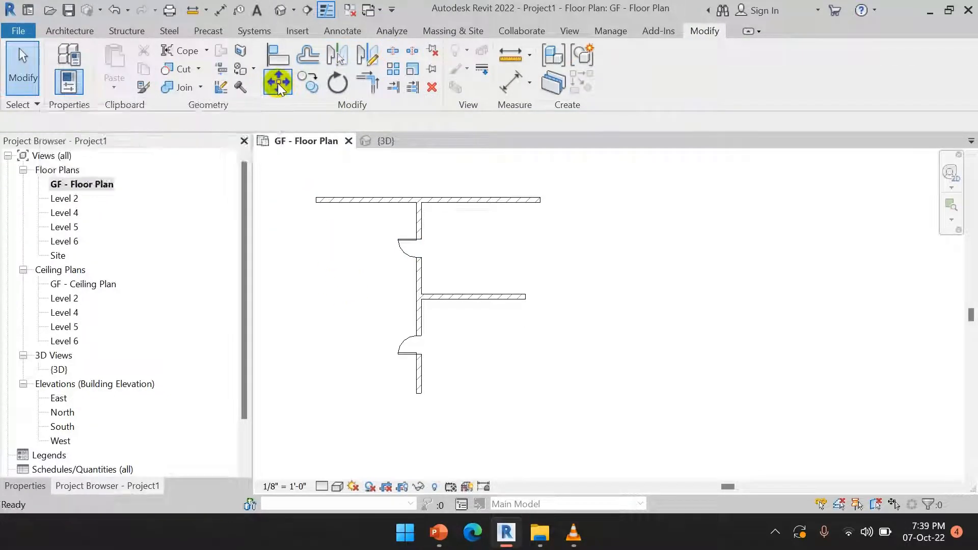
pyautogui.click(406, 254)
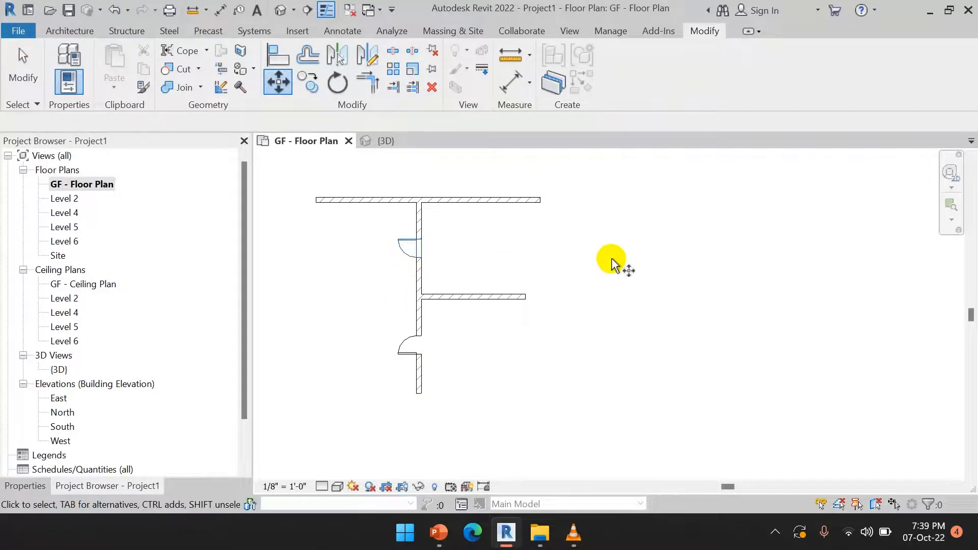
pyautogui.rightClick(604, 245)
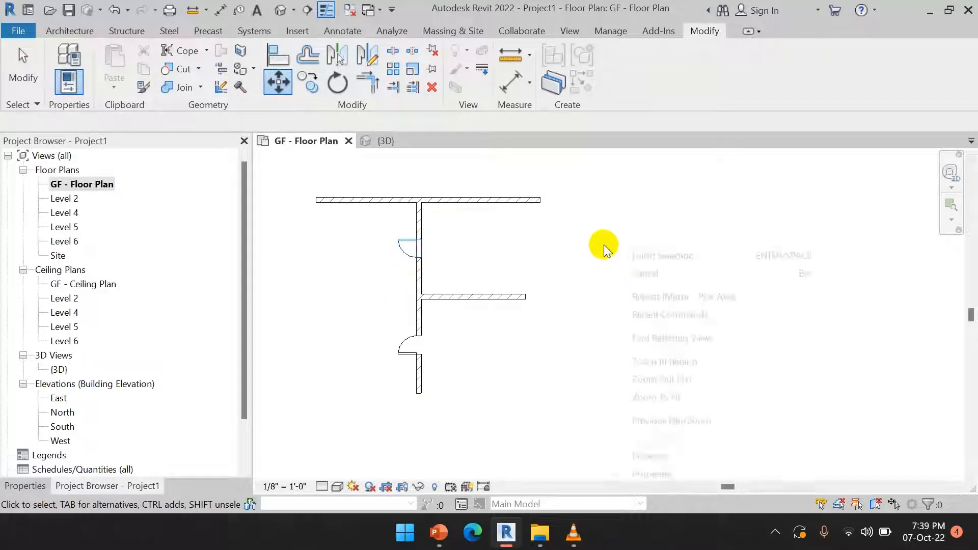
pyautogui.click(644, 256)
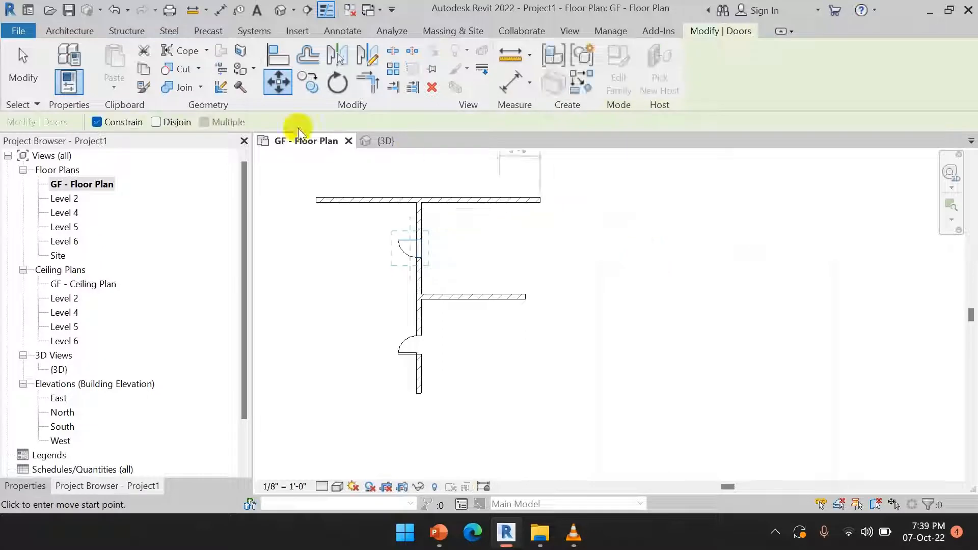
pyautogui.click(156, 122)
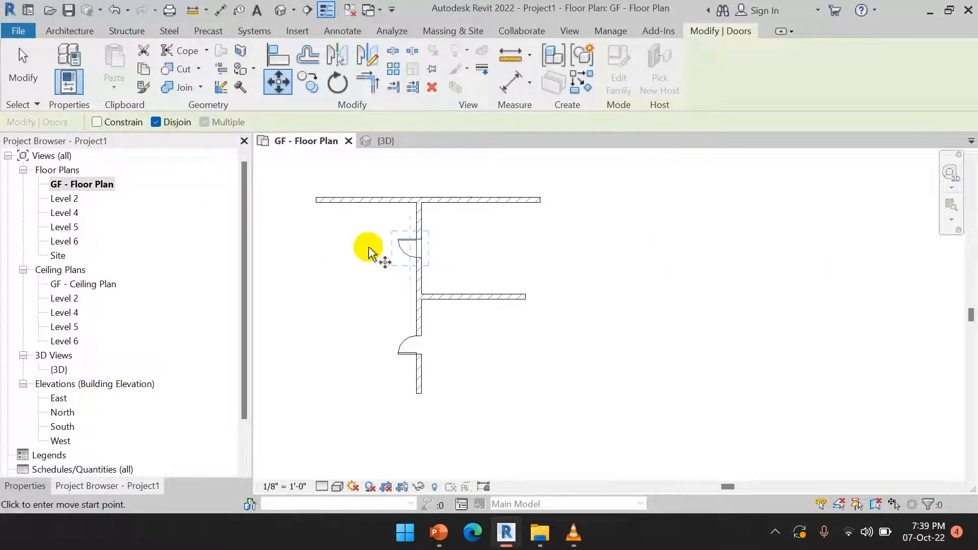
pyautogui.click(406, 249)
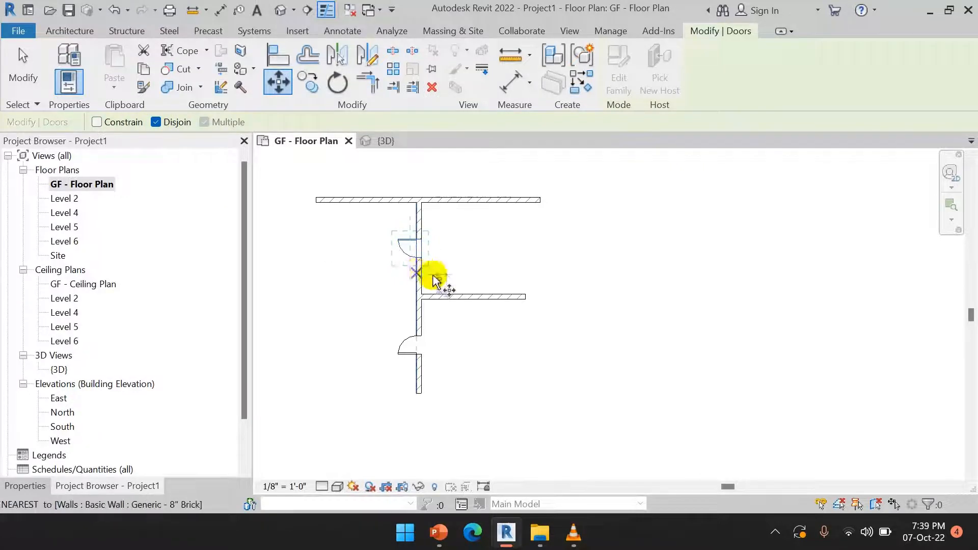
pyautogui.press('Escape')
pyautogui.press('Escape')
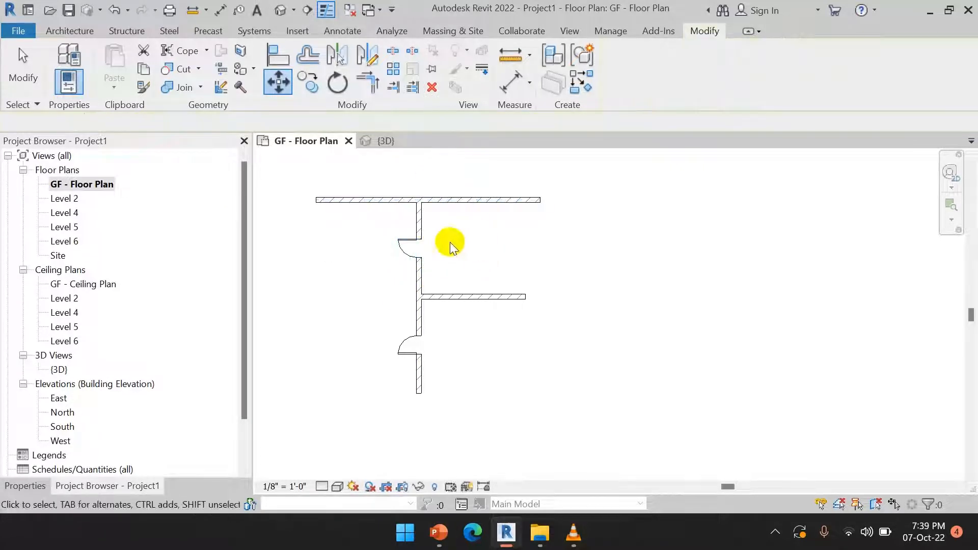
# Try to reposition the middle horizontal wall directly below the lower end of the vertical wall, without using the Move tool
pyautogui.click(489, 296)
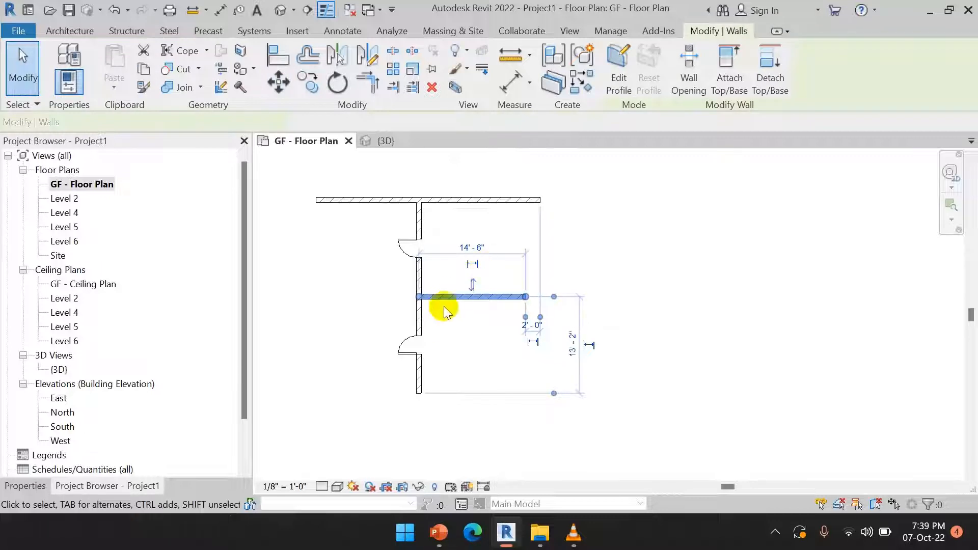
pyautogui.moveTo(443, 297); pyautogui.dragTo(443, 427)
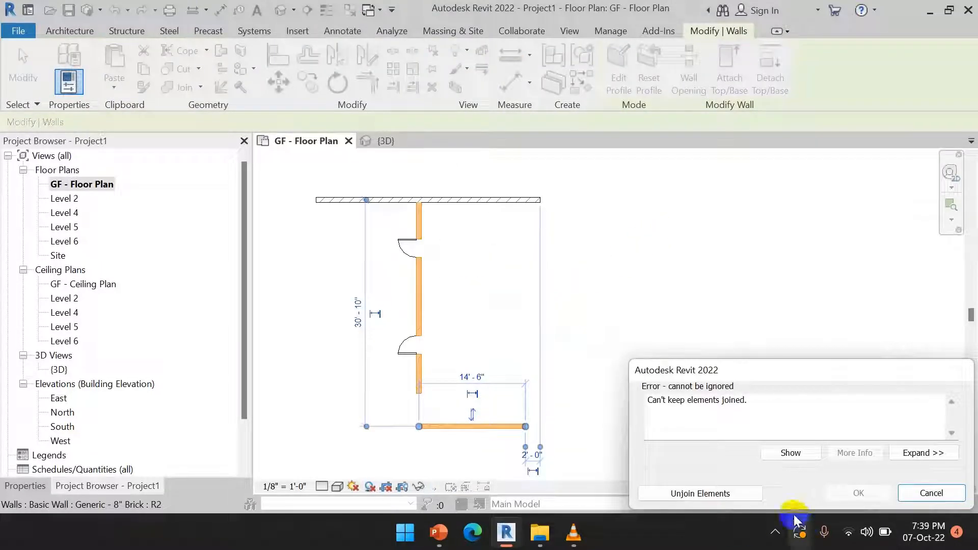
pyautogui.click(931, 493)
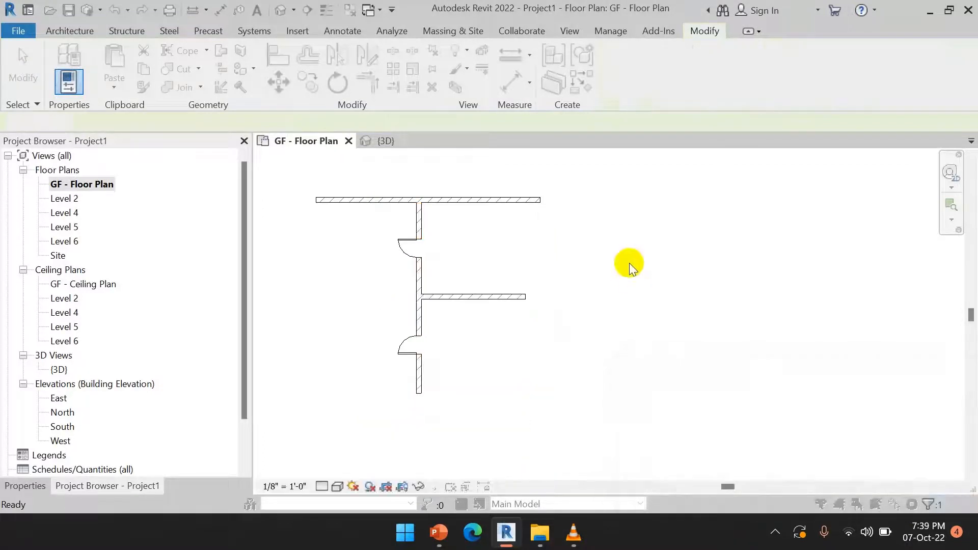
# Move the middle horizontal wall straight down past the vertical wall's lower end with the Move tool, and undo the move
pyautogui.click(445, 295)
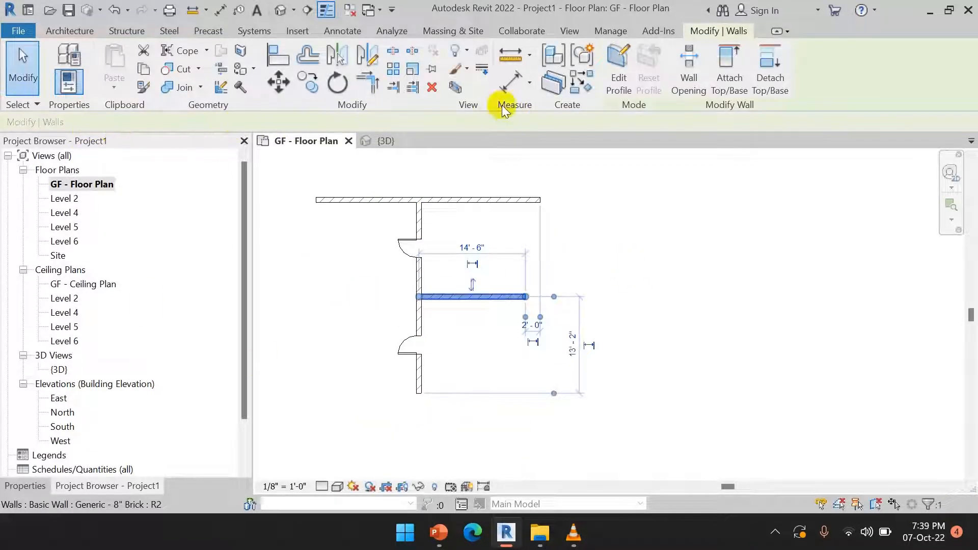
pyautogui.click(278, 82)
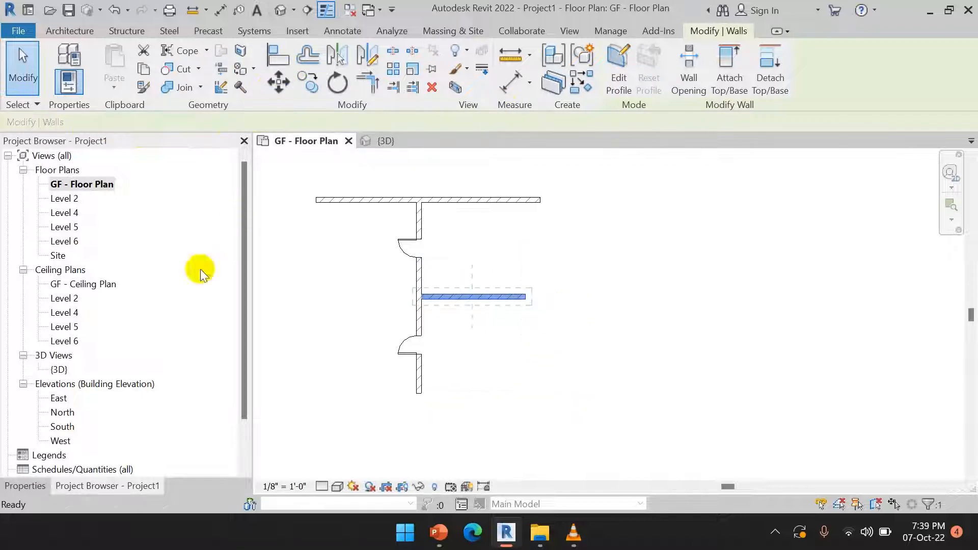
pyautogui.click(466, 300)
pyautogui.click(468, 432)
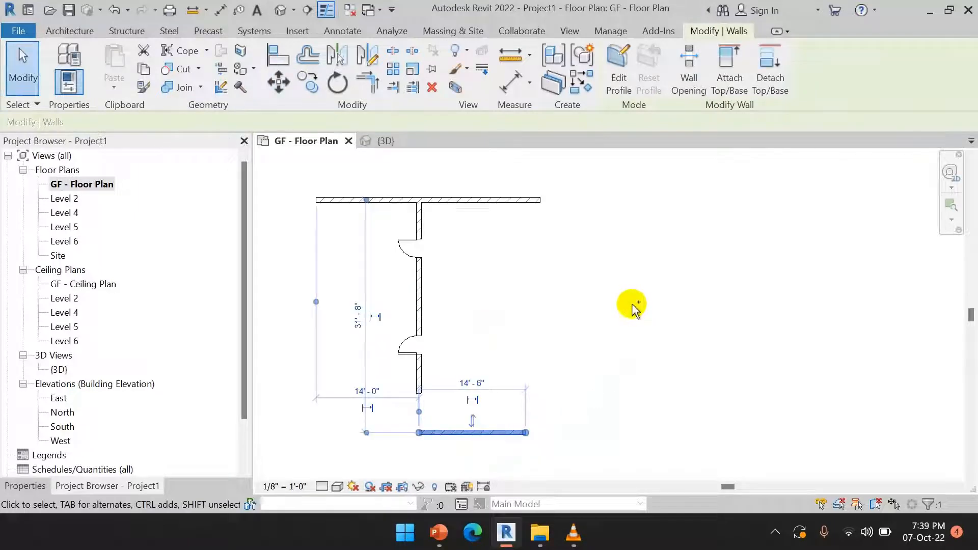
pyautogui.hotkey('ctrl', 'z')
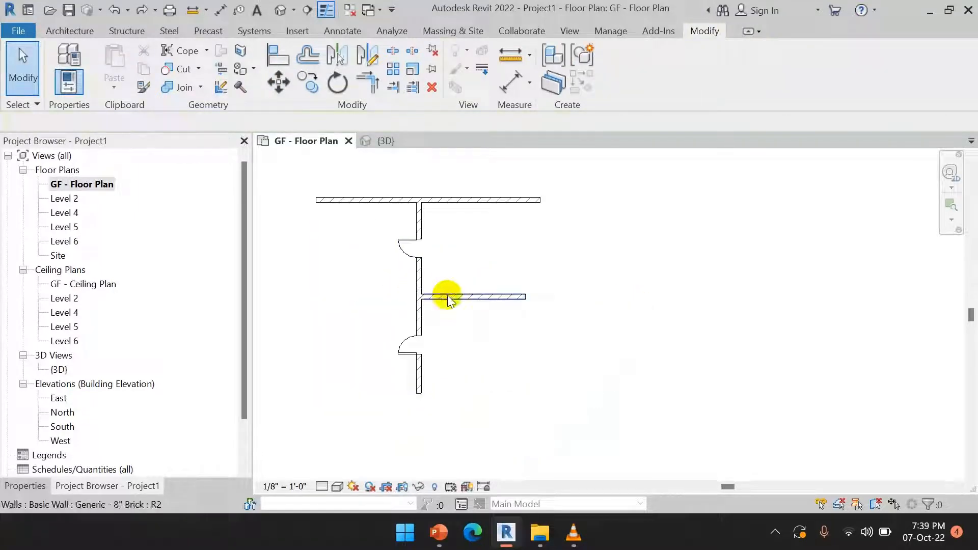
# Try to move the middle horizontal wall with Constrain enabled and Disjoin disabled
pyautogui.click(448, 300)
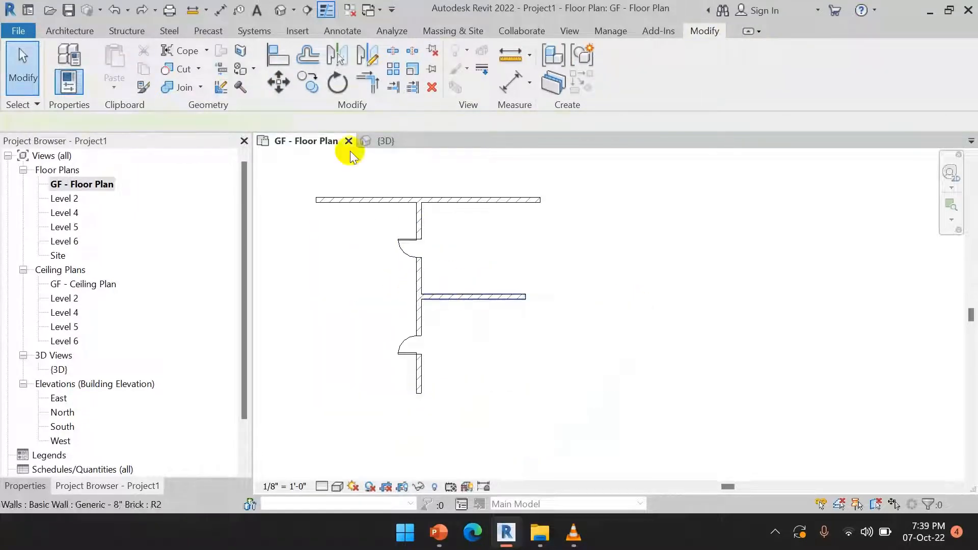
pyautogui.click(280, 83)
pyautogui.click(150, 124)
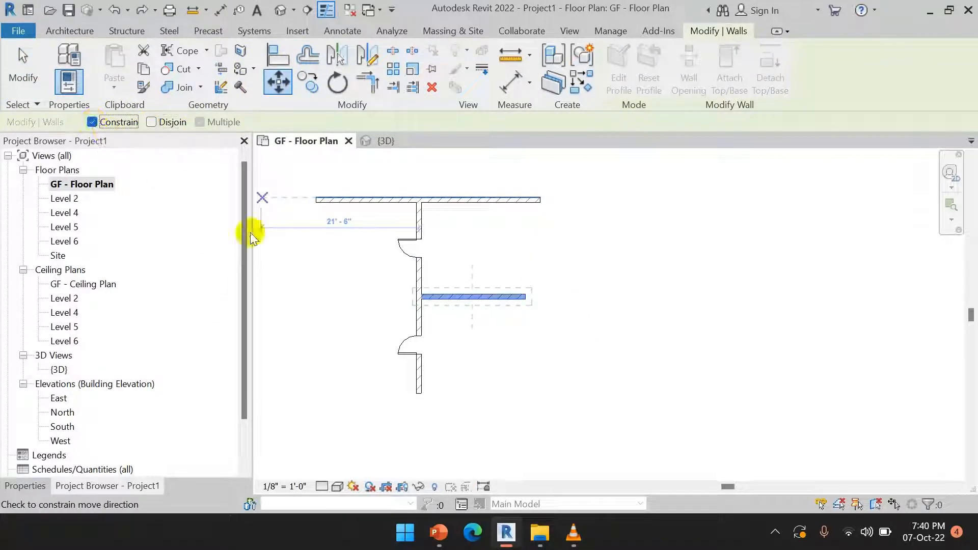
pyautogui.click(472, 297)
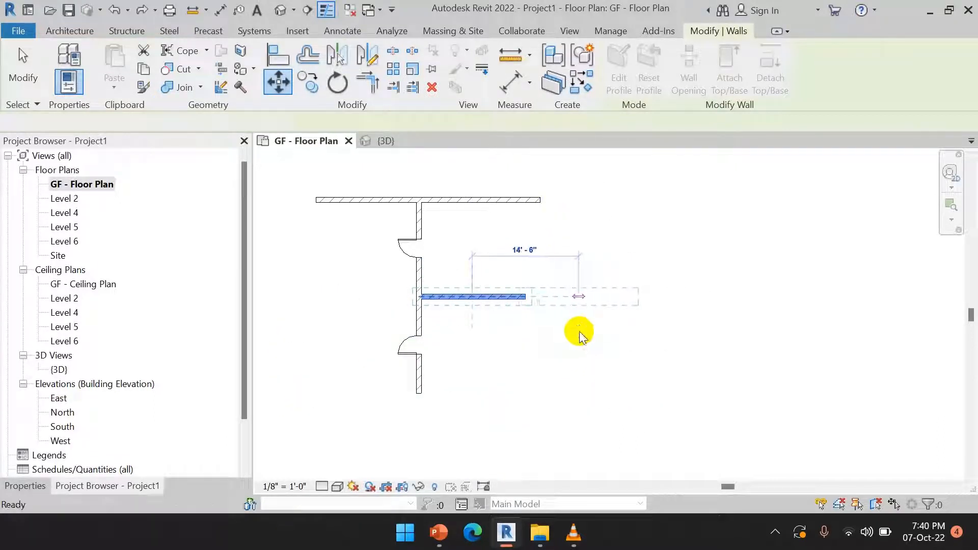
pyautogui.press('Escape')
pyautogui.press('Escape')
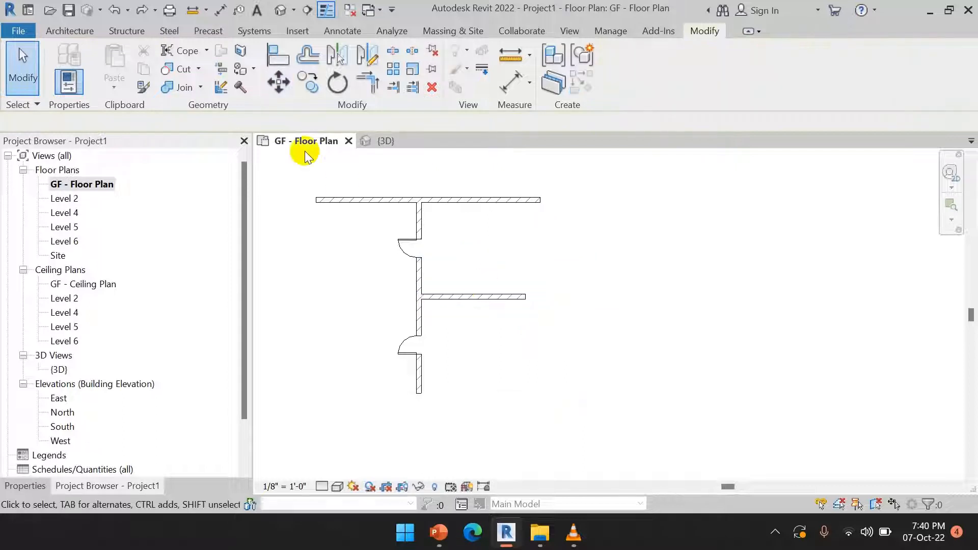
# Copy the upper door down the vertical wall to just above the lower door, with Constrain and Multiple enabled
pyautogui.click(306, 88)
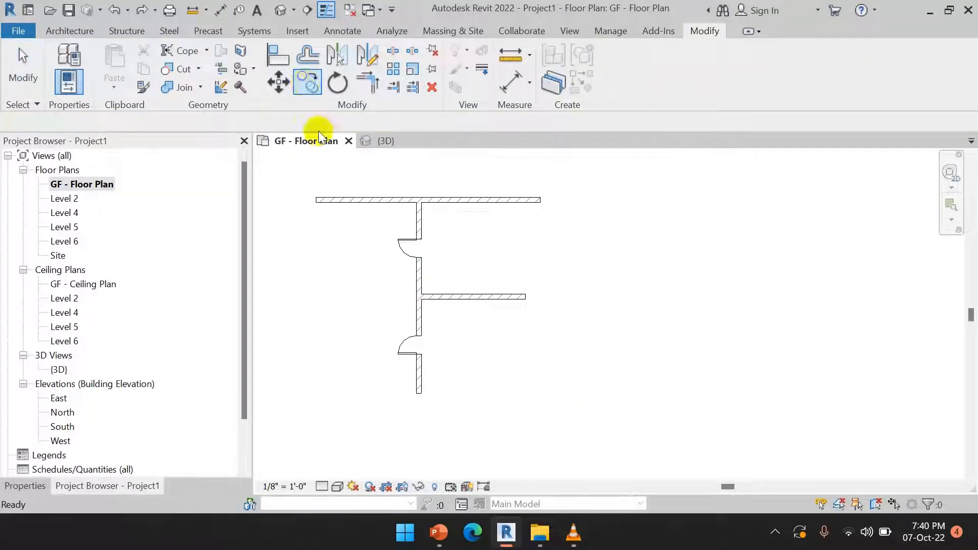
pyautogui.click(414, 245)
pyautogui.rightClick(465, 245)
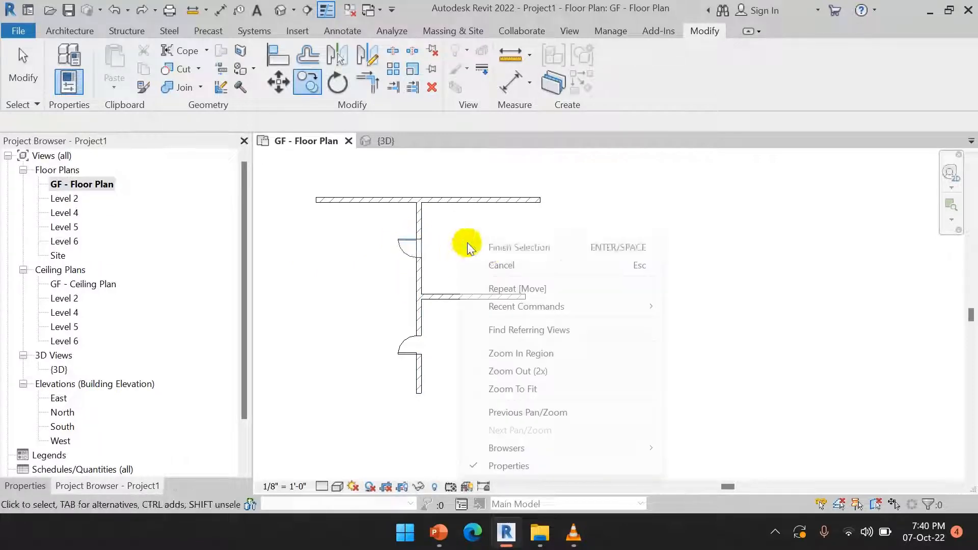
pyautogui.click(498, 247)
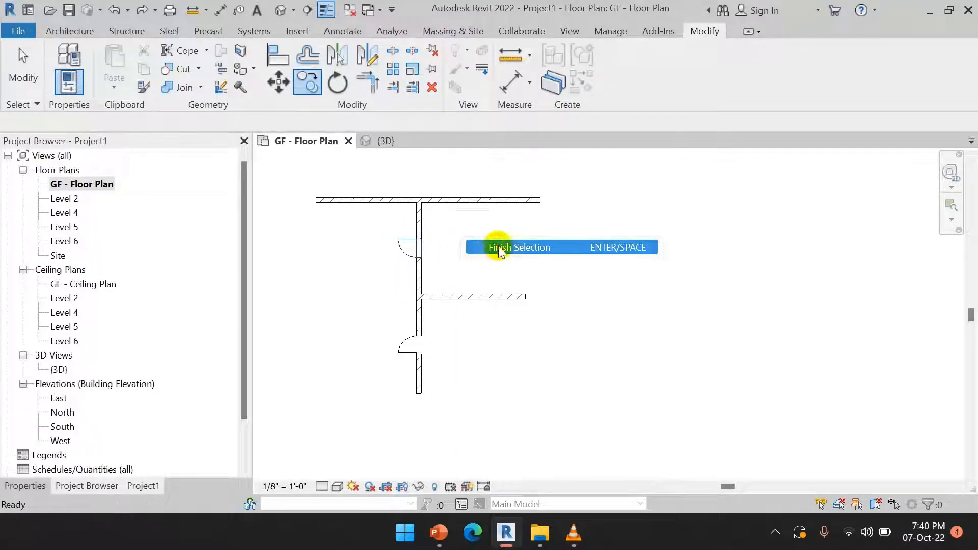
pyautogui.click(421, 254)
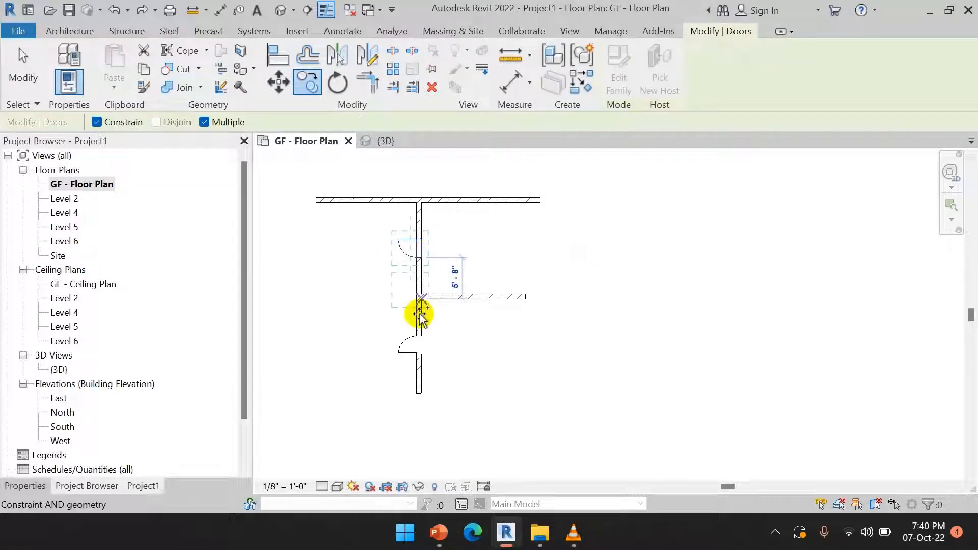
pyautogui.click(421, 326)
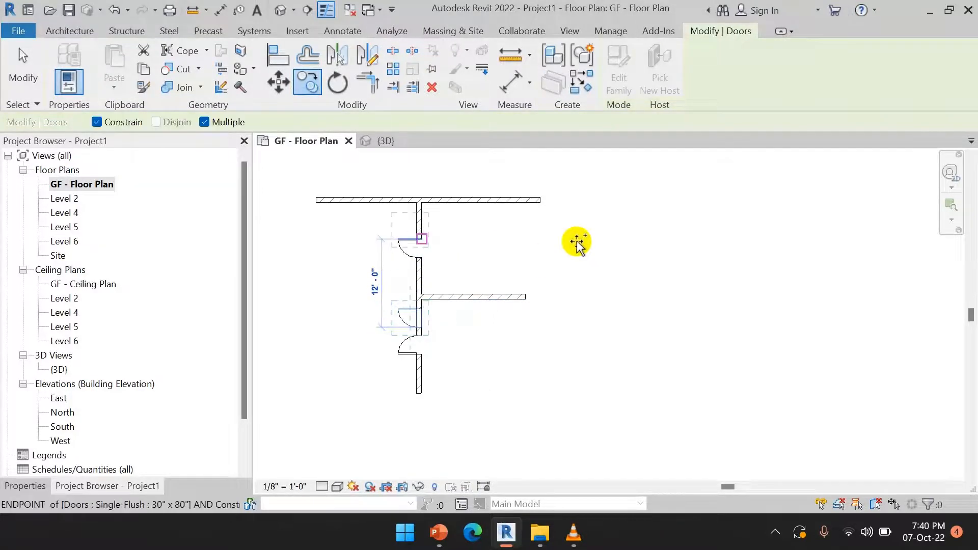
pyautogui.press('Escape')
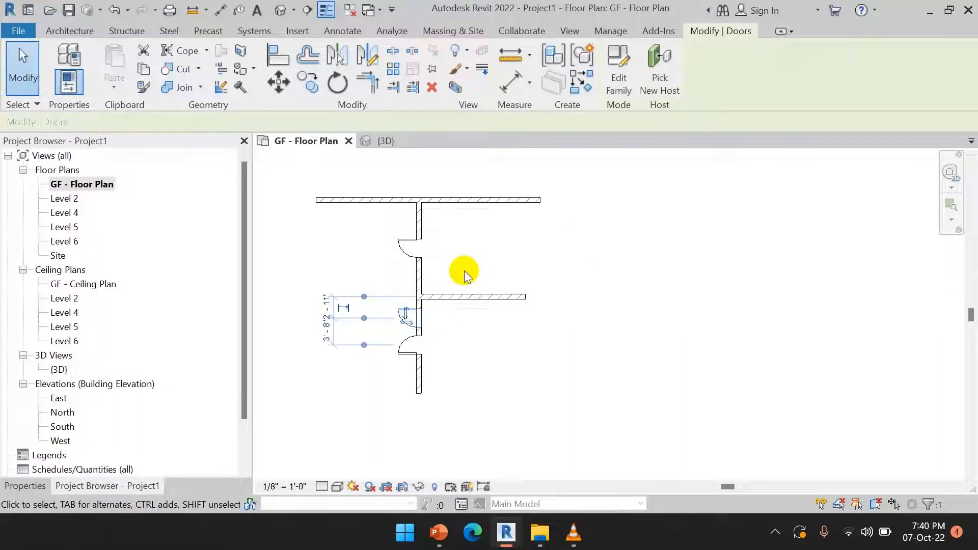
# Make two copies of the upper door, one just above the middle horizontal wall and one directly below the top wall
pyautogui.click(406, 244)
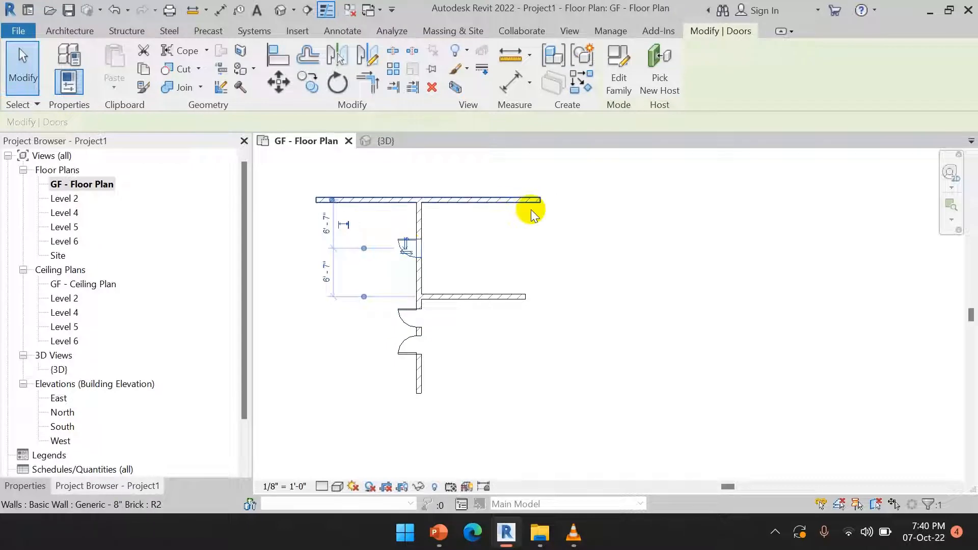
pyautogui.click(308, 83)
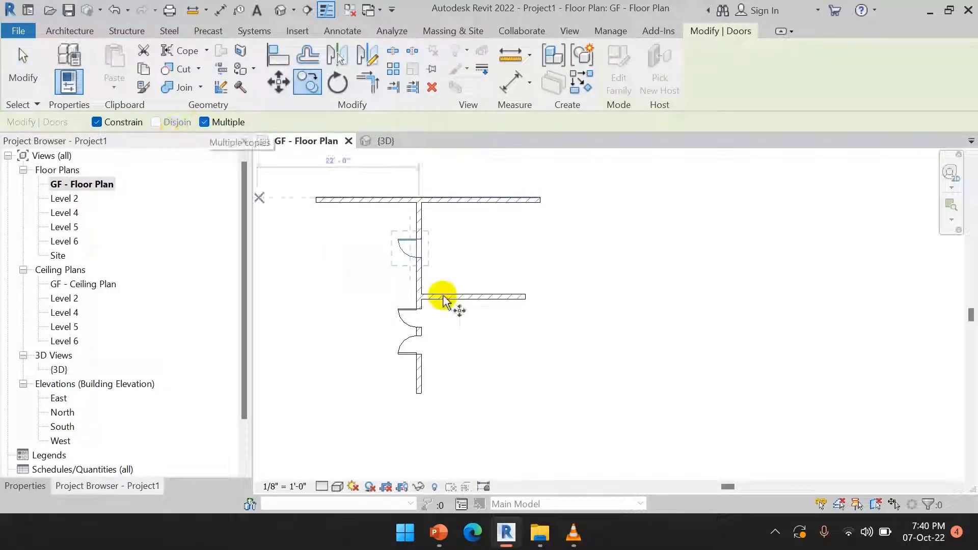
pyautogui.click(416, 238)
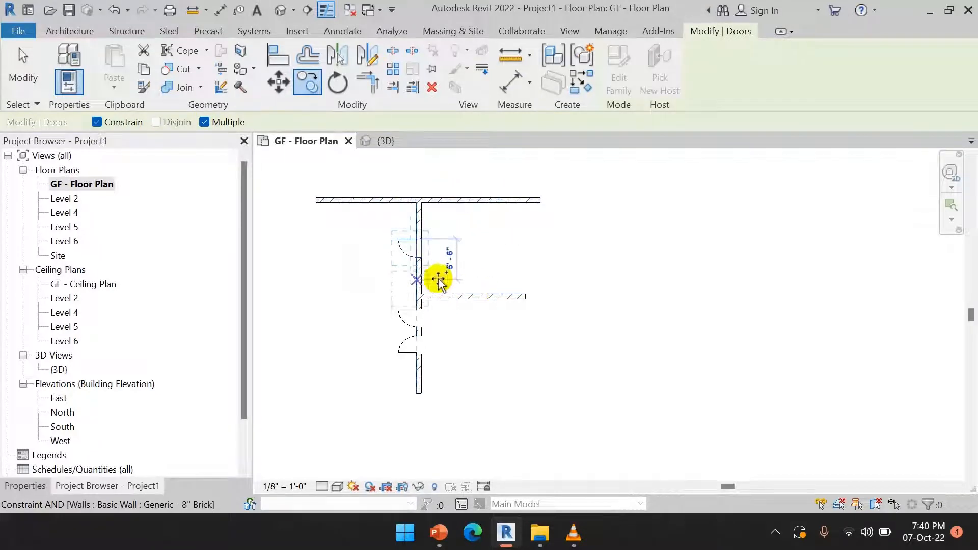
pyautogui.click(436, 277)
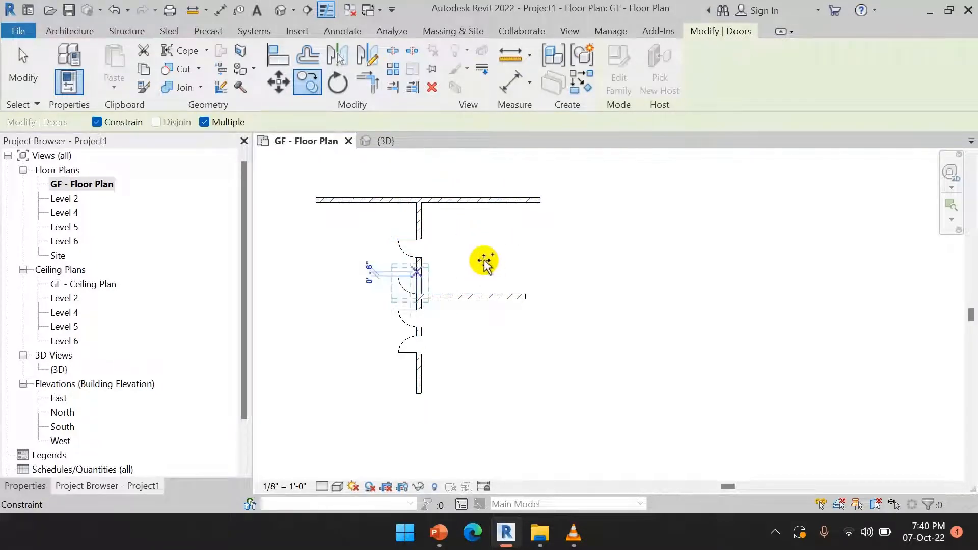
pyautogui.click(514, 204)
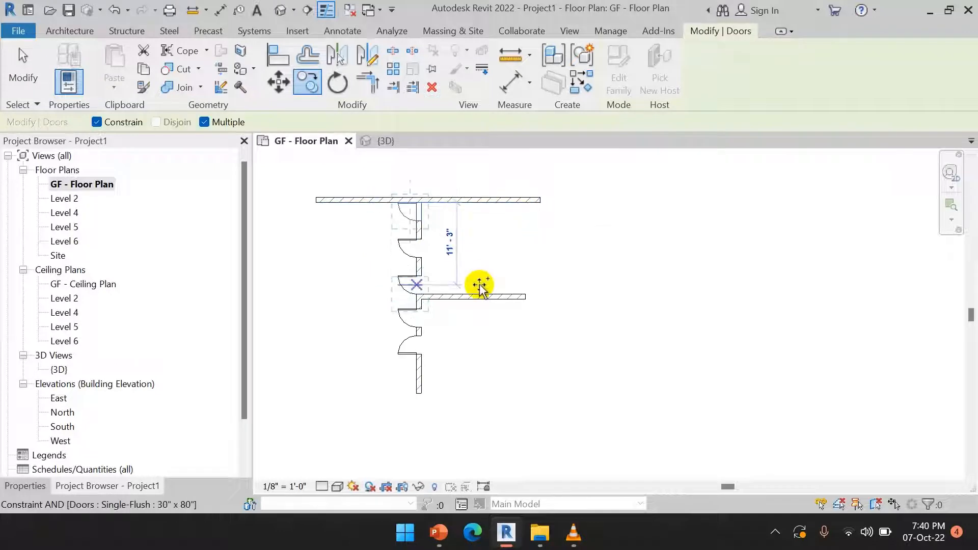
pyautogui.rightClick(511, 240)
pyautogui.click(514, 242)
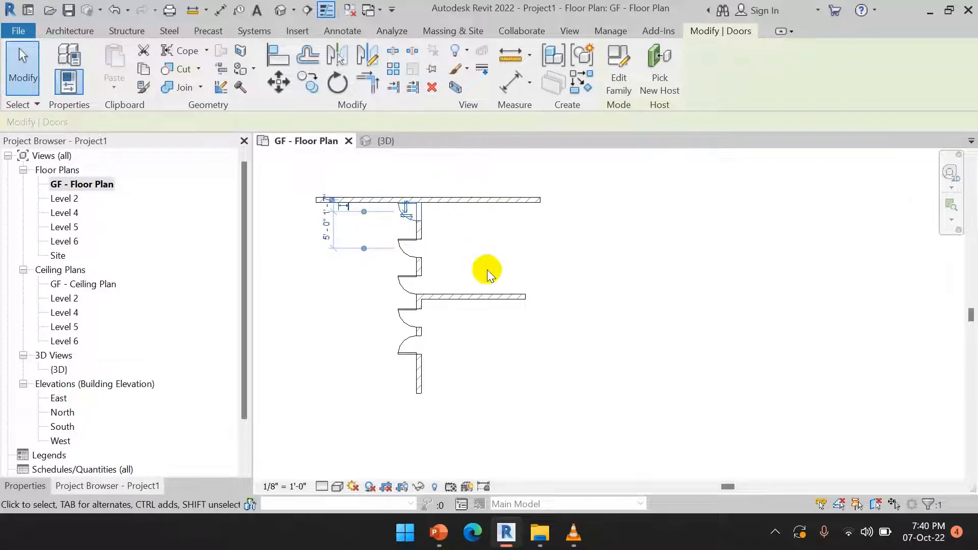
# Undo the three door copies on the vertical wall
pyautogui.hotkey('ctrl', 'z')
pyautogui.hotkey('ctrl', 'z')
pyautogui.hotkey('ctrl', 'z')
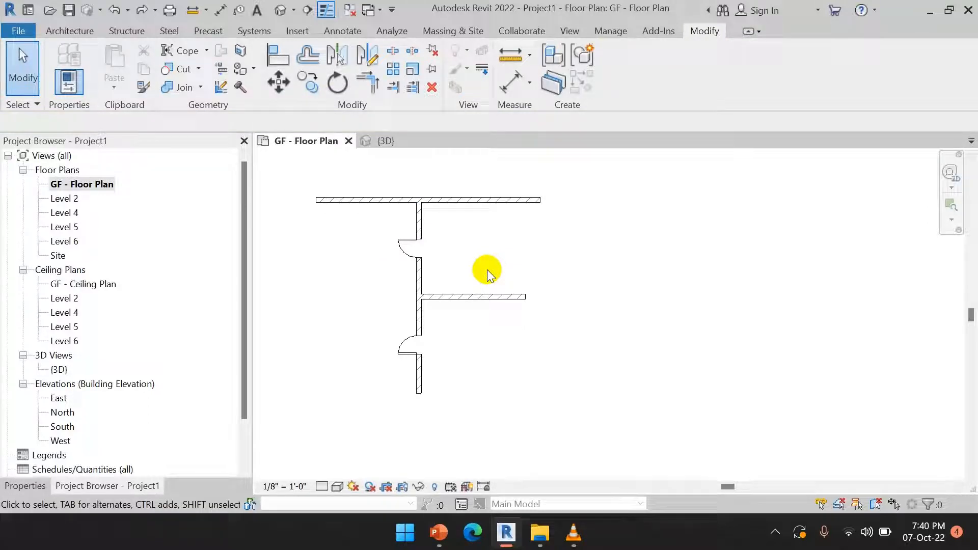
# Use Create Similar on the upper door to place a matching door in the top wall, to the right of the vertical wall
pyautogui.click(411, 244)
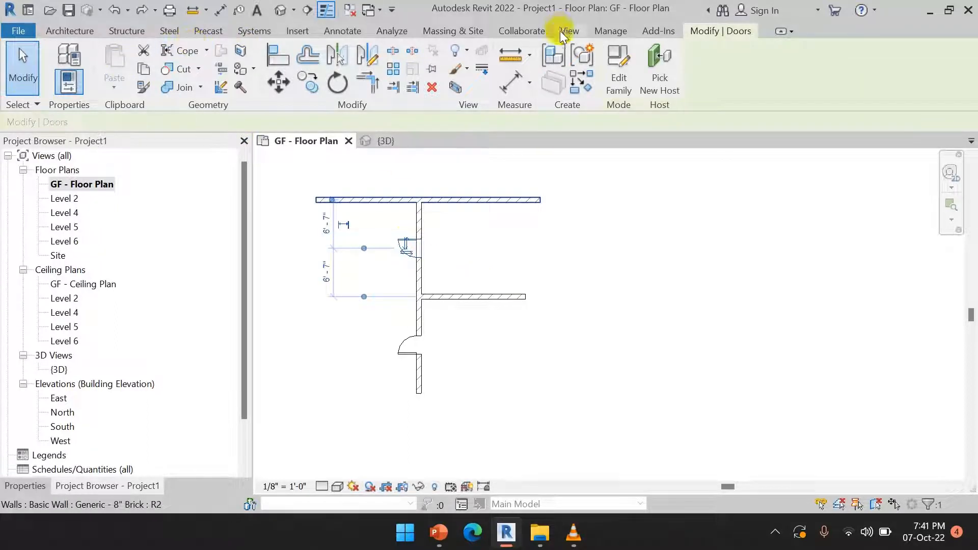
pyautogui.click(580, 81)
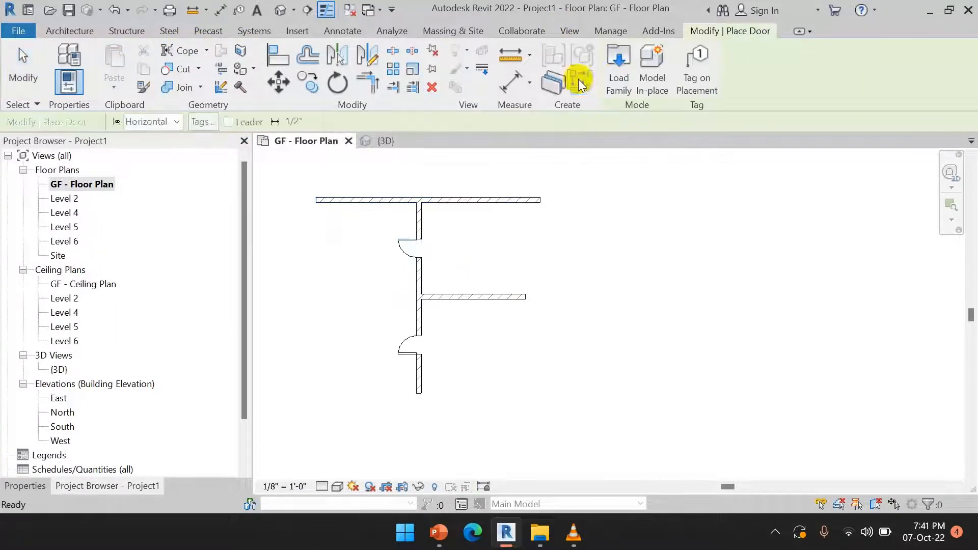
pyautogui.click(468, 195)
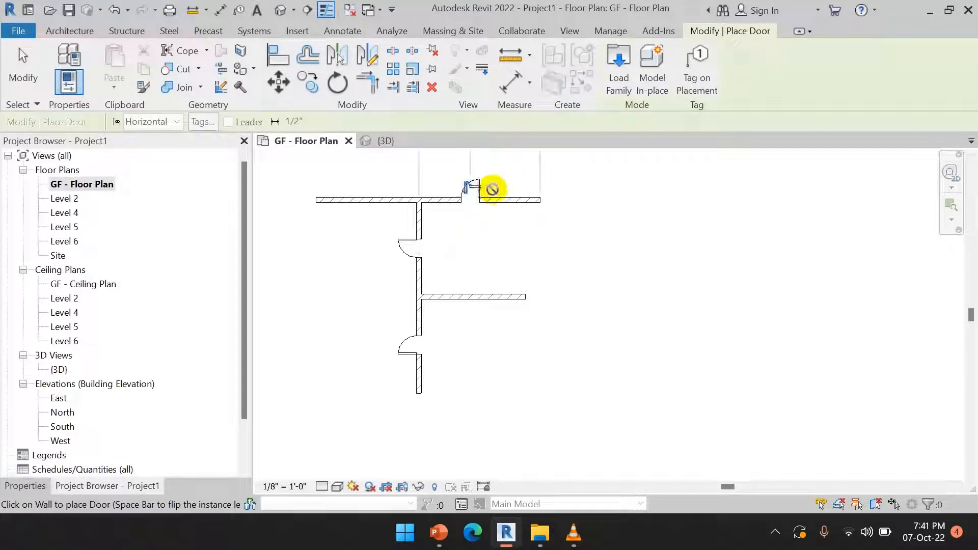
pyautogui.rightClick(609, 184)
pyautogui.click(632, 190)
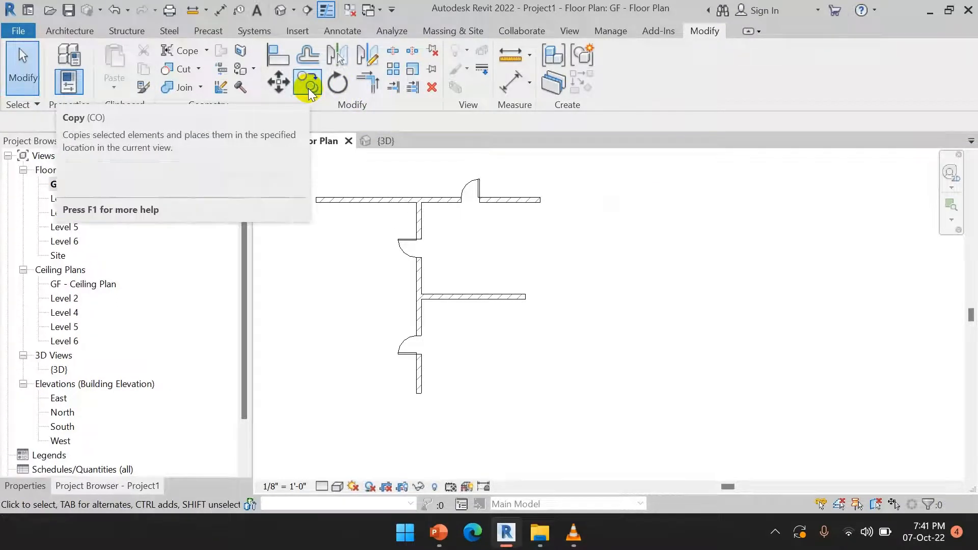
pyautogui.click(412, 240)
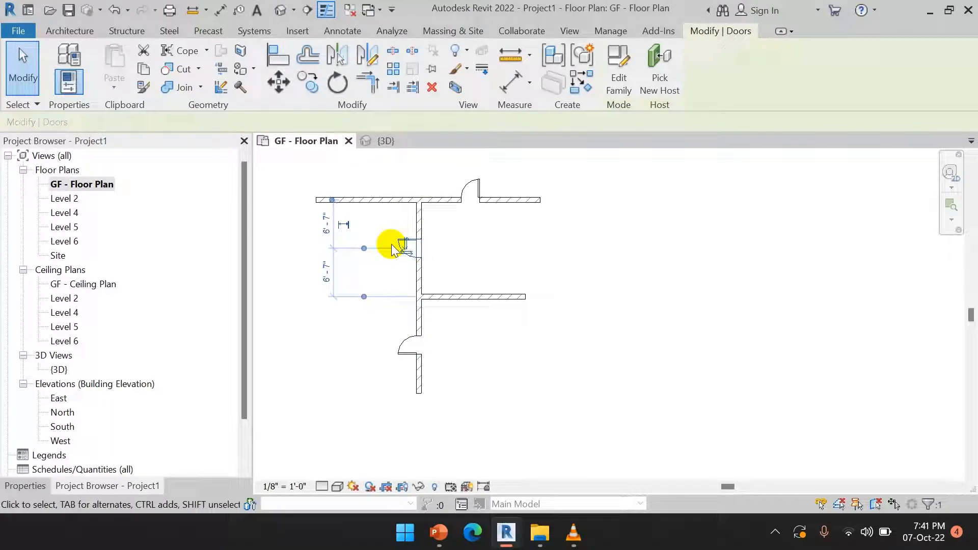
pyautogui.click(410, 245)
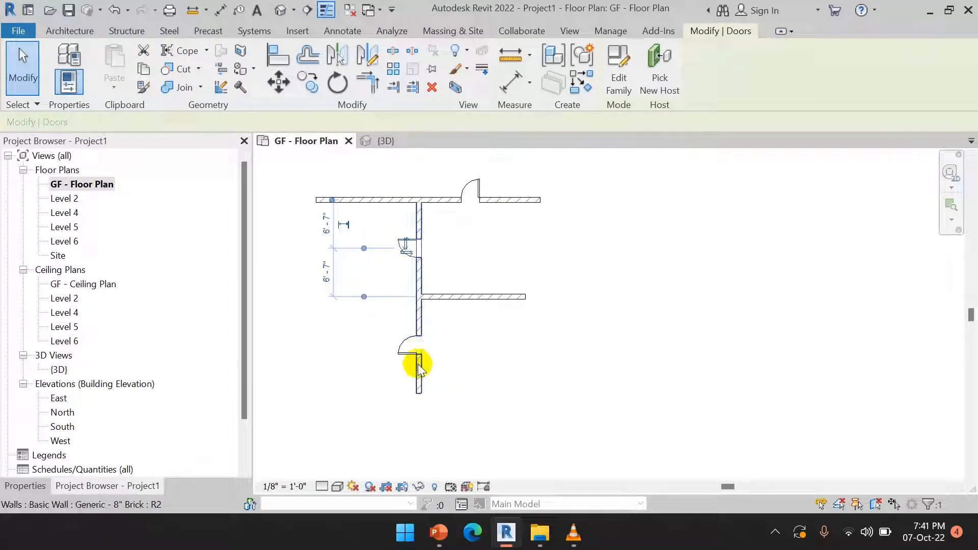
pyautogui.click(513, 246)
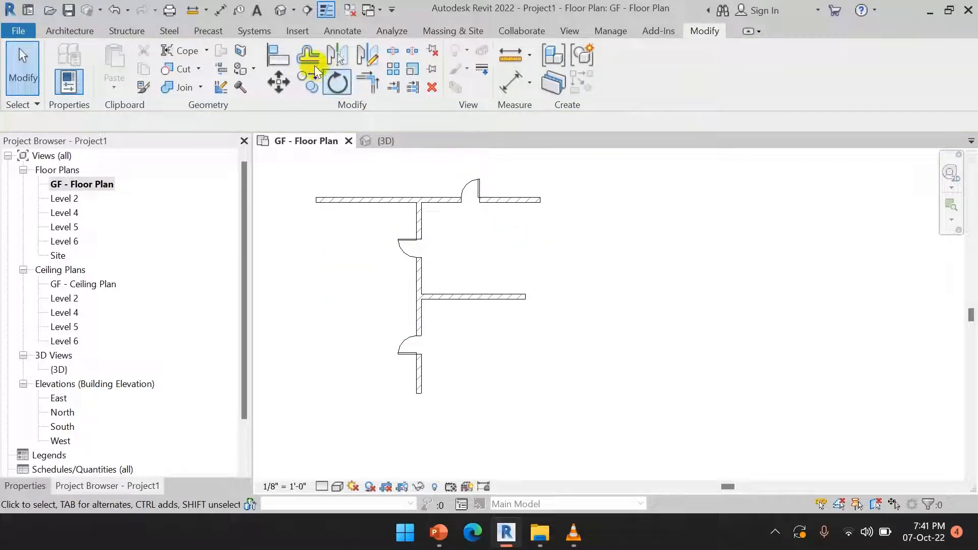
# Rotate the middle horizontal wall 15° clockwise about its left end, where it meets the vertical wall
pyautogui.click(338, 84)
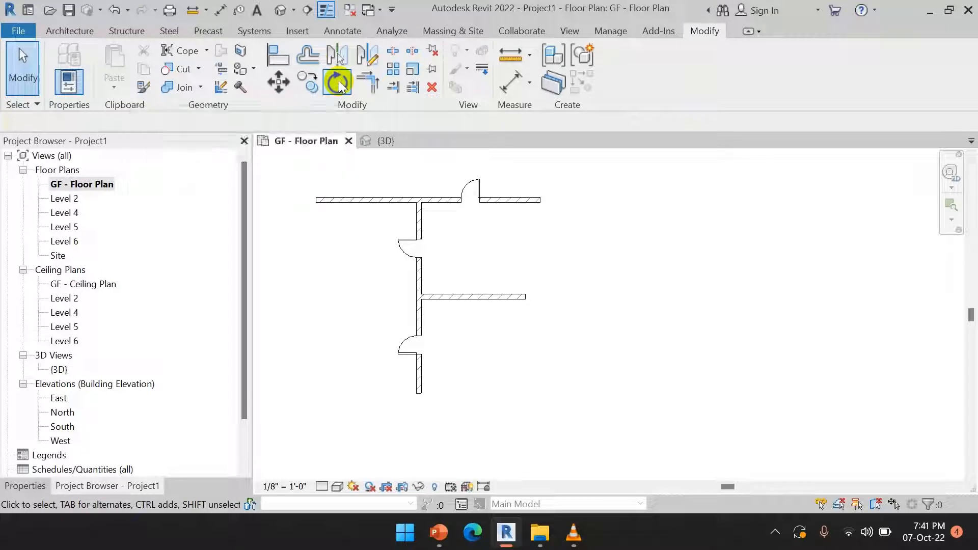
pyautogui.click(482, 298)
pyautogui.rightClick(589, 244)
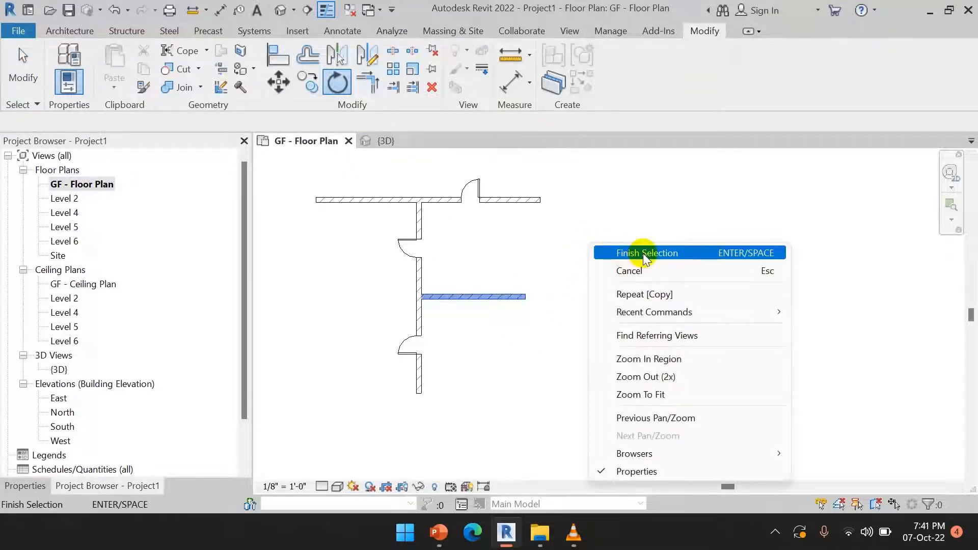
pyautogui.click(642, 252)
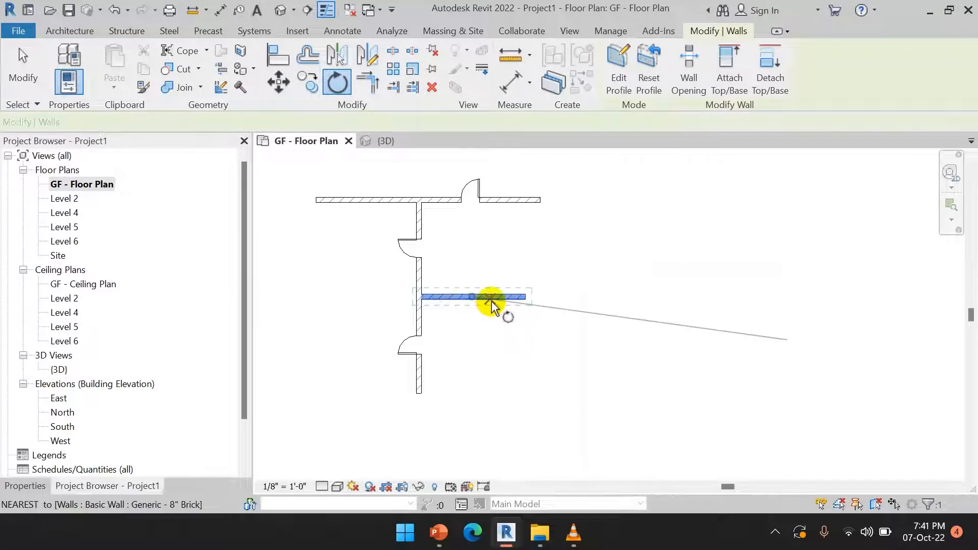
pyautogui.moveTo(472, 300); pyautogui.dragTo(420, 301)
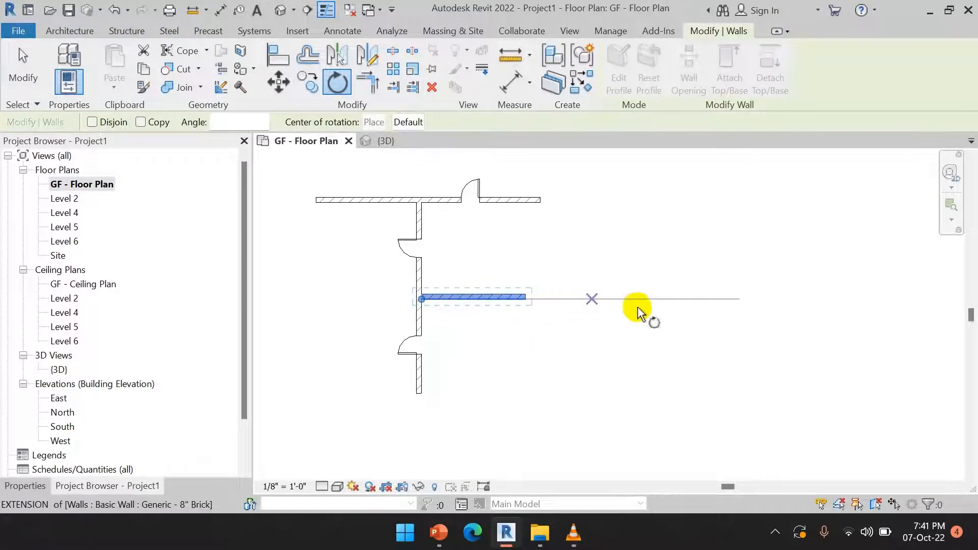
pyautogui.click(644, 299)
pyautogui.click(628, 354)
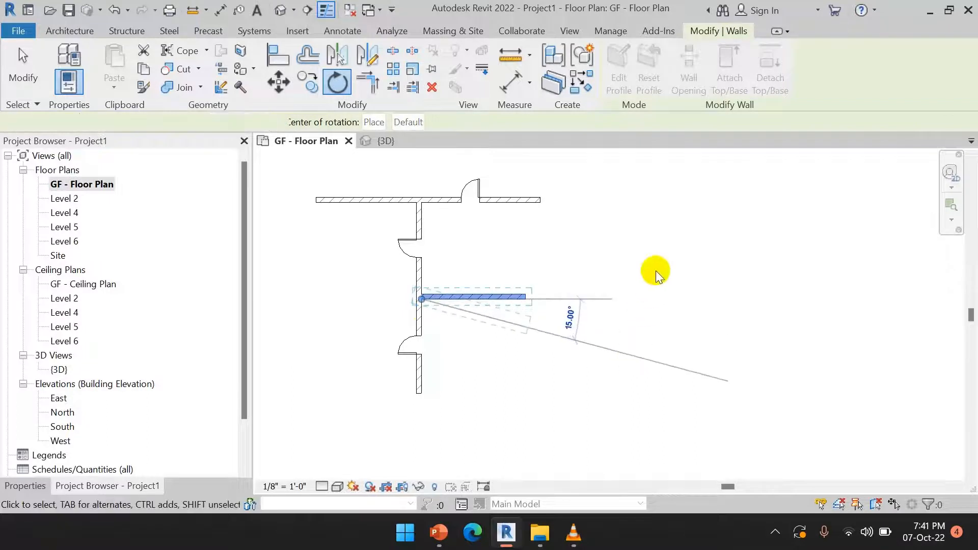
# Rotate the tilted wall 71° counterclockwise about its midpoint with Disjoin enabled, and clear the selection
pyautogui.click(336, 82)
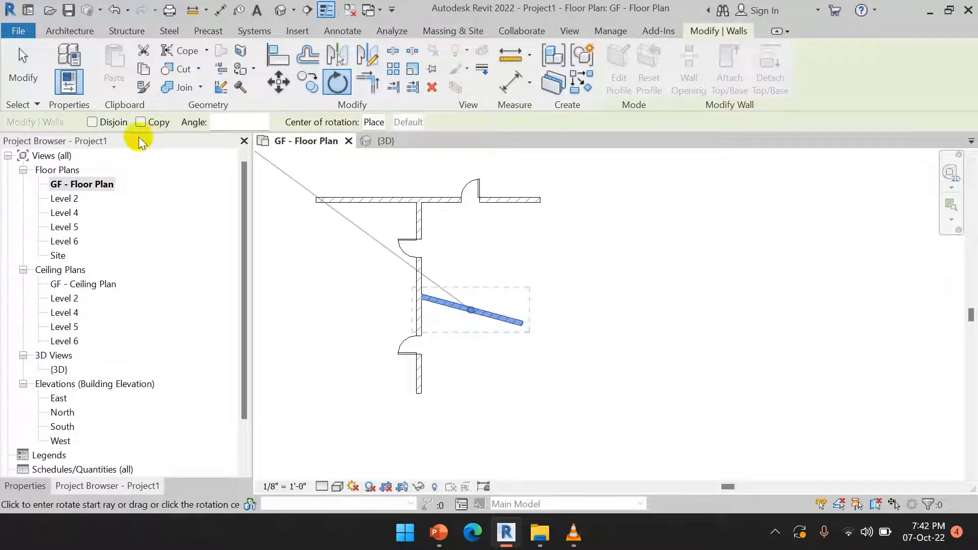
pyautogui.click(92, 122)
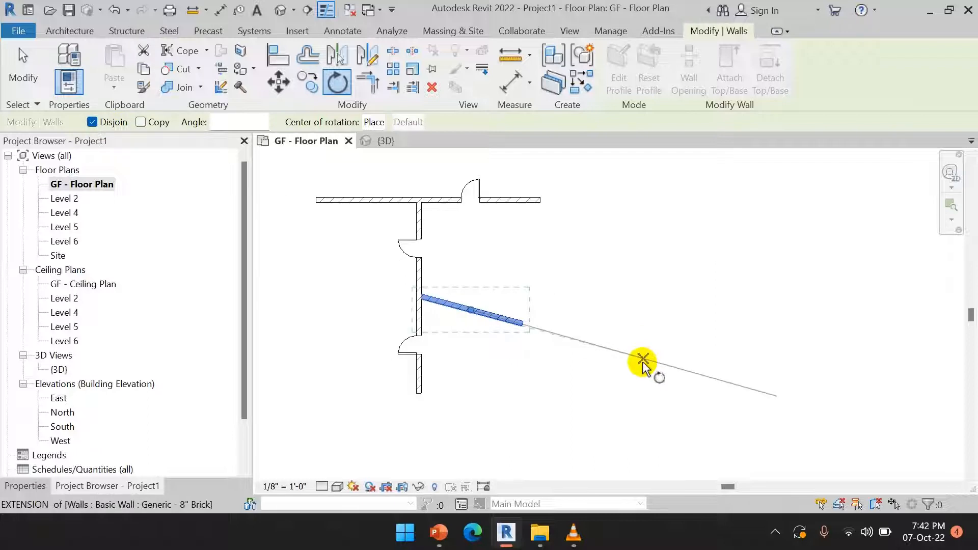
pyautogui.click(642, 365)
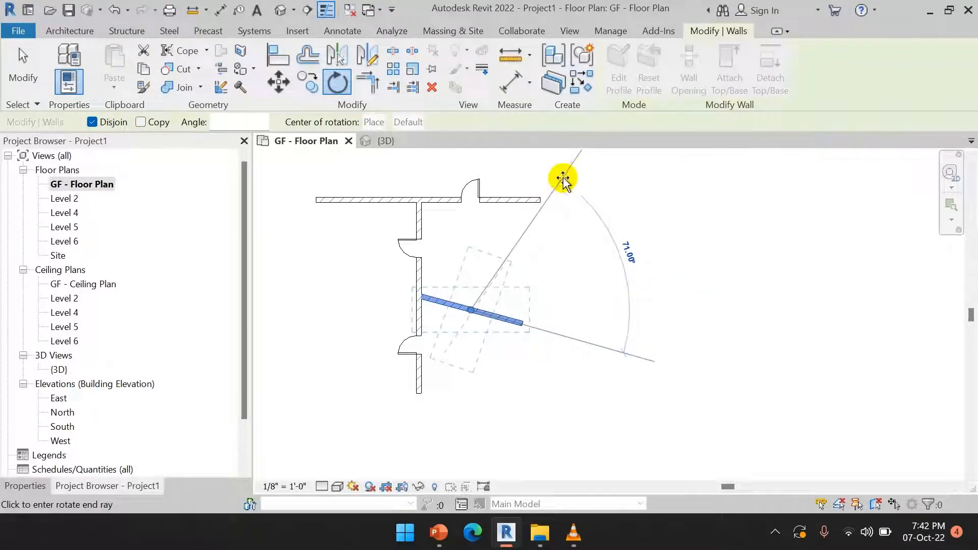
pyautogui.click(562, 179)
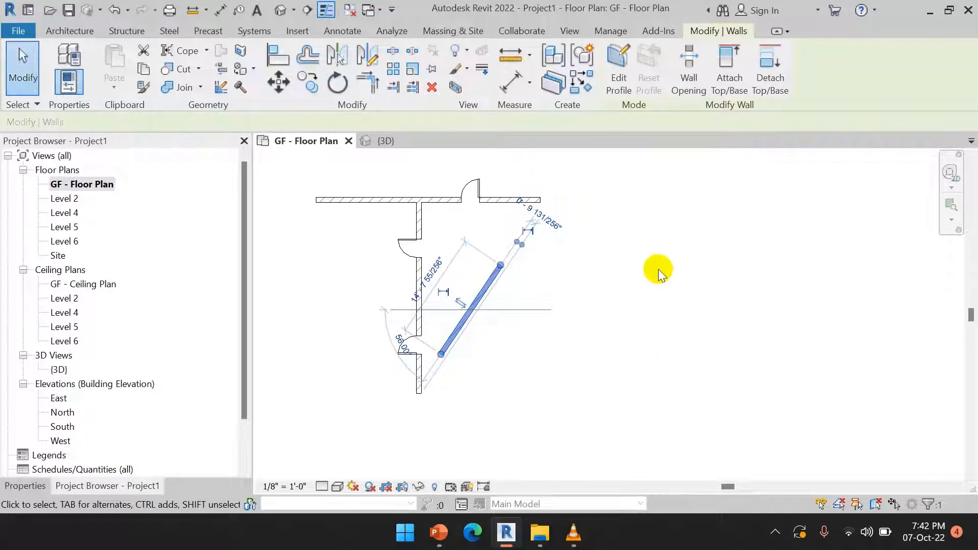
pyautogui.rightClick(658, 274)
pyautogui.click(794, 119)
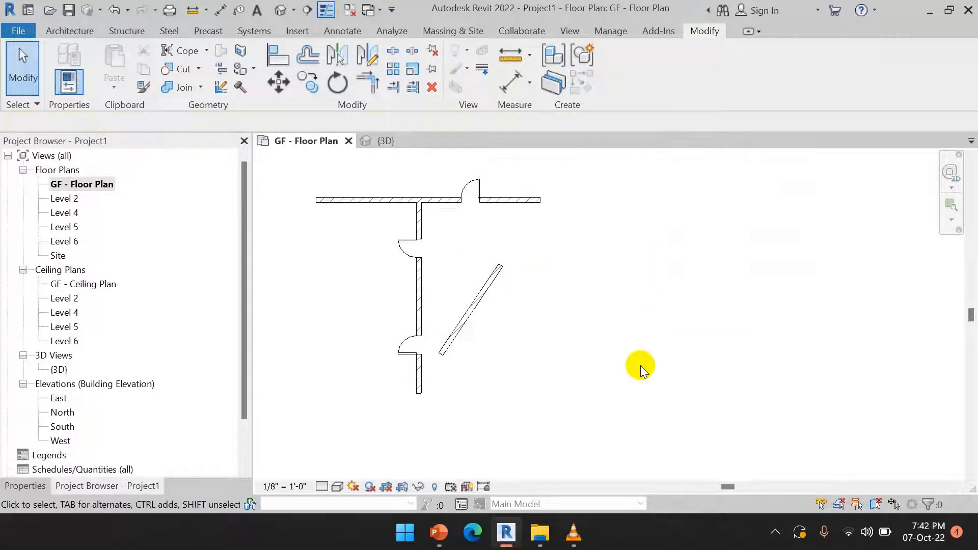
# Undo both rotations of the middle wall
pyautogui.hotkey('ctrl', 'z')
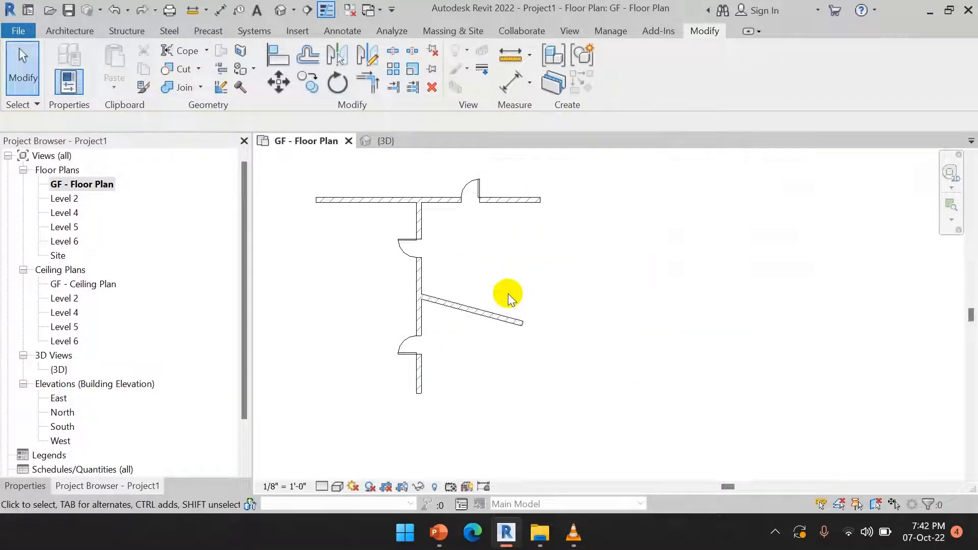
pyautogui.hotkey('ctrl', 'z')
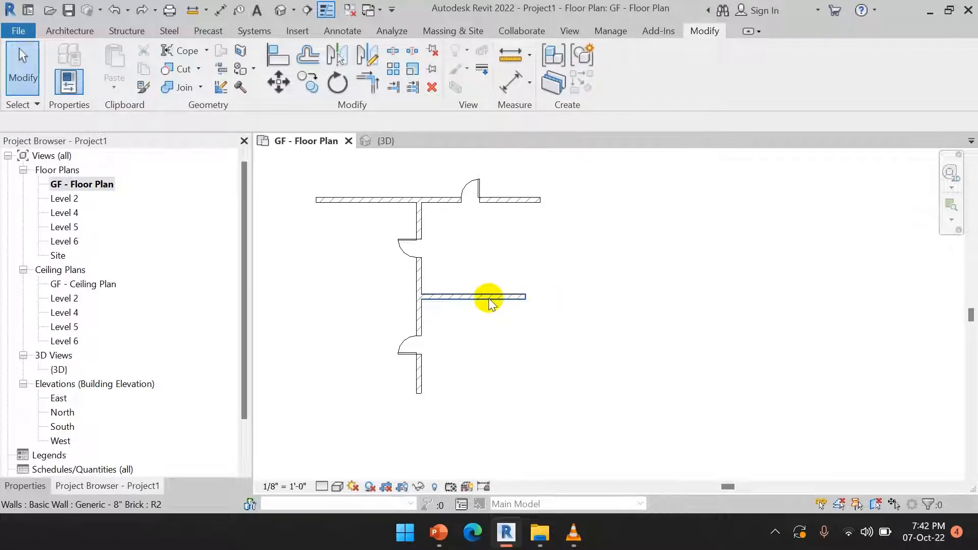
# Rotate a copy of the middle horizontal wall about 89° downward around its right end with Copy enabled, and undo it
pyautogui.click(486, 298)
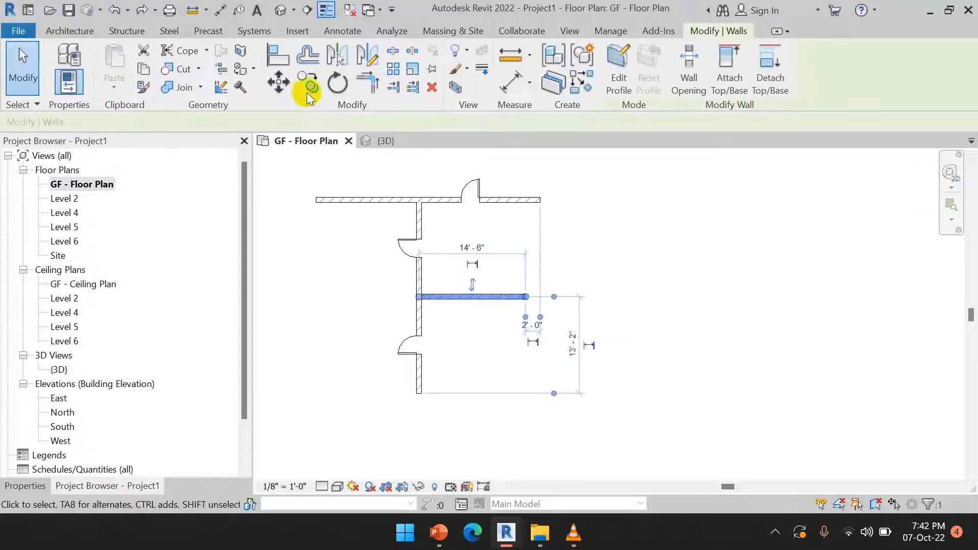
pyautogui.click(335, 90)
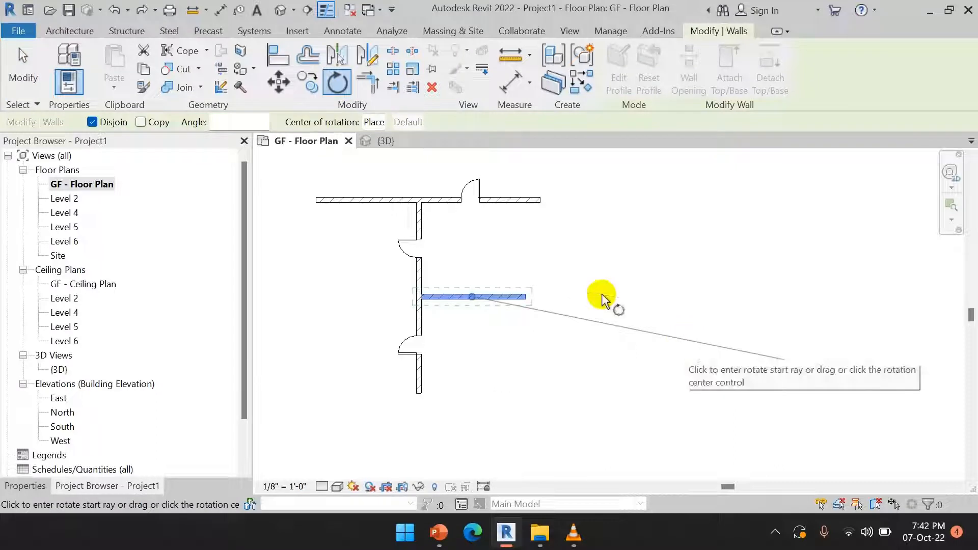
pyautogui.click(95, 120)
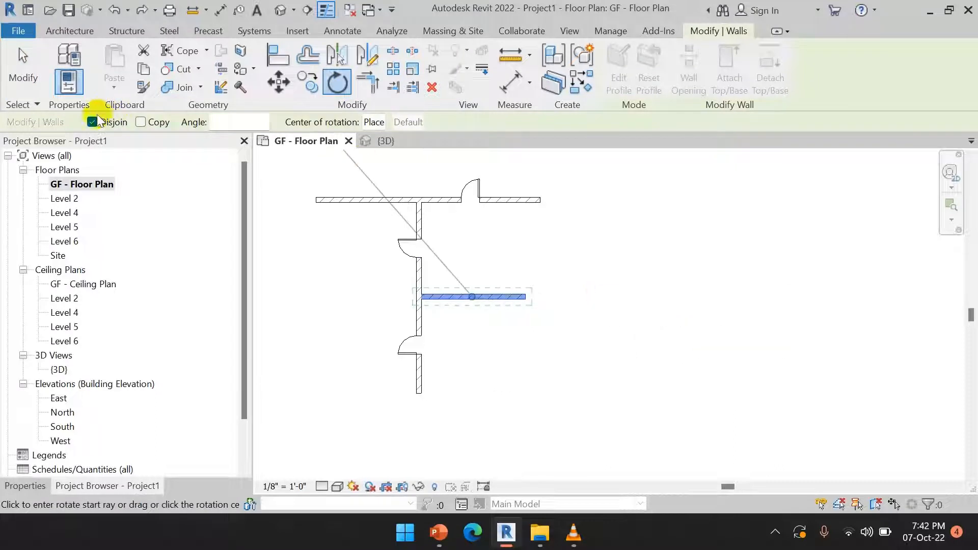
pyautogui.click(140, 123)
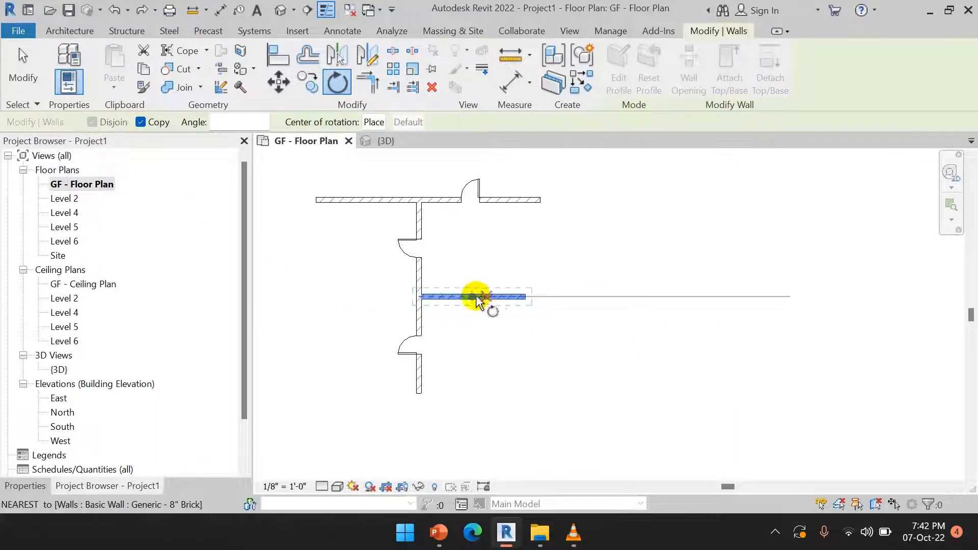
pyautogui.moveTo(471, 300); pyautogui.dragTo(525, 297)
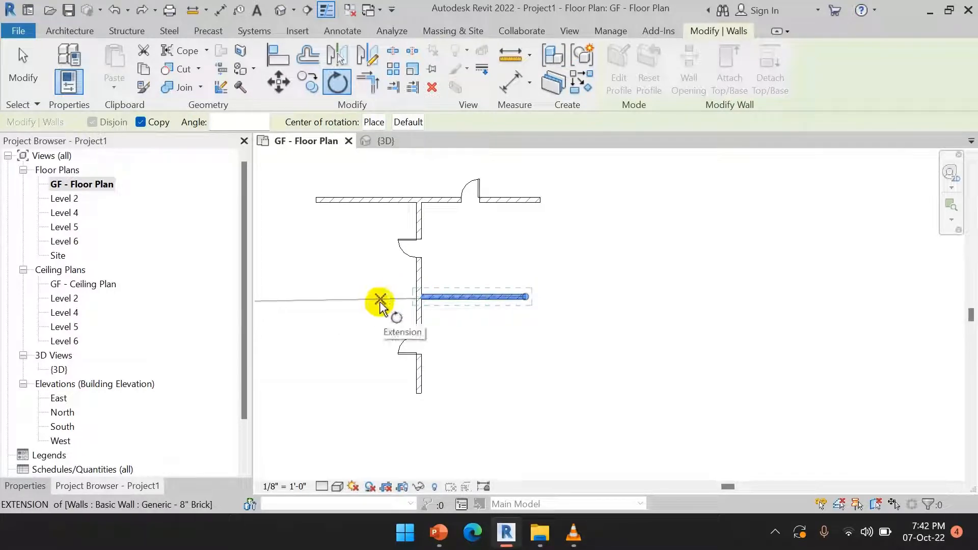
pyautogui.click(376, 300)
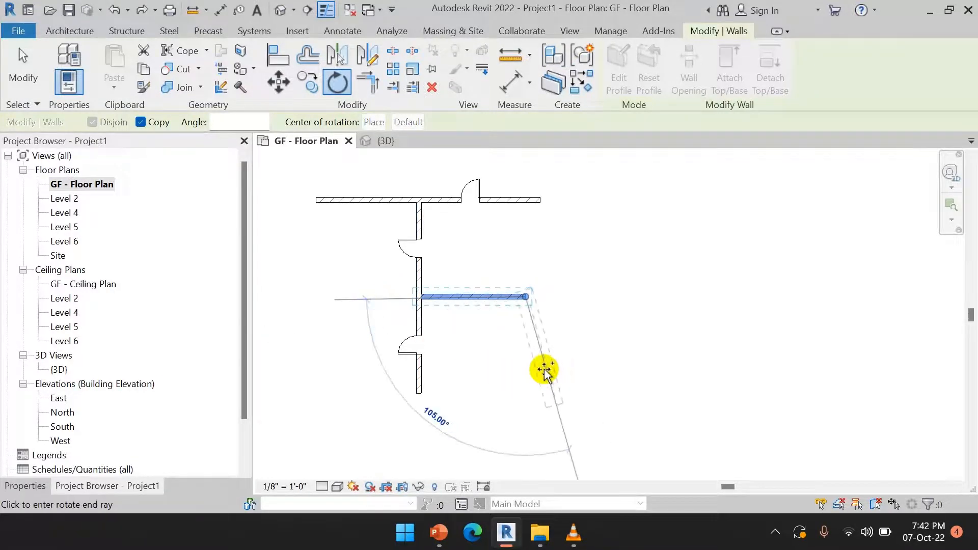
pyautogui.click(525, 383)
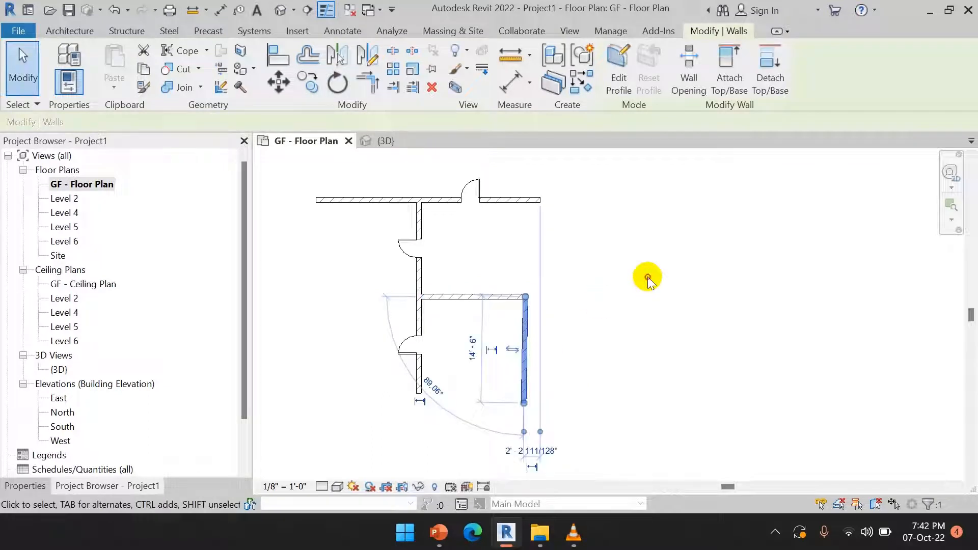
pyautogui.press('Escape')
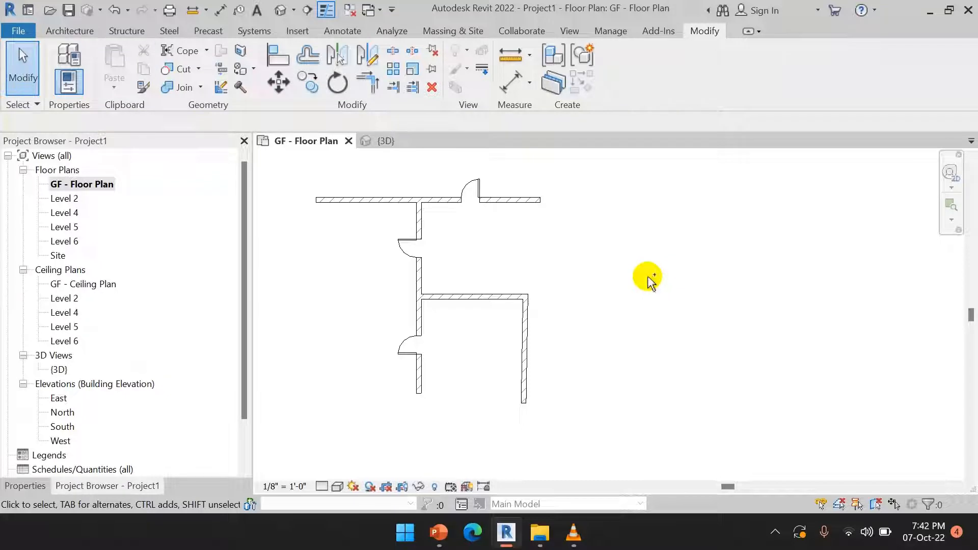
pyautogui.hotkey('ctrl', 'z')
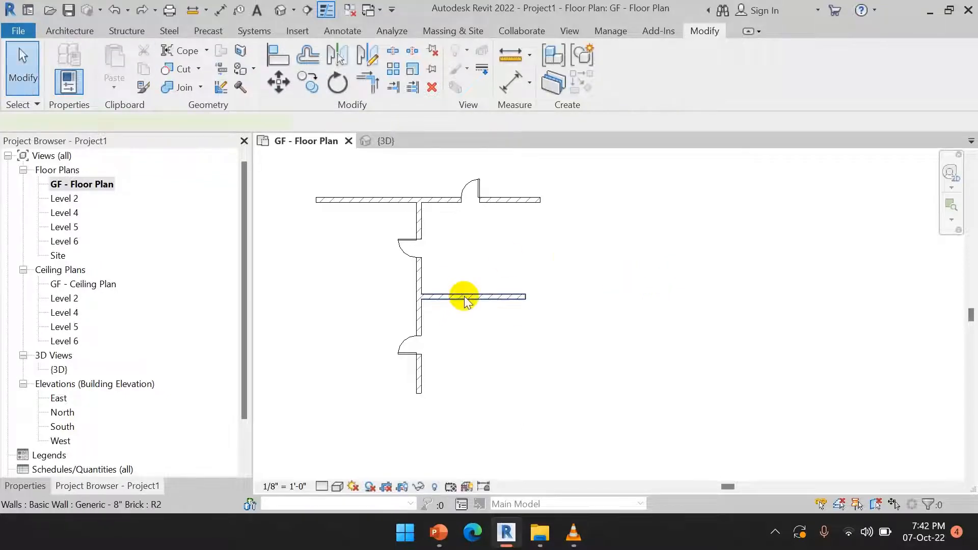
# Place the rotation center at the middle horizontal wall's right endpoint, rotate a copy 90° downward, and delete that copy
pyautogui.click(465, 297)
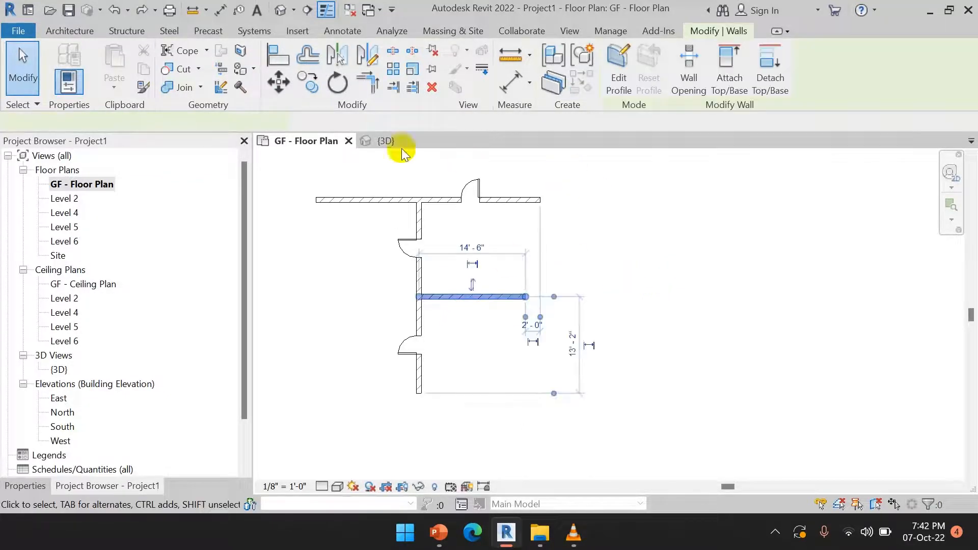
pyautogui.click(331, 87)
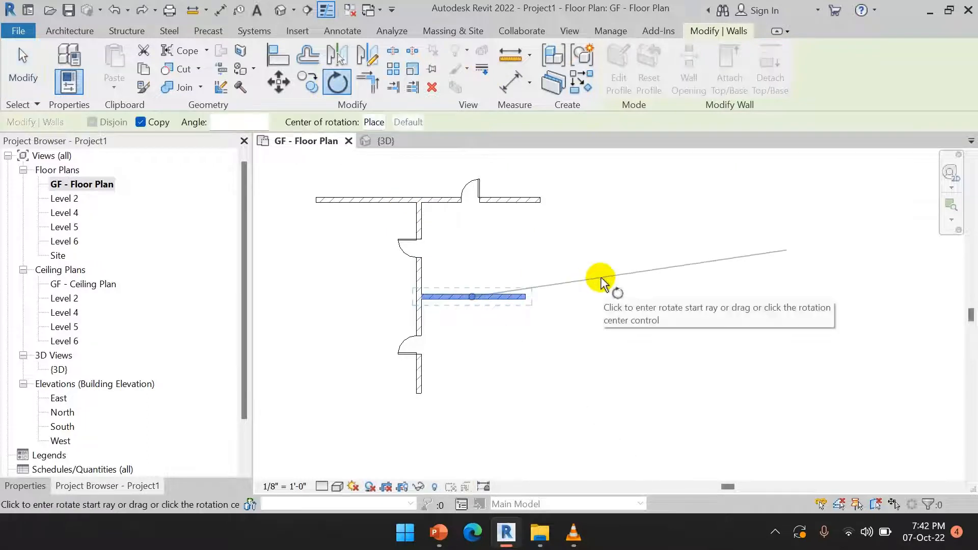
pyautogui.click(373, 123)
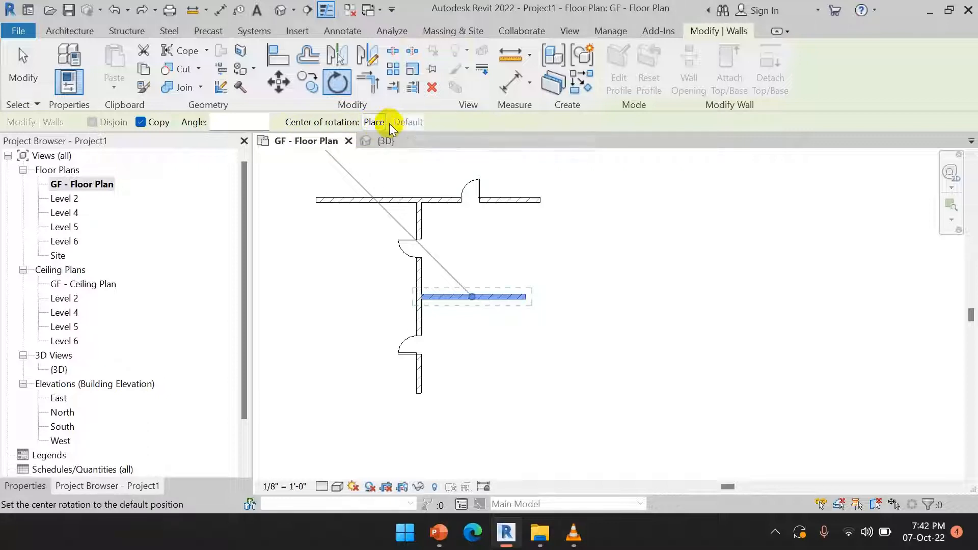
pyautogui.click(375, 123)
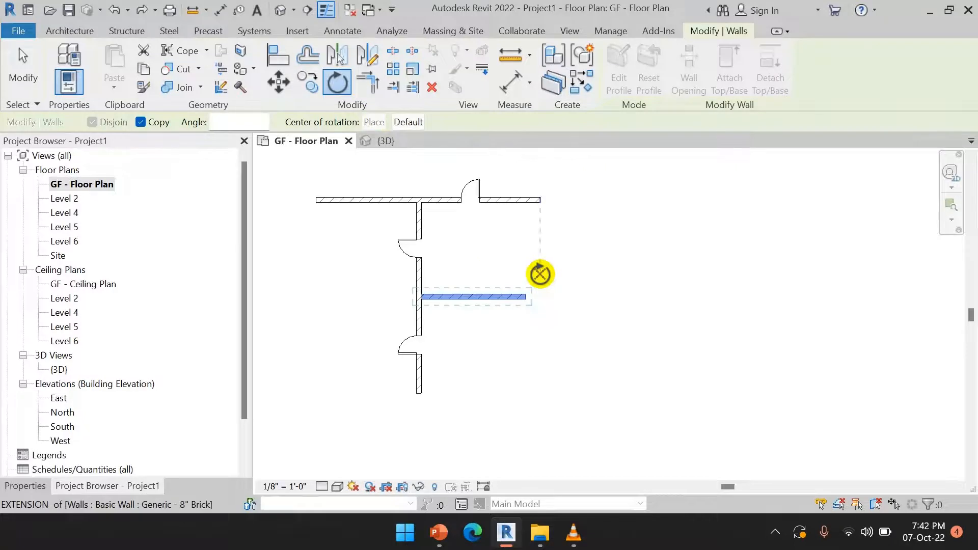
pyautogui.click(540, 279)
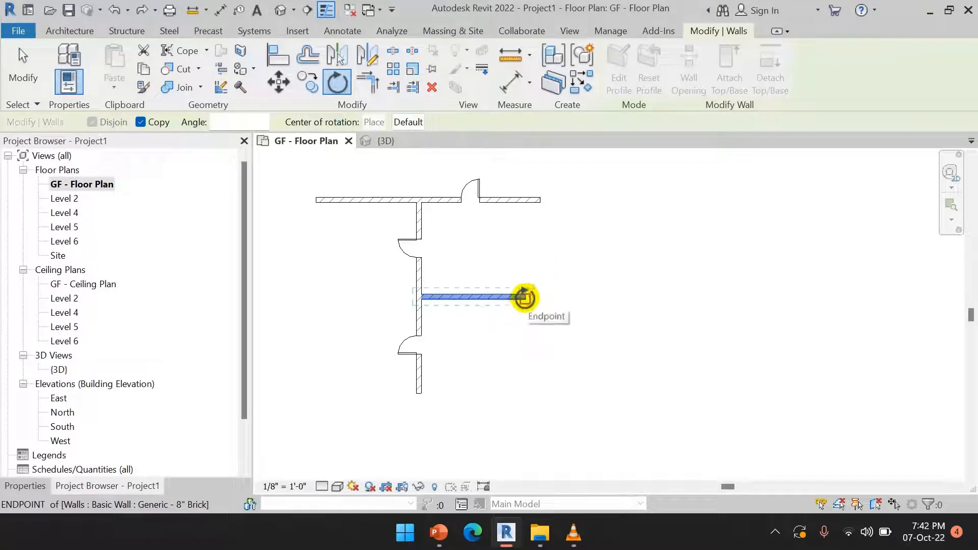
pyautogui.click(523, 298)
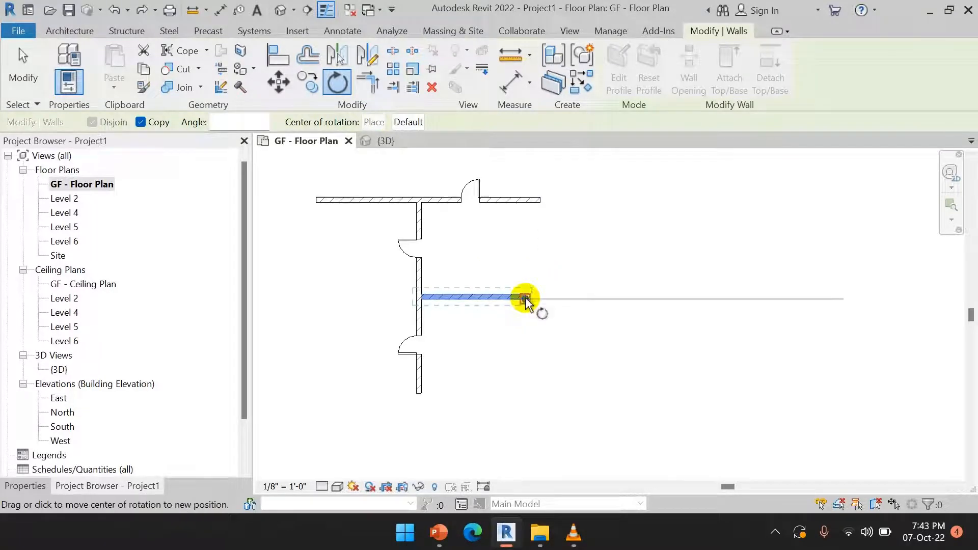
pyautogui.click(386, 297)
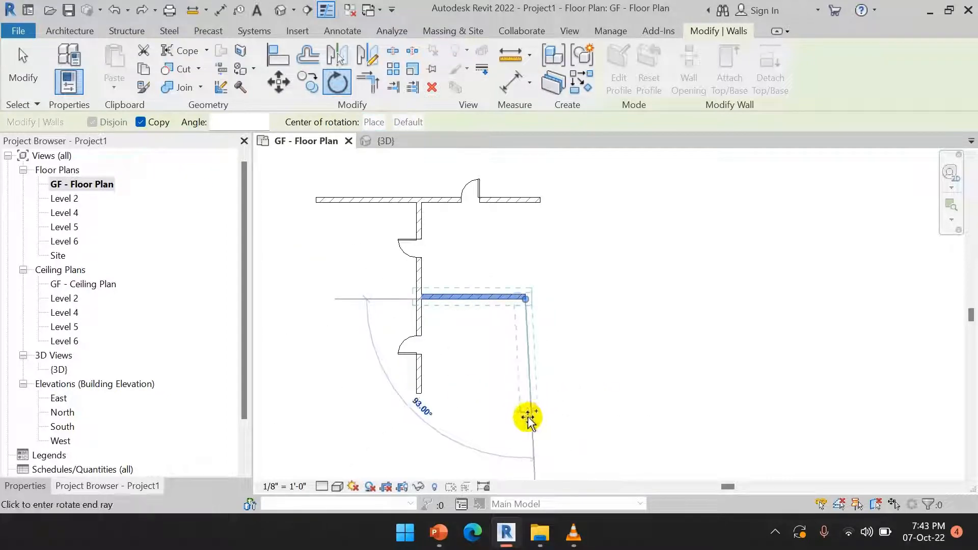
pyautogui.click(527, 417)
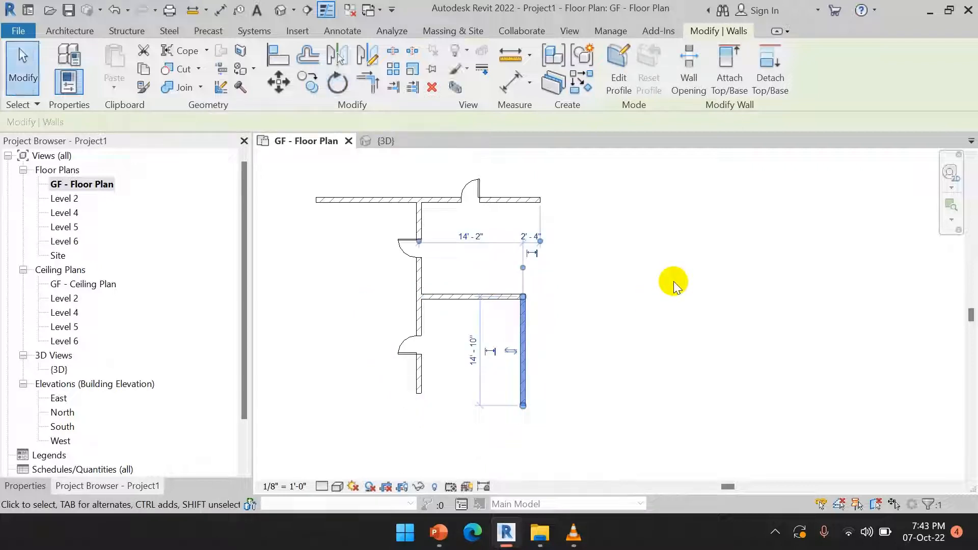
pyautogui.press('Delete')
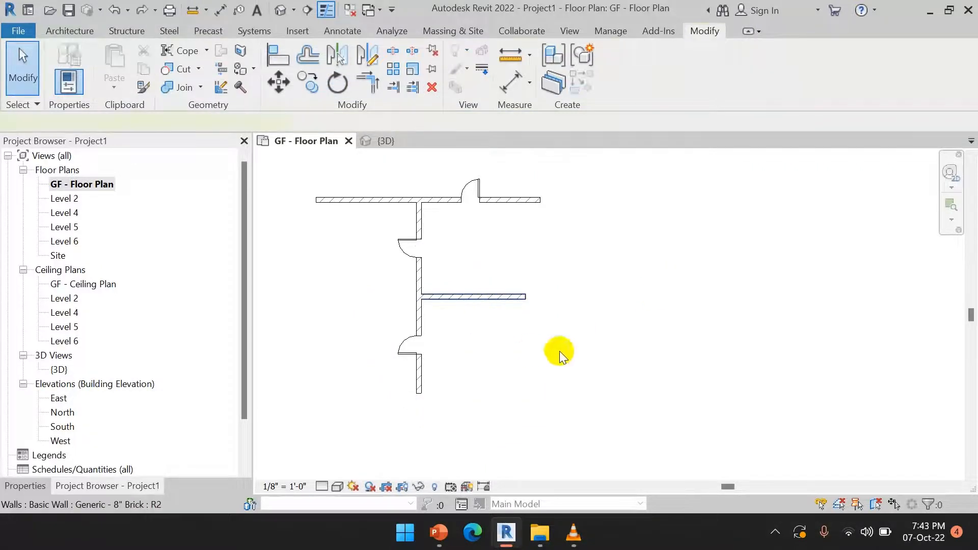
# Move the rotation center from the middle horizontal wall's midpoint to its right end, rotate a copy 90° downward, and undo it
pyautogui.click(499, 298)
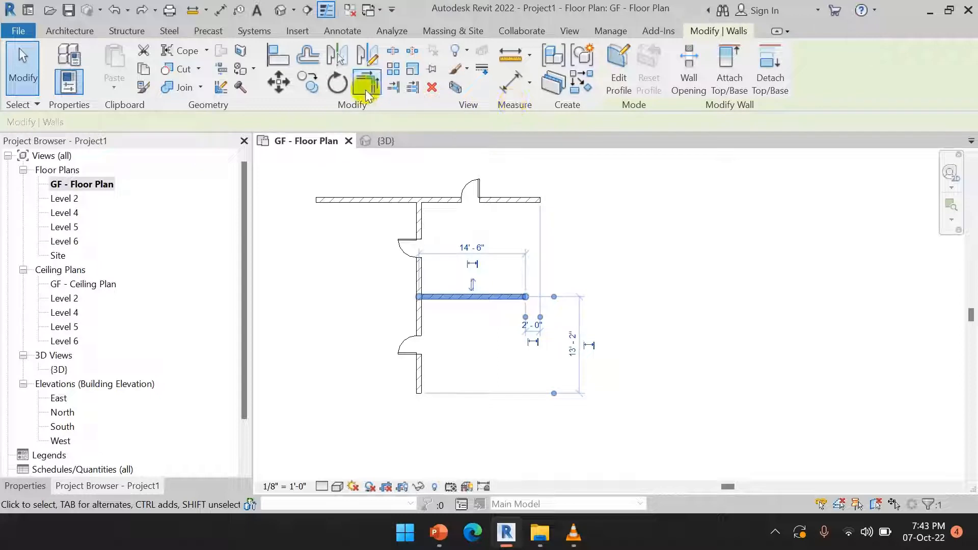
pyautogui.click(337, 82)
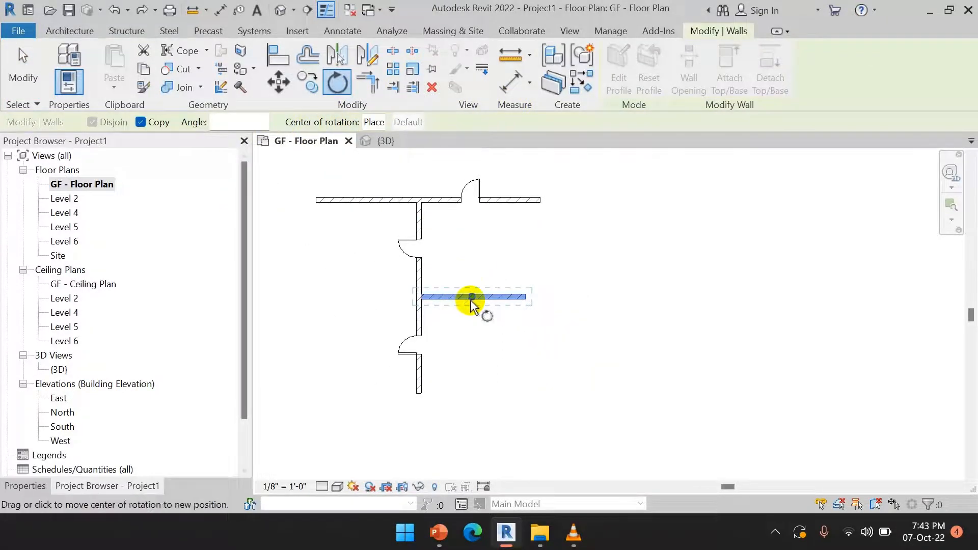
pyautogui.moveTo(472, 300)
pyautogui.mouseDown()
pyautogui.moveTo(513, 288)
pyautogui.moveTo(525, 298)
pyautogui.mouseUp()
pyautogui.click(367, 298)
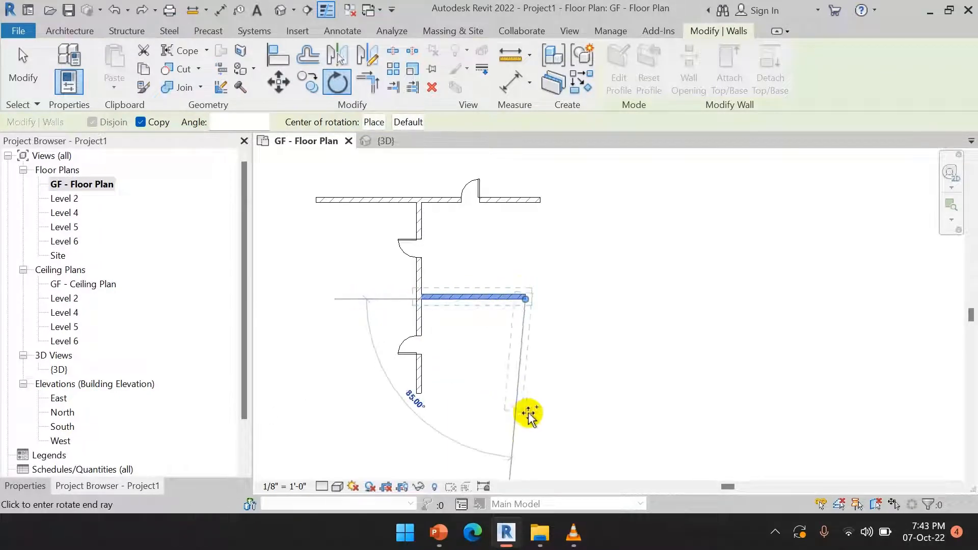
pyautogui.click(524, 415)
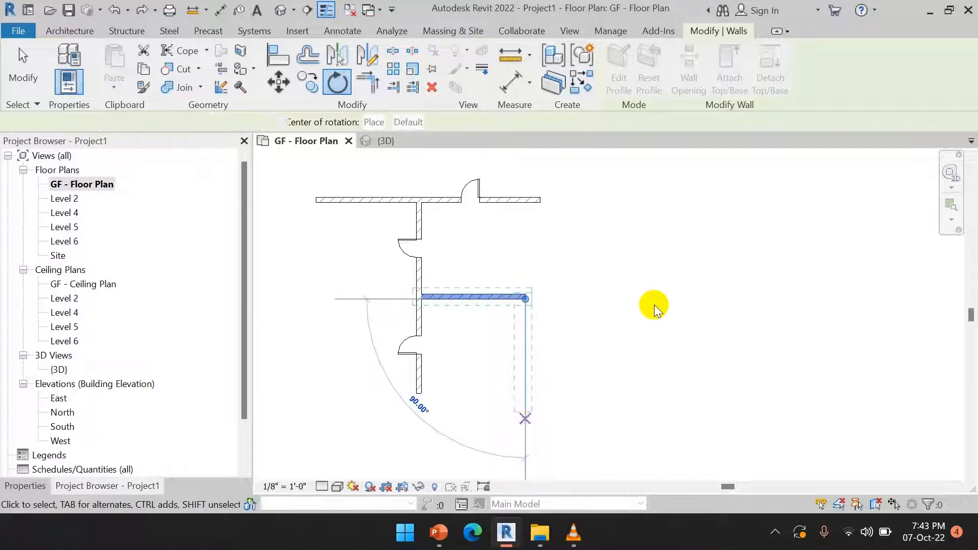
pyautogui.hotkey('ctrl', 'z')
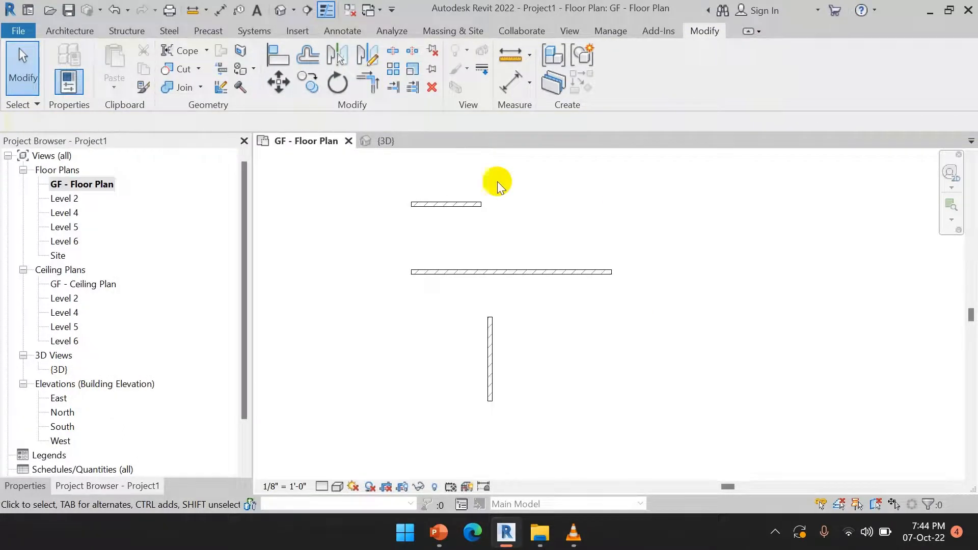
# Use Trim/Extend to Corner to join the short top wall with the vertical wall, and the middle wall's right part with the vertical wall's lower part
pyautogui.click(376, 84)
pyautogui.click(451, 204)
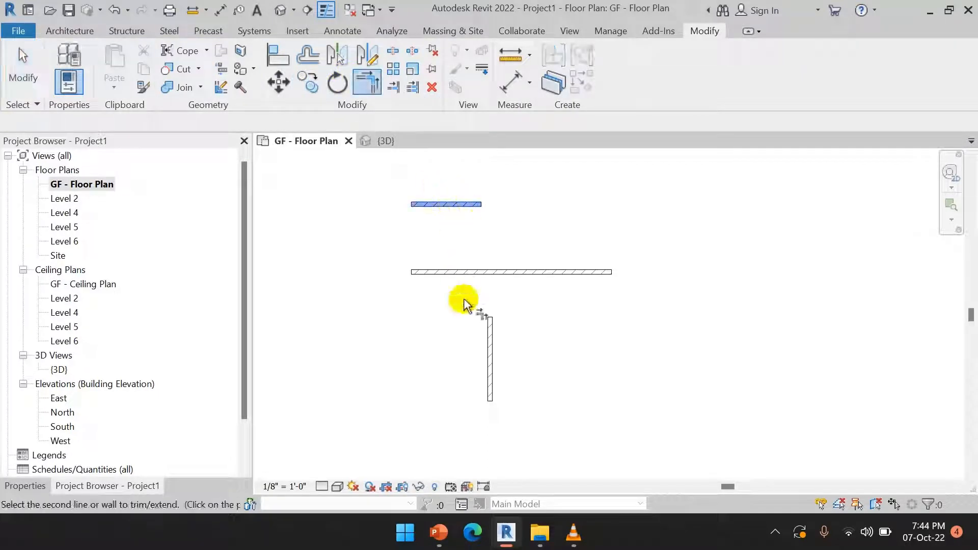
pyautogui.click(488, 328)
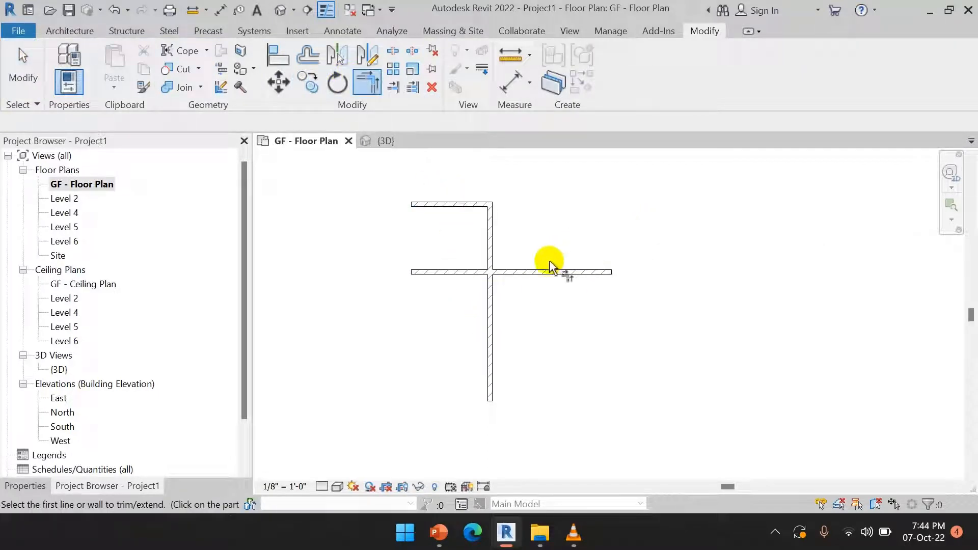
pyautogui.click(535, 272)
pyautogui.click(491, 315)
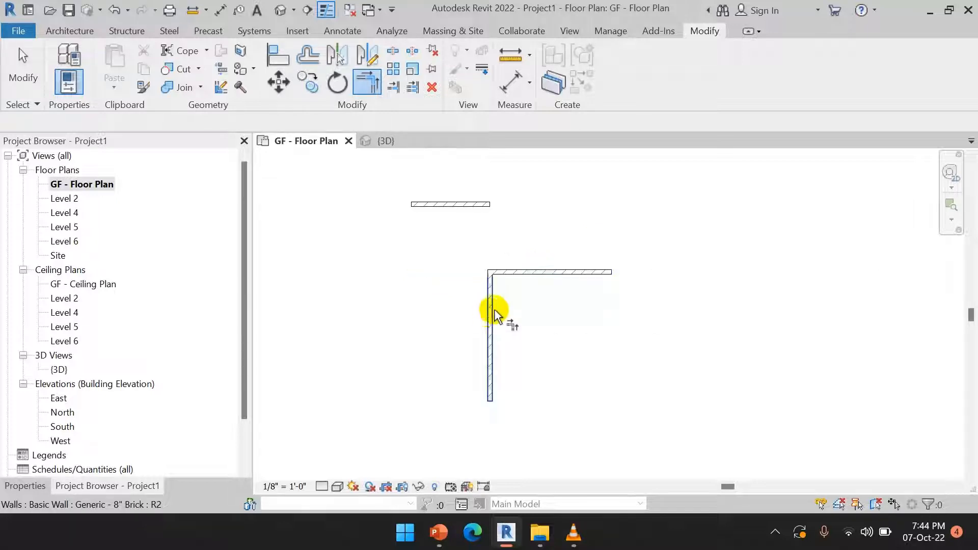
# Extend the vertical wall back up to the top wall as a corner with Trim/Extend to Corner, and exit the command
pyautogui.click(452, 205)
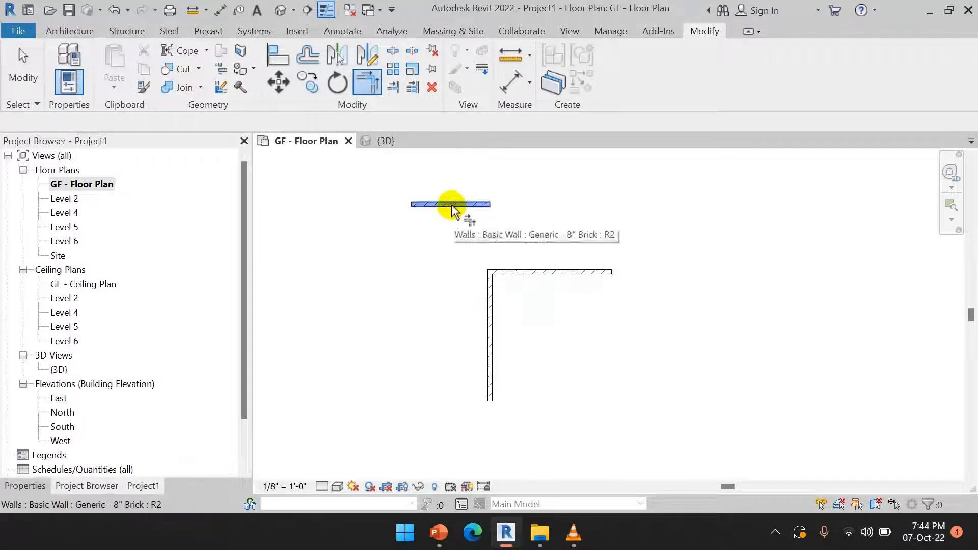
pyautogui.click(492, 303)
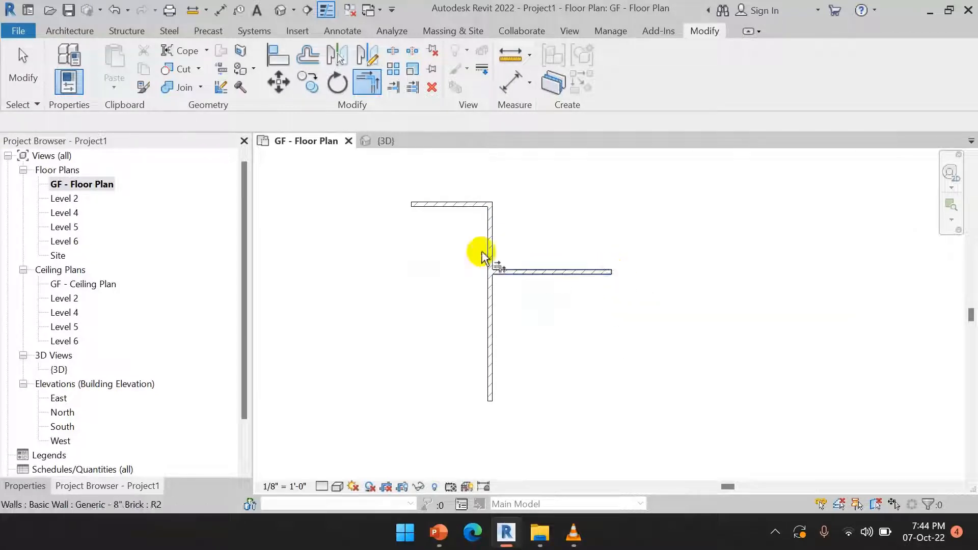
pyautogui.rightClick(613, 213)
pyautogui.click(639, 220)
pyautogui.rightClick(565, 181)
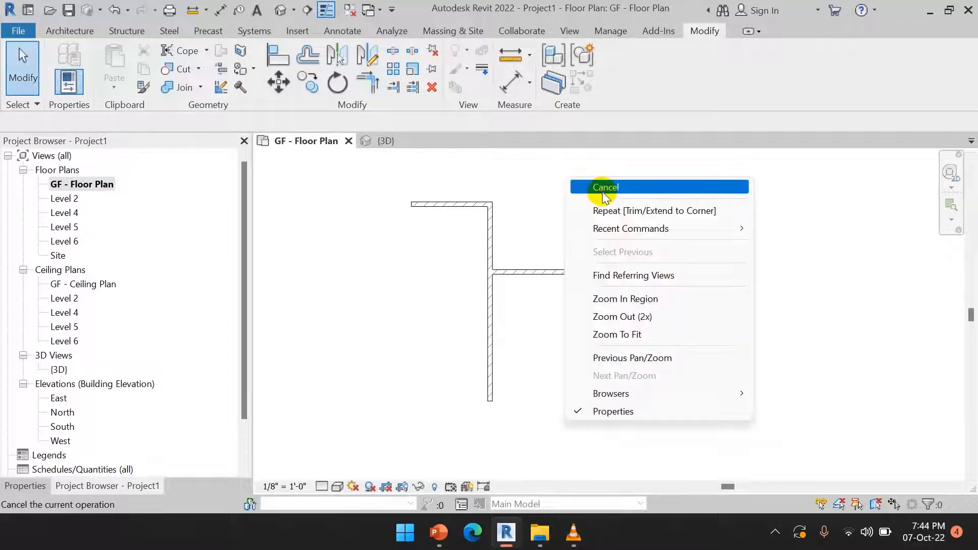
pyautogui.click(601, 192)
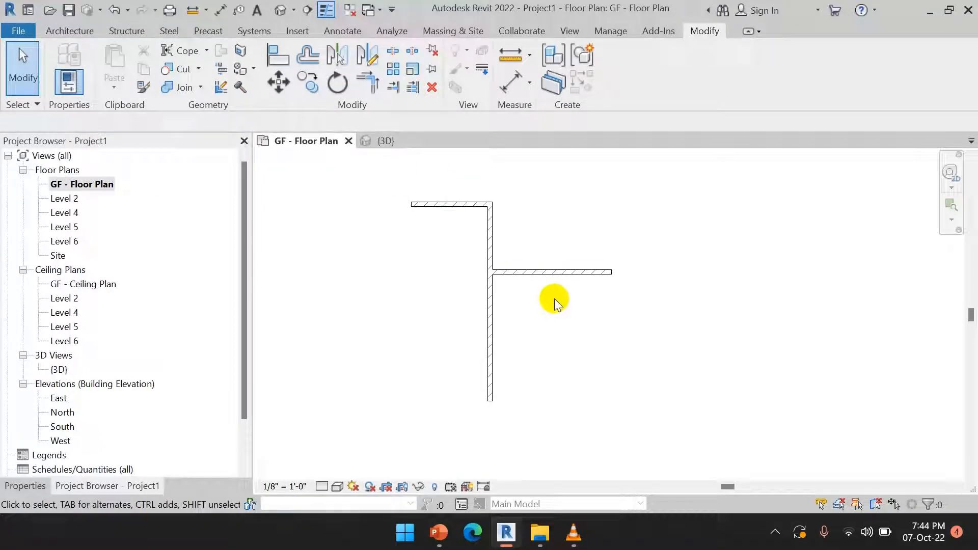
pyautogui.hotkey('ctrl', 'z')
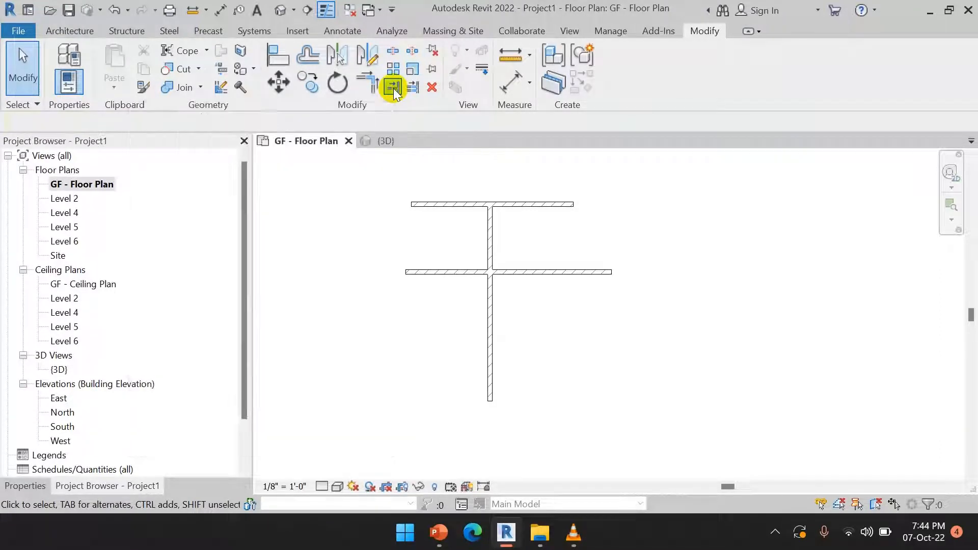
# Trim the middle wall to the vertical wall with Trim/Extend Single Element, keeping the right part, and undo the trim
pyautogui.click(393, 87)
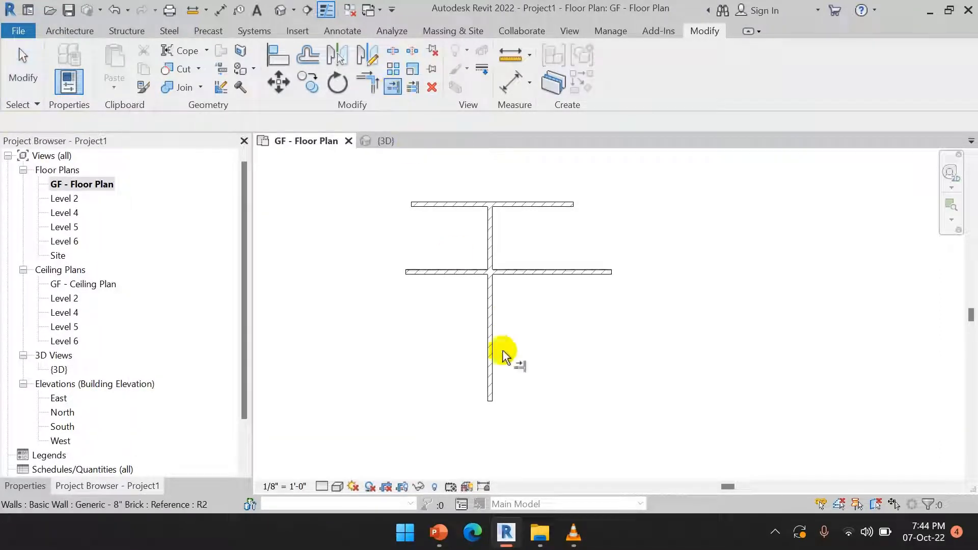
pyautogui.click(487, 322)
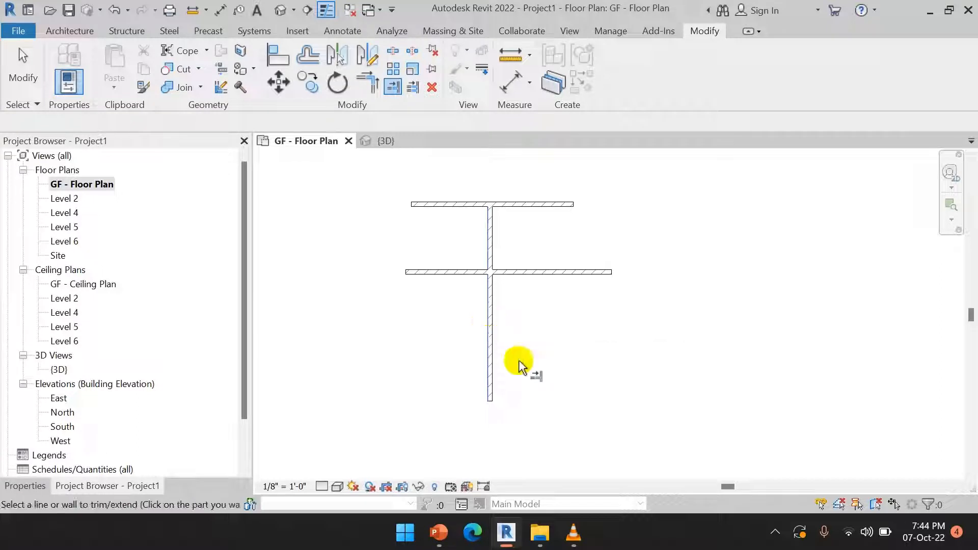
pyautogui.click(530, 281)
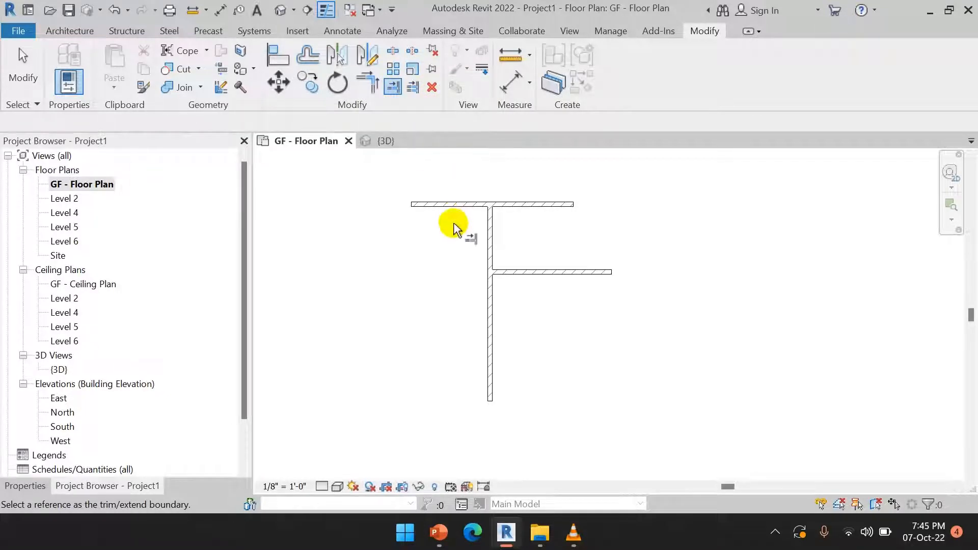
pyautogui.hotkey('ctrl', 'z')
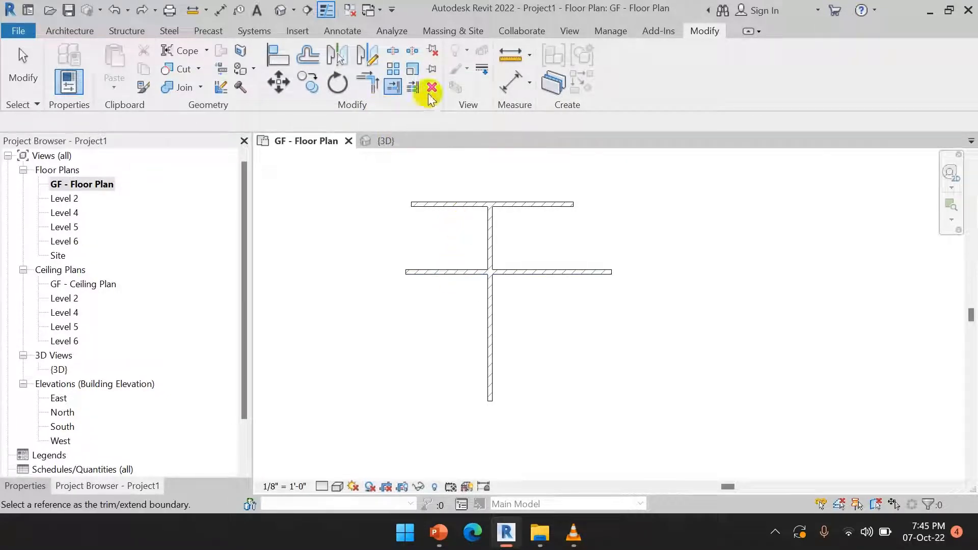
# With Trim/Extend Multiple Elements, trim to the vertical wall, keeping the middle wall's right part and the top wall's left part
pyautogui.click(415, 89)
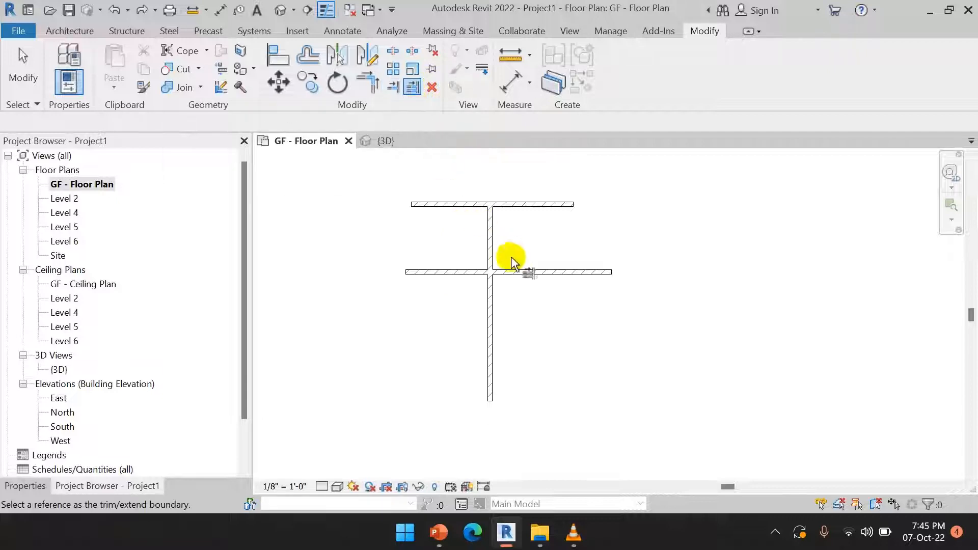
pyautogui.click(486, 326)
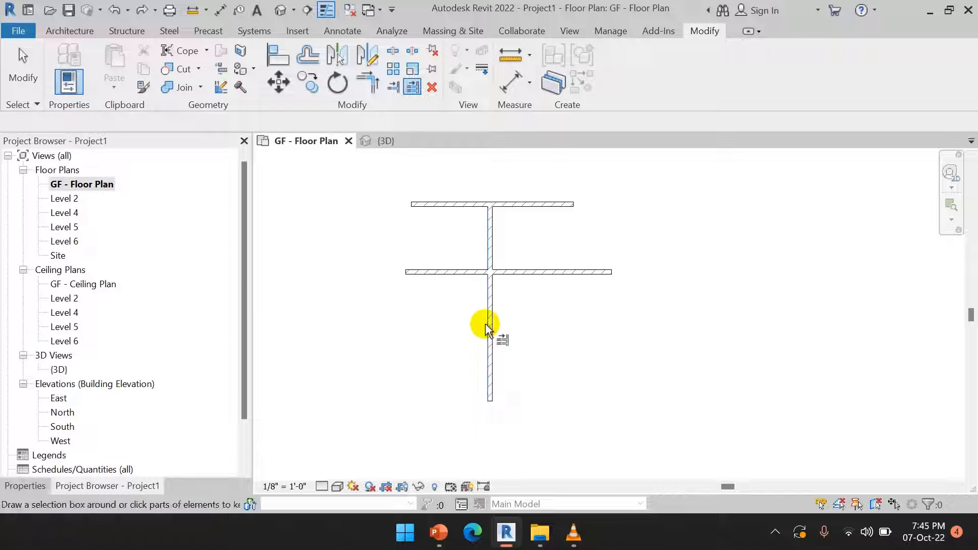
pyautogui.click(548, 271)
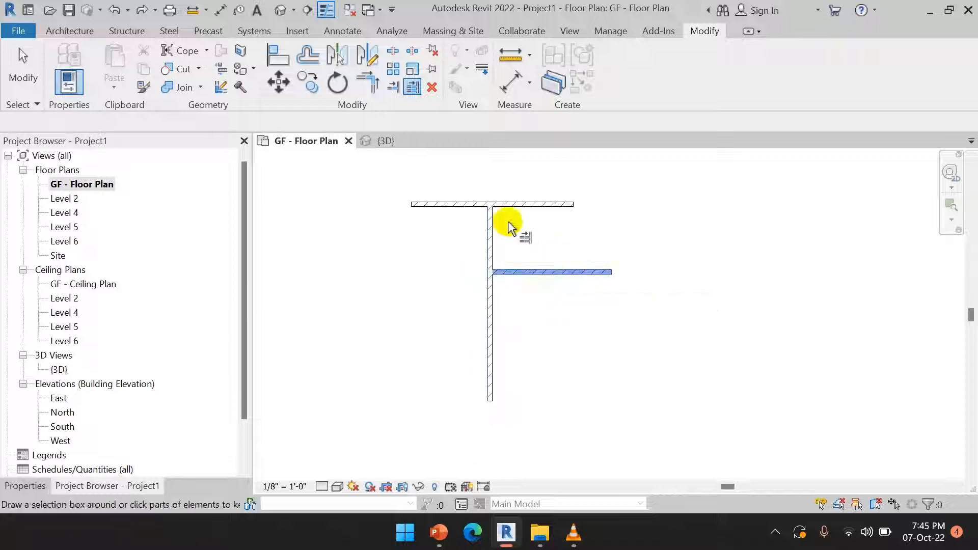
pyautogui.click(446, 204)
pyautogui.rightClick(696, 211)
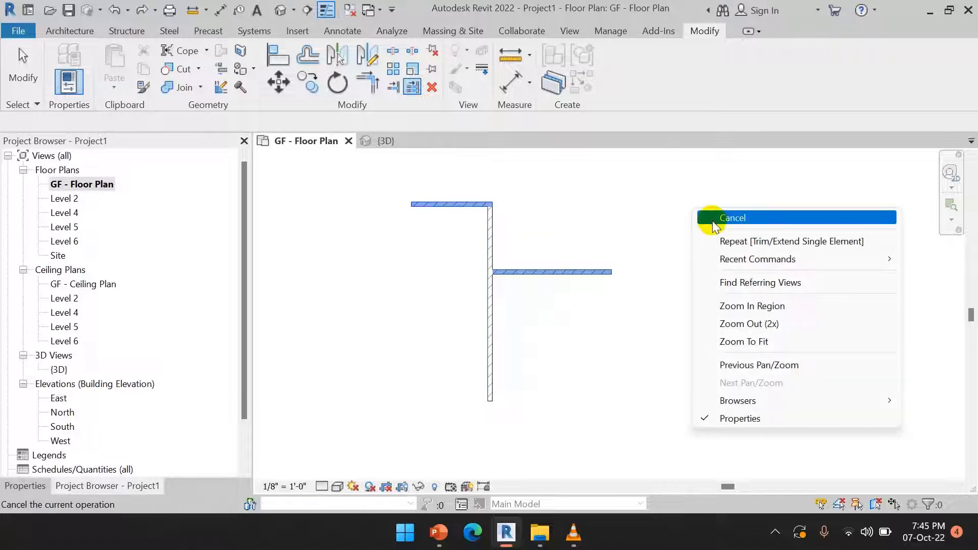
pyautogui.click(713, 216)
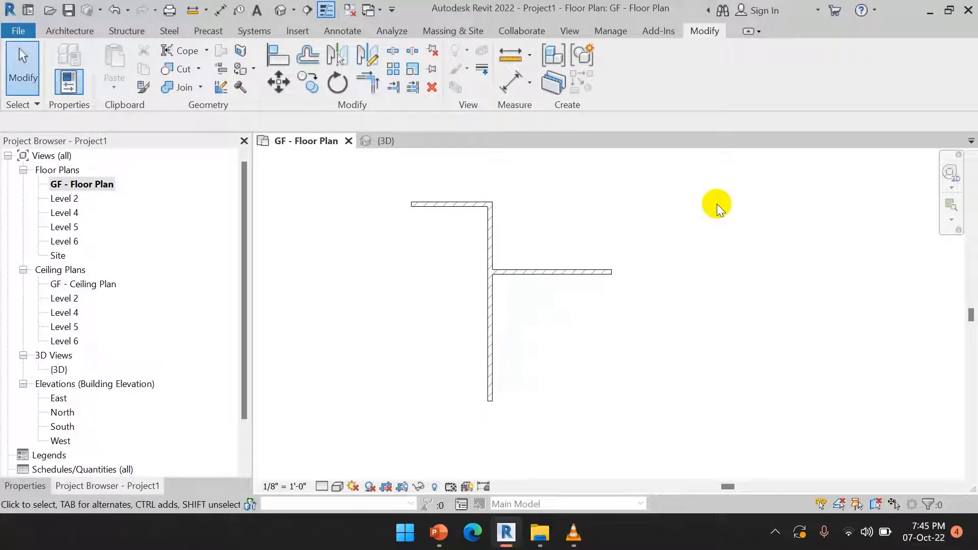
# Delete all three walls and draw a new horizontal wall 40'-6" long in the empty plan
pyautogui.moveTo(596, 357); pyautogui.dragTo(438, 190)
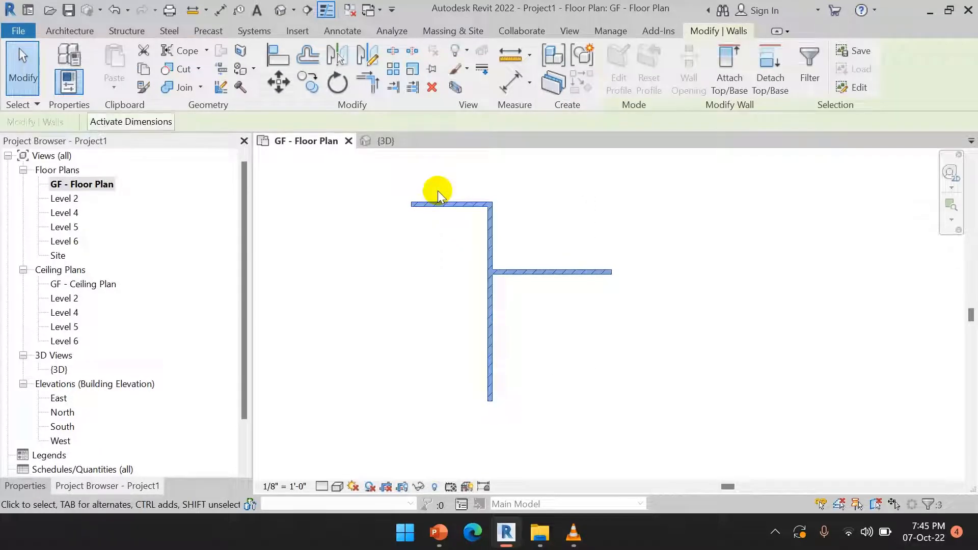
pyautogui.press('Delete')
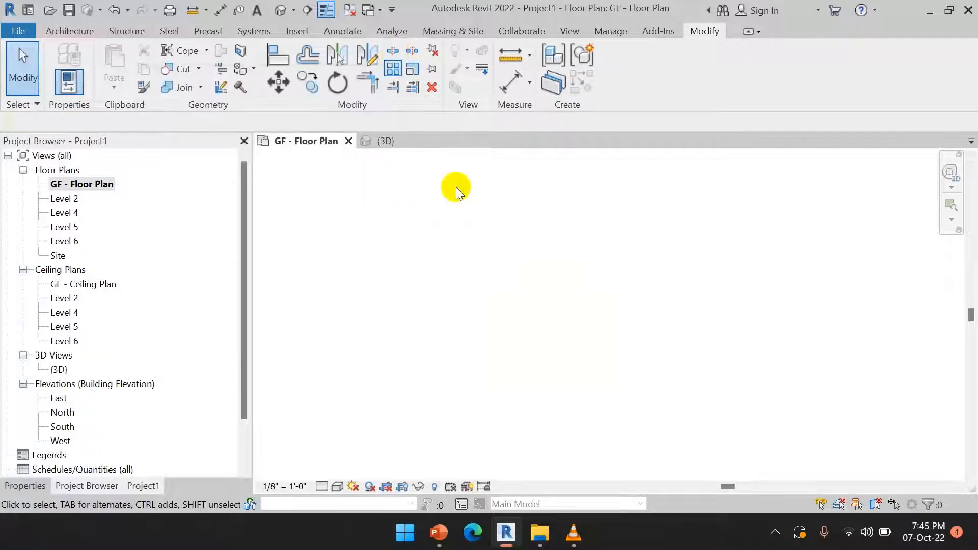
pyautogui.click(70, 30)
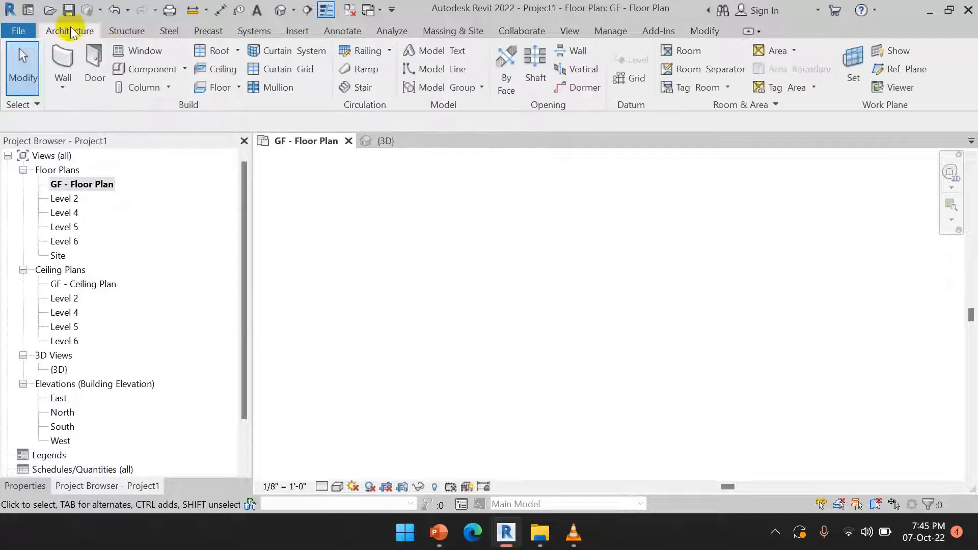
pyautogui.press('w')
pyautogui.press('a')
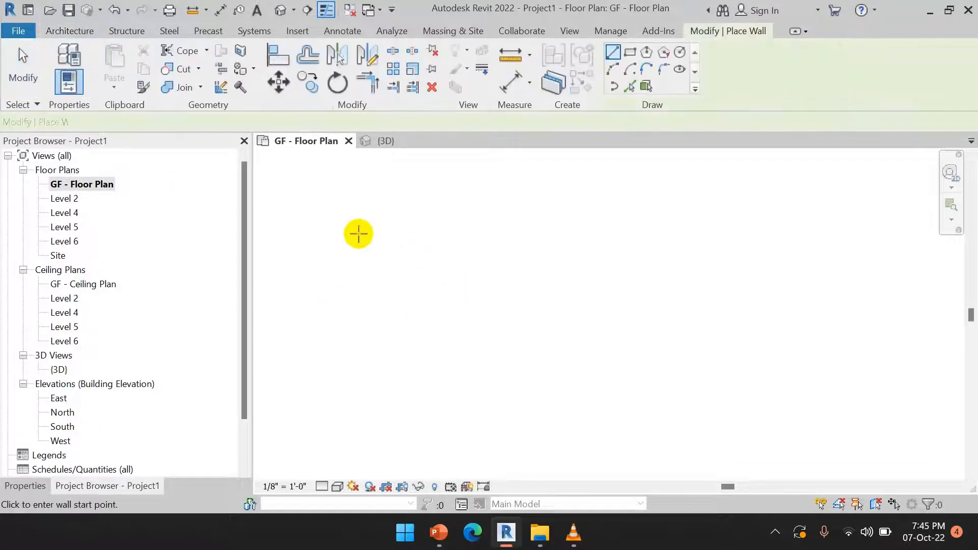
pyautogui.click(358, 234)
pyautogui.click(657, 234)
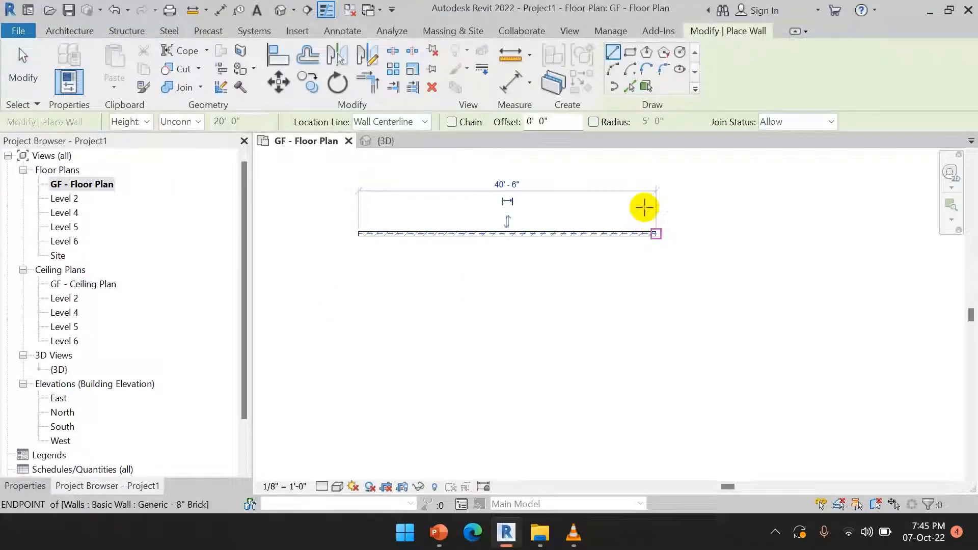
pyautogui.rightClick(654, 203)
pyautogui.click(679, 206)
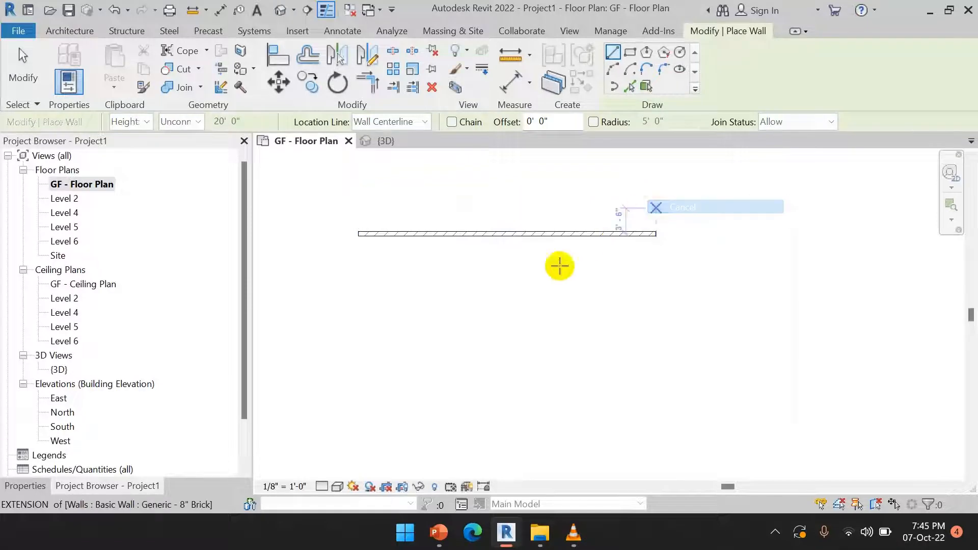
# Draw two vertical walls 19'-6" long down from the horizontal wall, the first 11'-6" from its left end and the second 15'-0" further right
pyautogui.click(443, 236)
pyautogui.click(439, 376)
pyautogui.rightClick(524, 277)
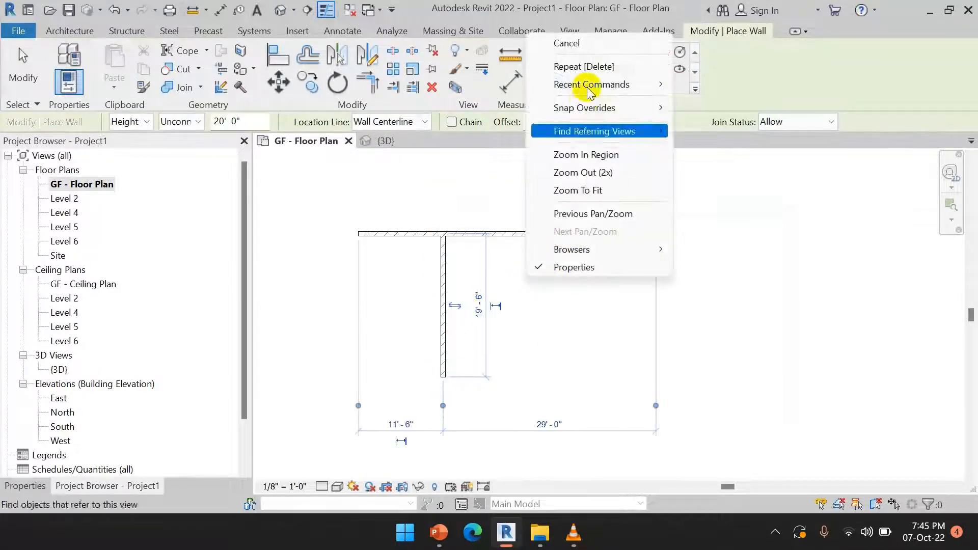
pyautogui.click(555, 41)
pyautogui.click(553, 235)
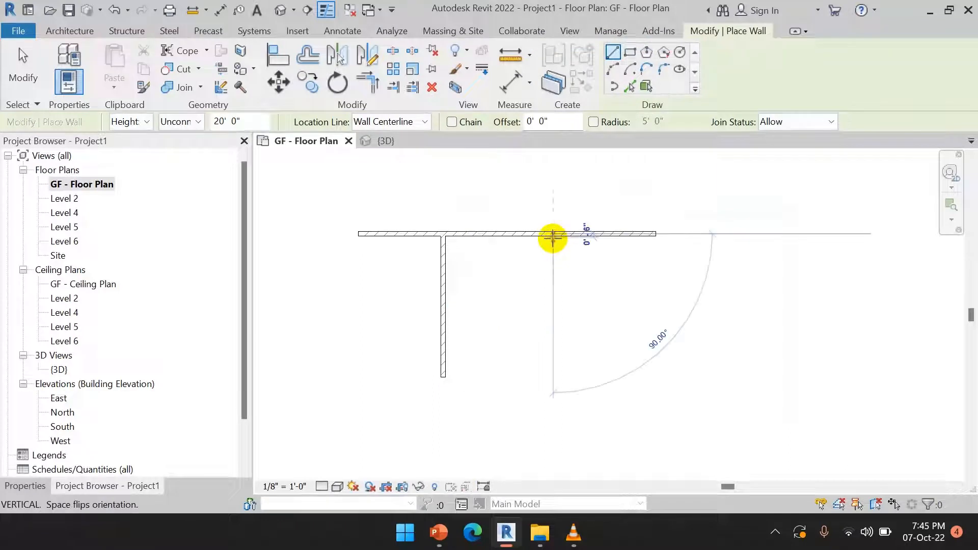
pyautogui.click(552, 377)
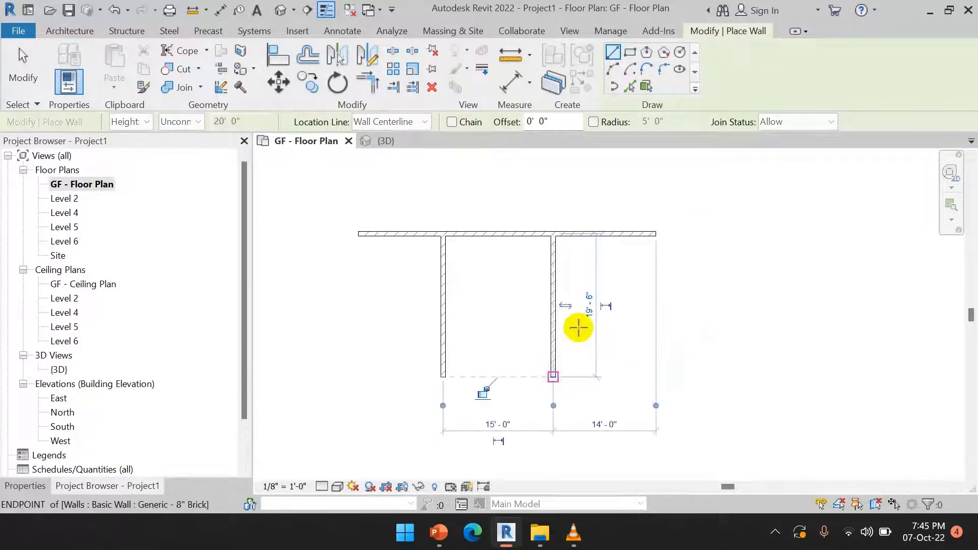
pyautogui.rightClick(620, 281)
pyautogui.click(649, 47)
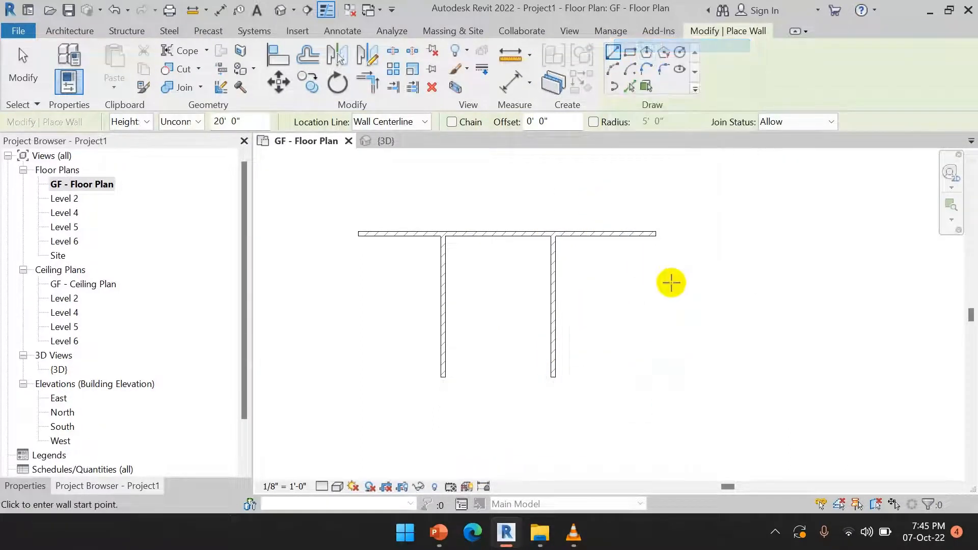
pyautogui.rightClick(696, 179)
pyautogui.click(717, 192)
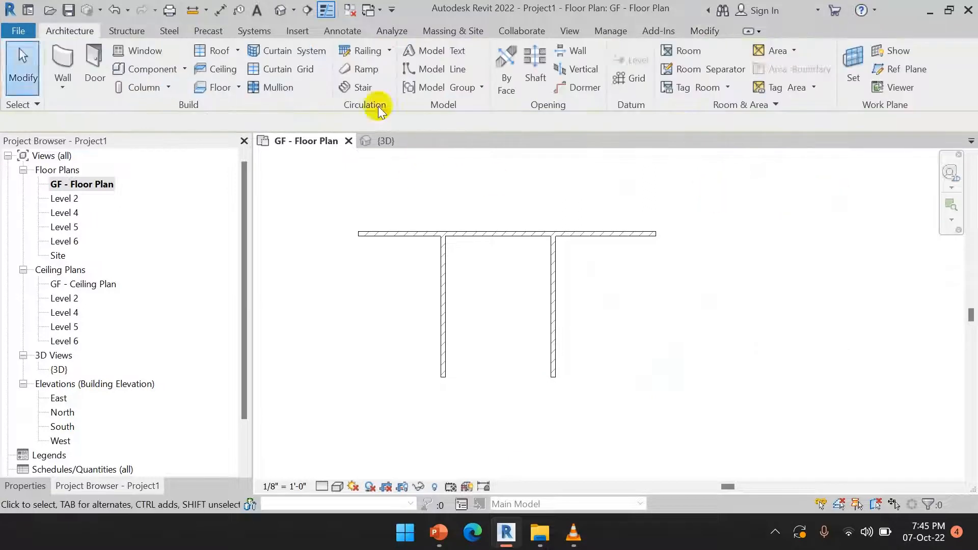
# Try to trim the horizontal wall's left part and the left vertical wall into a corner, and cancel the operation
pyautogui.click(703, 31)
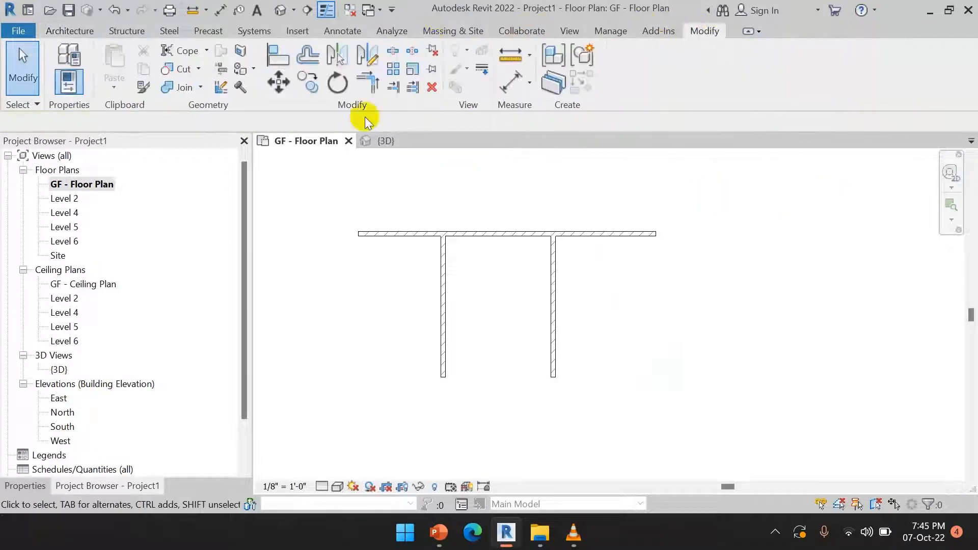
pyautogui.click(365, 87)
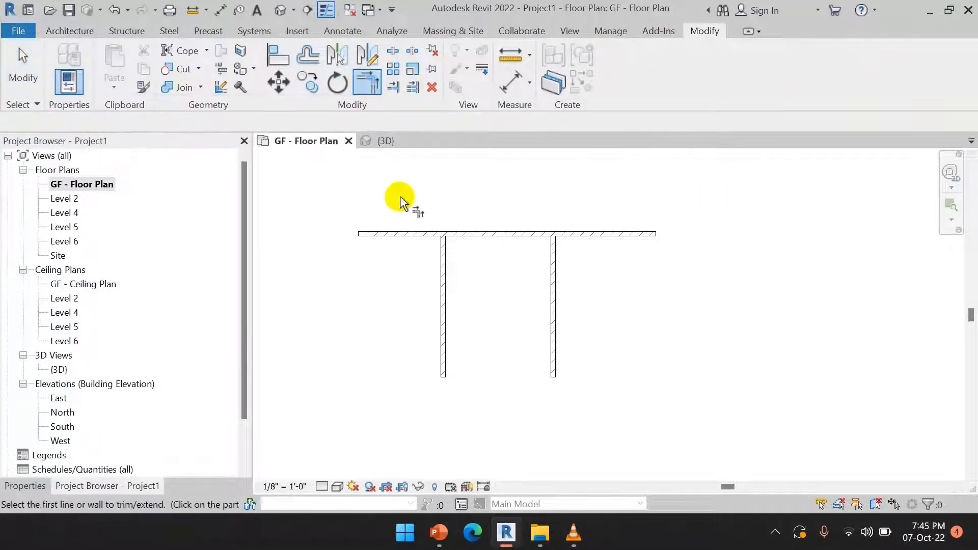
pyautogui.click(393, 235)
pyautogui.click(442, 286)
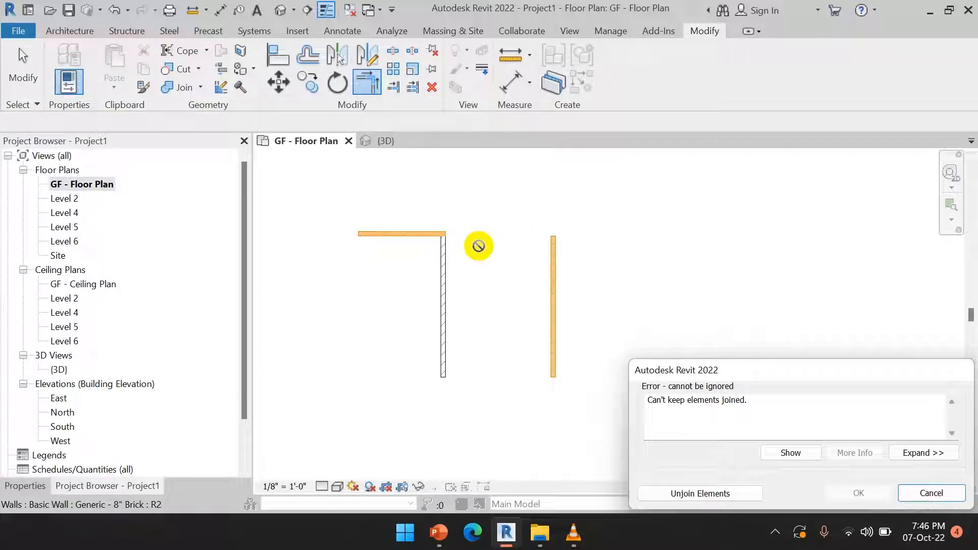
pyautogui.click(928, 492)
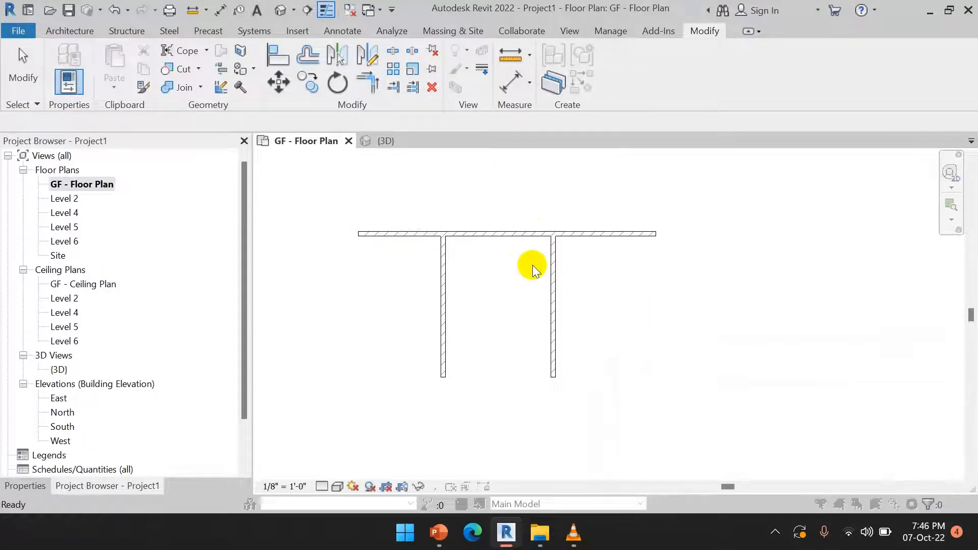
# Split the horizontal wall between the two vertical walls with Split Element, leaving Delete Inner Segment off
pyautogui.click(367, 81)
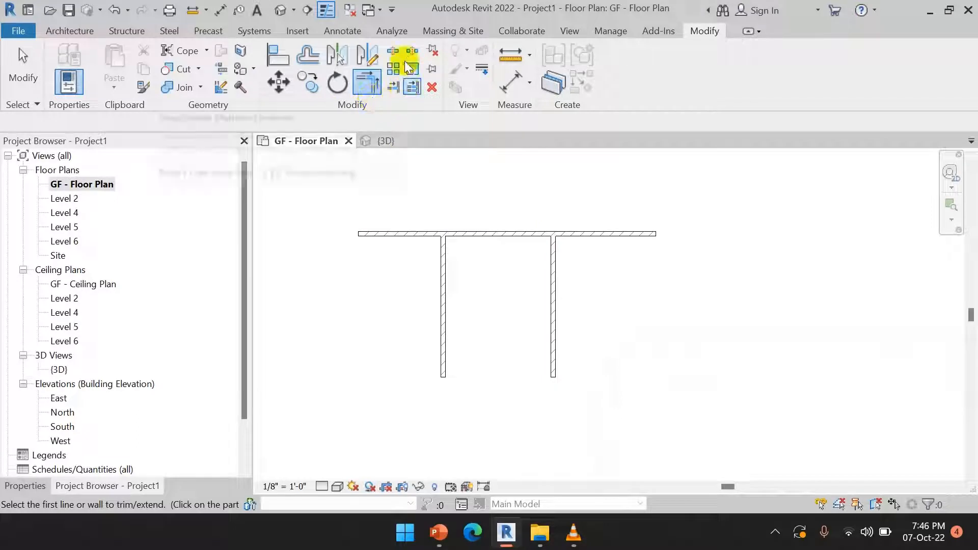
pyautogui.click(393, 49)
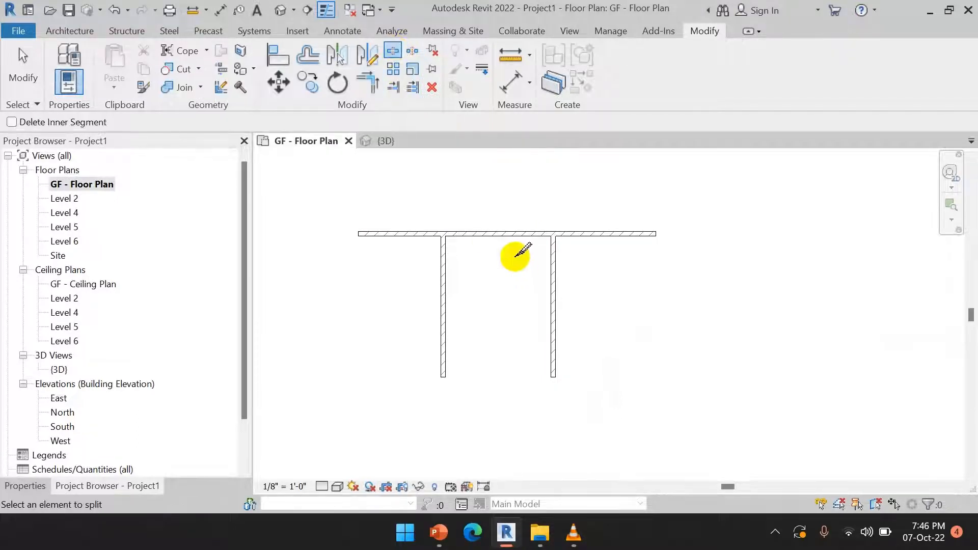
pyautogui.click(494, 234)
pyautogui.rightClick(576, 153)
pyautogui.click(583, 161)
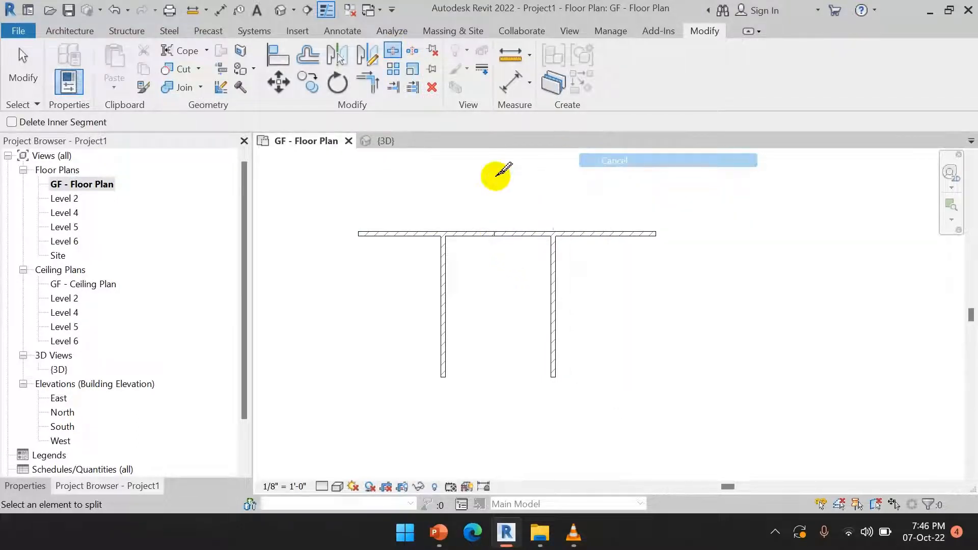
# Trim the split horizontal wall into corners, its left part with the left vertical wall and its right part with the right one
pyautogui.click(365, 79)
pyautogui.click(414, 234)
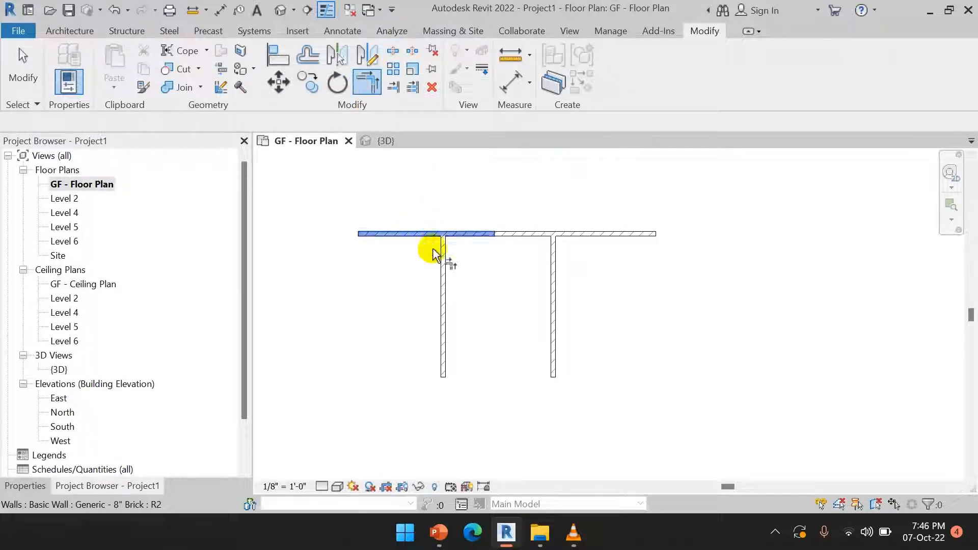
pyautogui.click(442, 267)
pyautogui.click(573, 234)
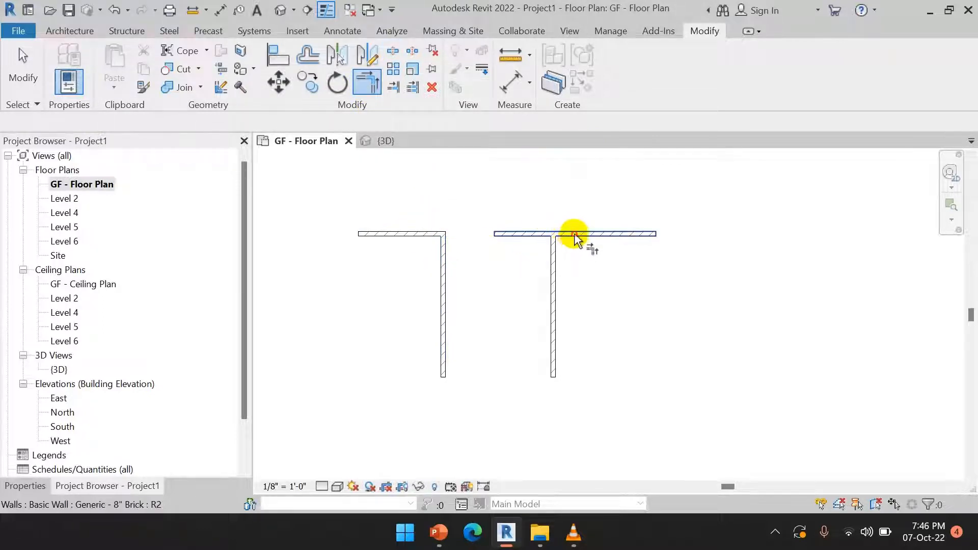
pyautogui.click(550, 267)
pyautogui.rightClick(651, 291)
pyautogui.click(651, 290)
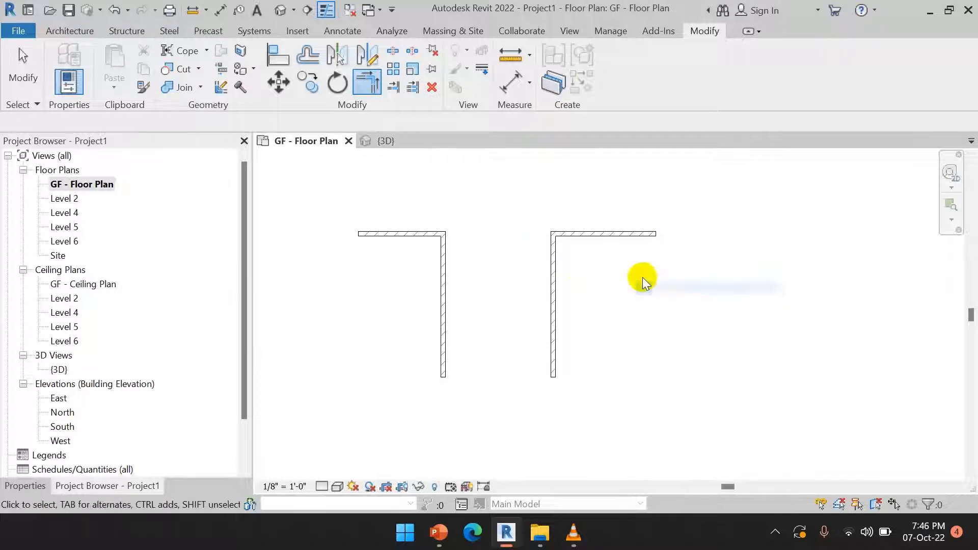
# Undo both corner trims and the split of the horizontal wall
pyautogui.hotkey('ctrl', 'z')
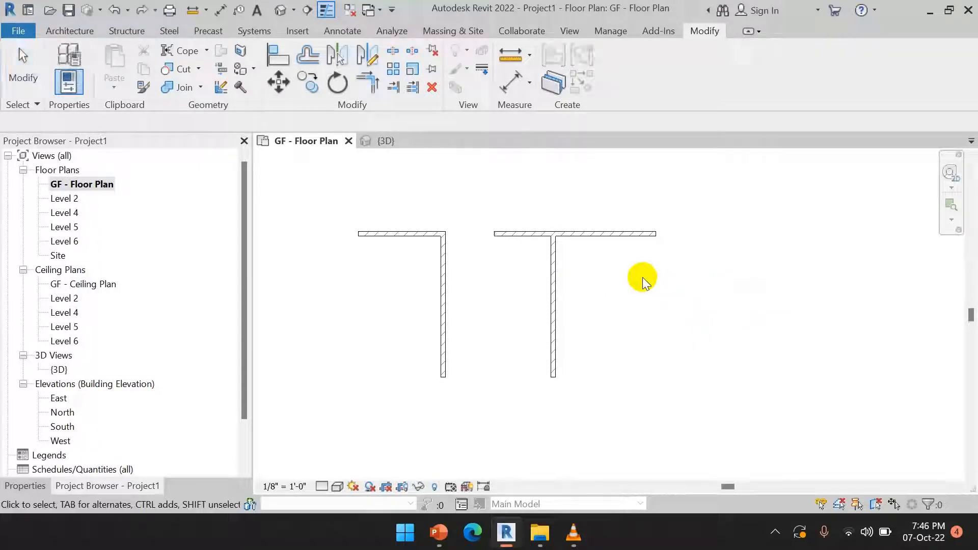
pyautogui.hotkey('ctrl', 'z')
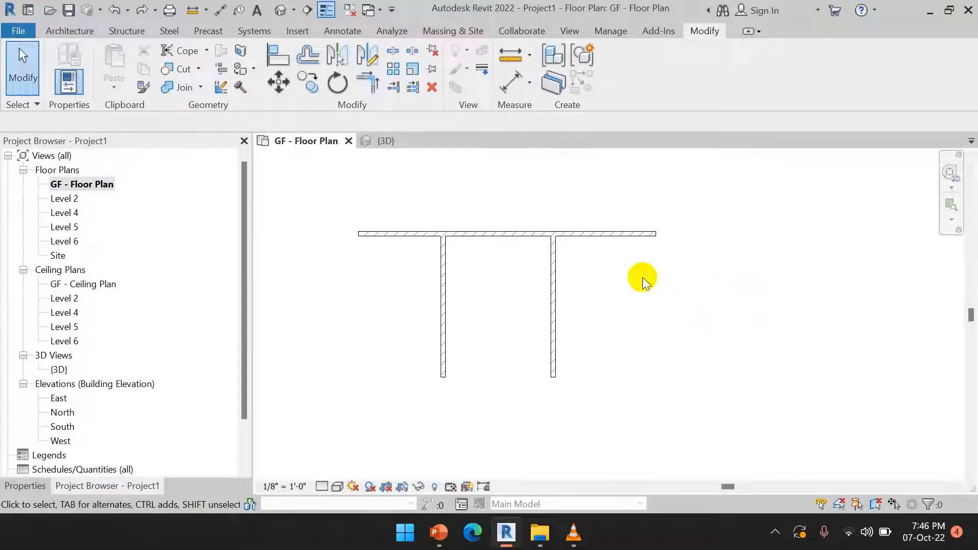
# Split the horizontal wall between the two vertical walls using Split with Gap with a 0' 1" joint gap, and inspect the gap closely
pyautogui.click(415, 49)
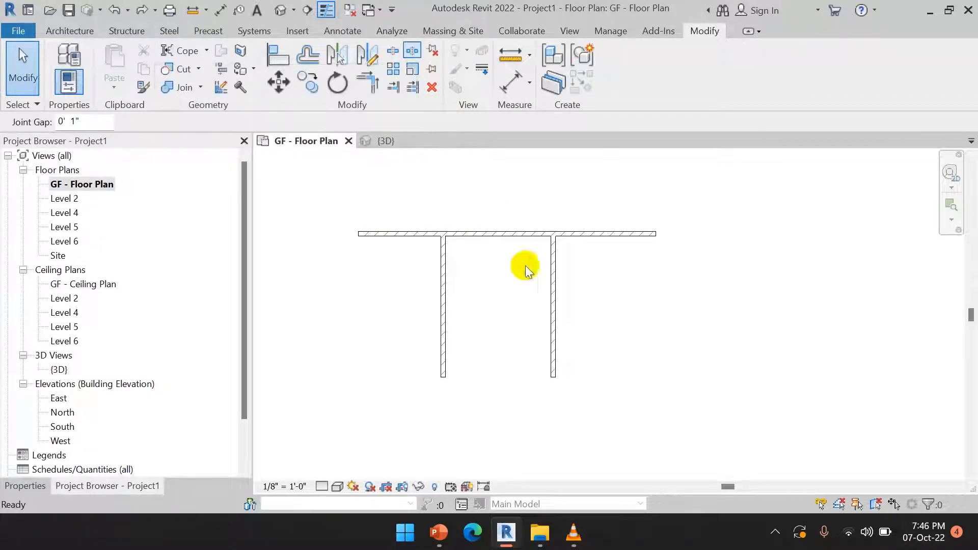
pyautogui.click(503, 230)
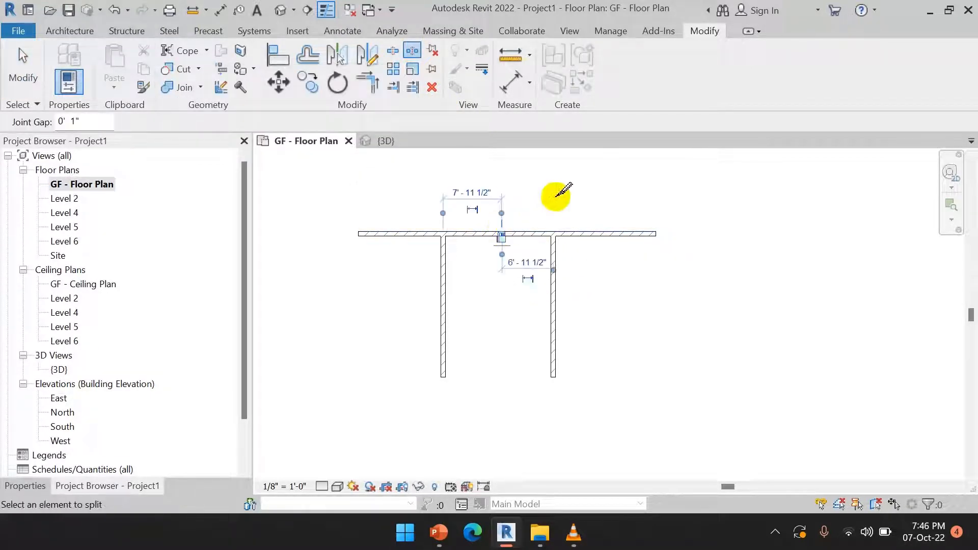
pyautogui.rightClick(559, 192)
pyautogui.click(591, 204)
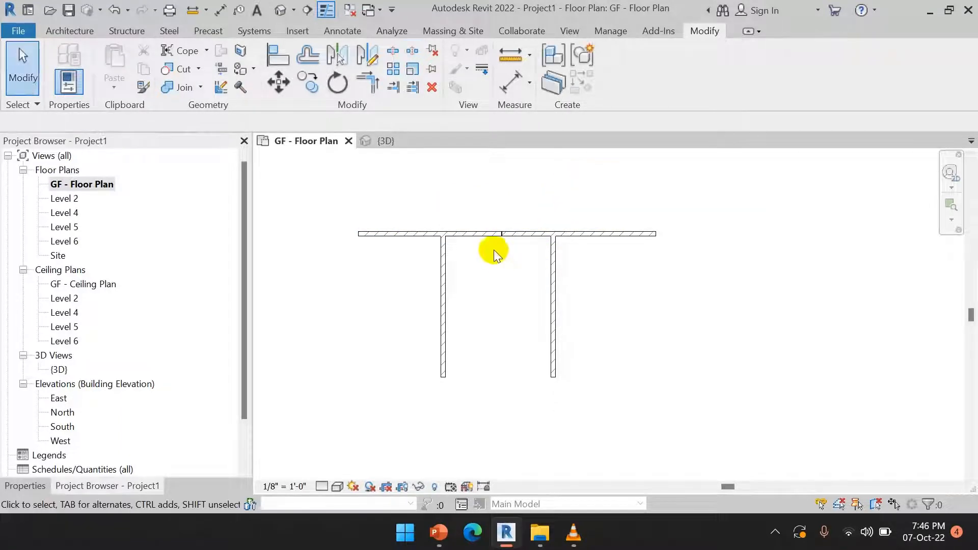
pyautogui.scroll(8, 504, 241)
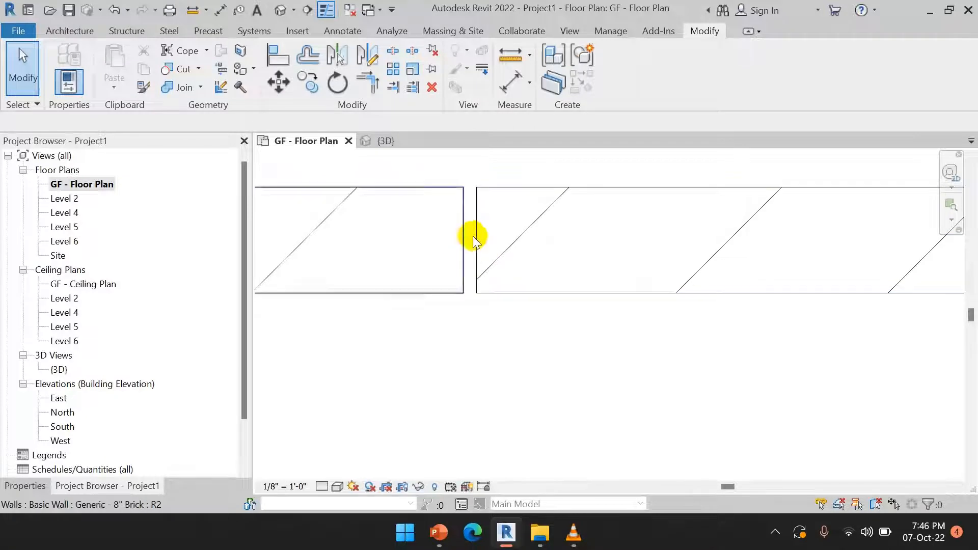
pyautogui.scroll(-1, 490, 323)
pyautogui.scroll(-5, 491, 321)
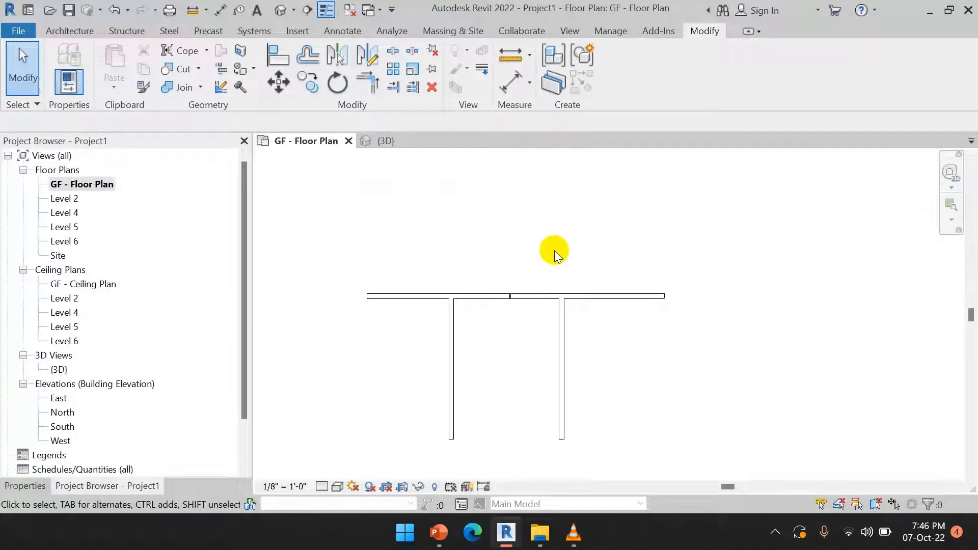
# Move the horizontal wall's right part up to 30'-6" from the vertical walls' lower ends, and examine the gap joint
pyautogui.click(622, 296)
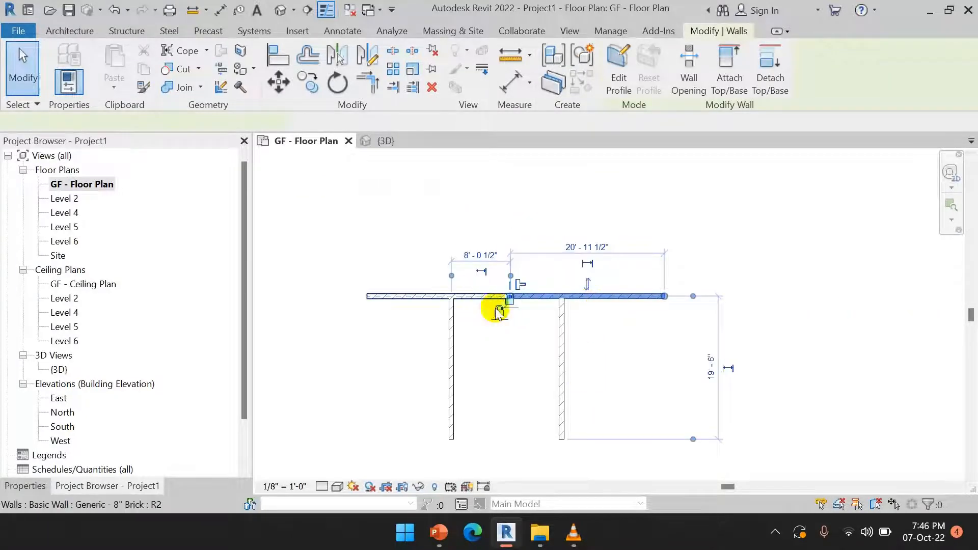
pyautogui.moveTo(622, 298); pyautogui.dragTo(627, 216)
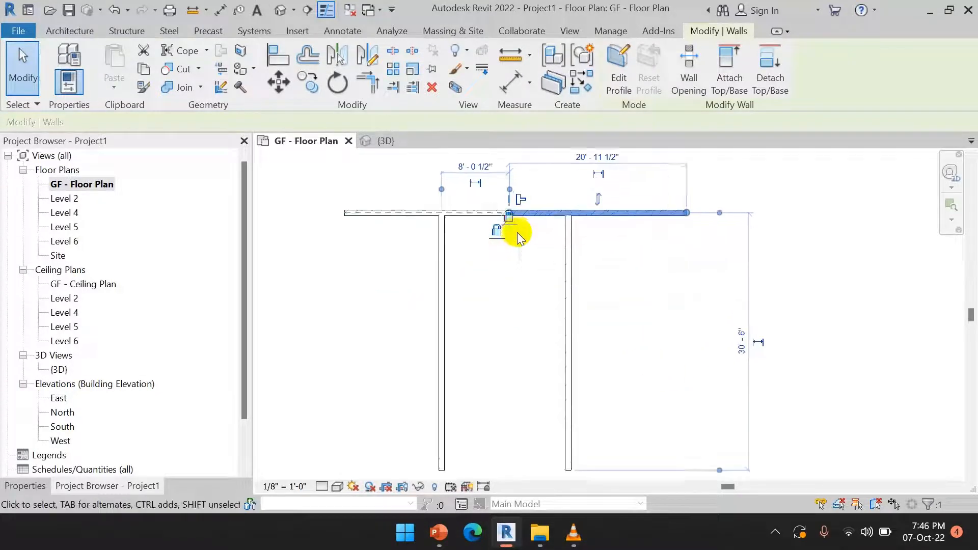
pyautogui.scroll(8, 509, 203)
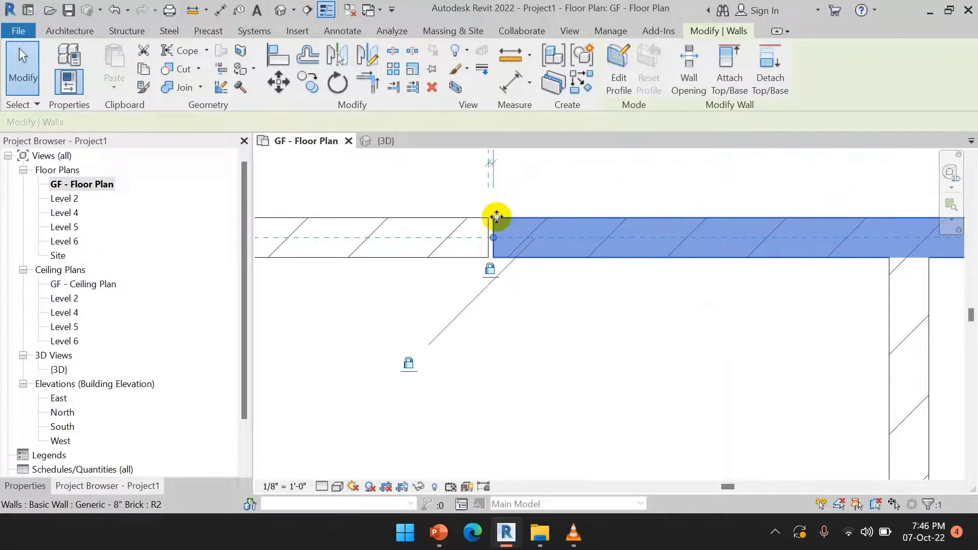
# Undo the wall move and the gap split
pyautogui.hotkey('ctrl', 'z')
pyautogui.hotkey('ctrl', 'z')
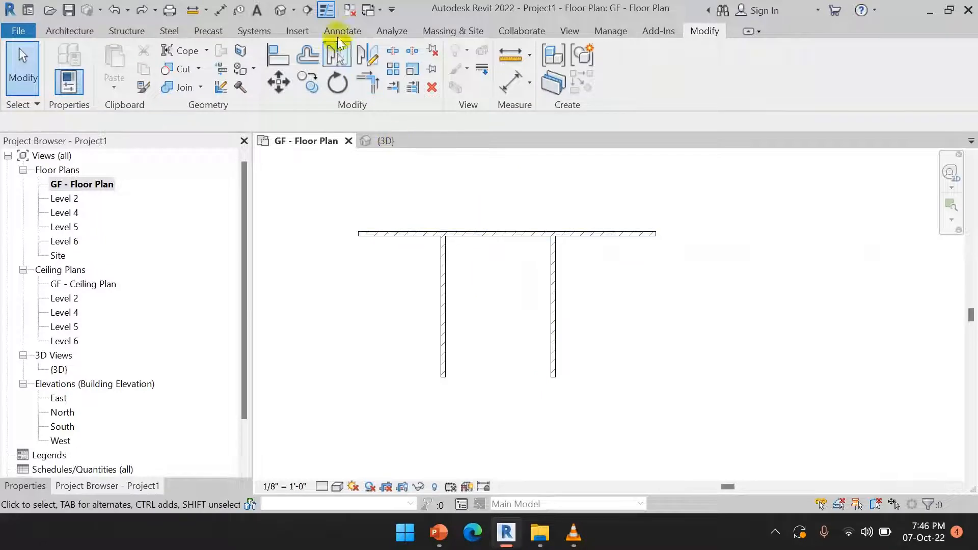
# Try to split the horizontal wall between the vertical walls using Split with Gap with a 10' joint gap, and cancel the command
pyautogui.click(412, 50)
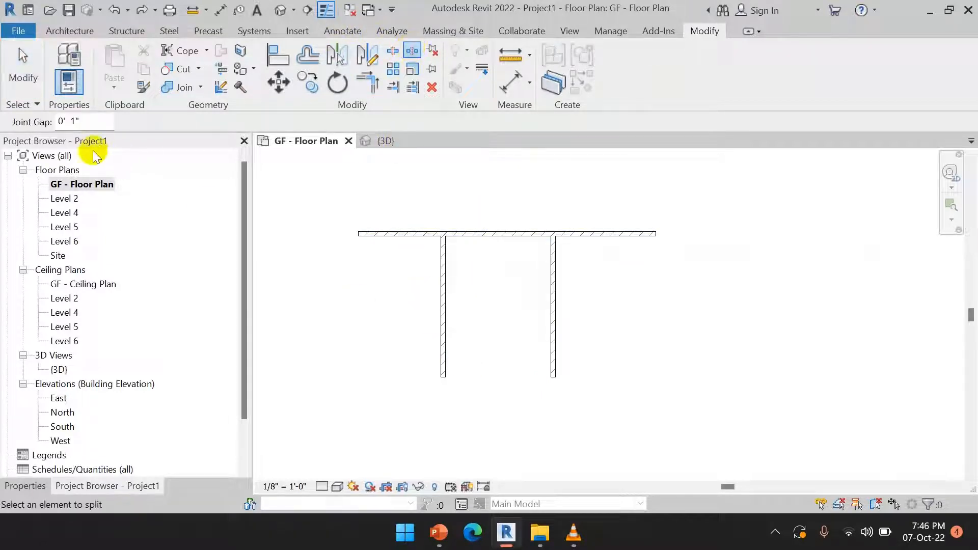
pyautogui.moveTo(93, 122); pyautogui.dragTo(38, 123)
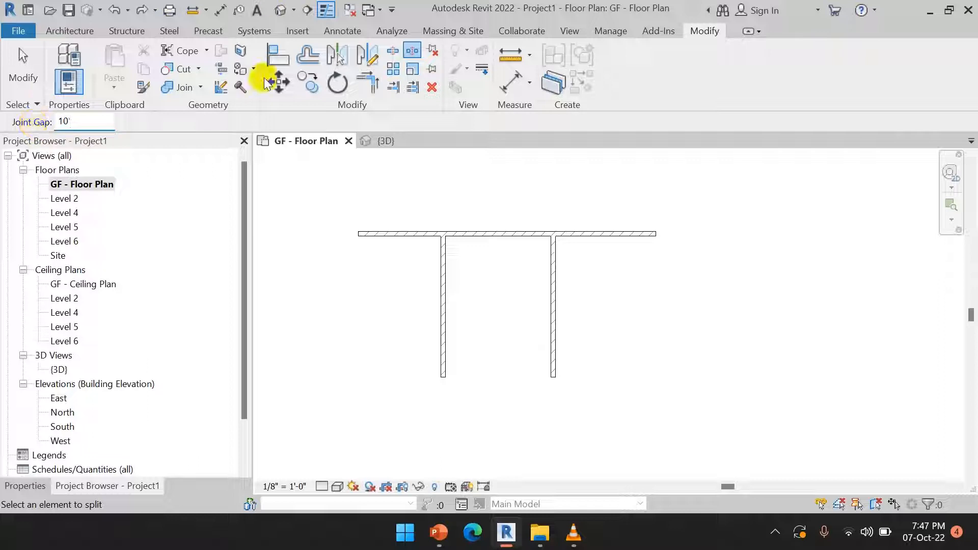
pyautogui.click(506, 232)
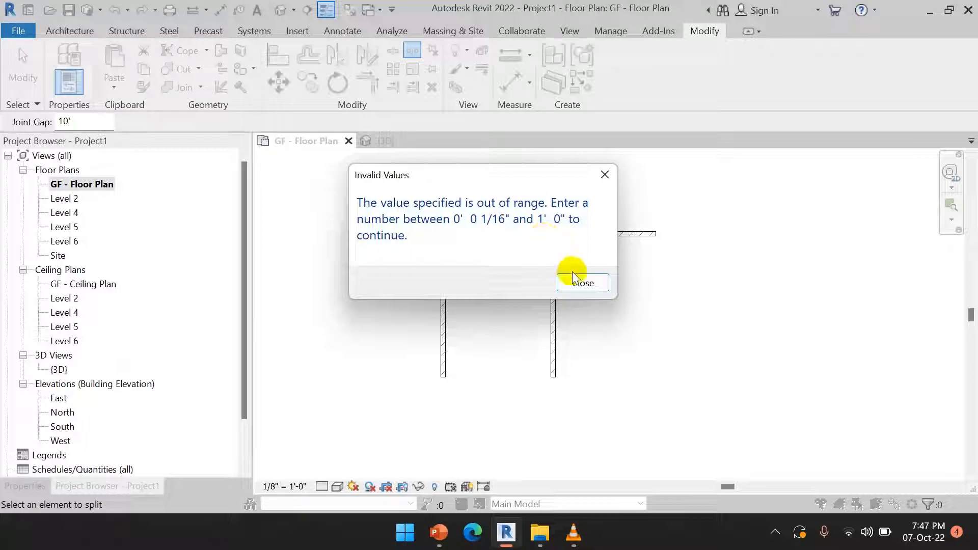
pyautogui.click(580, 281)
pyautogui.rightClick(481, 192)
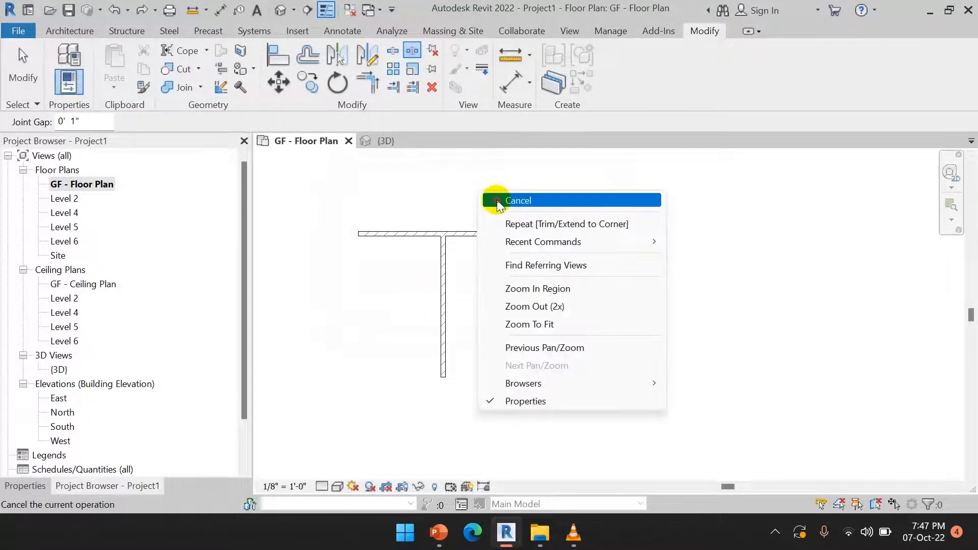
pyautogui.click(498, 198)
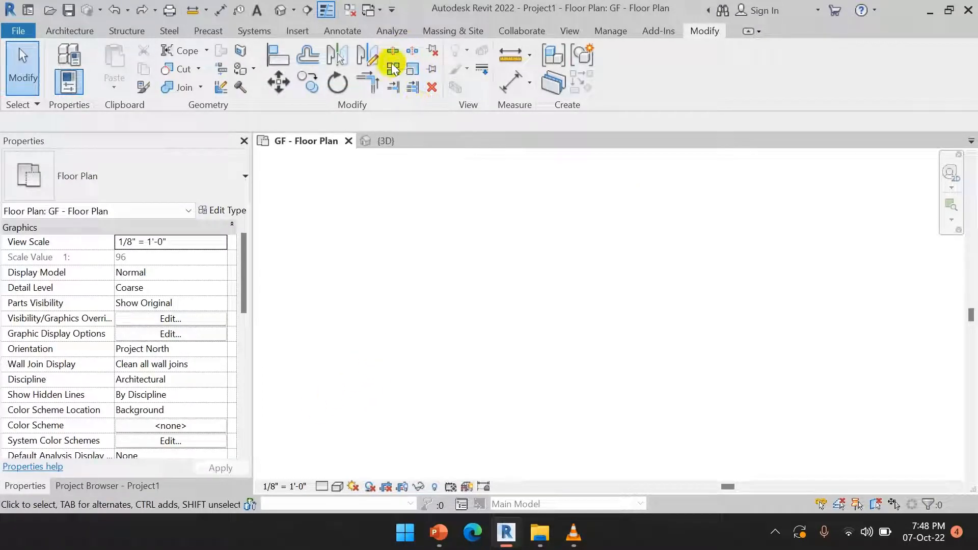
# Draw a horizontal Generic - 8" Brick wall 13'-6" long in the empty plan
pyautogui.click(69, 34)
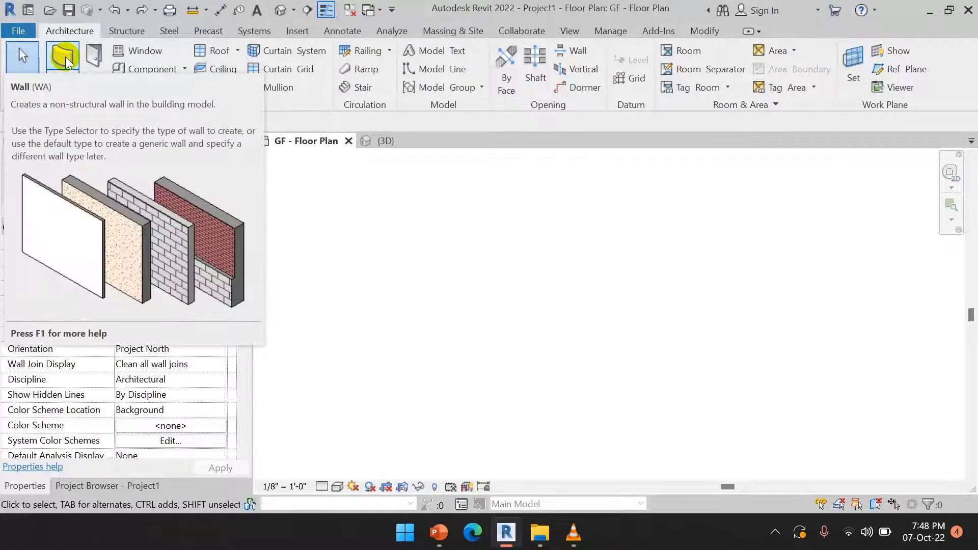
pyautogui.press('w')
pyautogui.press('a')
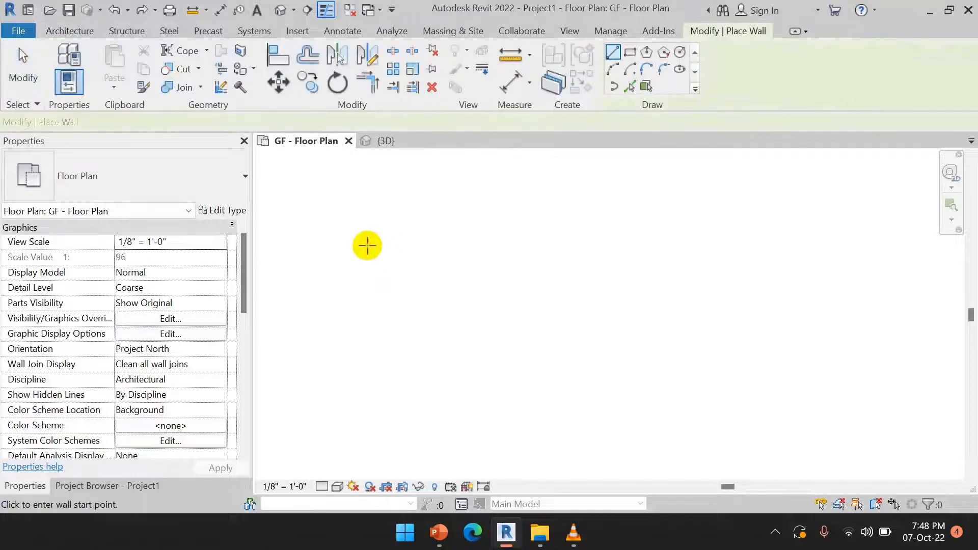
pyautogui.click(367, 245)
pyautogui.click(465, 245)
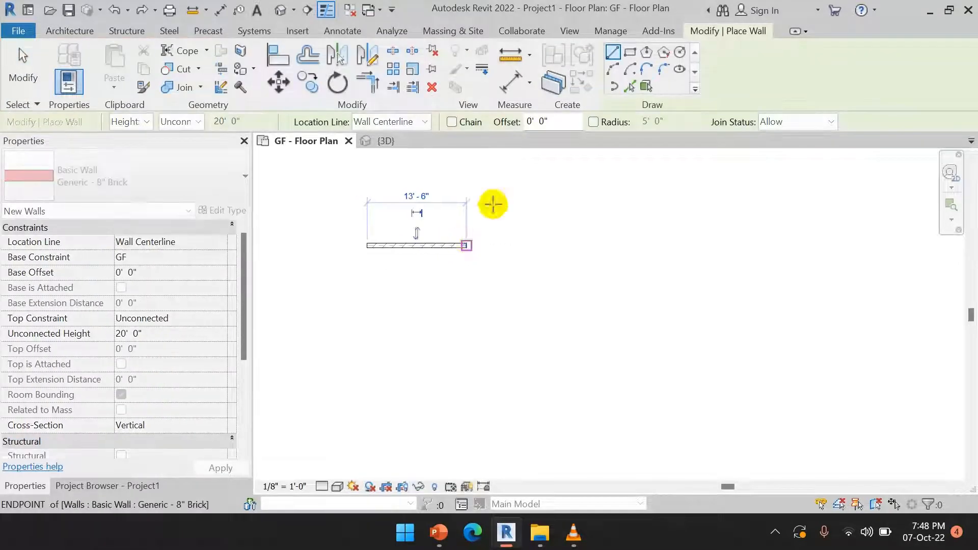
pyautogui.rightClick(529, 195)
pyautogui.click(560, 206)
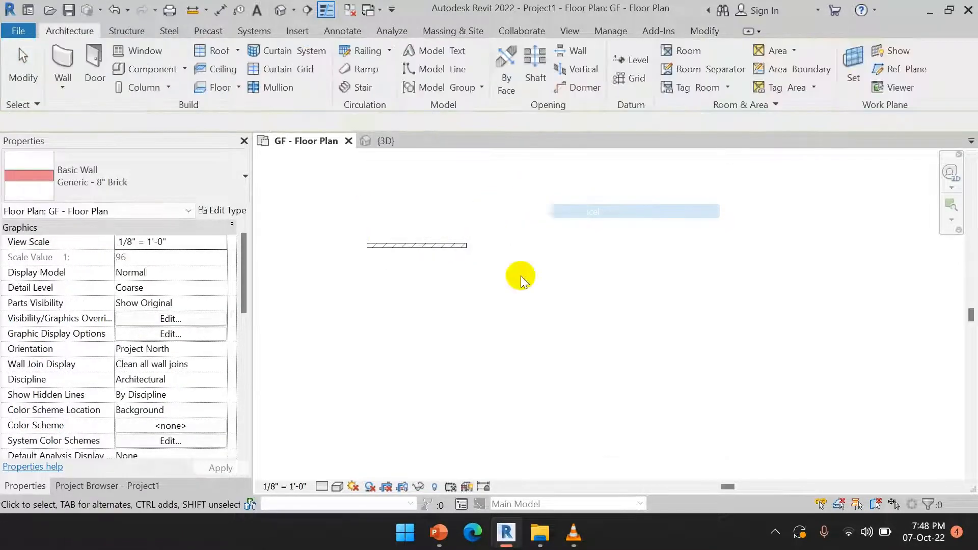
# Array the wall vertically downward as 5 grouped items with Move To set to Last, and undo the array
pyautogui.click(400, 249)
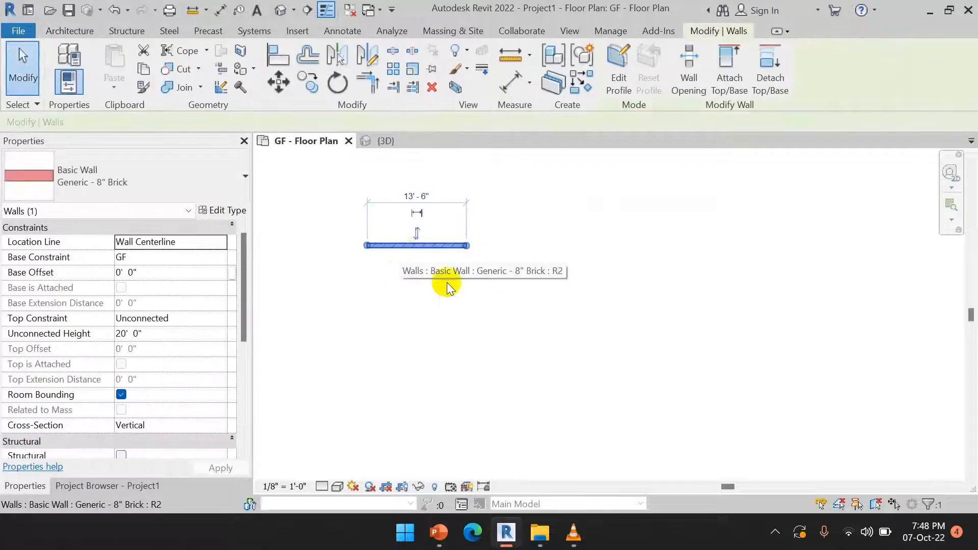
pyautogui.click(393, 68)
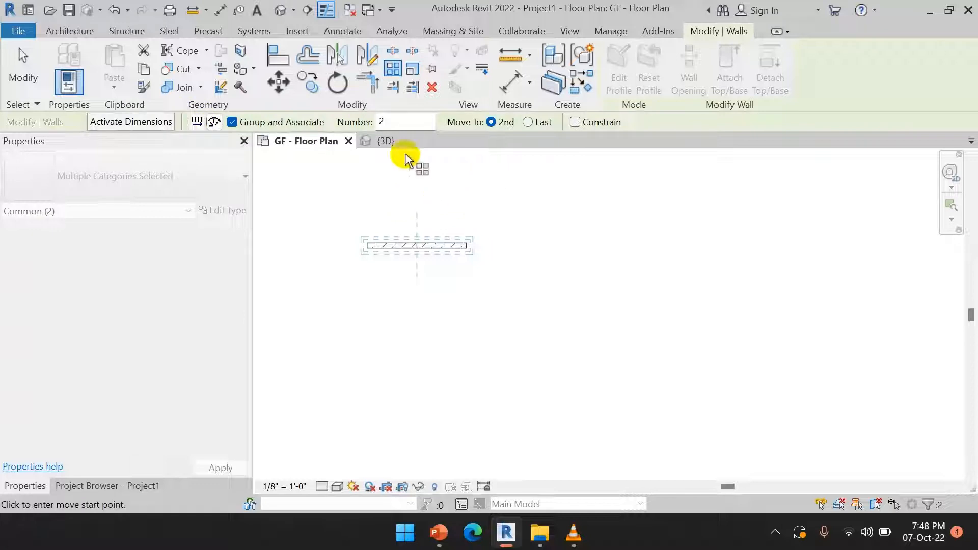
pyautogui.doubleClick(382, 122)
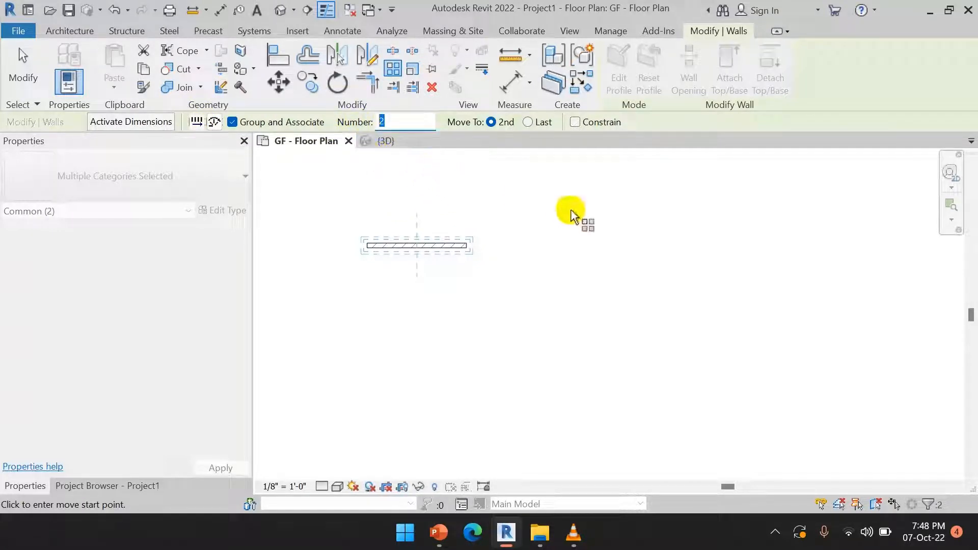
pyautogui.write('5')
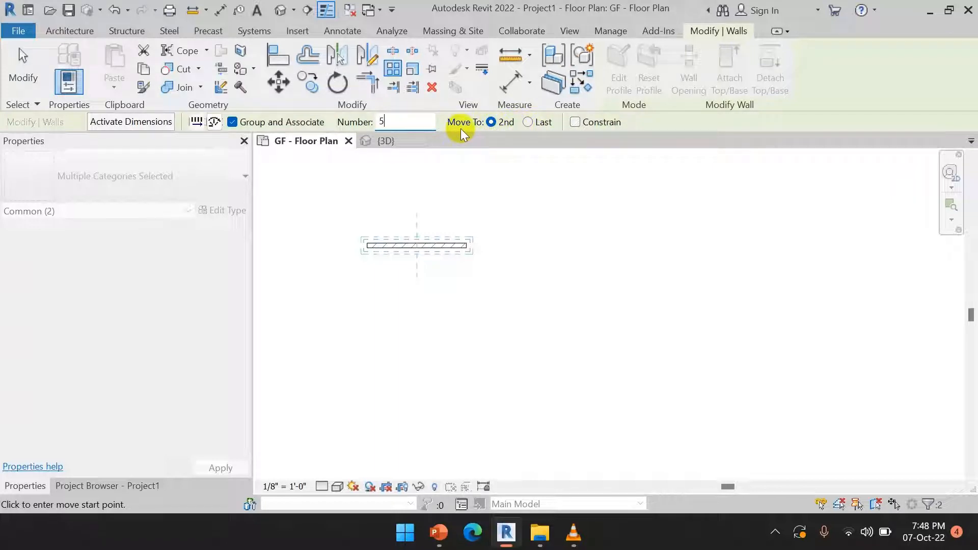
pyautogui.click(527, 123)
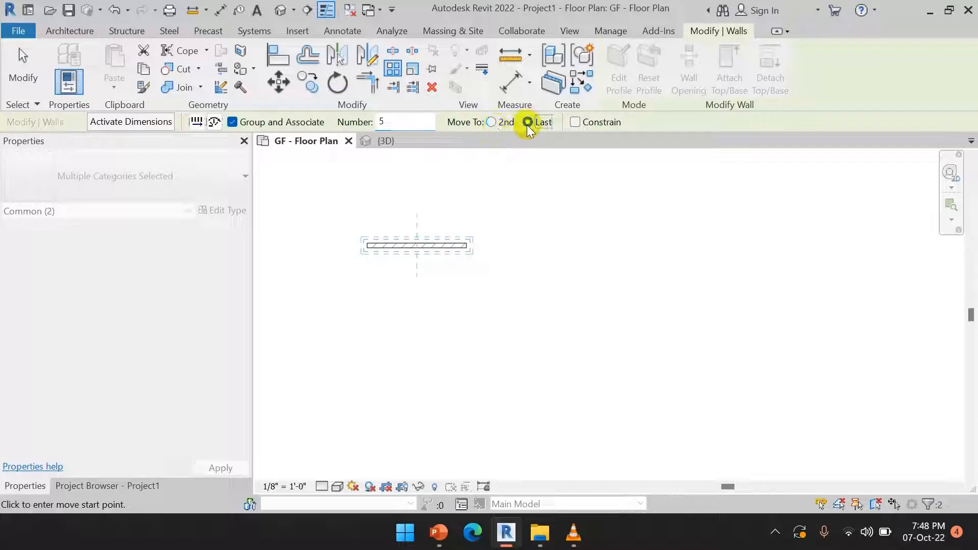
pyautogui.click(465, 249)
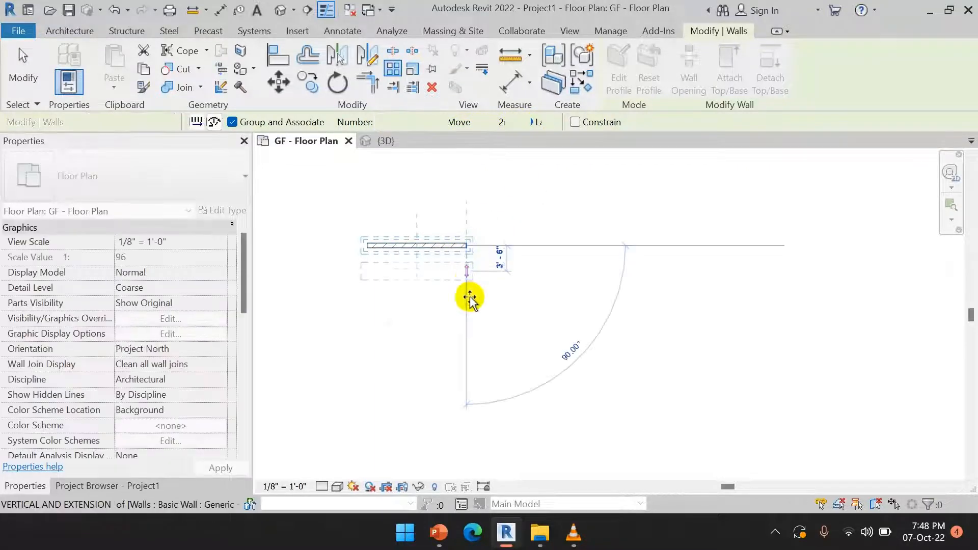
pyautogui.click(467, 425)
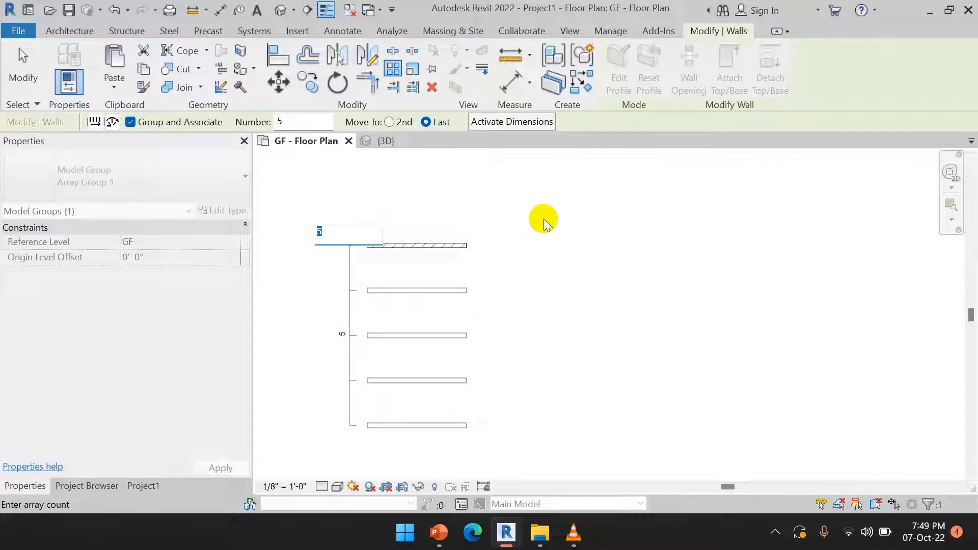
pyautogui.press('Return')
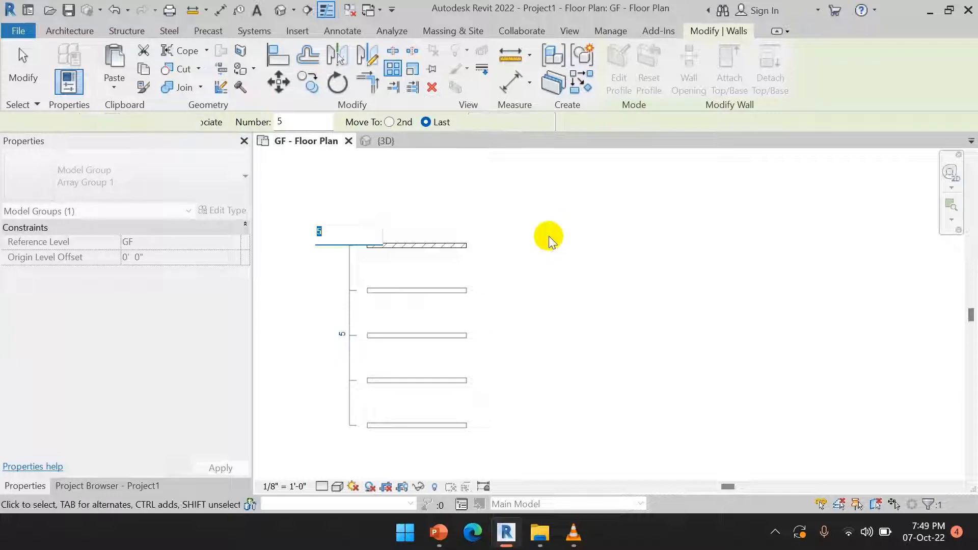
pyautogui.hotkey('ctrl', 'z')
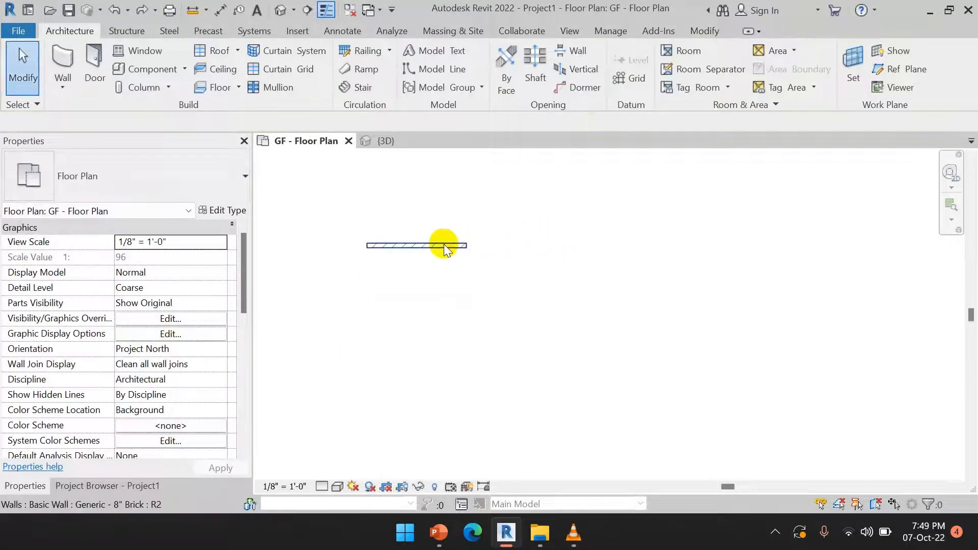
# Array the wall vertically downward as 5 grouped items with Move To set to 2nd
pyautogui.click(417, 245)
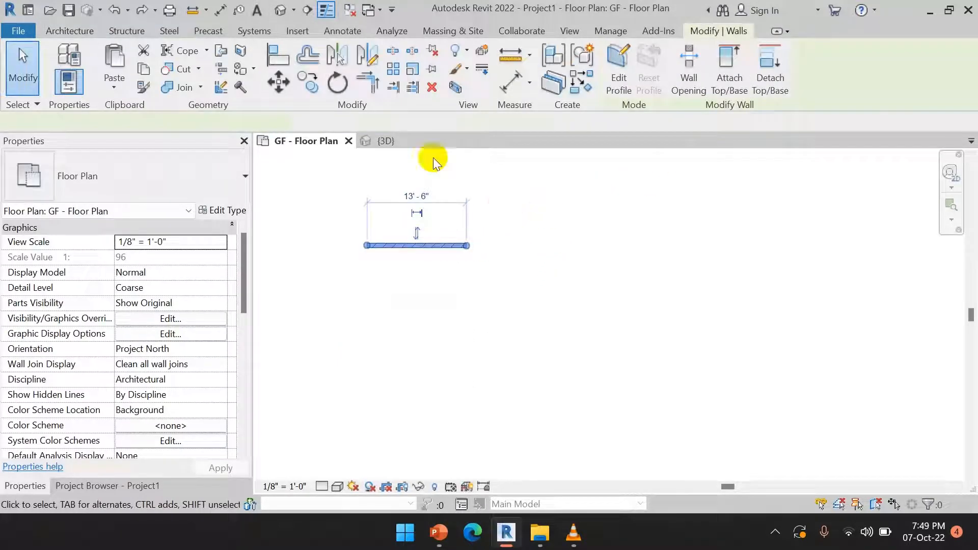
pyautogui.click(393, 68)
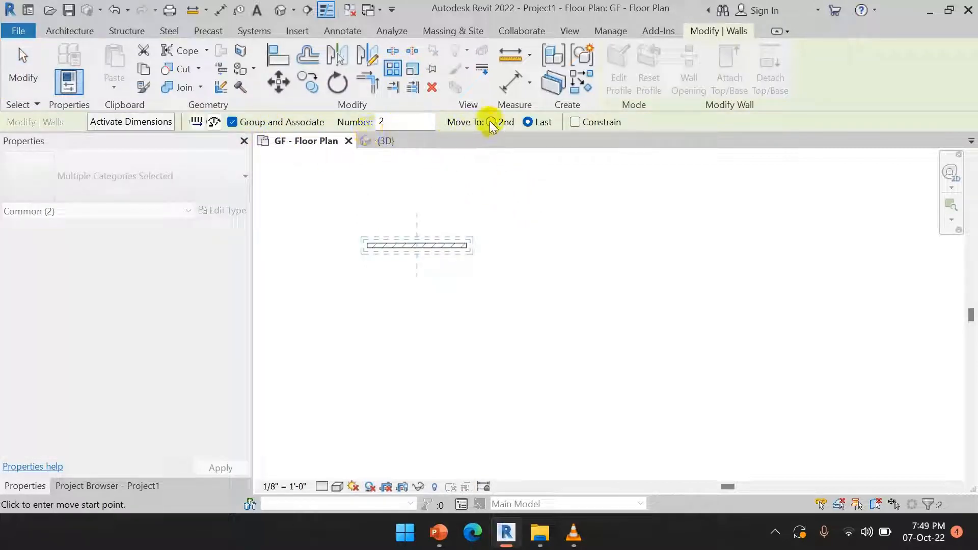
pyautogui.click(489, 122)
pyautogui.moveTo(383, 121); pyautogui.dragTo(362, 117)
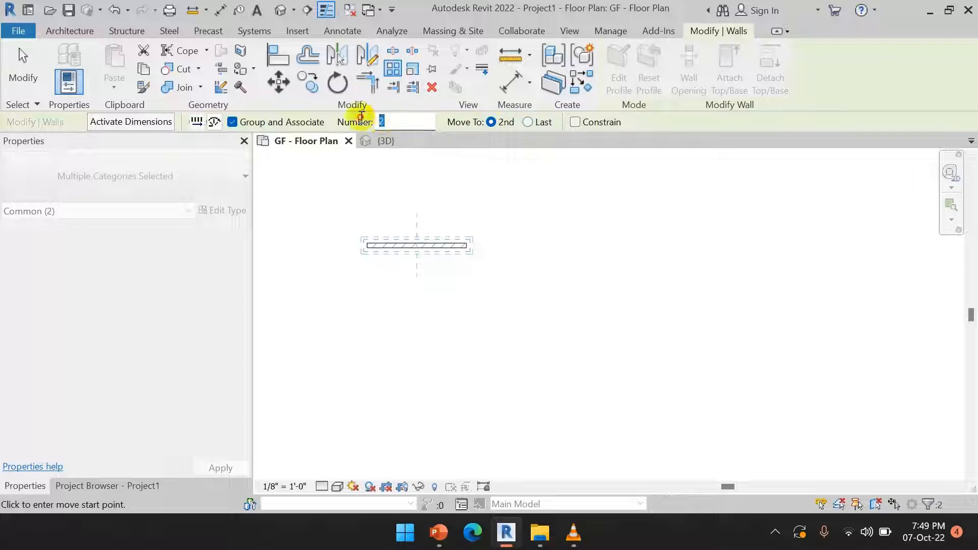
pyautogui.write('5')
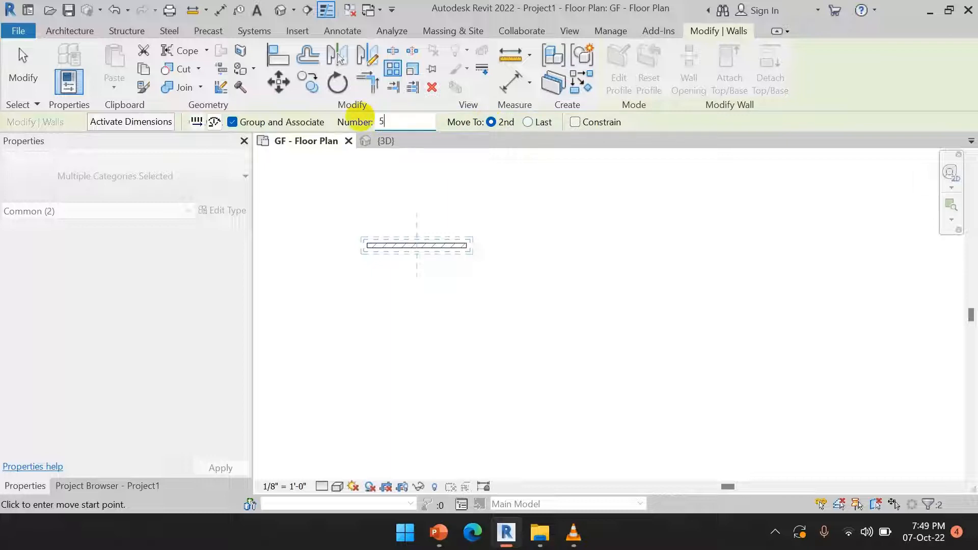
pyautogui.click(466, 246)
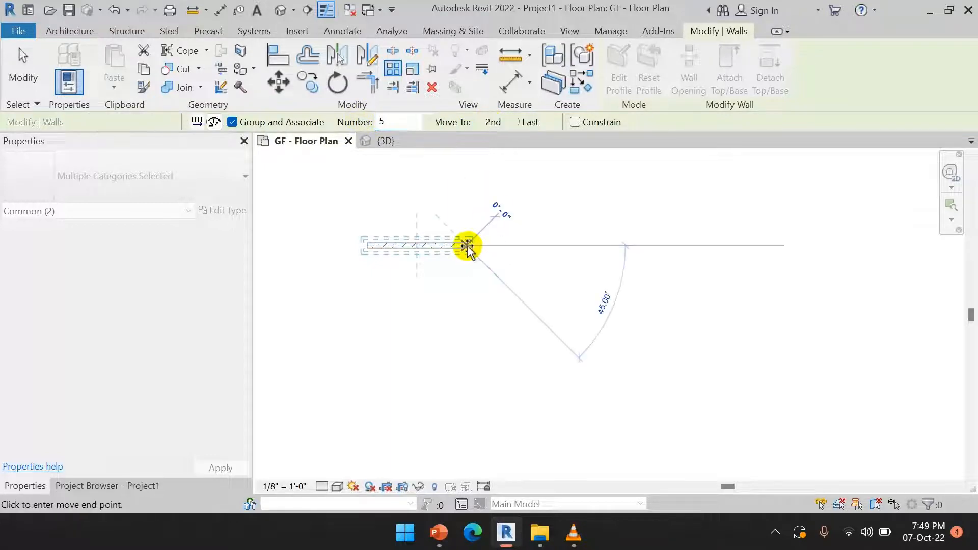
pyautogui.click(465, 286)
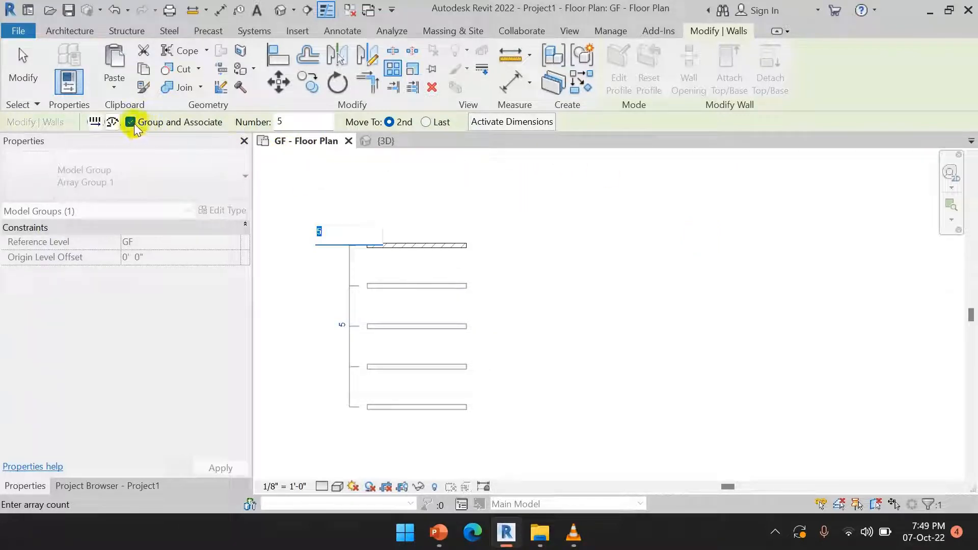
pyautogui.press('Return')
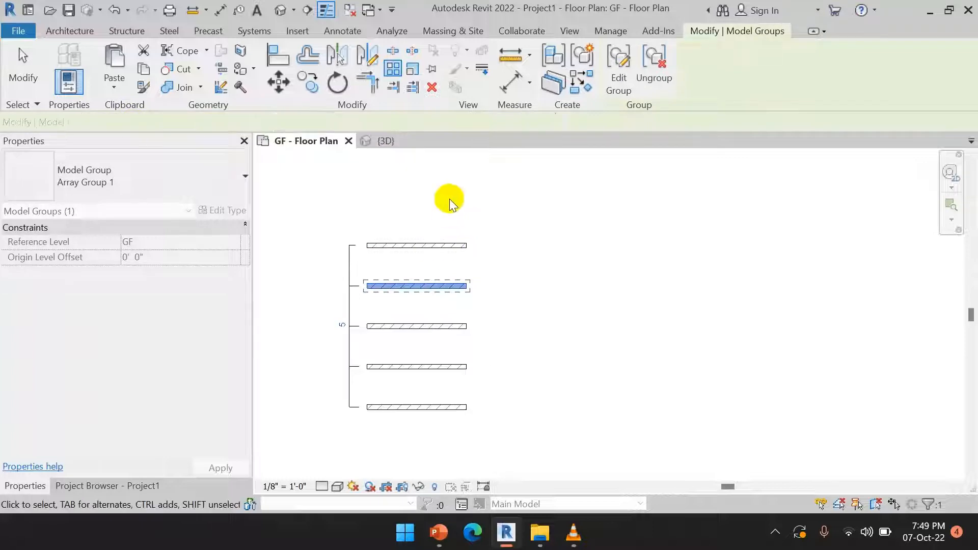
pyautogui.click(448, 258)
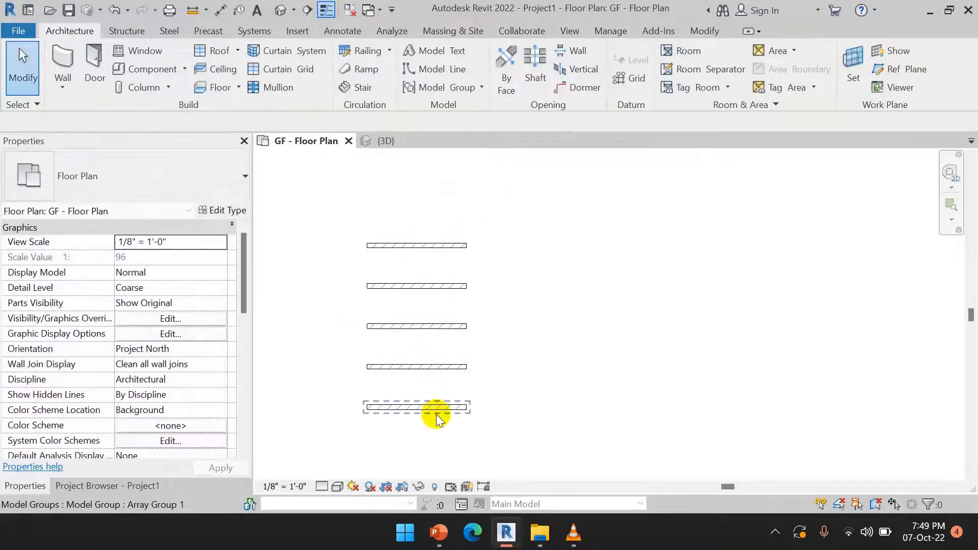
# Set the item count of the wall array to 3
pyautogui.click(387, 247)
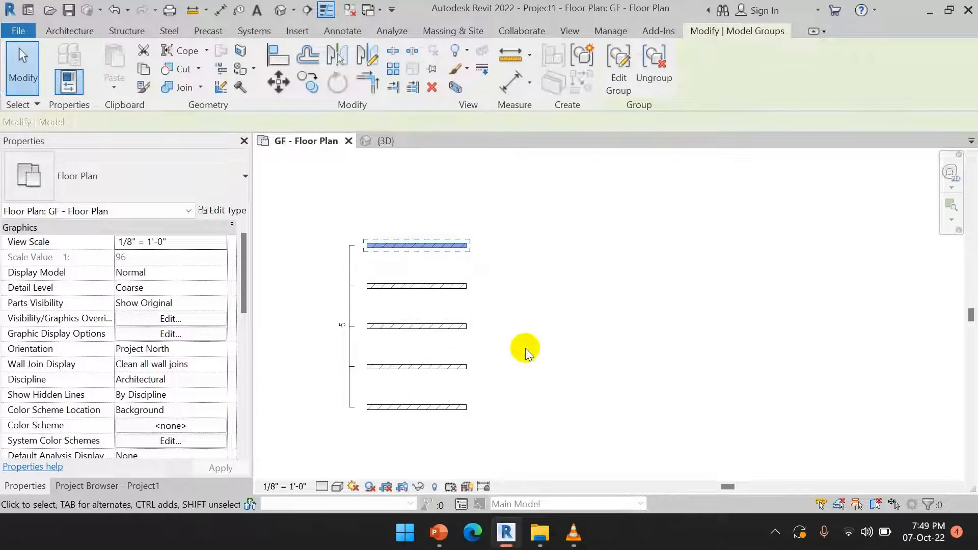
pyautogui.click(343, 325)
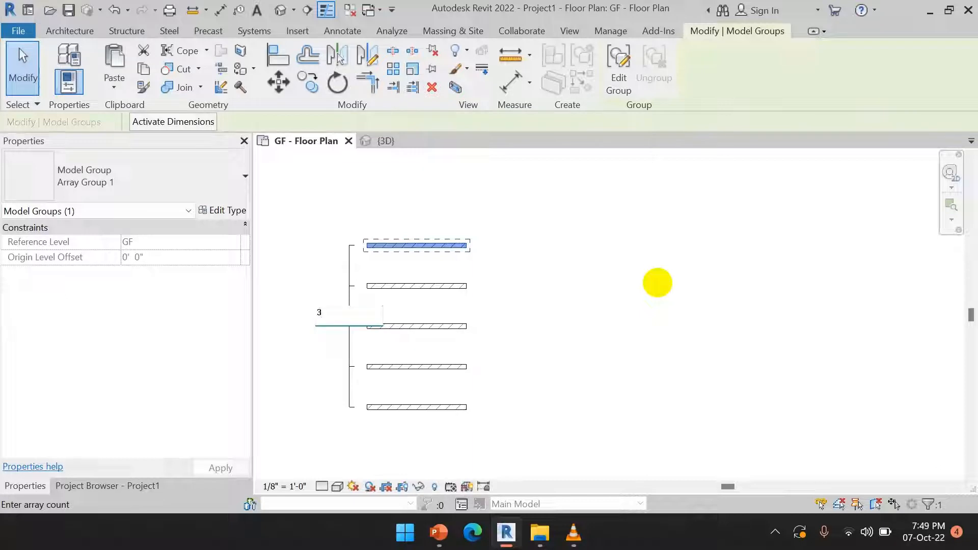
pyautogui.write('3')
pyautogui.press('Return')
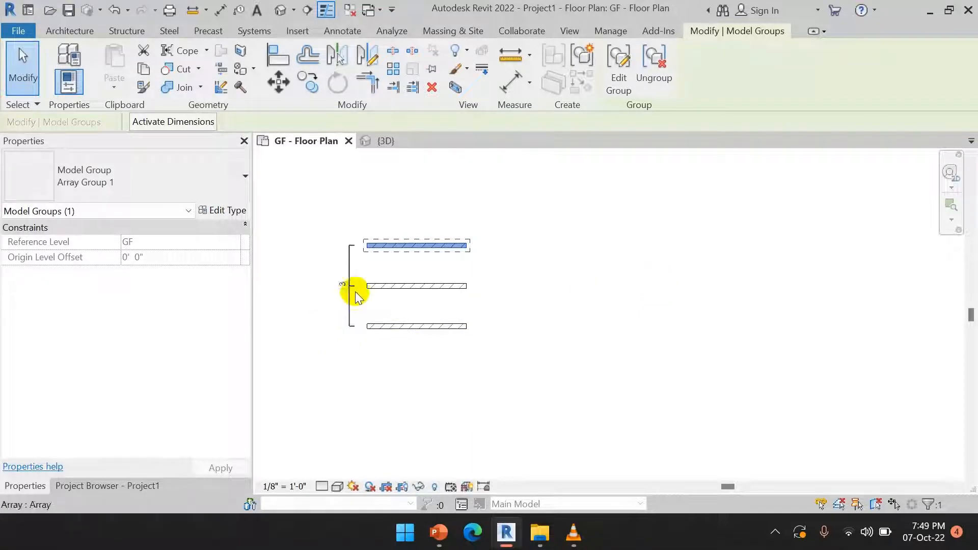
# Increase the wall array's item count to 10
pyautogui.click(343, 285)
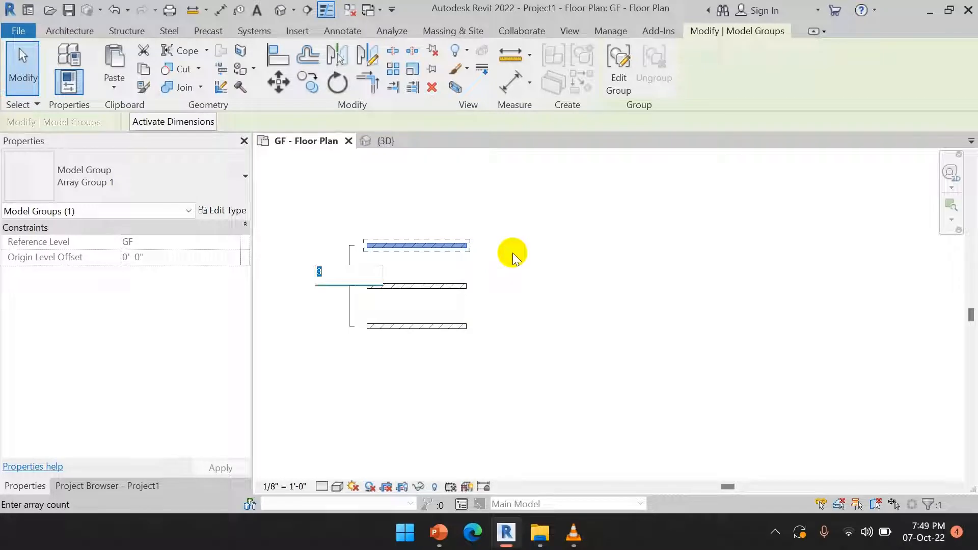
pyautogui.write('10')
pyautogui.press('Return')
pyautogui.scroll(-1, 556, 262)
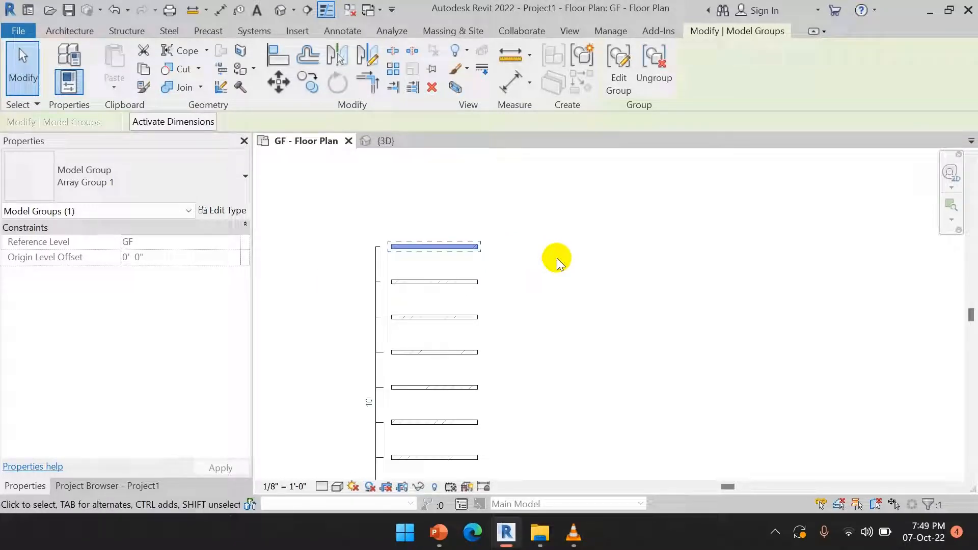
pyautogui.moveTo(572, 288); pyautogui.dragTo(570, 268, button='middle')
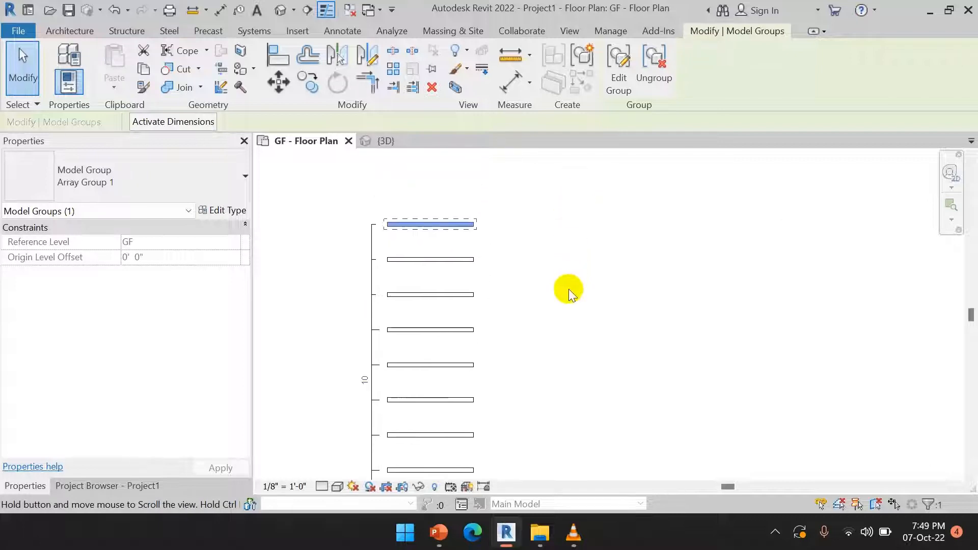
pyautogui.click(610, 230)
# Undo both array count changes and the array itself, leaving the single wall
pyautogui.hotkey('ctrl', 'z')
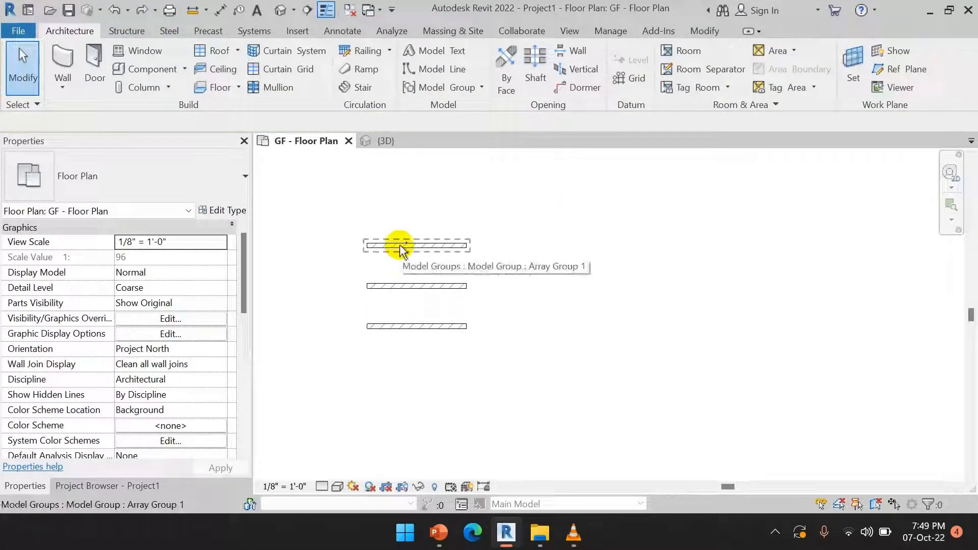
pyautogui.hotkey('ctrl', 'z')
pyautogui.hotkey('ctrl', 'z')
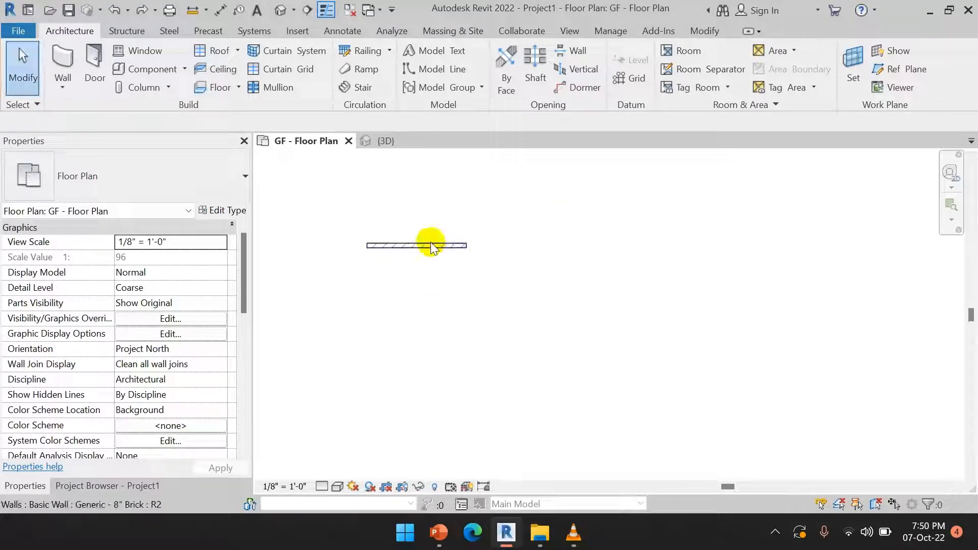
# Array the wall vertically downward as 2 grouped items about 5'-6" apart, with Move To set to 2nd
pyautogui.click(430, 242)
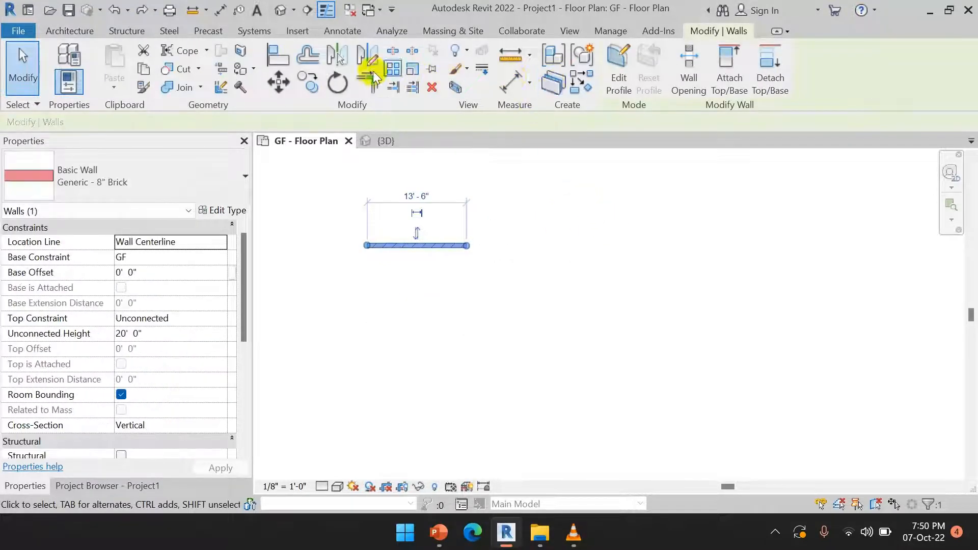
pyautogui.click(393, 69)
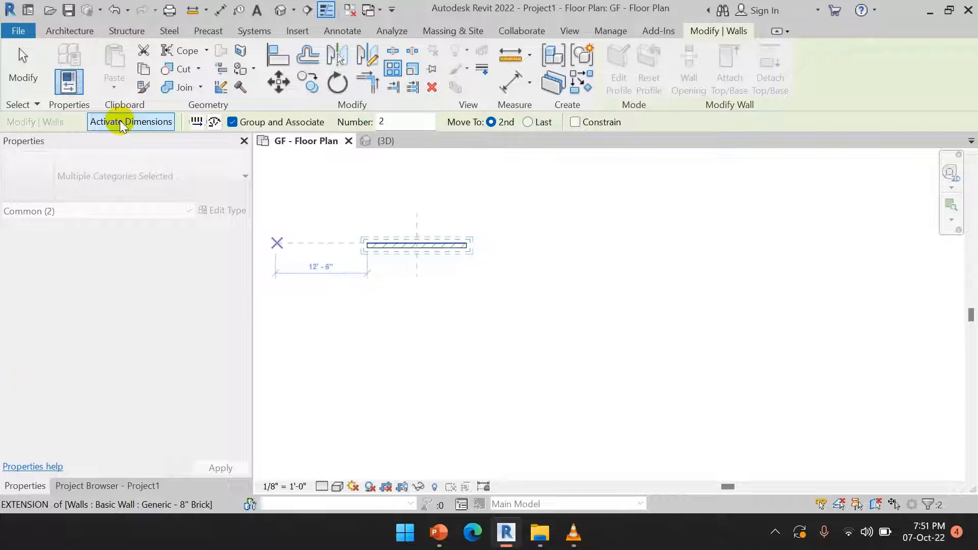
pyautogui.click(120, 120)
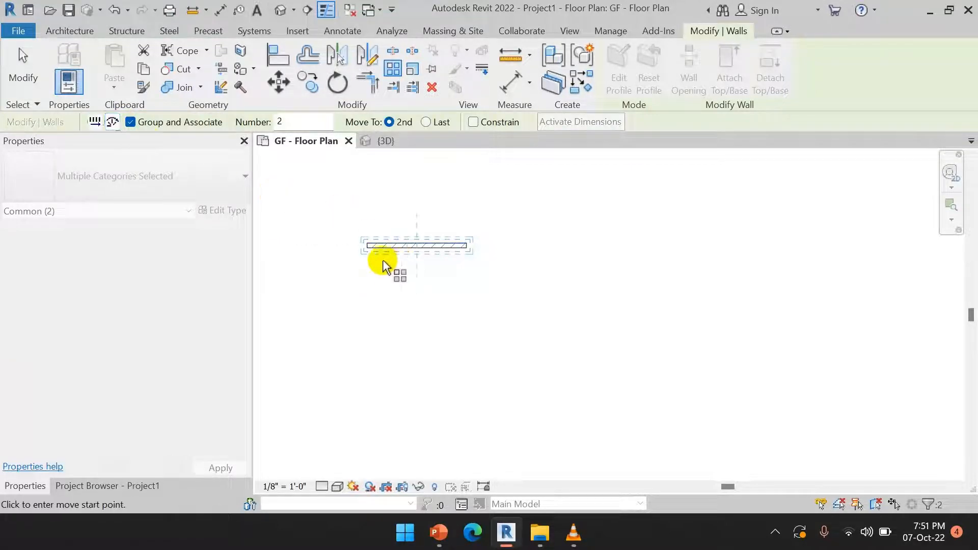
pyautogui.click(367, 247)
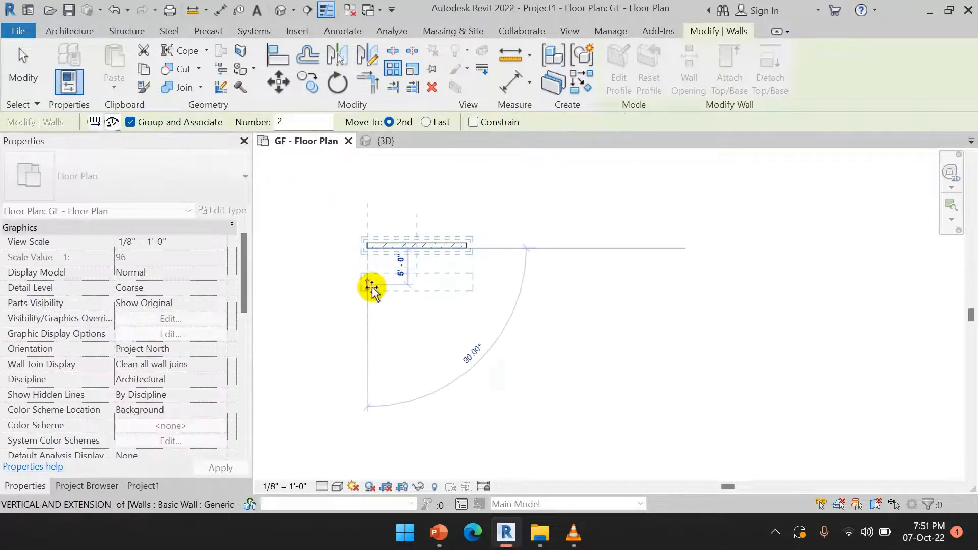
pyautogui.click(370, 286)
pyautogui.rightClick(470, 197)
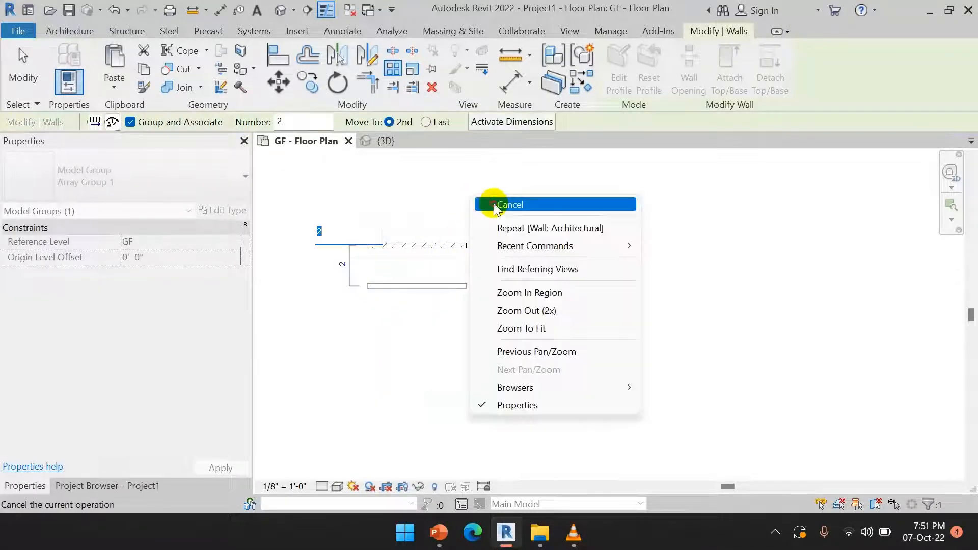
pyautogui.click(494, 206)
pyautogui.rightClick(492, 190)
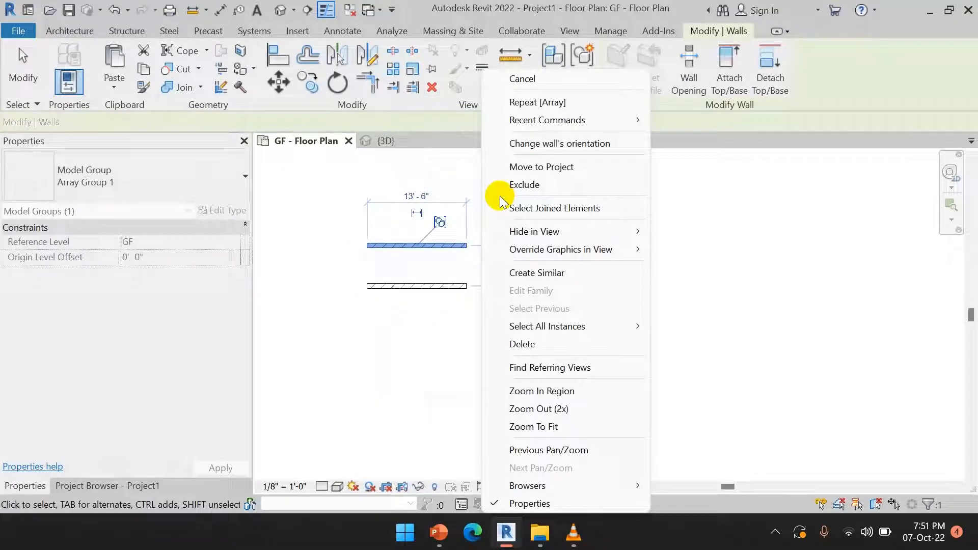
pyautogui.click(522, 77)
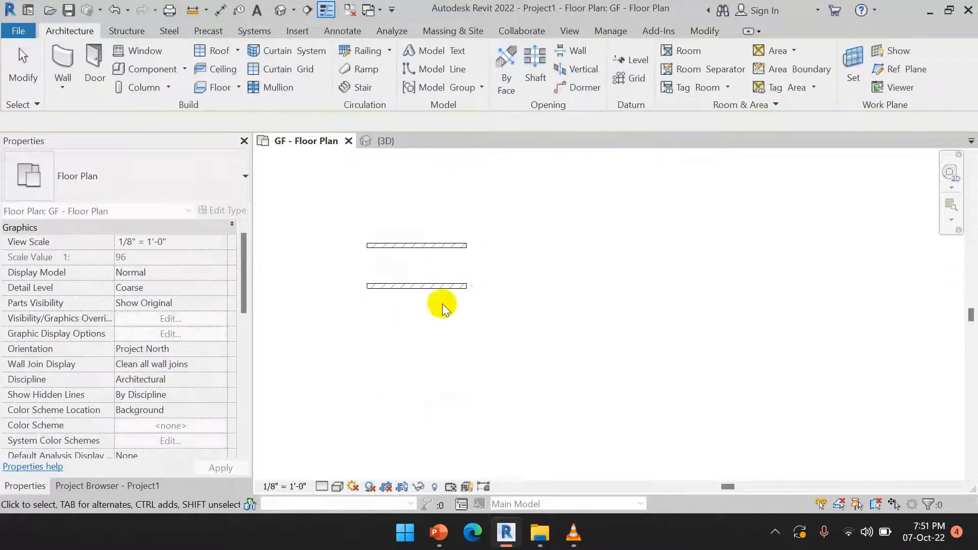
# Activate the dimensions of the upper wall group, check the lower group's spacing dimension, and undo the two-item array
pyautogui.click(419, 246)
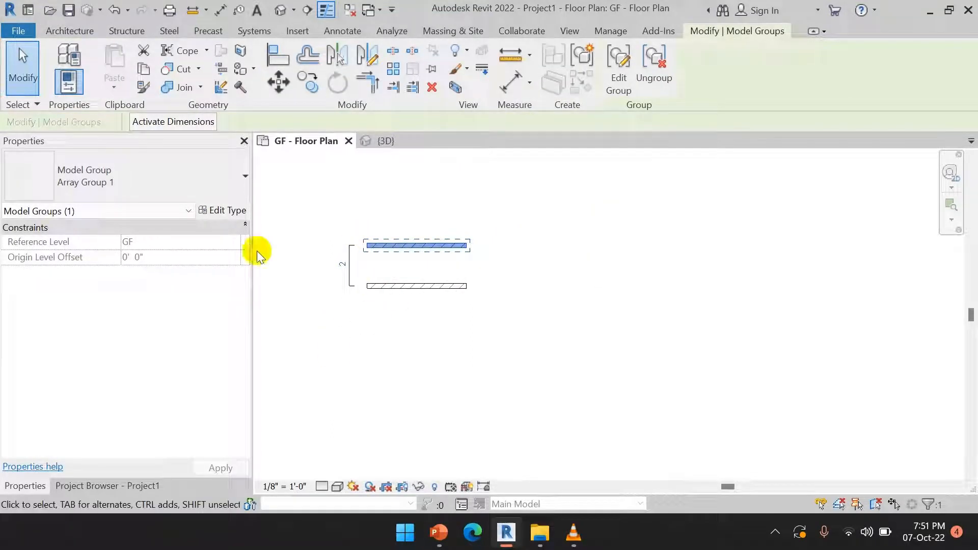
pyautogui.click(152, 119)
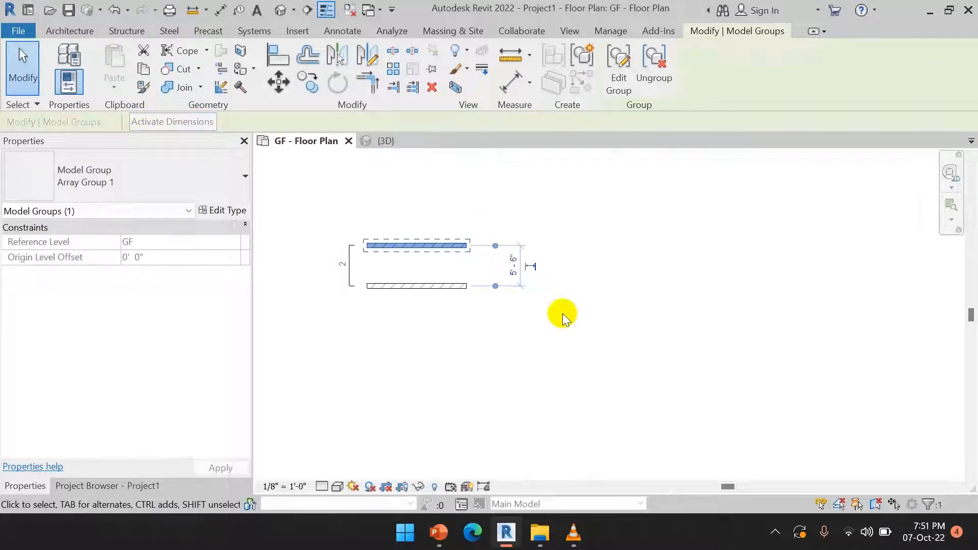
pyautogui.click(593, 306)
pyautogui.click(395, 285)
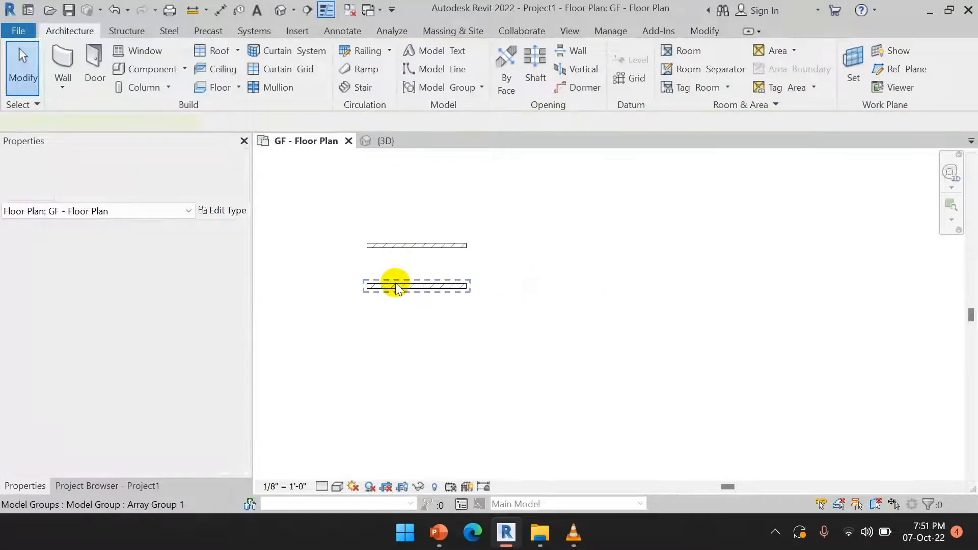
pyautogui.click(204, 123)
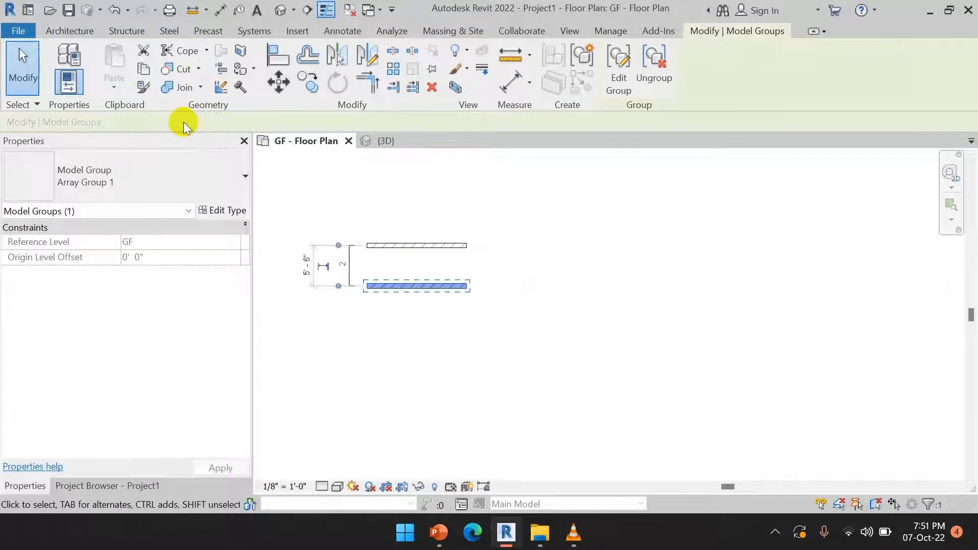
pyautogui.click(466, 199)
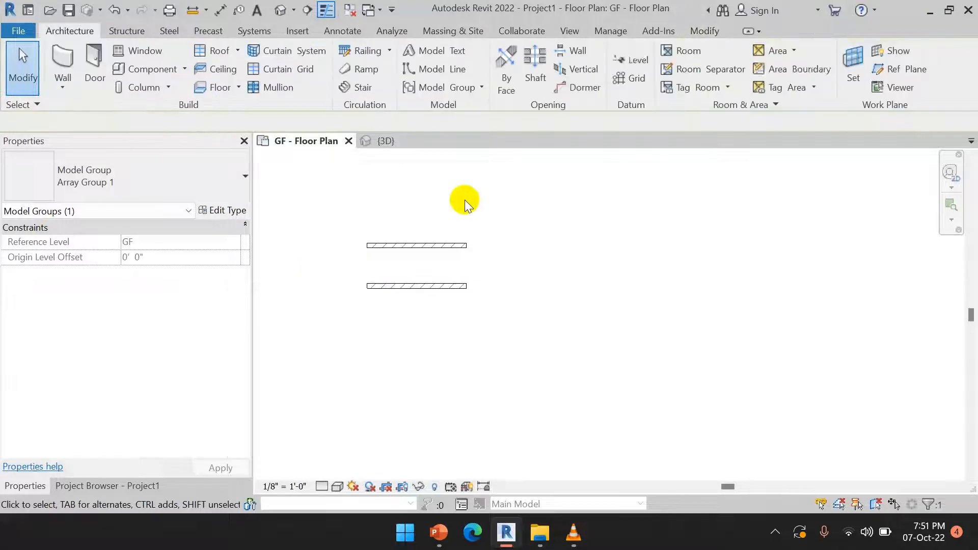
pyautogui.rightClick(465, 200)
pyautogui.click(497, 210)
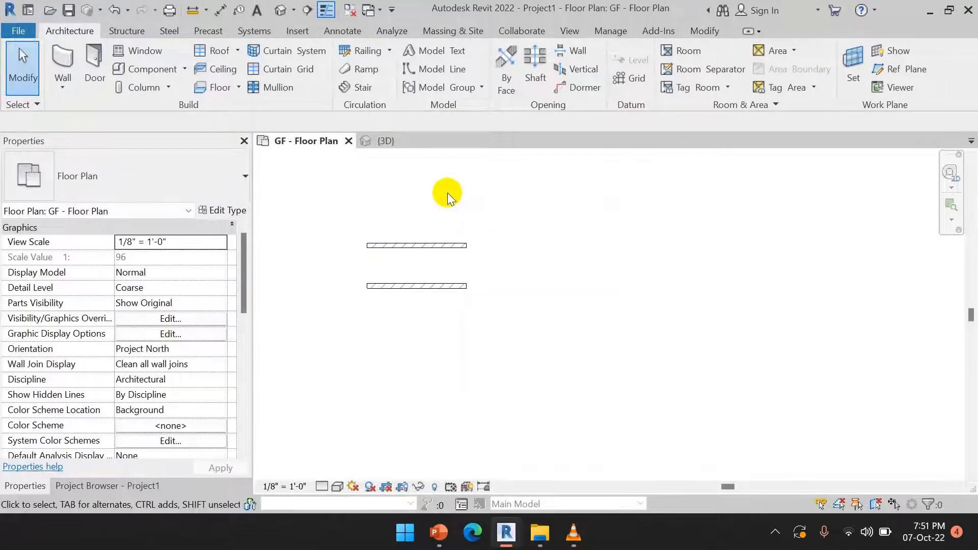
pyautogui.hotkey('ctrl', 'z')
# Start a radial array of the horizontal wall with 4 grouped items and Move To set to 2nd
pyautogui.click(420, 245)
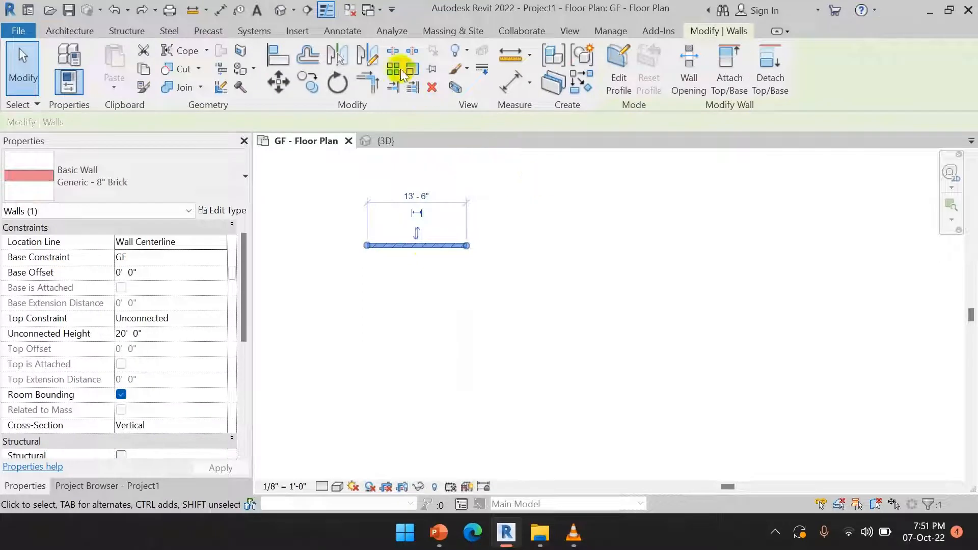
pyautogui.click(397, 65)
pyautogui.click(466, 245)
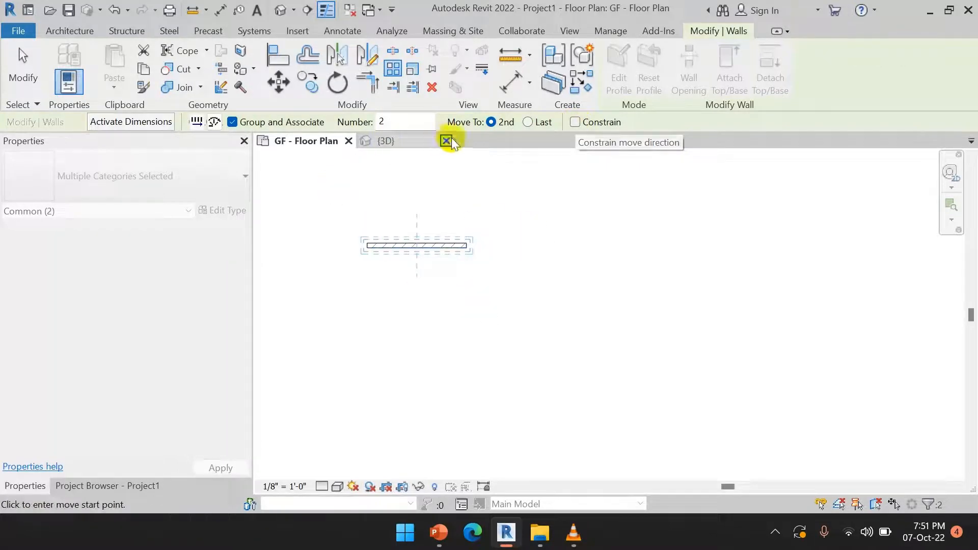
pyautogui.click(213, 124)
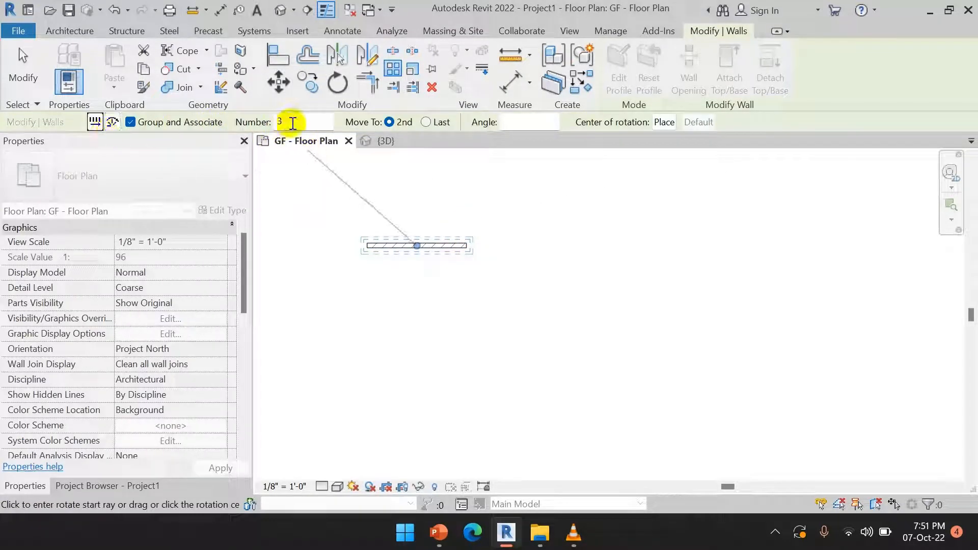
pyautogui.moveTo(292, 123); pyautogui.dragTo(252, 123)
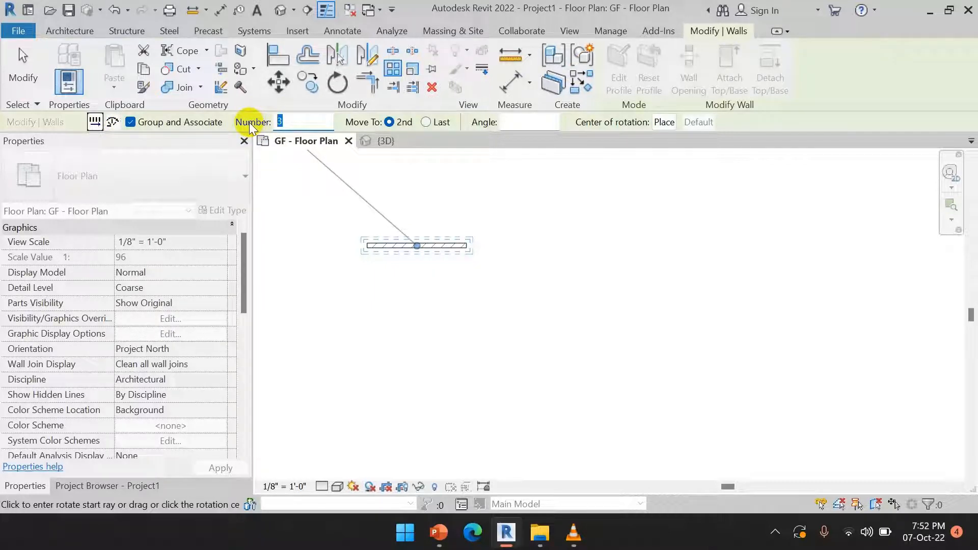
pyautogui.write('4')
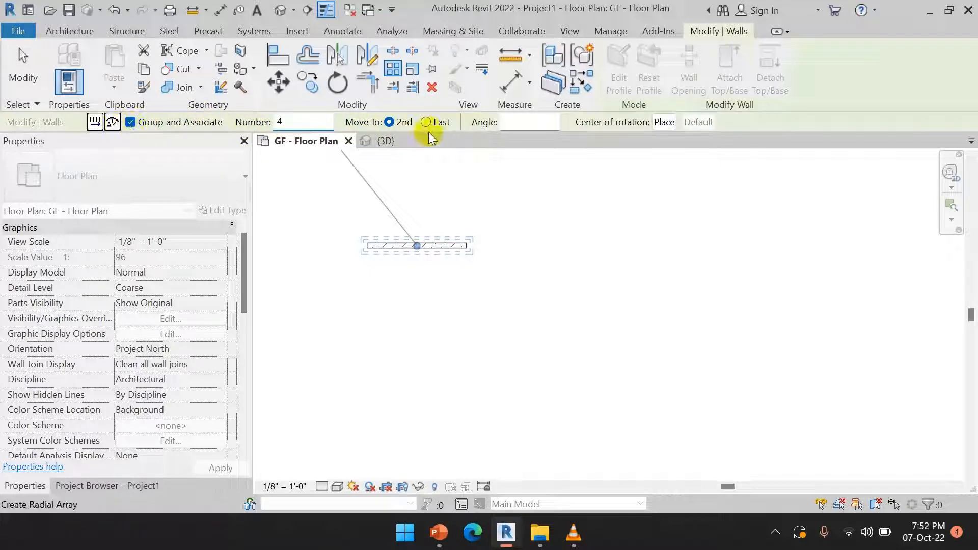
# Place the array's center of rotation at the wall's right endpoint and restore the default center
pyautogui.click(664, 123)
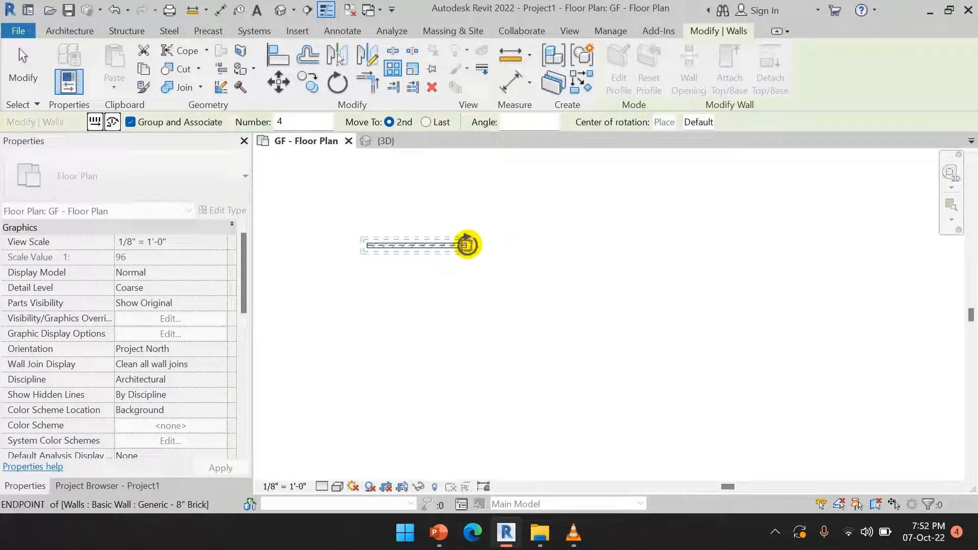
pyautogui.click(467, 245)
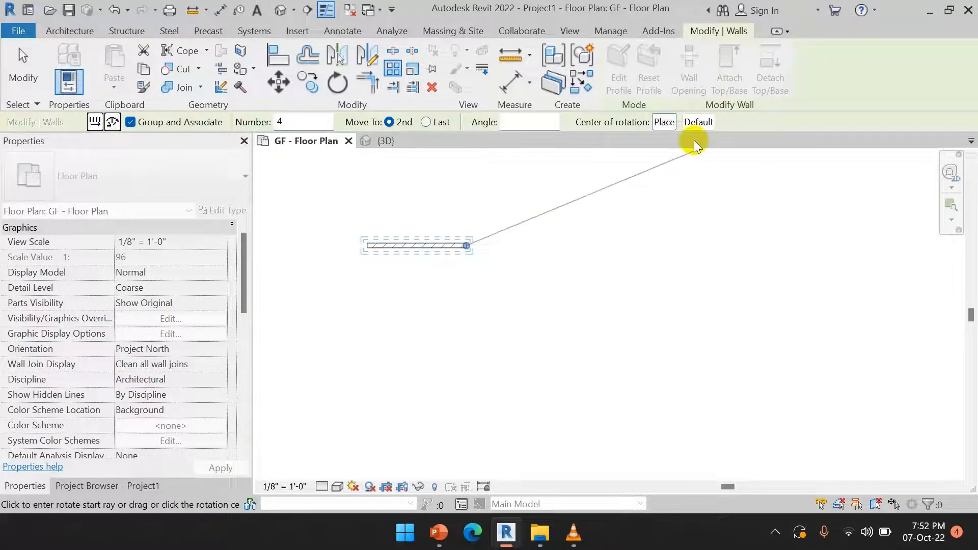
pyautogui.click(688, 123)
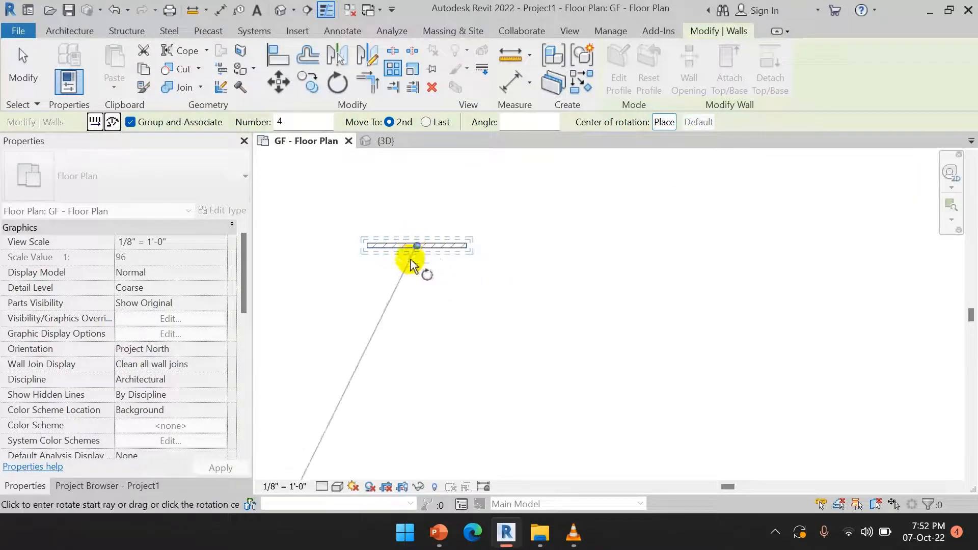
# Create the 4-item radial array at a 90° angle about the wall's right endpoint and undo it
pyautogui.scroll(3, 430, 231)
pyautogui.moveTo(408, 254); pyautogui.dragTo(494, 254)
pyautogui.scroll(-1, 451, 360)
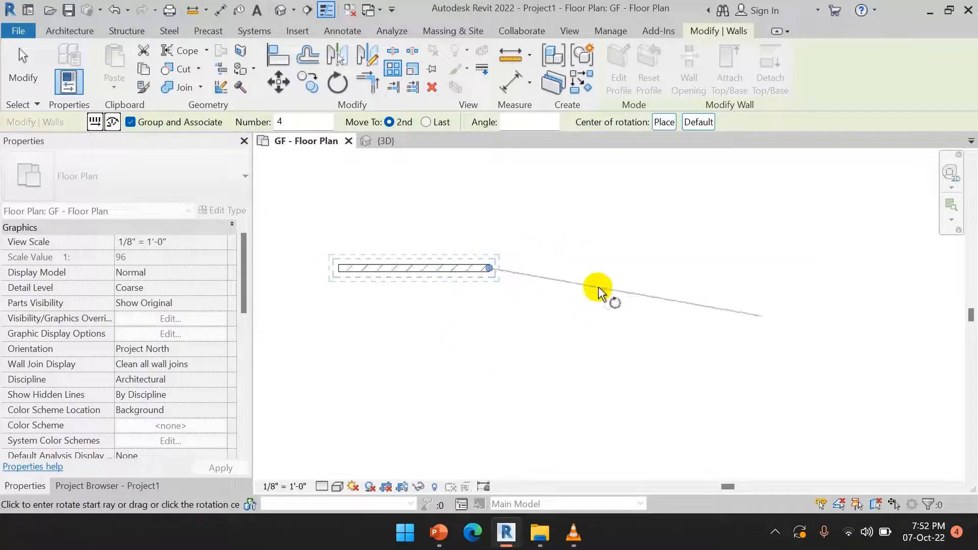
pyautogui.click(508, 124)
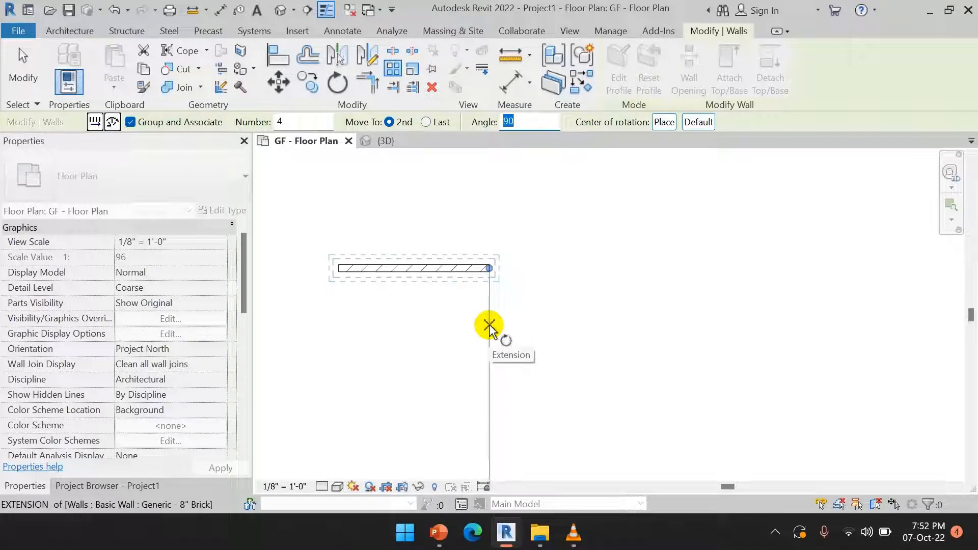
pyautogui.press('Return')
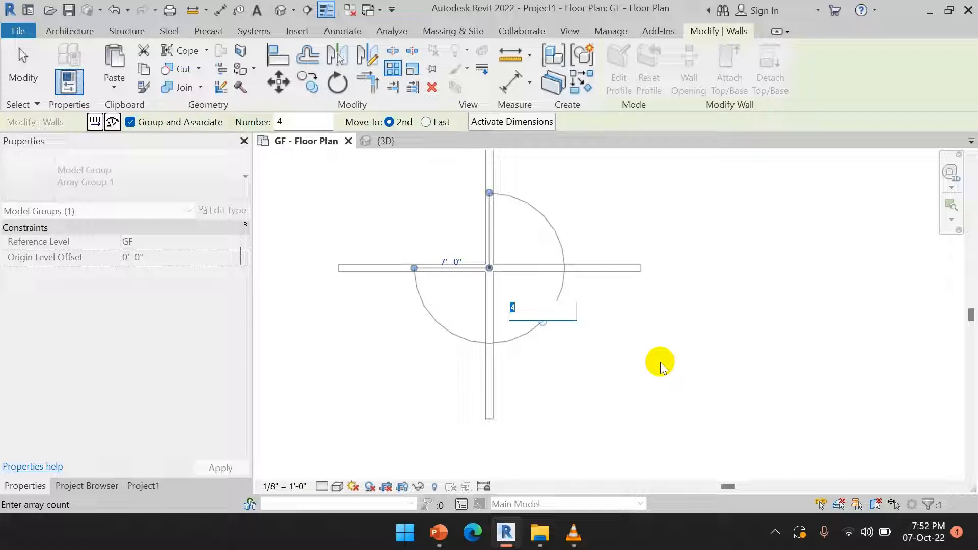
pyautogui.press('Return')
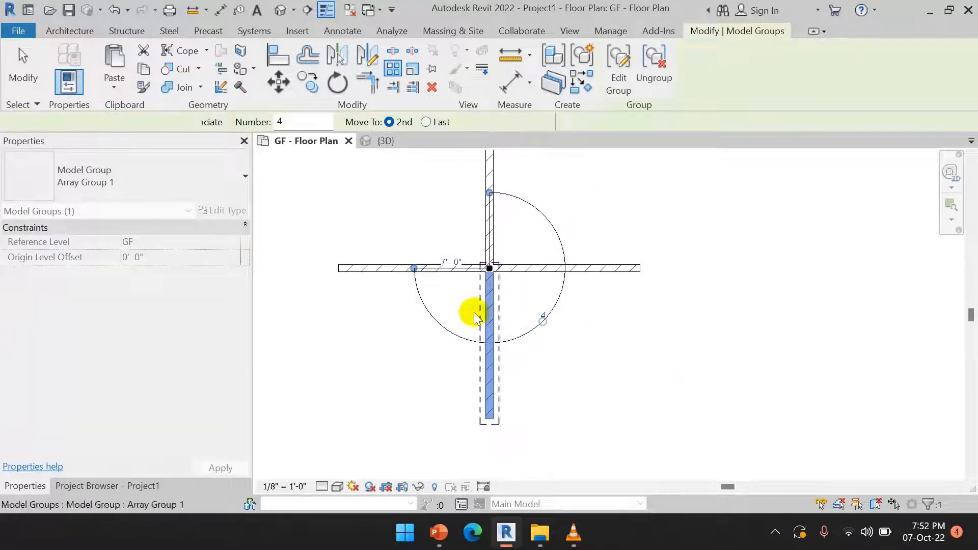
pyautogui.hotkey('ctrl', 'z')
# Radially array the wall as 3 grouped items about its right endpoint, picking the start and end rays with Move To set to 2nd
pyautogui.click(444, 250)
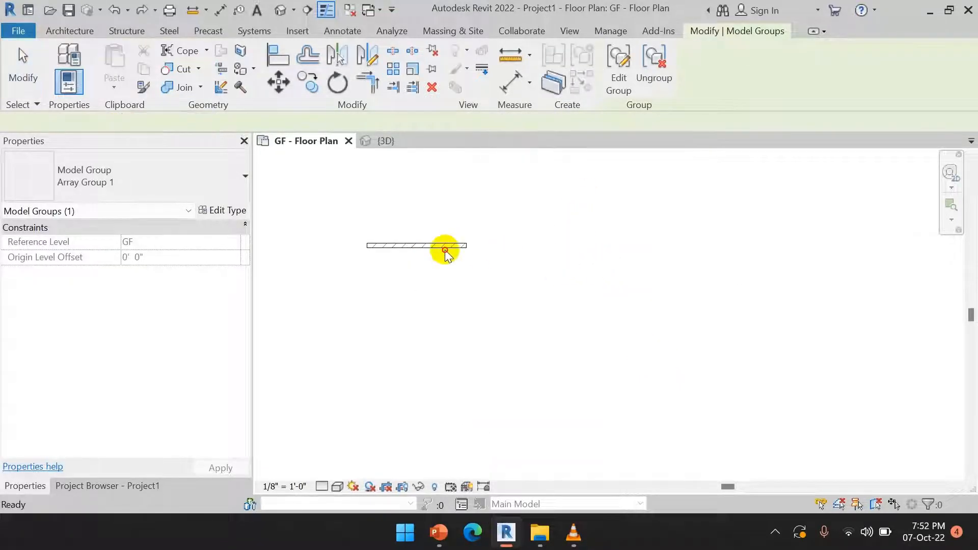
pyautogui.click(392, 69)
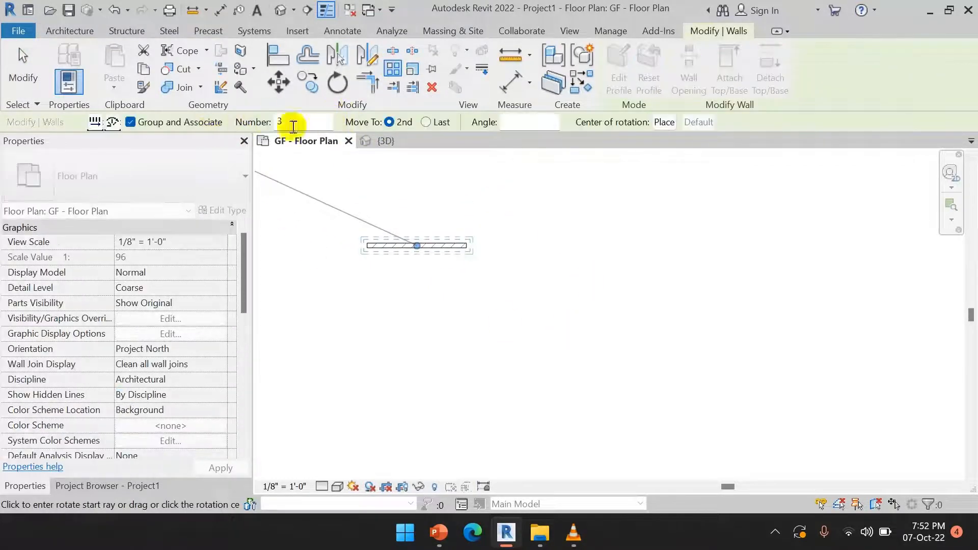
pyautogui.click(389, 122)
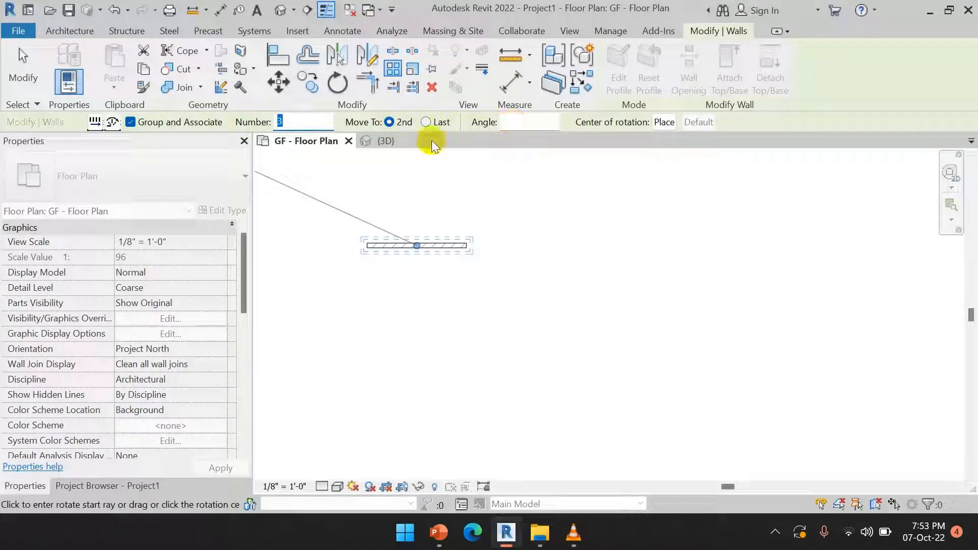
pyautogui.click(416, 245)
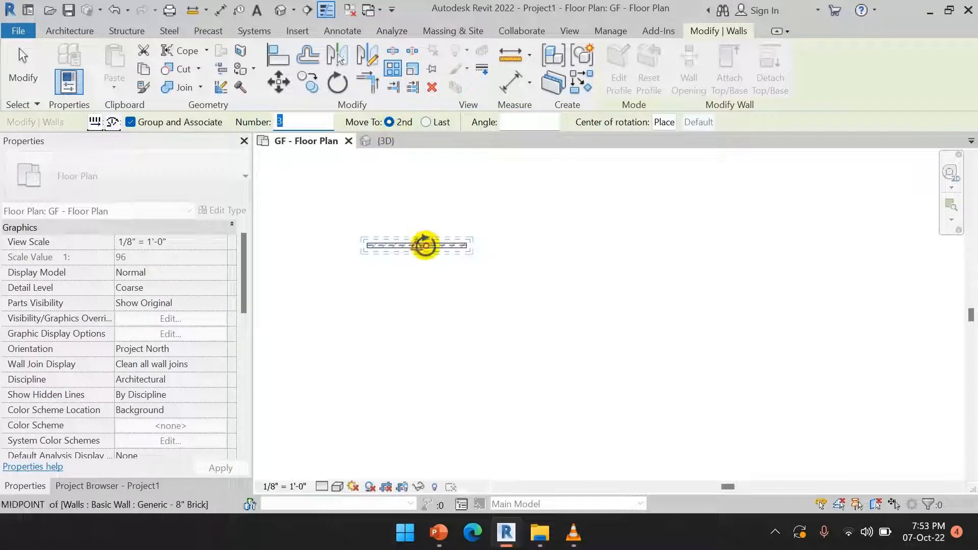
pyautogui.click(465, 245)
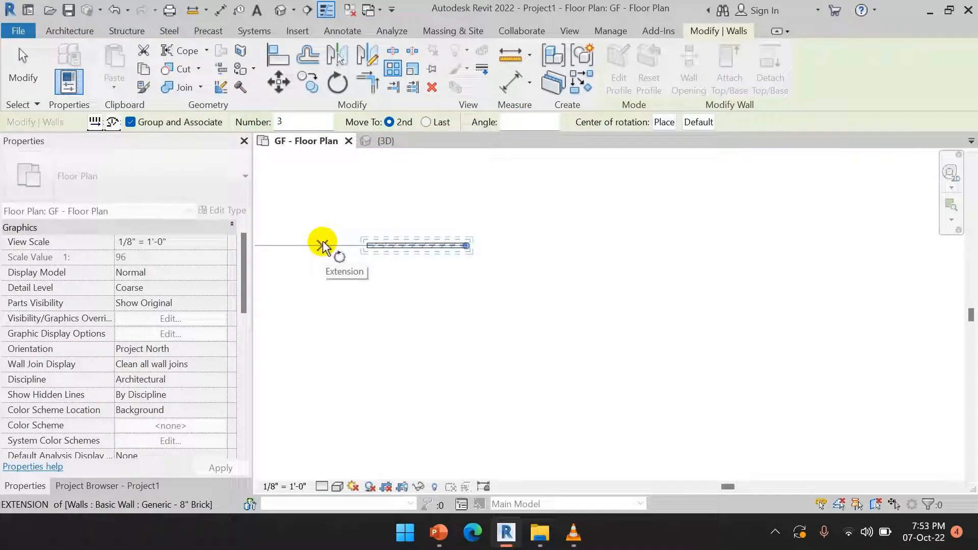
pyautogui.click(321, 245)
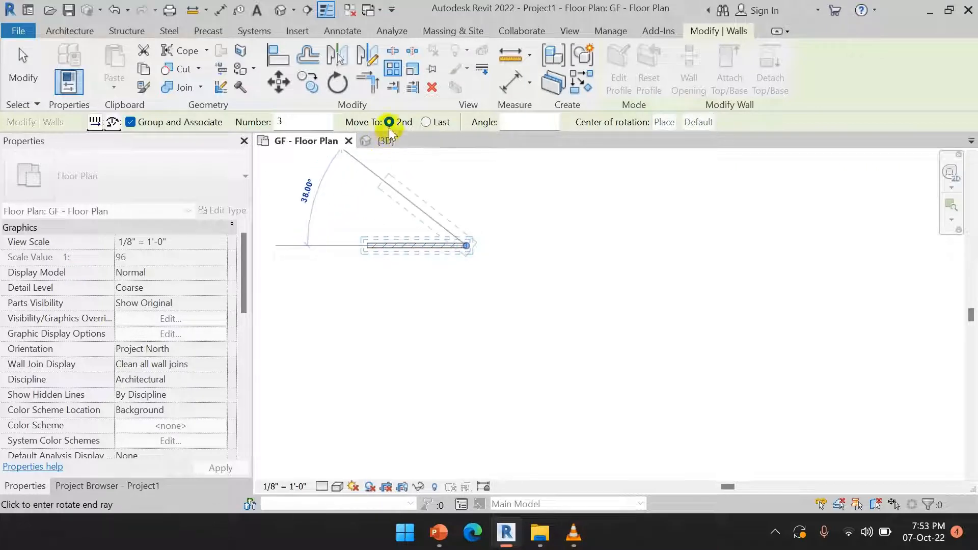
pyautogui.click(385, 198)
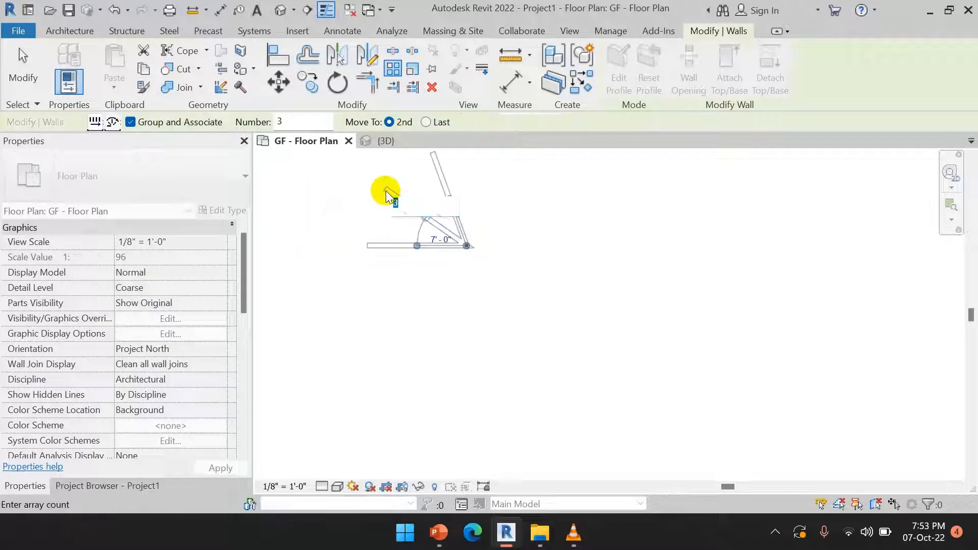
pyautogui.rightClick(568, 192)
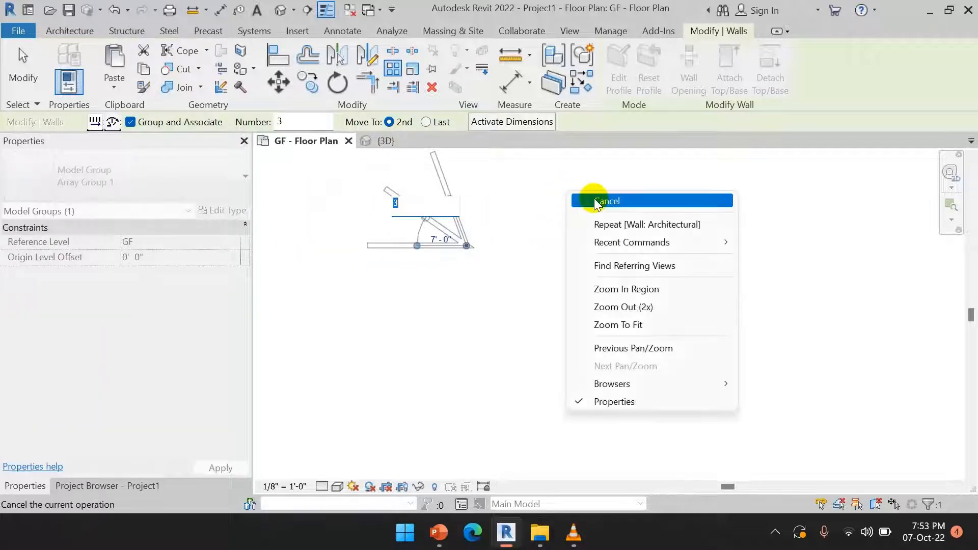
pyautogui.click(574, 199)
pyautogui.rightClick(574, 199)
pyautogui.click(569, 195)
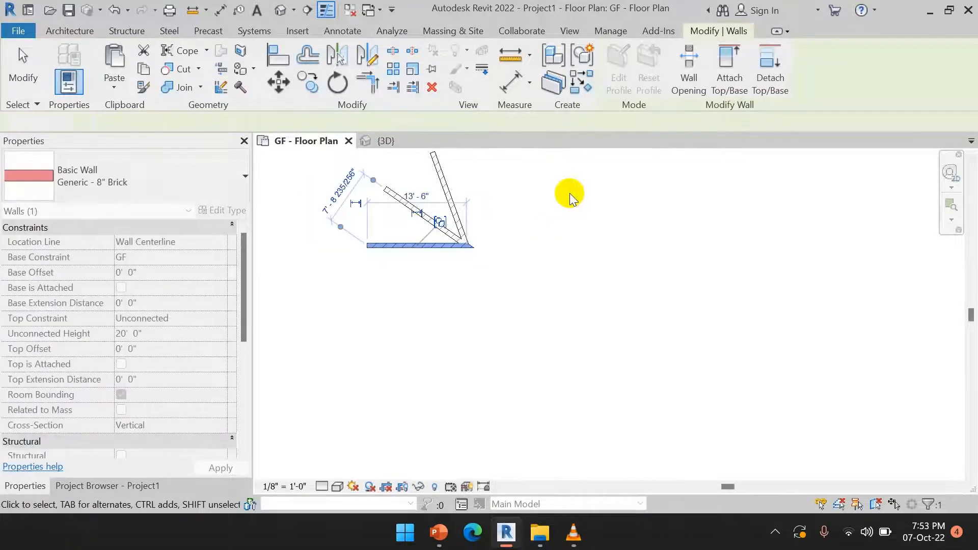
pyautogui.click(568, 196)
pyautogui.press('Escape')
# Undo the 3-item radial array and delete the remaining horizontal wall
pyautogui.moveTo(406, 212); pyautogui.dragTo(443, 290, button='middle')
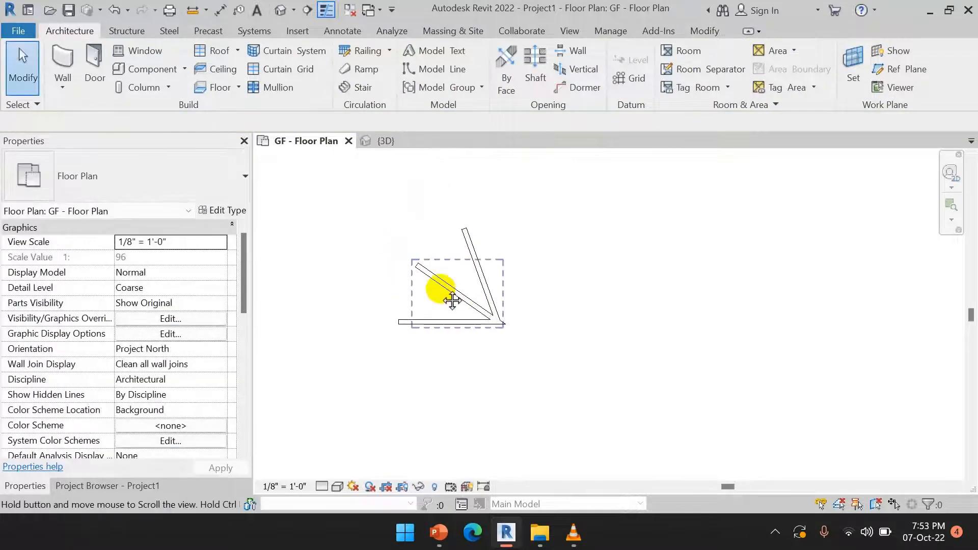
pyautogui.scroll(2, 448, 301)
pyautogui.hotkey('ctrl', 'z')
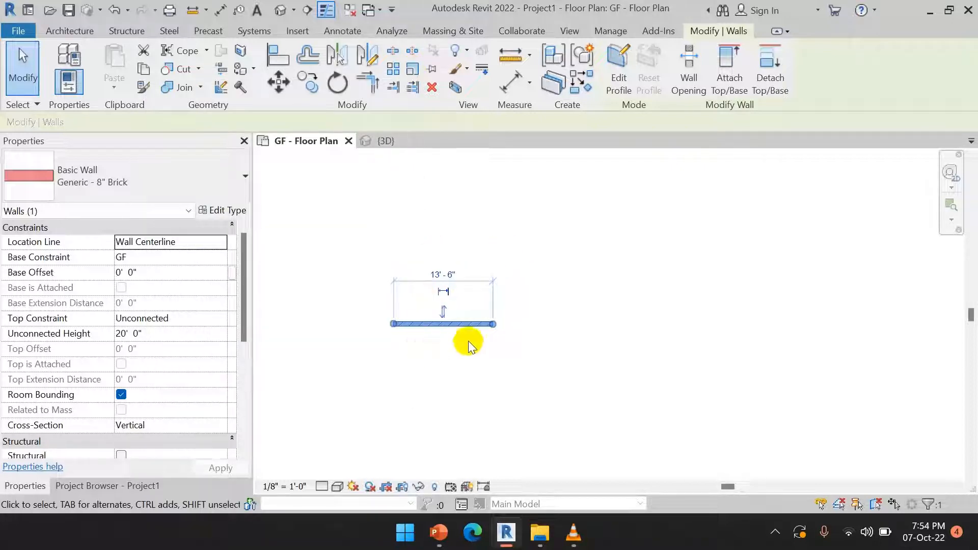
pyautogui.click(523, 346)
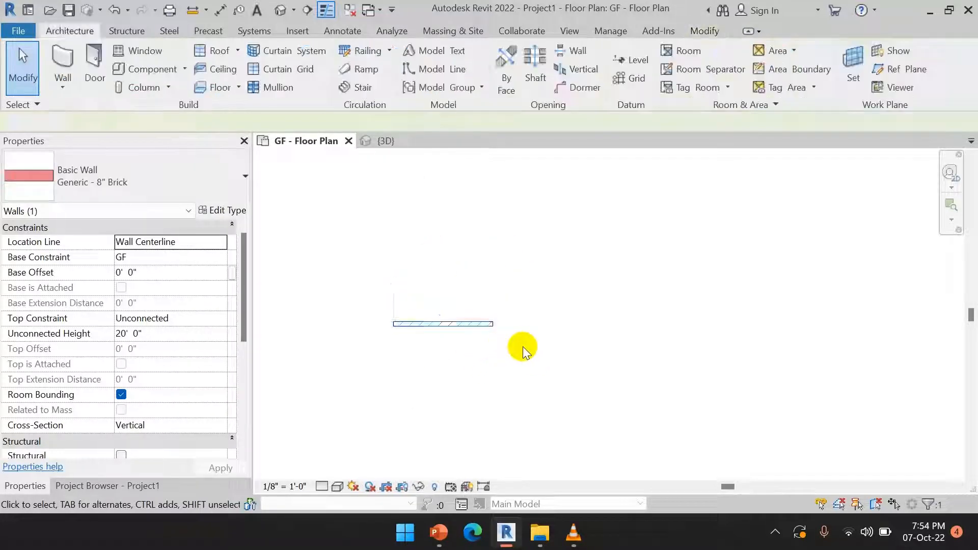
pyautogui.click(458, 326)
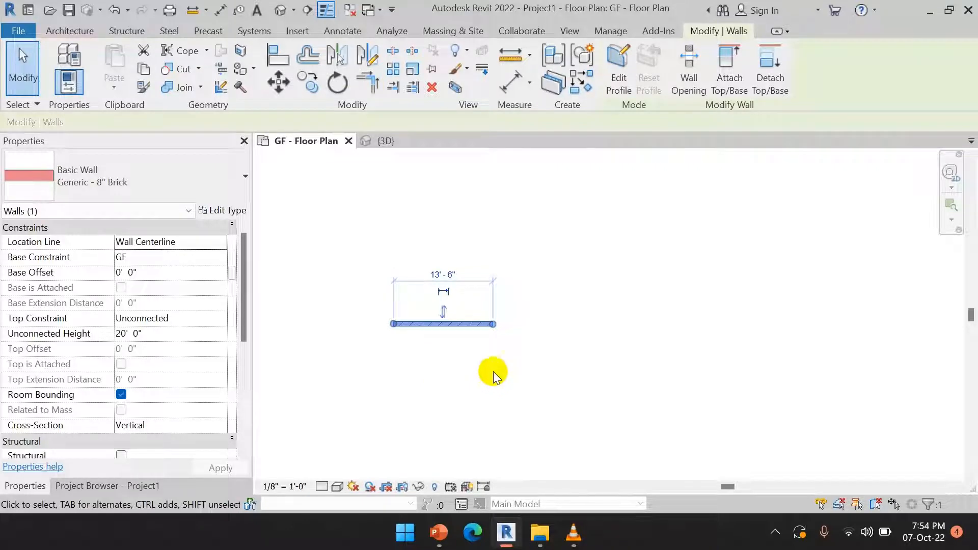
pyautogui.press('Delete')
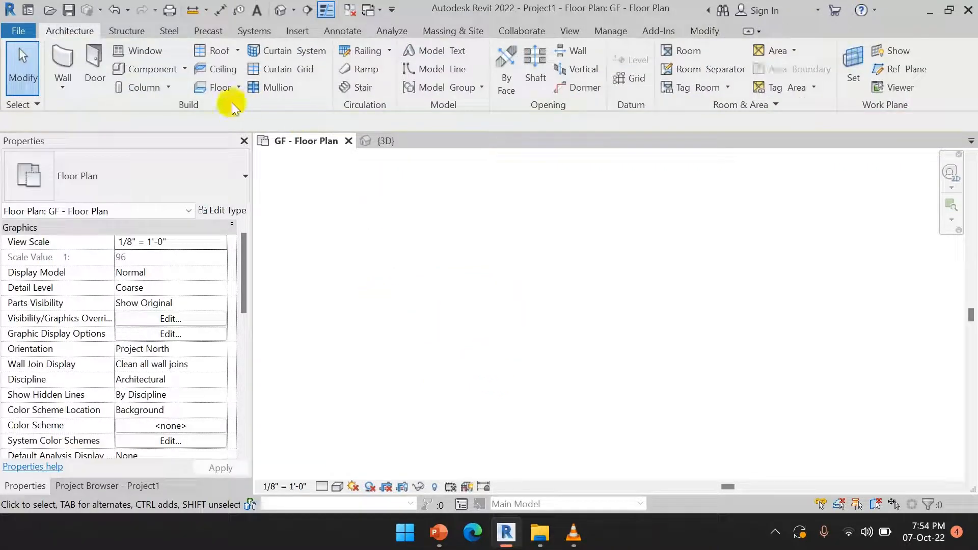
# Start a floor on level GF and sketch a rectangular boundary about 23'-6" by 21'-0"
pyautogui.click(224, 89)
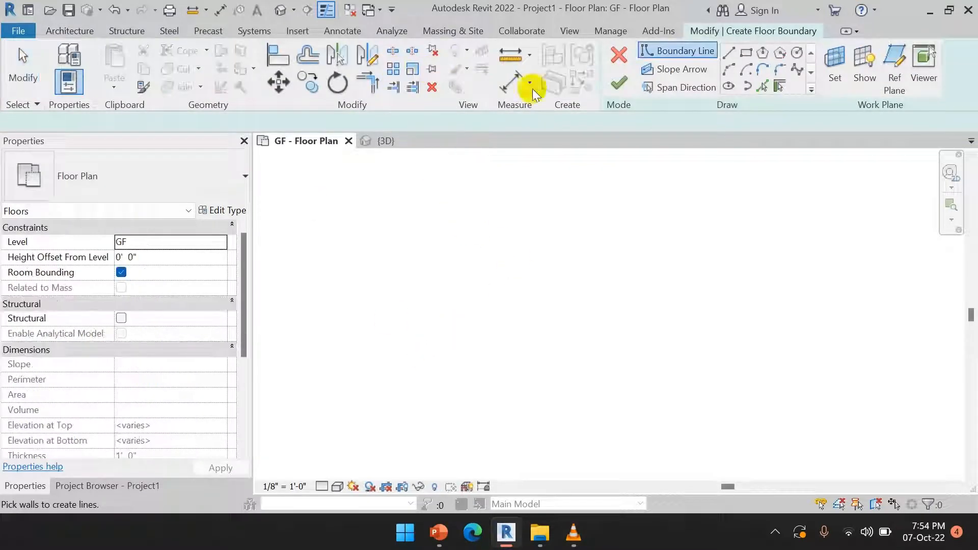
pyautogui.click(746, 52)
pyautogui.click(446, 204)
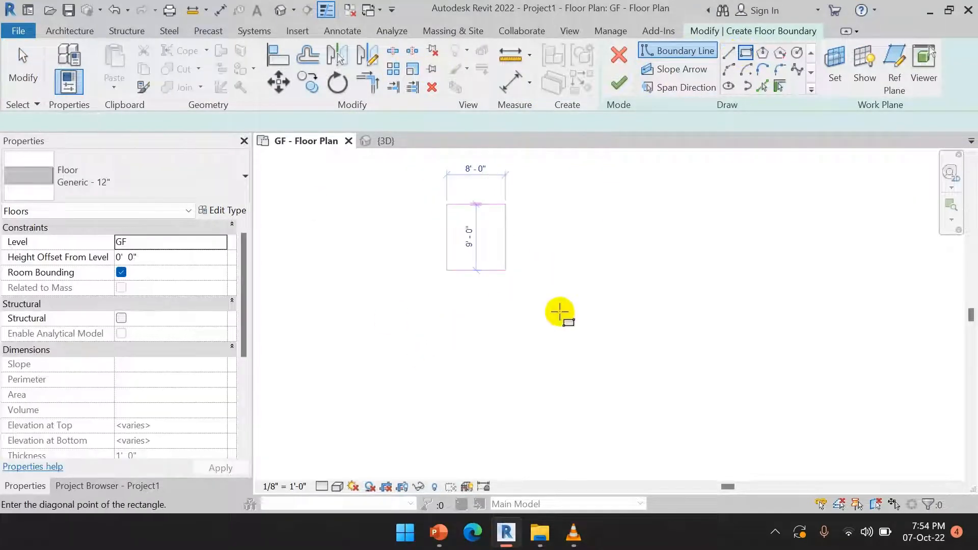
pyautogui.click(619, 358)
# Sketch a small rectangle inside the floor boundary, near its middle, and end the rectangle tool
pyautogui.click(509, 268)
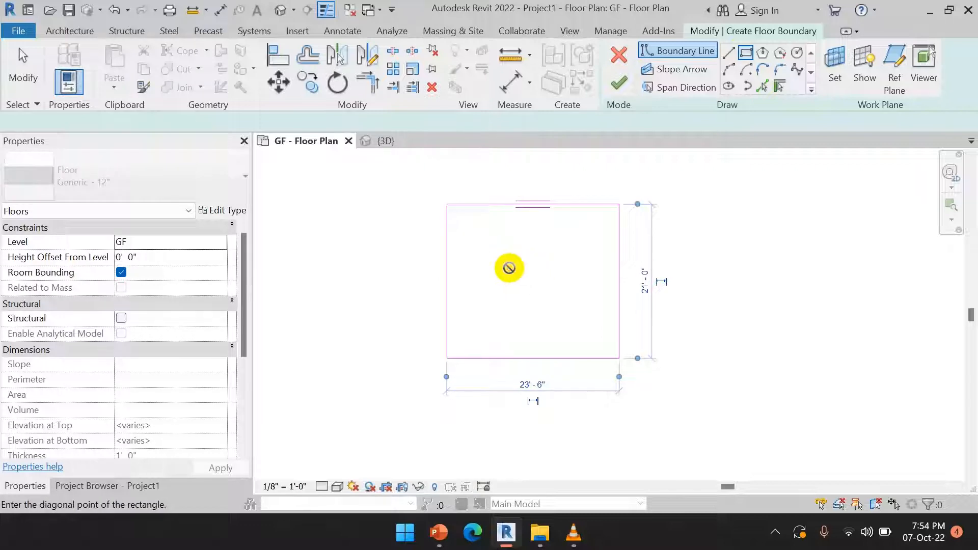
pyautogui.click(543, 295)
pyautogui.rightClick(663, 227)
pyautogui.click(682, 236)
pyautogui.rightClick(671, 216)
pyautogui.click(698, 226)
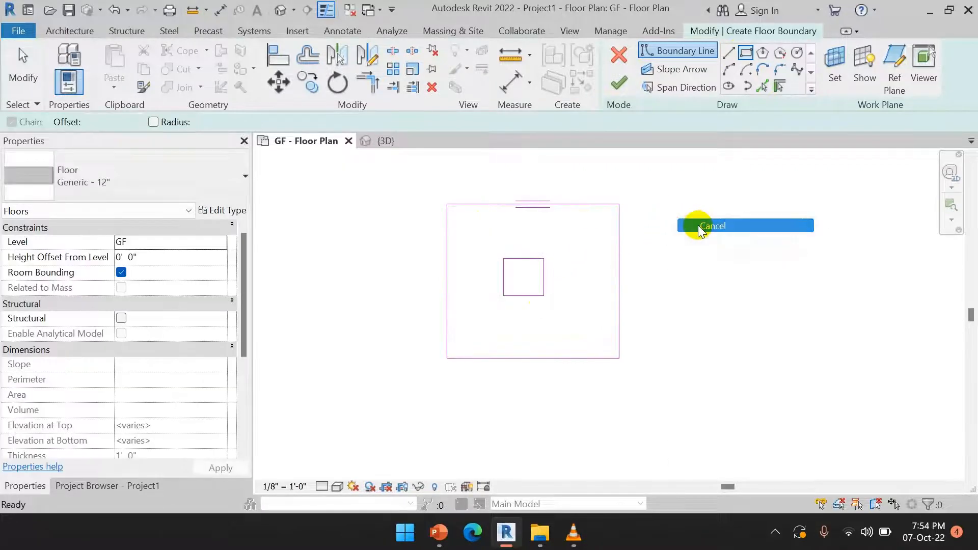
# Scale the inner rectangle graphically from its lower-left corner, enlarging it toward the upper right to about twice its size
pyautogui.click(541, 296)
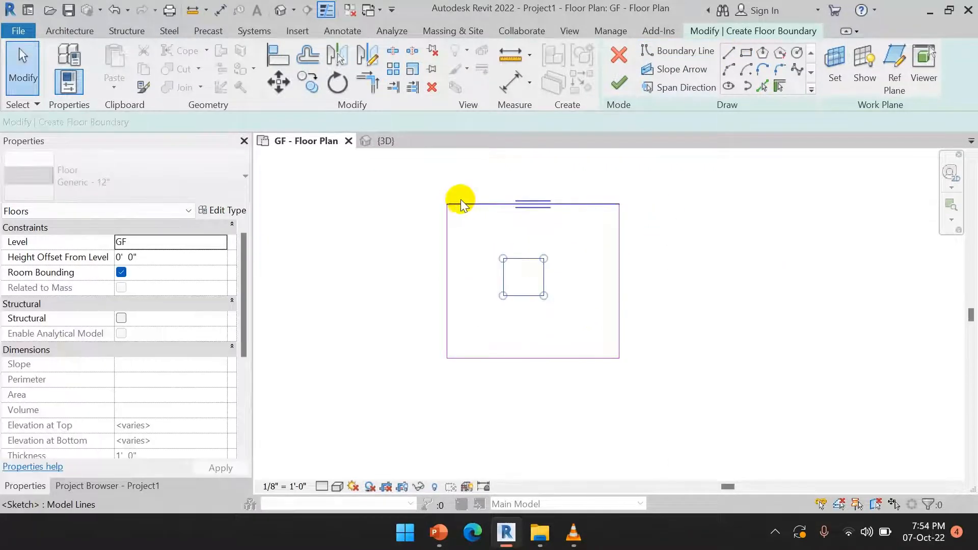
pyautogui.click(412, 69)
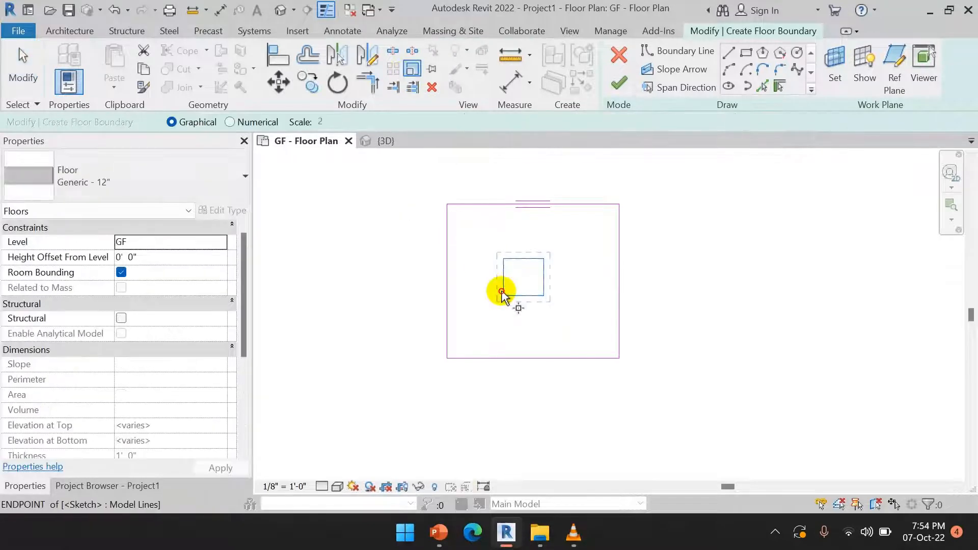
pyautogui.click(502, 293)
pyautogui.click(541, 257)
pyautogui.click(580, 225)
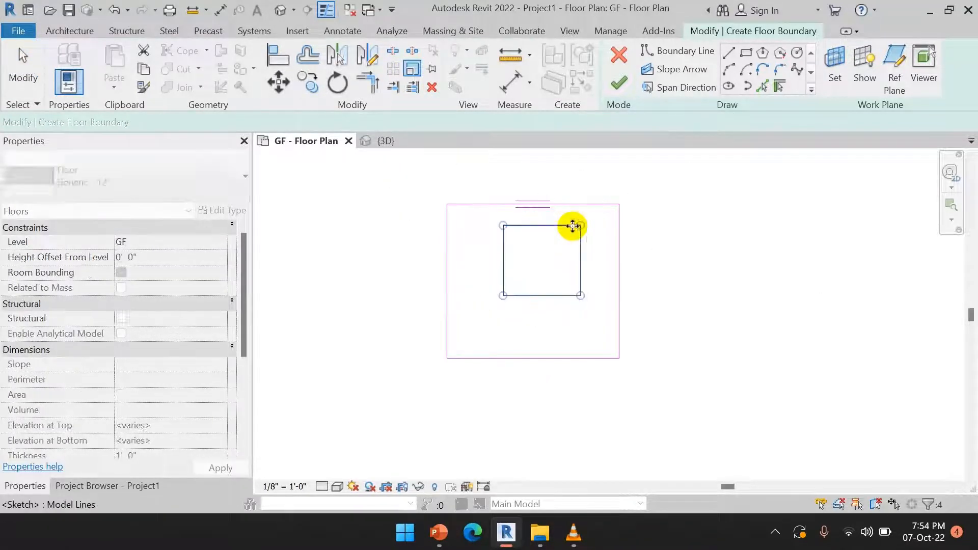
pyautogui.rightClick(691, 161)
pyautogui.click(710, 167)
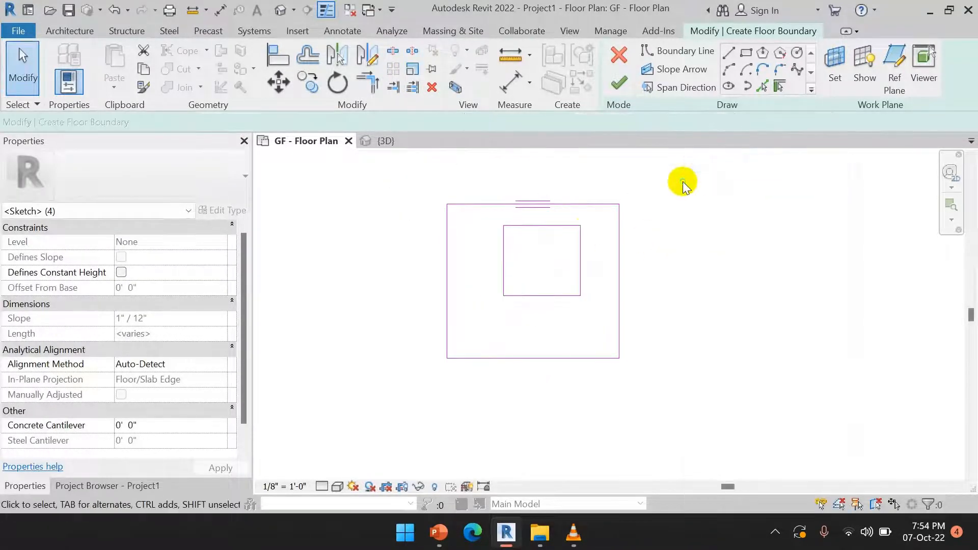
pyautogui.rightClick(684, 184)
# Cancel the floor boundary sketch and discard its lines
pyautogui.click(618, 55)
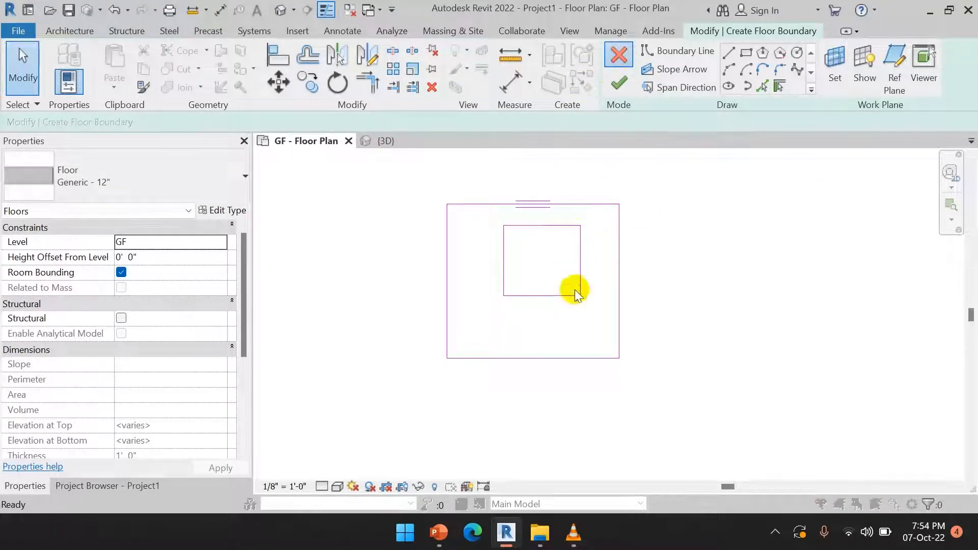
pyautogui.click(533, 276)
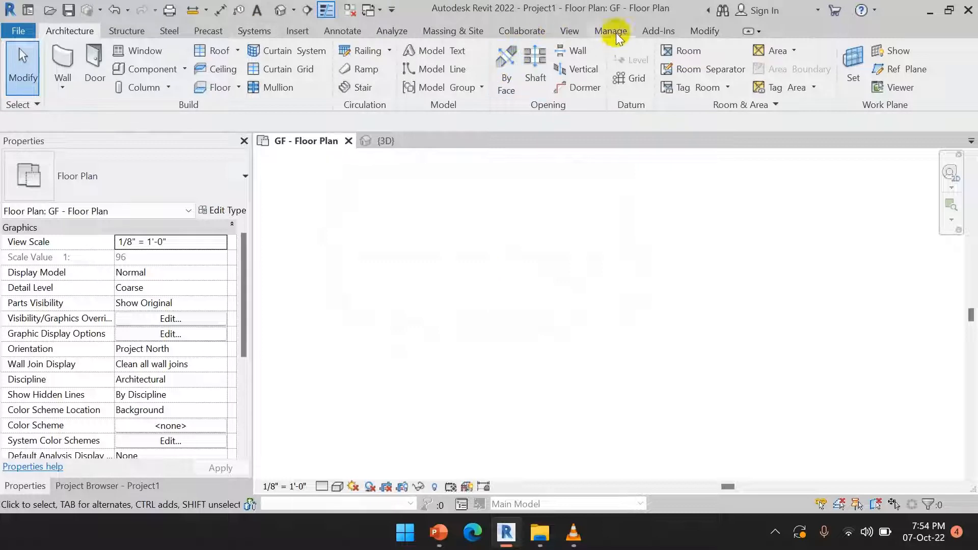
pyautogui.click(703, 31)
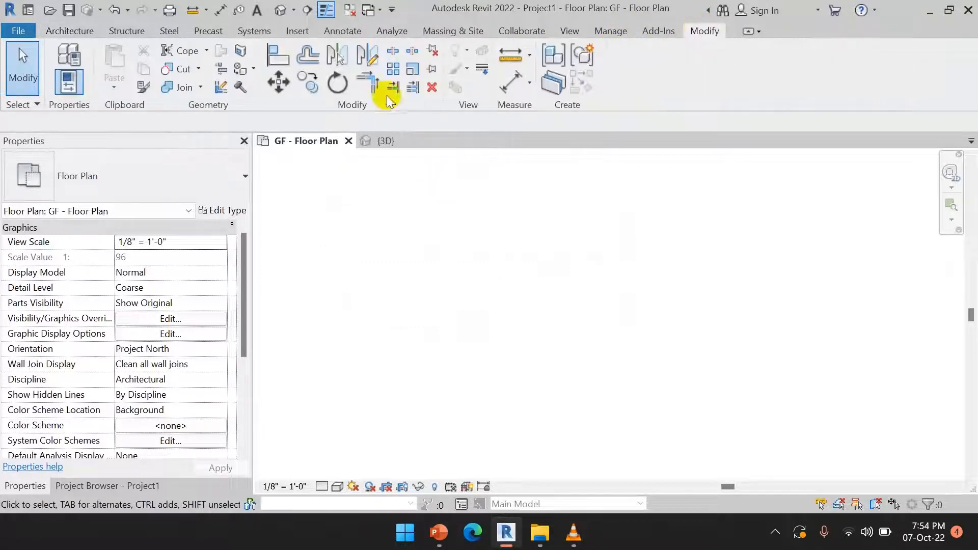
pyautogui.click(411, 71)
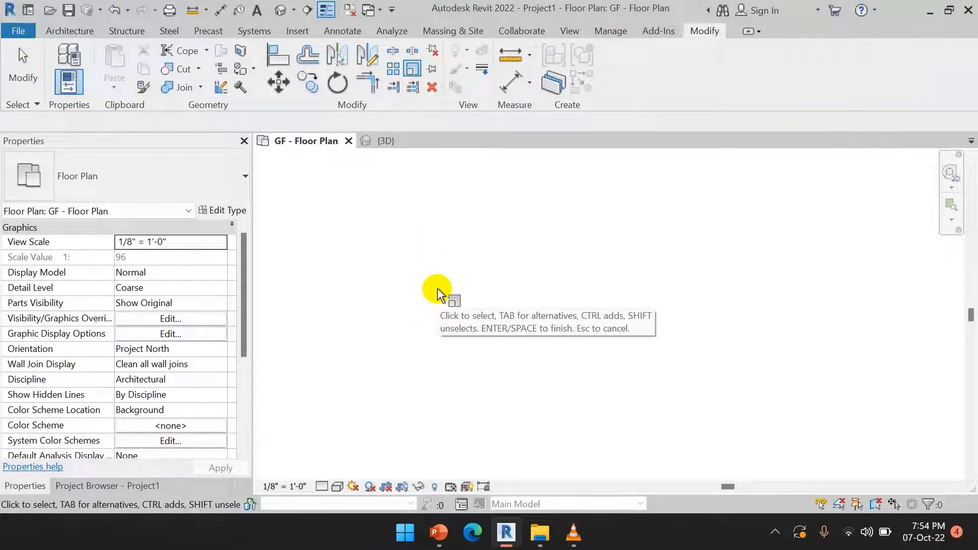
pyautogui.press('Escape')
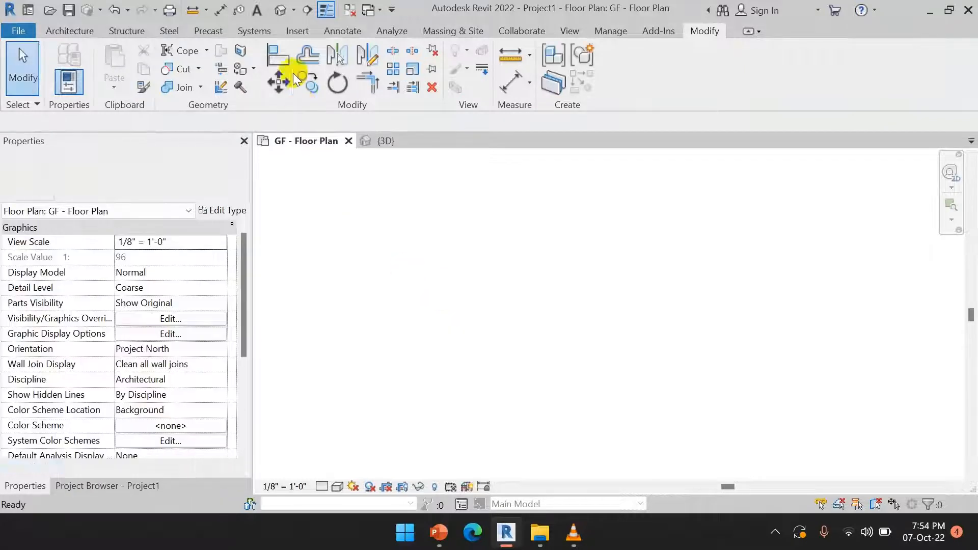
# Draw a model-line rectangle about 8'-6" by 8'-0" on level GF and end the line tool
pyautogui.click(72, 31)
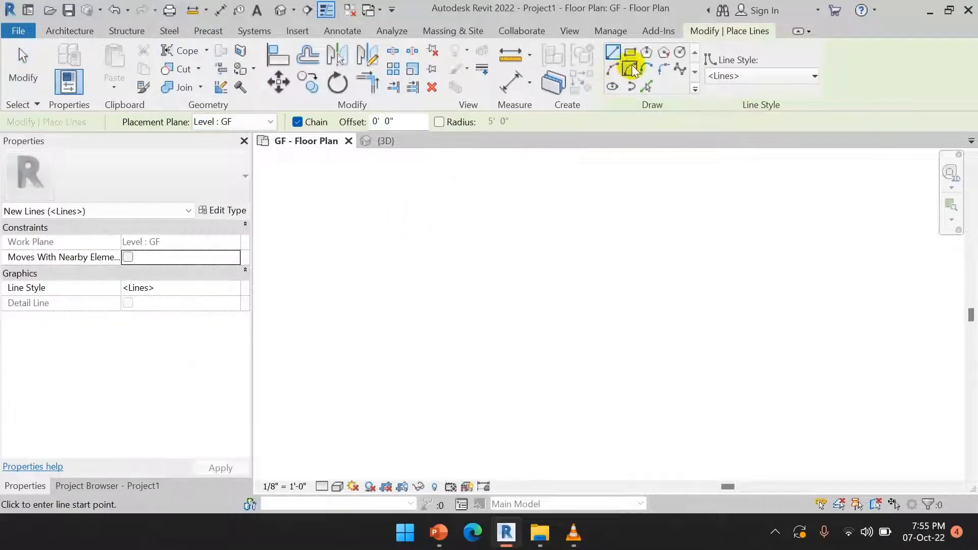
pyautogui.click(630, 52)
pyautogui.click(511, 230)
pyautogui.click(573, 288)
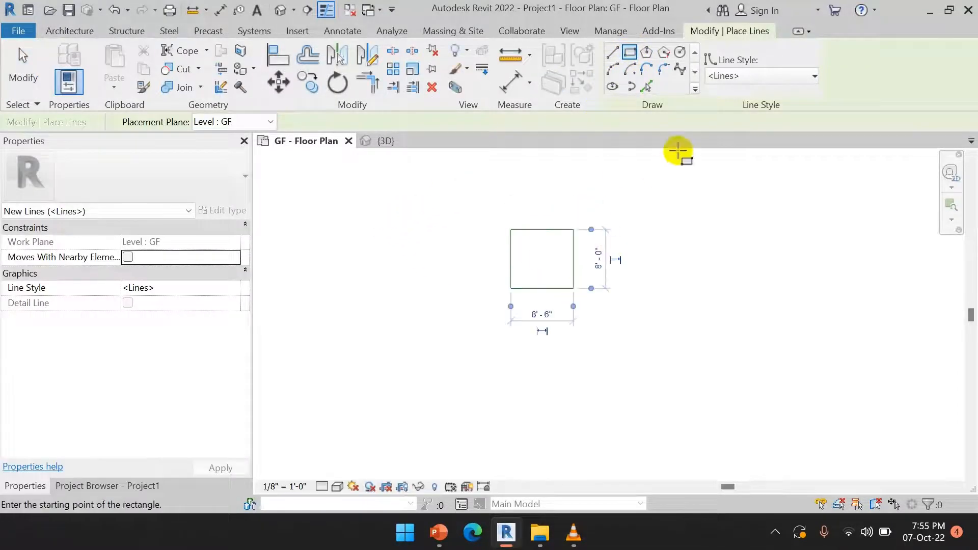
pyautogui.press('Escape')
pyautogui.press('Escape')
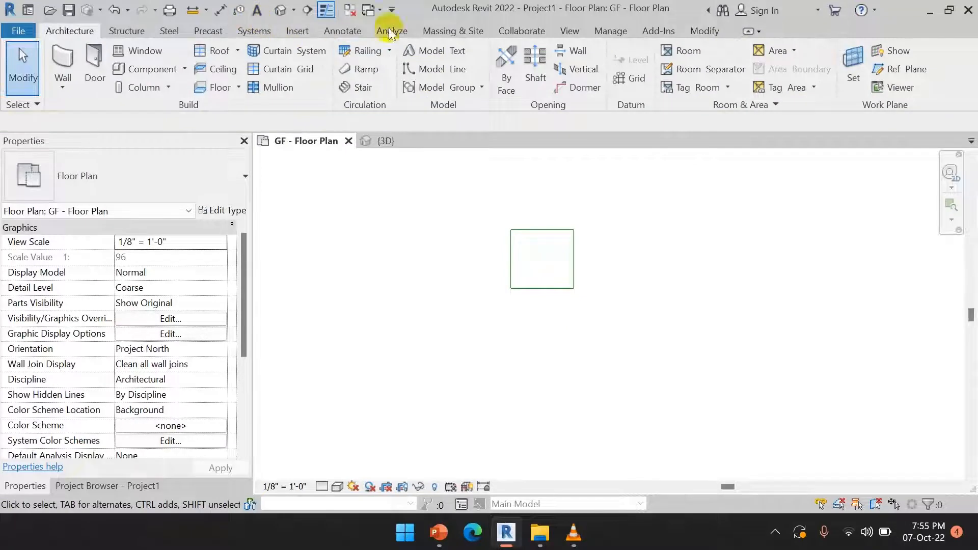
# Scale the rectangle's four lines numerically by a factor of .5 from the lower-left corner, and undo the scaling
pyautogui.click(685, 30)
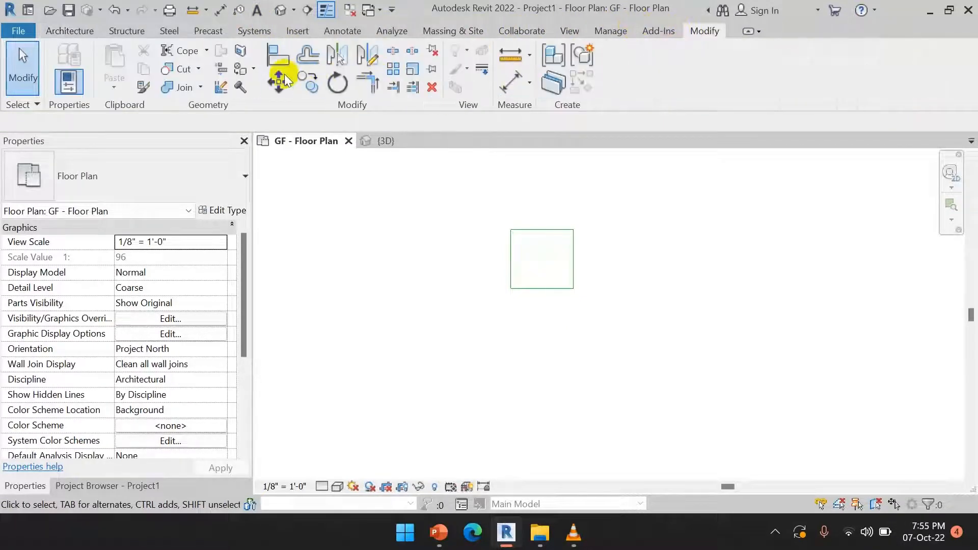
pyautogui.click(411, 70)
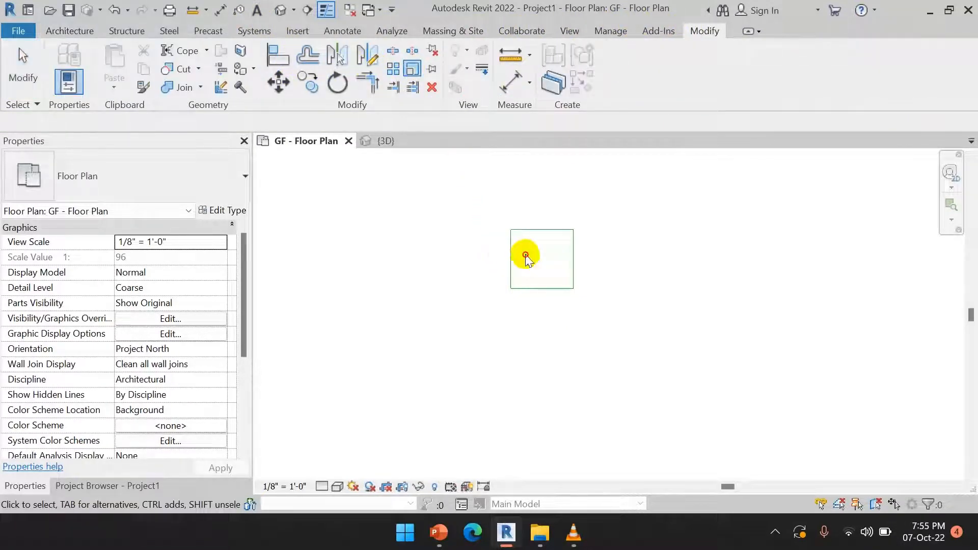
pyautogui.moveTo(489, 212); pyautogui.dragTo(595, 312)
pyautogui.rightClick(657, 207)
pyautogui.click(668, 210)
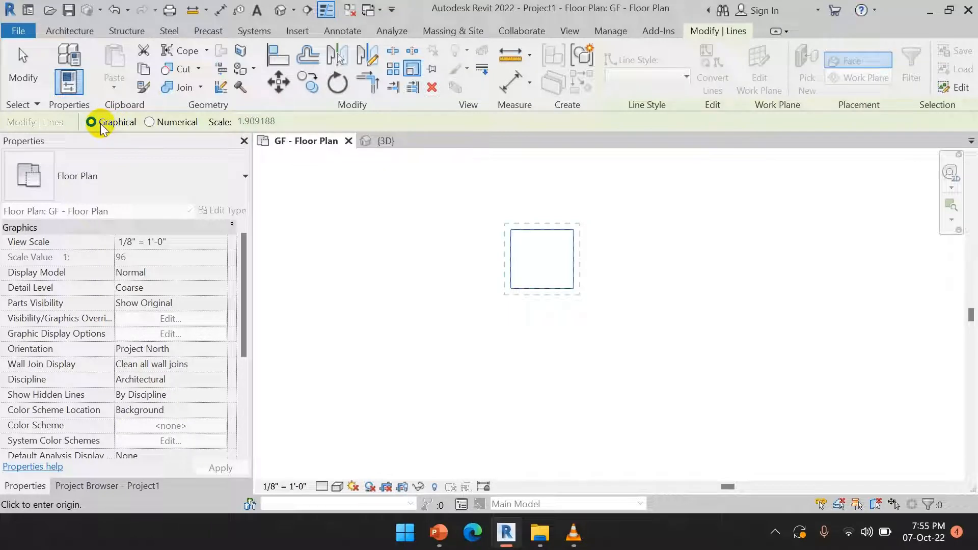
pyautogui.click(157, 123)
pyautogui.moveTo(287, 124); pyautogui.dragTo(213, 117)
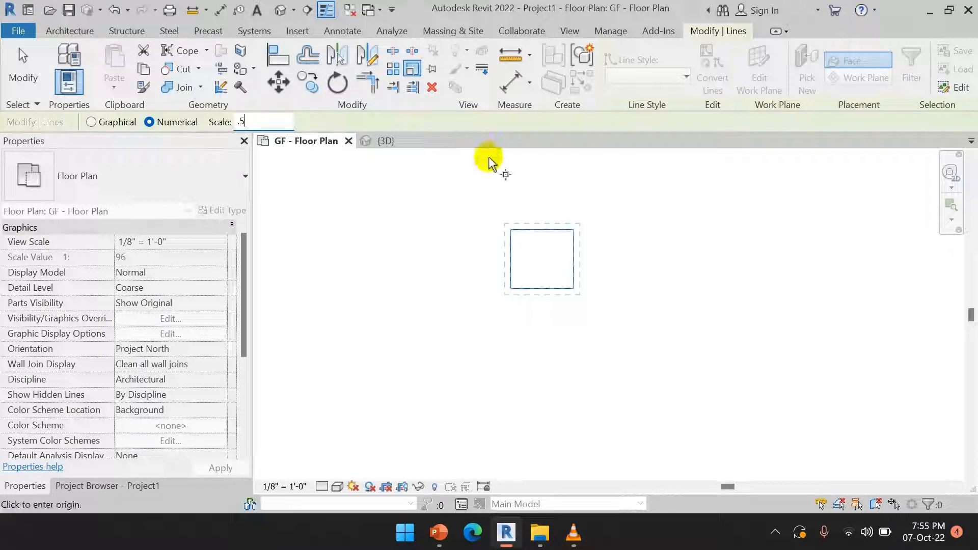
pyautogui.click(509, 289)
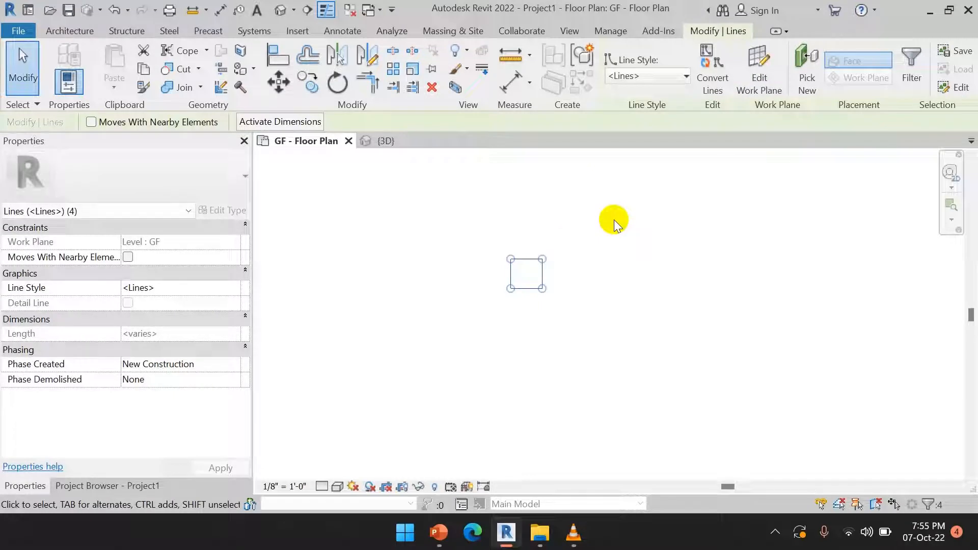
pyautogui.hotkey('ctrl', 'z')
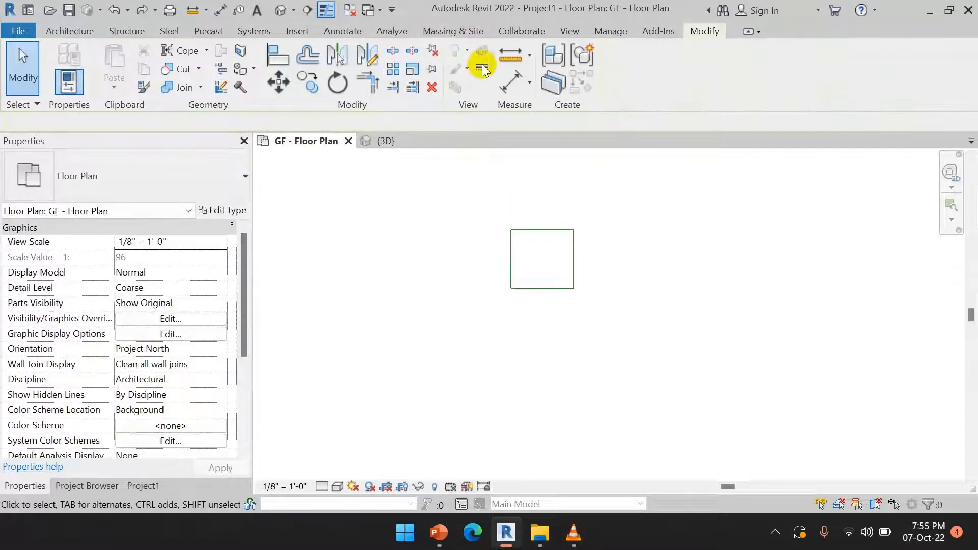
# Scale the rectangle's four lines numerically by a factor of 2 from the lower-left corner
pyautogui.click(416, 71)
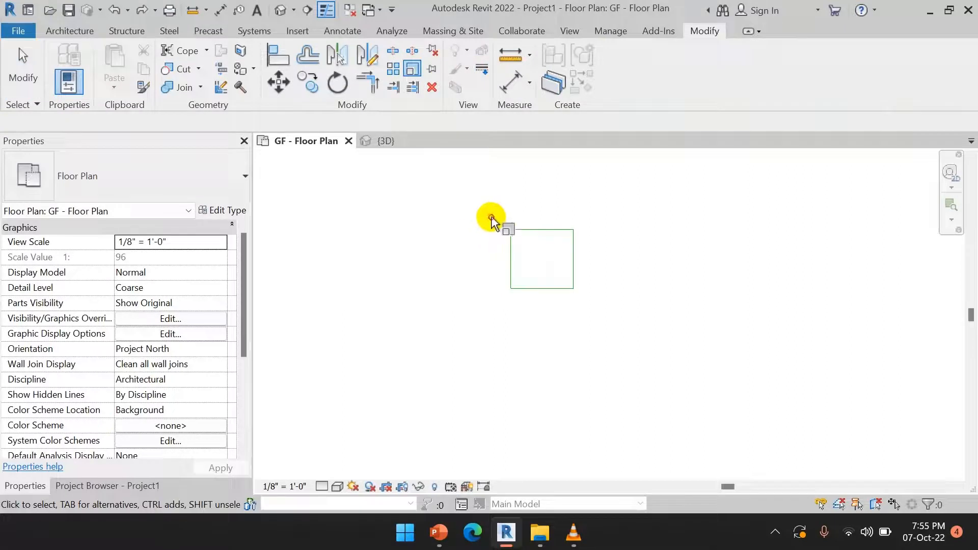
pyautogui.moveTo(496, 216); pyautogui.dragTo(625, 327)
pyautogui.rightClick(626, 232)
pyautogui.click(657, 229)
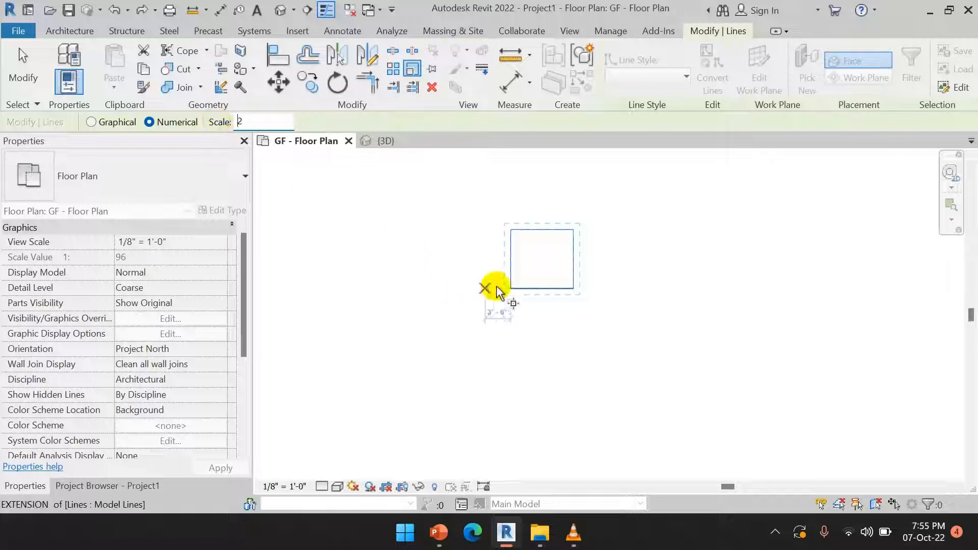
pyautogui.click(510, 284)
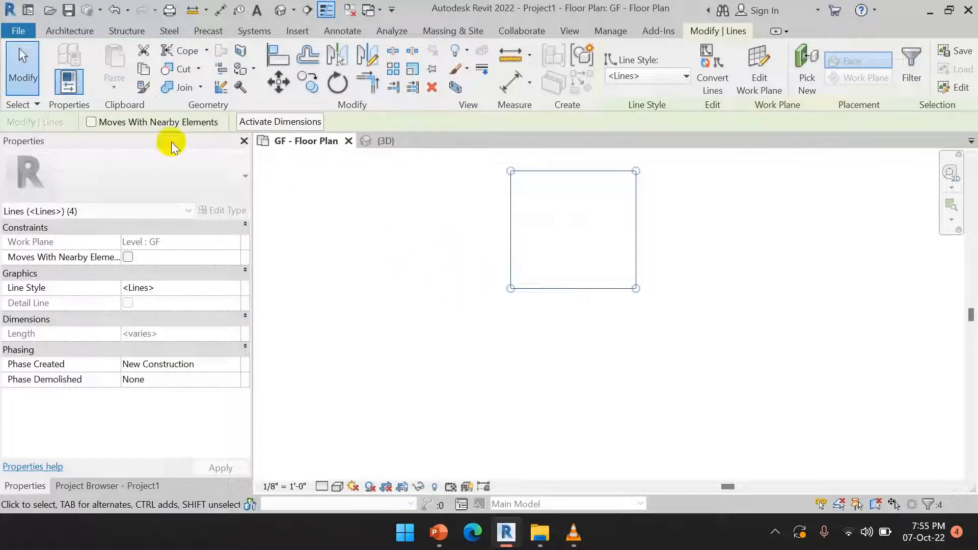
# Scale the enlarged rectangle graphically from its lower-left corner to a width of about 36'-0", and undo both enlargements
pyautogui.click(410, 69)
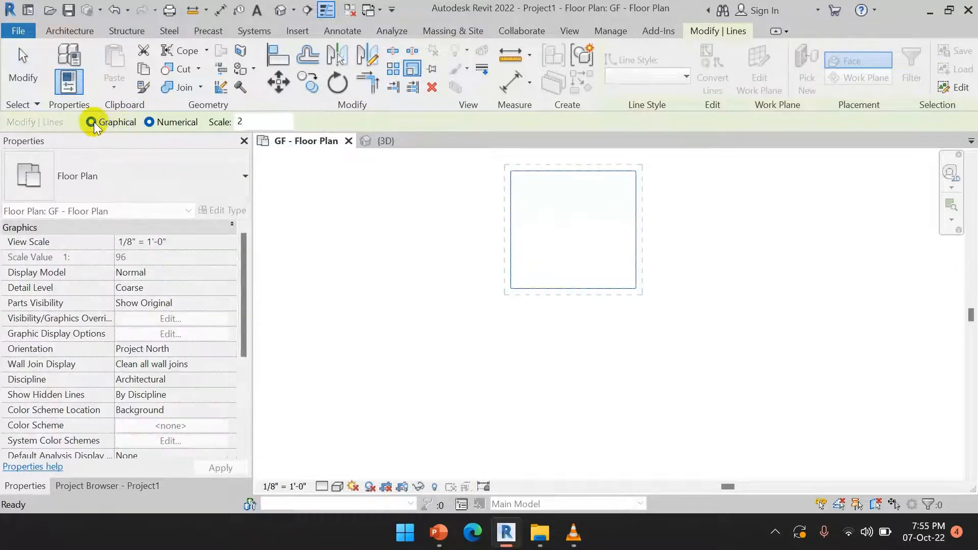
pyautogui.click(92, 123)
pyautogui.click(511, 287)
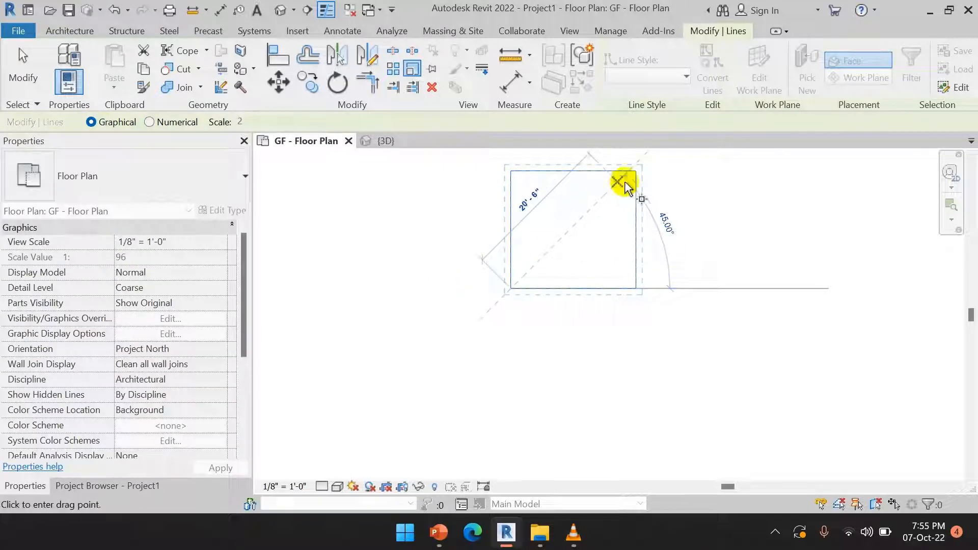
pyautogui.click(631, 173)
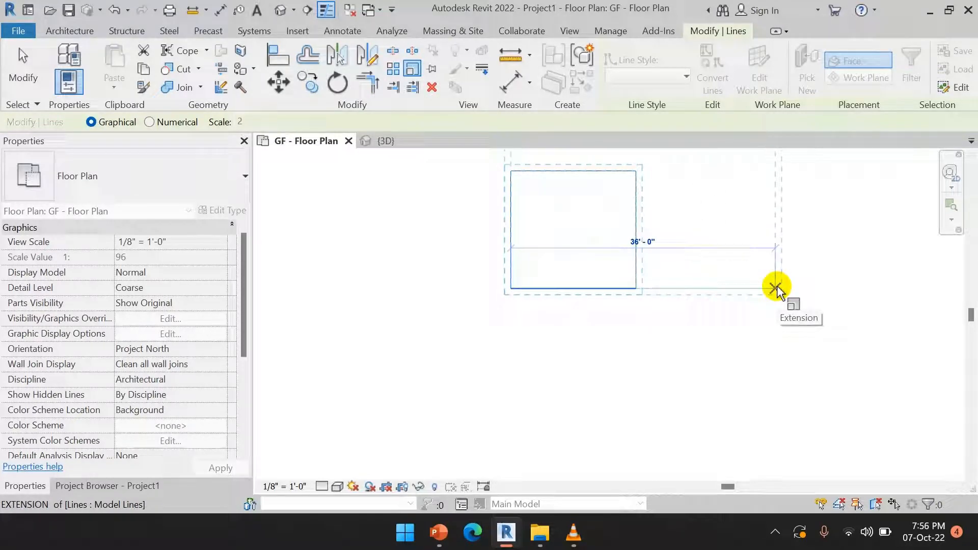
pyautogui.click(776, 288)
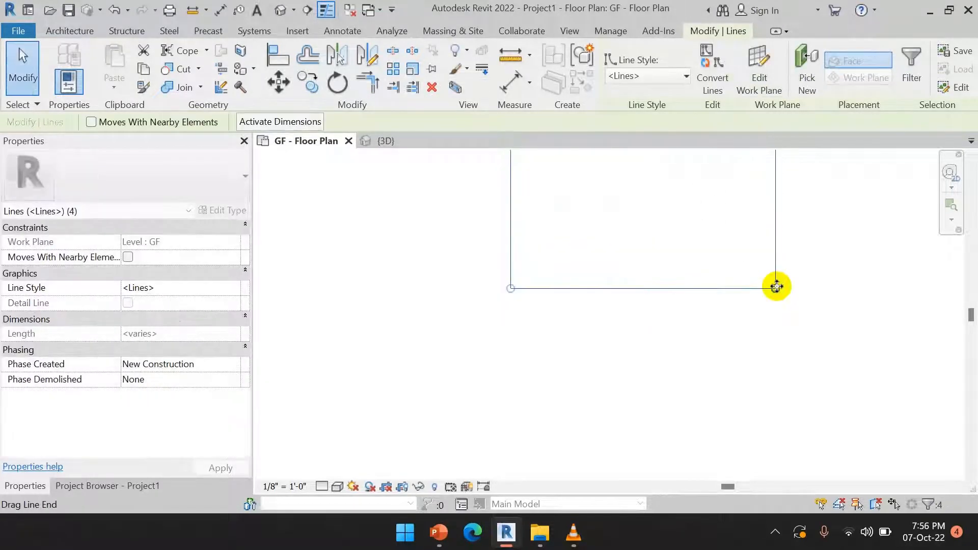
pyautogui.moveTo(690, 270); pyautogui.dragTo(642, 426, button='middle')
pyautogui.click(114, 9)
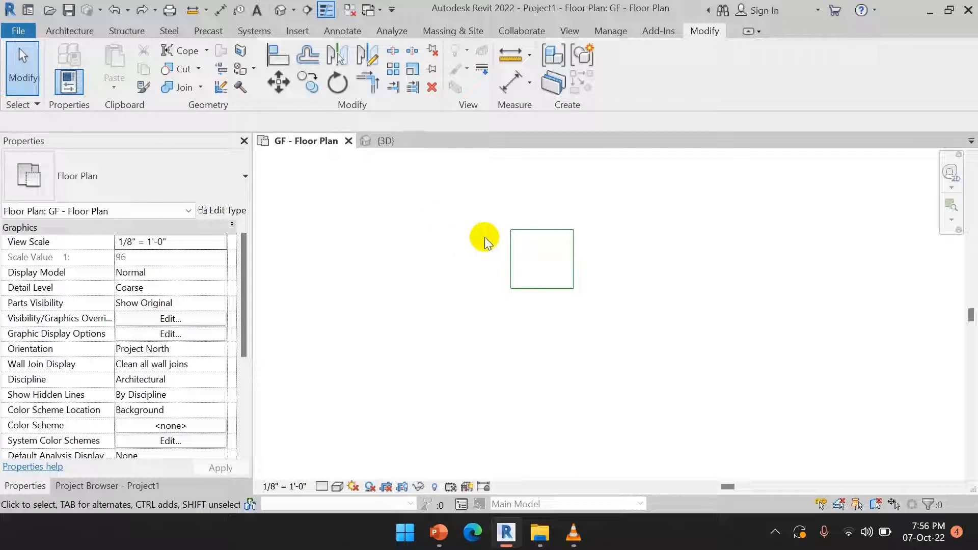
# Pin the rectangle's top line in place and deselect it
pyautogui.click(560, 230)
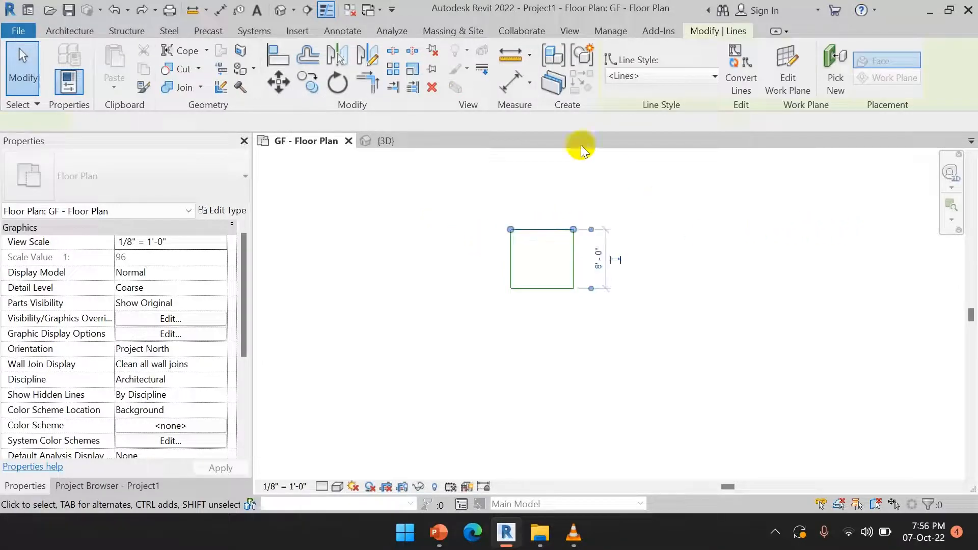
pyautogui.click(433, 71)
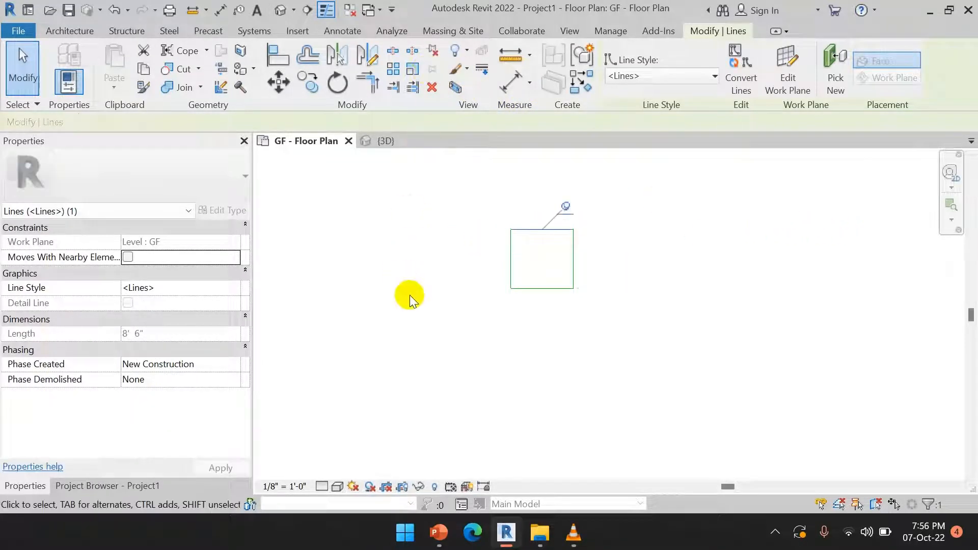
pyautogui.click(410, 295)
# Try to delete all four rectangle lines, including the pinned top one, and undo the deletion
pyautogui.moveTo(486, 206); pyautogui.dragTo(612, 305)
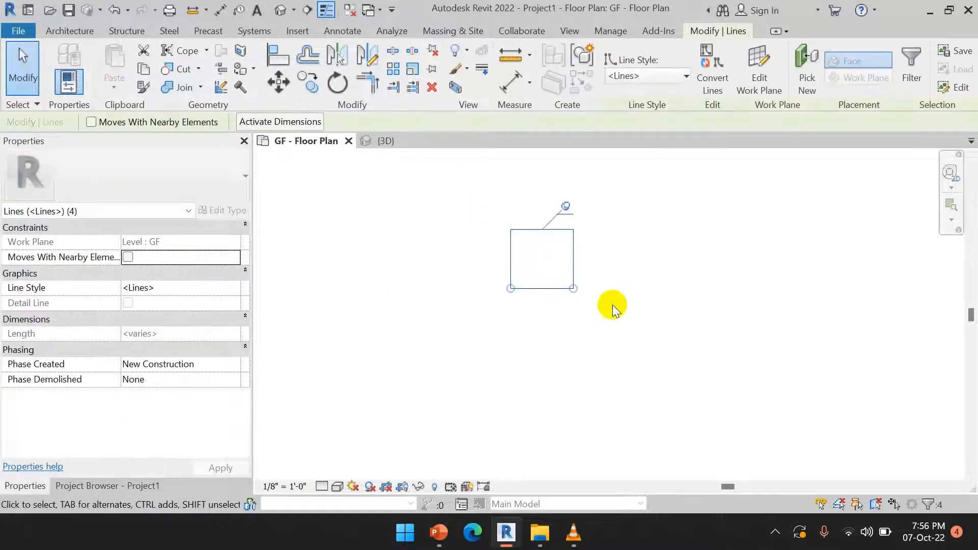
pyautogui.press('Delete')
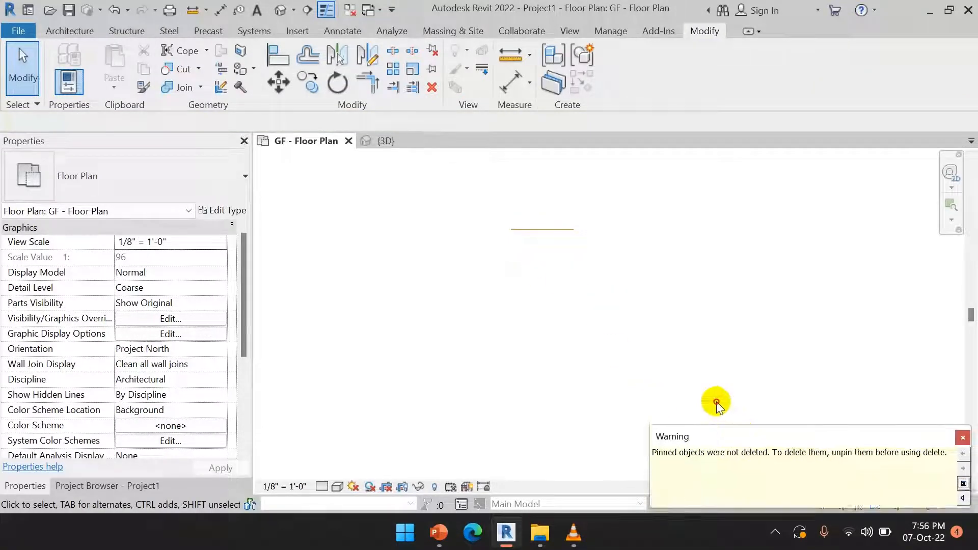
pyautogui.click(915, 362)
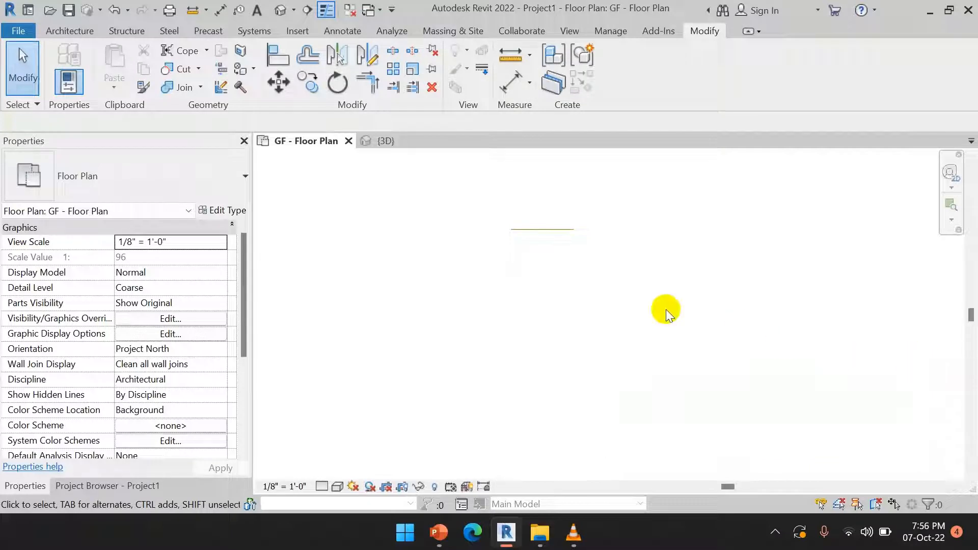
pyautogui.moveTo(532, 220); pyautogui.dragTo(561, 230)
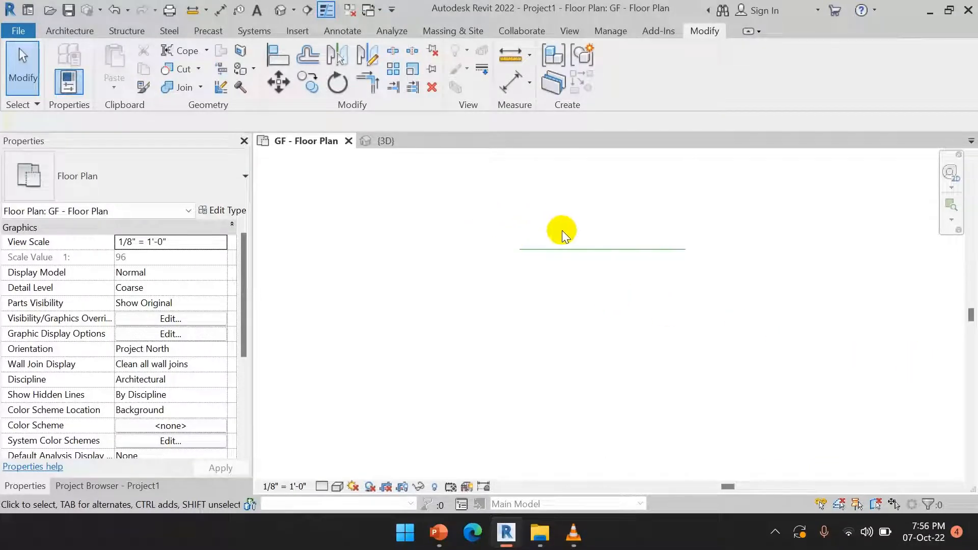
pyautogui.hotkey('ctrl', 'z')
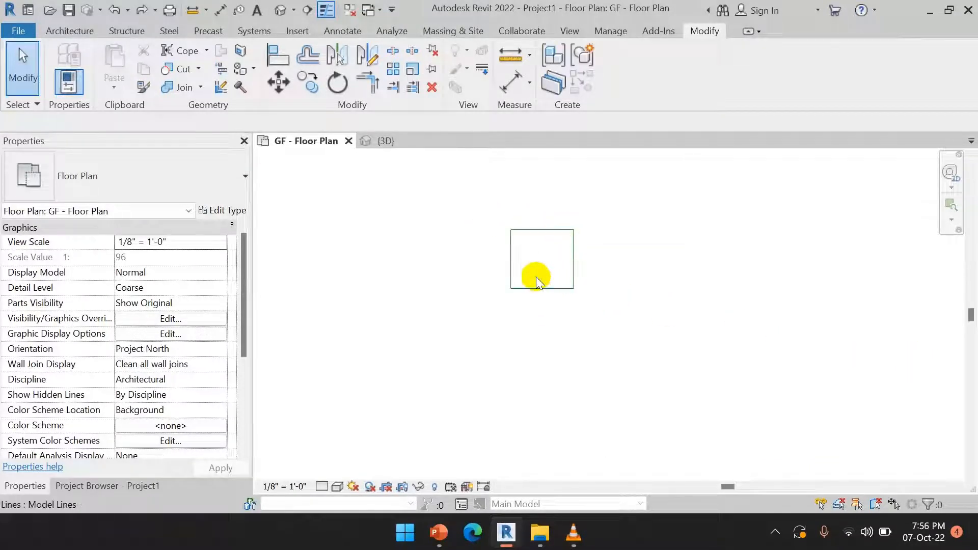
# Try to delete the rectangle's pinned top line on its own
pyautogui.click(531, 229)
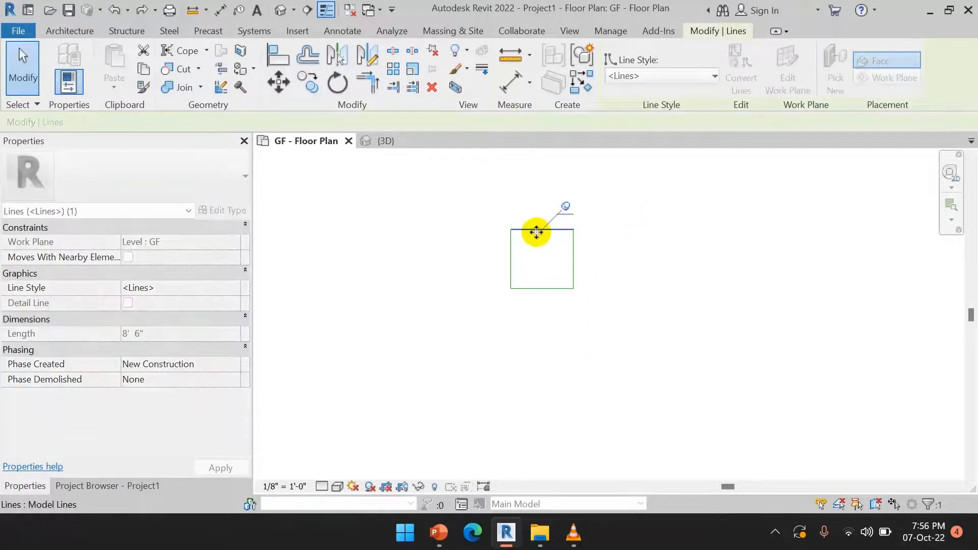
pyautogui.click(681, 299)
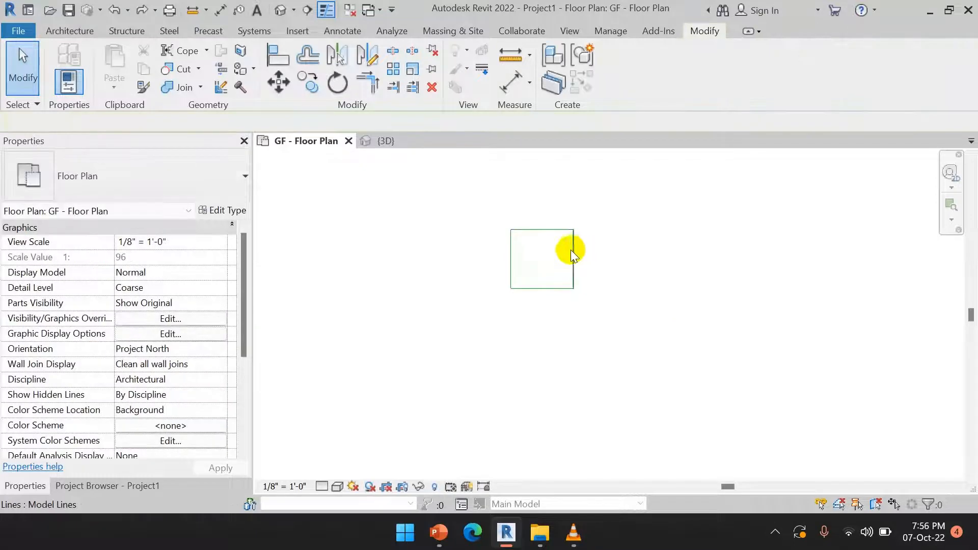
pyautogui.click(549, 232)
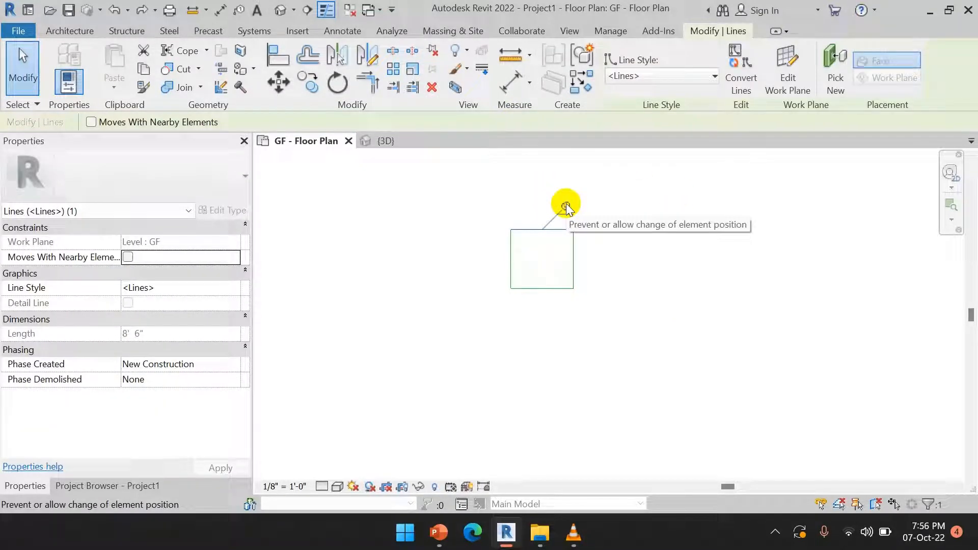
pyautogui.press('Delete')
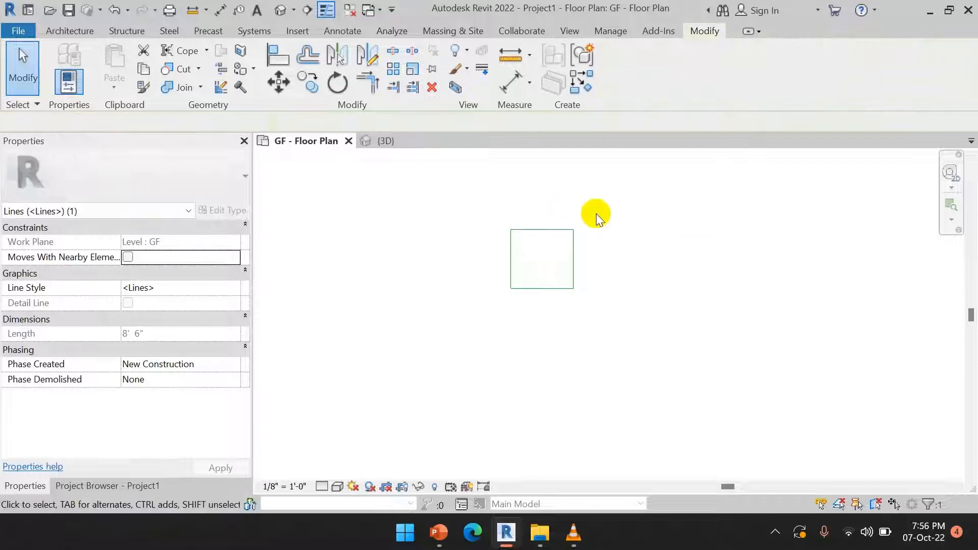
# Unpin the rectangle's top line and deselect it
pyautogui.click(551, 229)
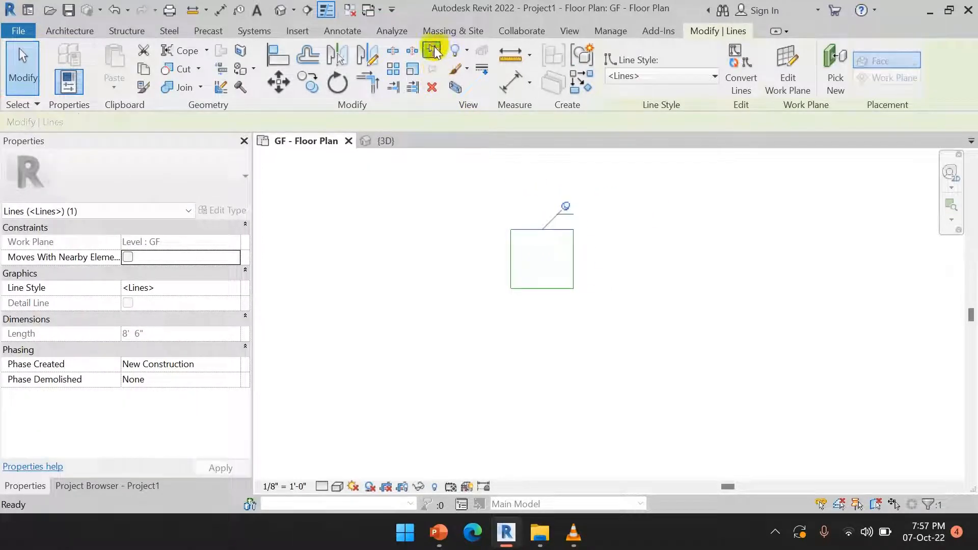
pyautogui.click(664, 215)
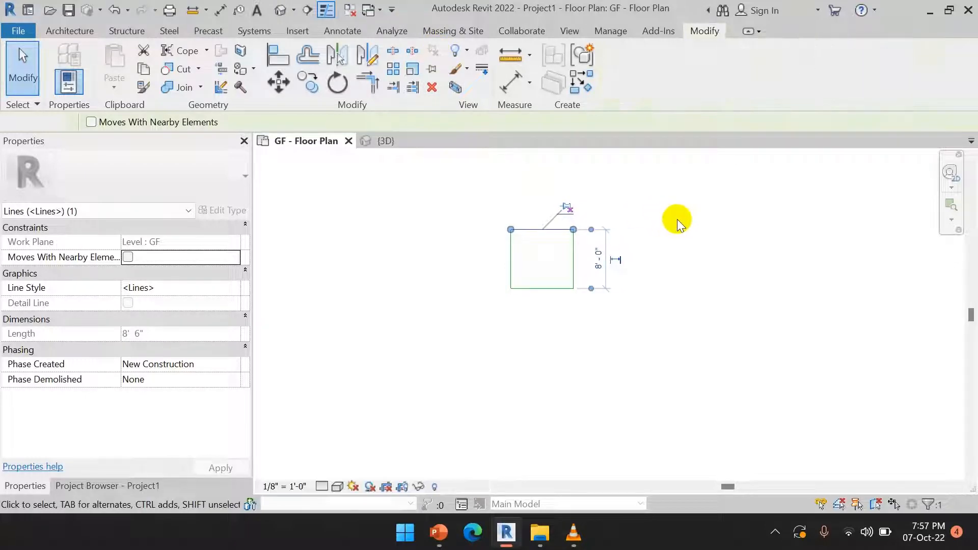
# Move the rectangle's top line upward until it sits 14' - 0" from the bottom line, and deselect it
pyautogui.click(532, 229)
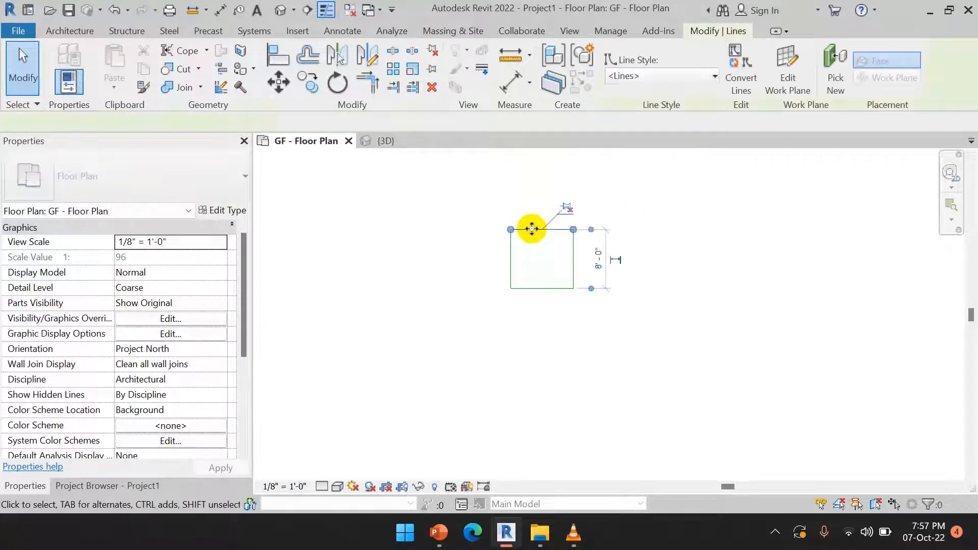
pyautogui.moveTo(529, 220); pyautogui.dragTo(527, 178)
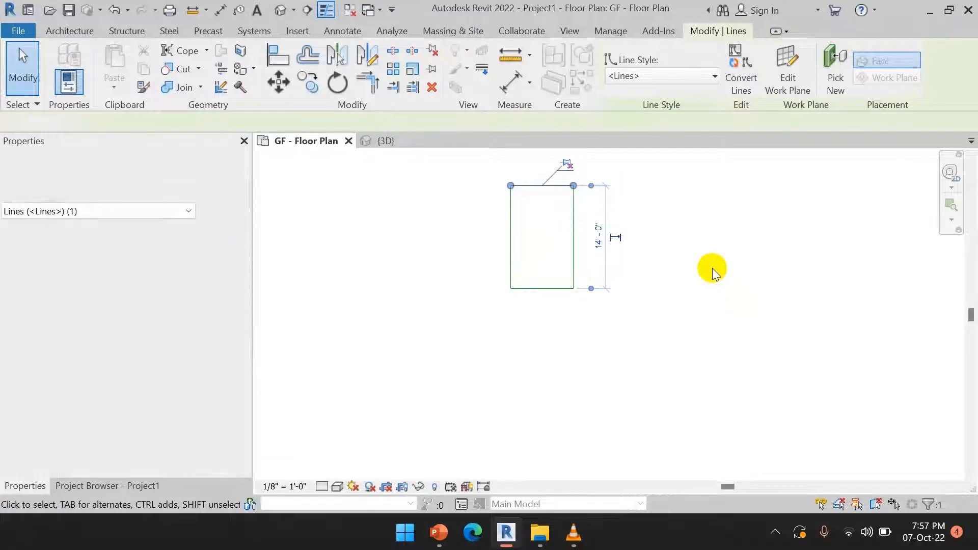
pyautogui.click(710, 269)
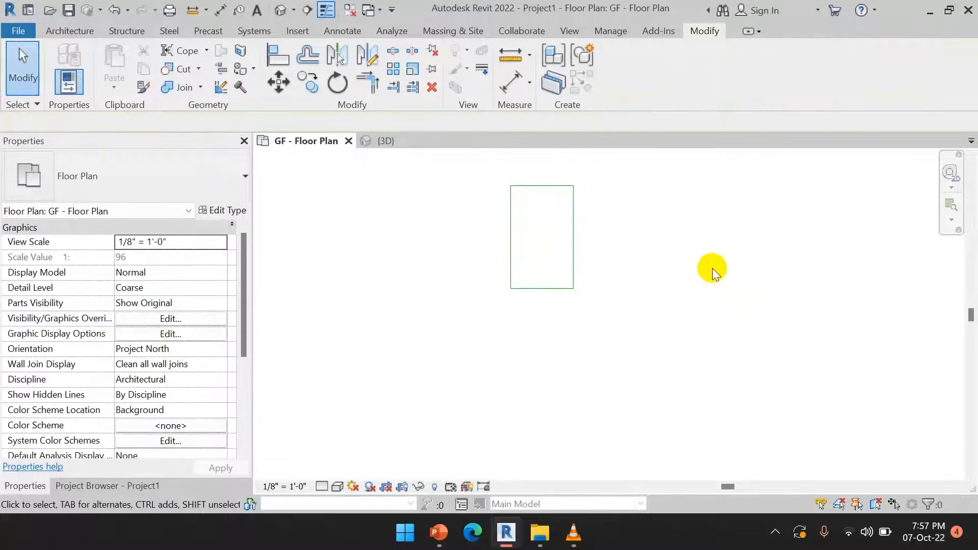
# Pin the rectangle's top line at its new position, reselect it to check the pin, and deselect it
pyautogui.click(550, 186)
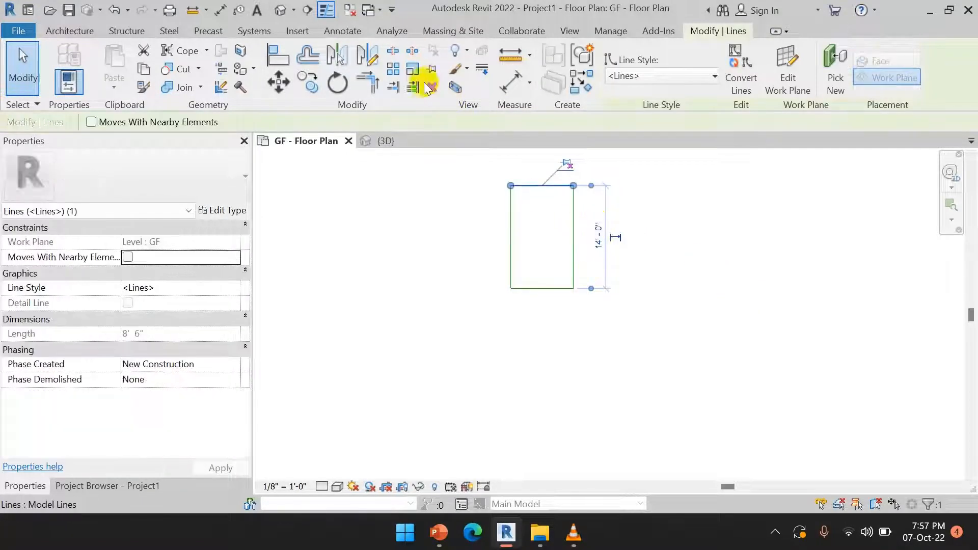
pyautogui.click(431, 69)
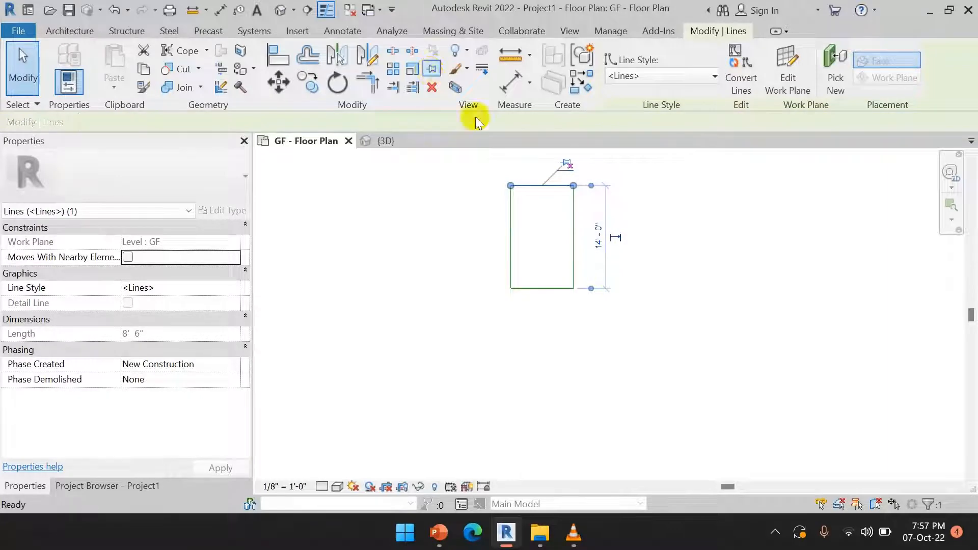
pyautogui.click(668, 275)
pyautogui.click(557, 186)
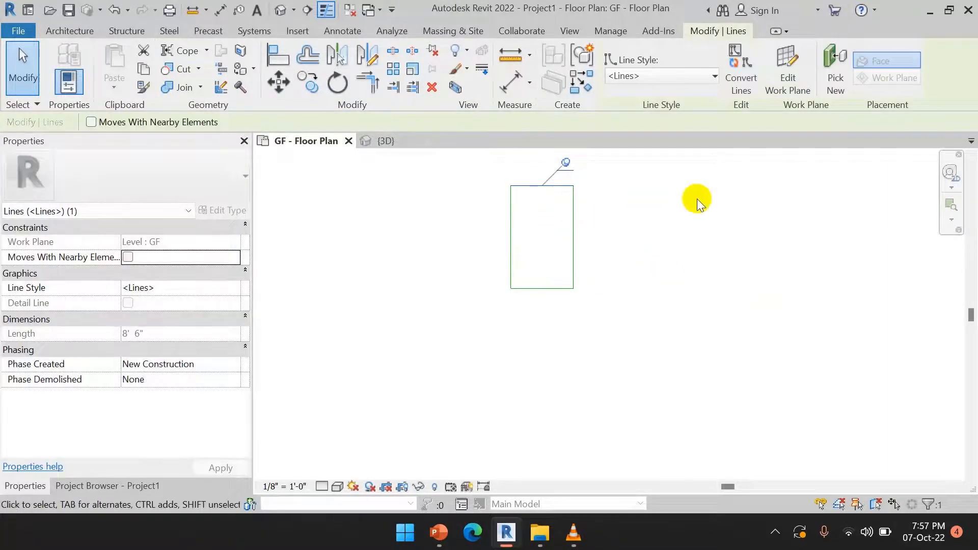
pyautogui.click(619, 231)
# Select all four rectangle lines, unpin them, and delete them from the floor plan
pyautogui.moveTo(484, 154); pyautogui.dragTo(586, 315)
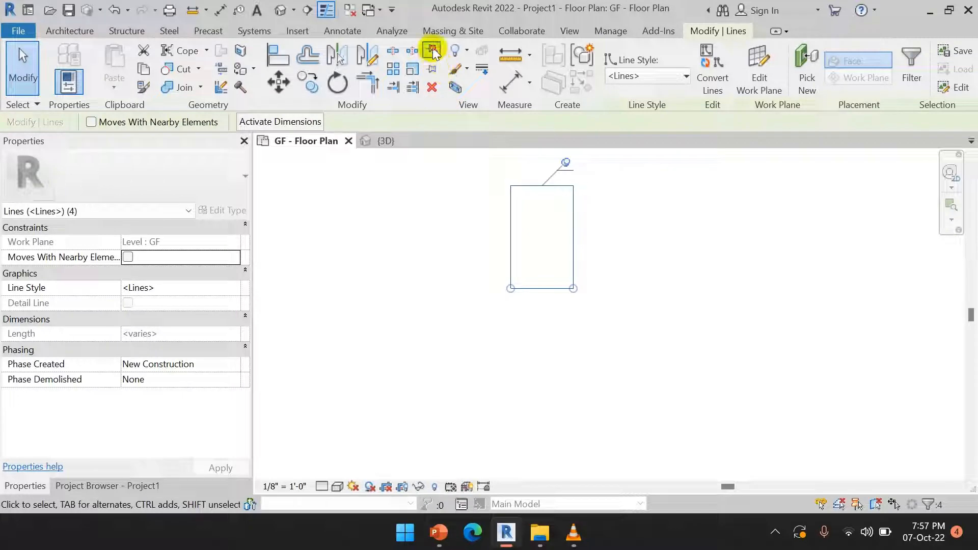
pyautogui.click(432, 69)
pyautogui.click(432, 87)
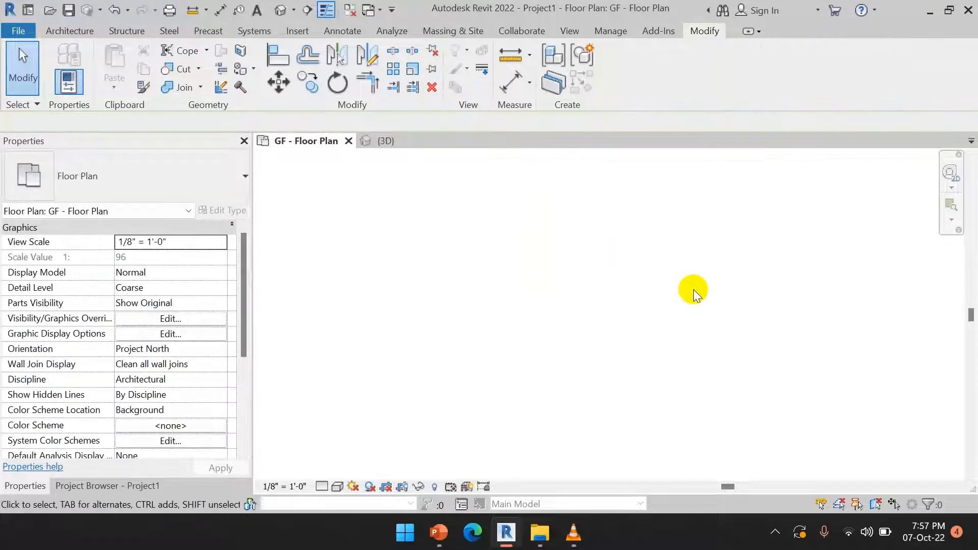